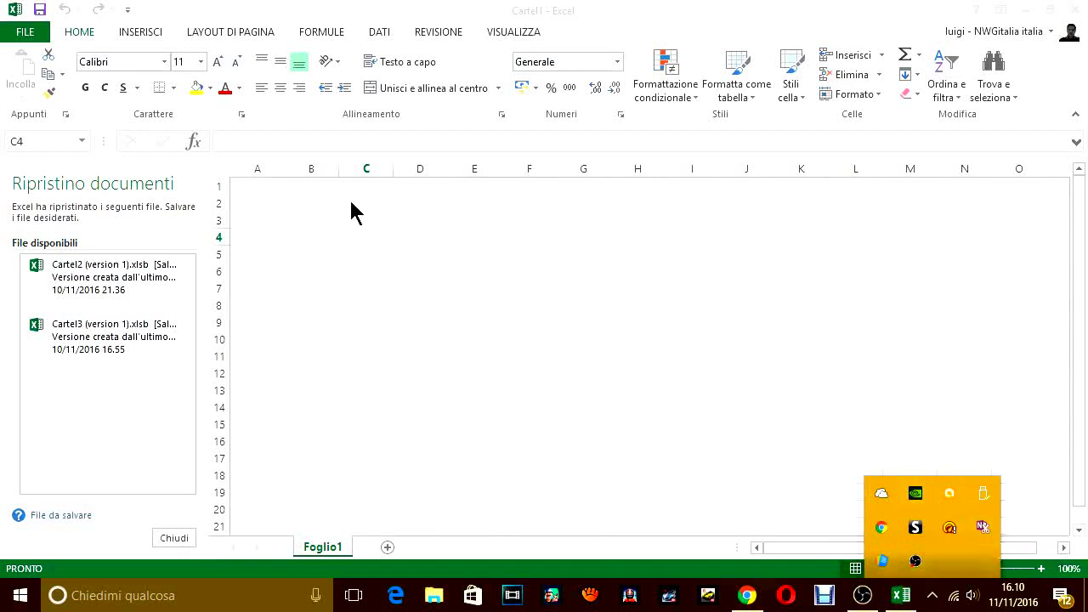
- Write the INDICE introduction sentence in E2 and 'creiamo la tabella' in E3
{"action": "left_click", "coordinate": [467, 202]}
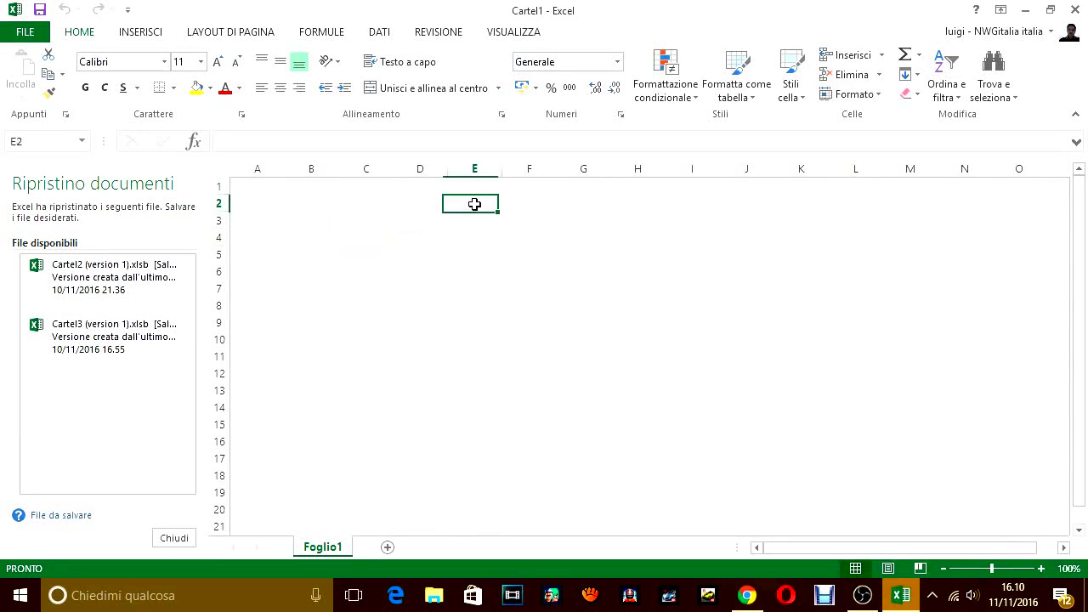
{"action": "type", "text": "ciao"}
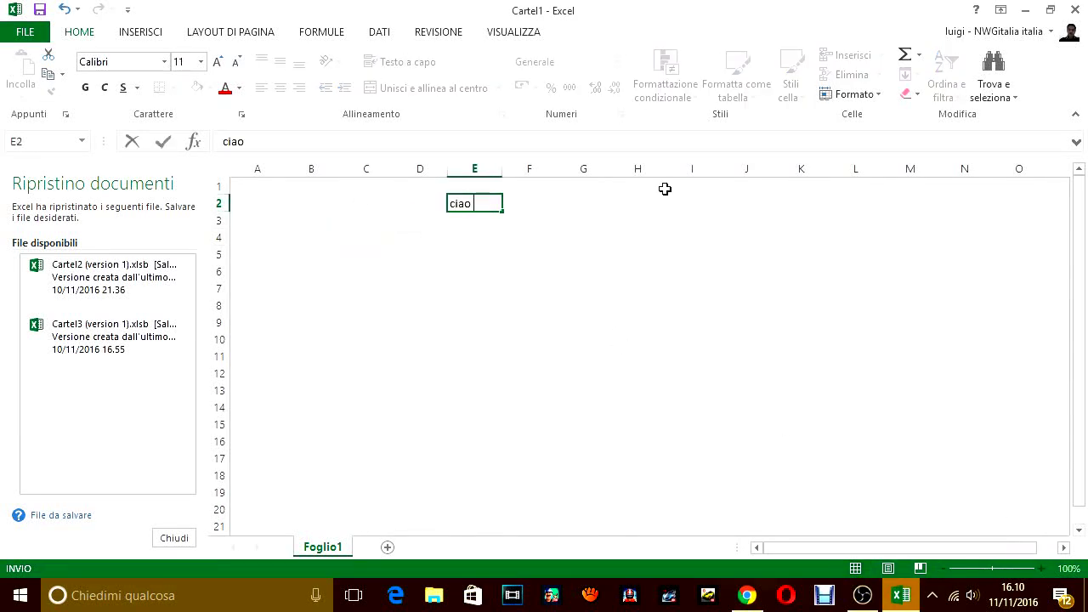
{"action": "type", "text": "ragazzi, i"}
{"action": "type", "text": "n questo vid"}
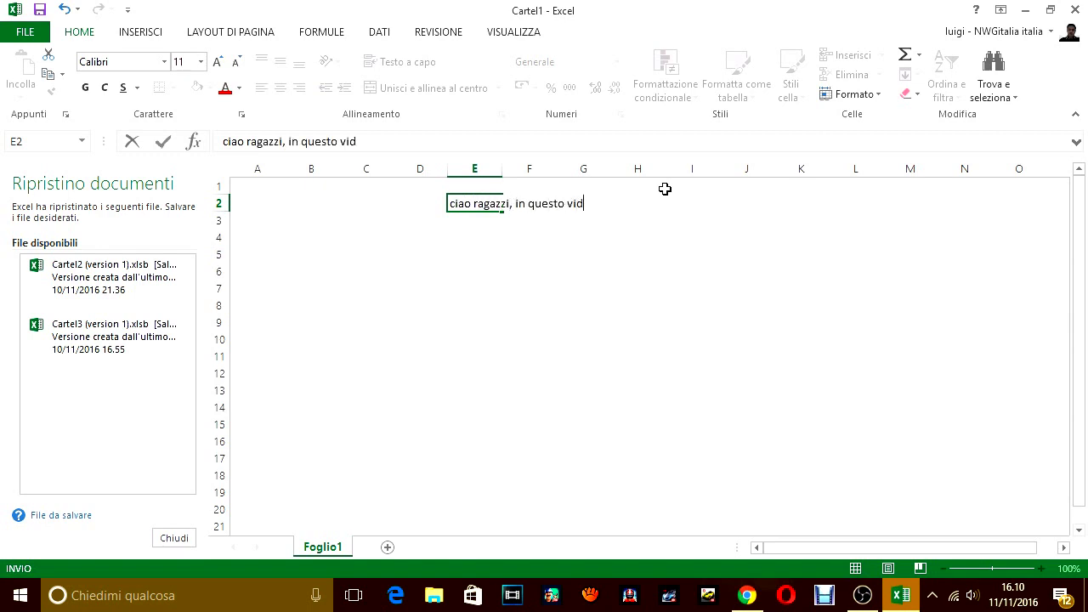
{"action": "type", "text": "eo vedia"}
{"action": "type", "text": "mo la fujnziona "}
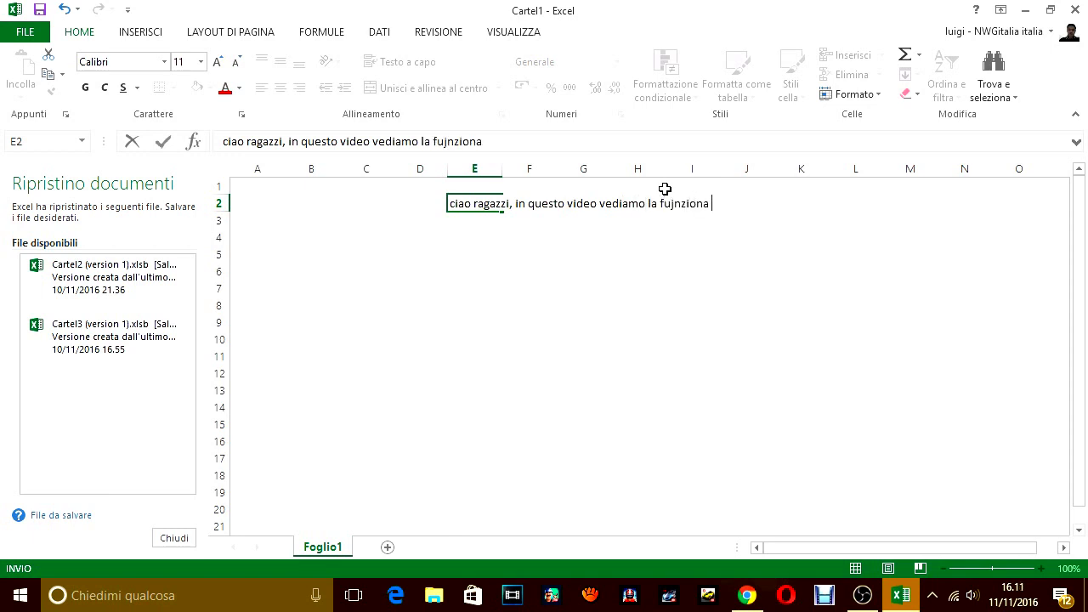
{"action": "type", "text": "indi"}
{"action": "type", "text": "e in "}
{"action": "type", "text": "excel"}
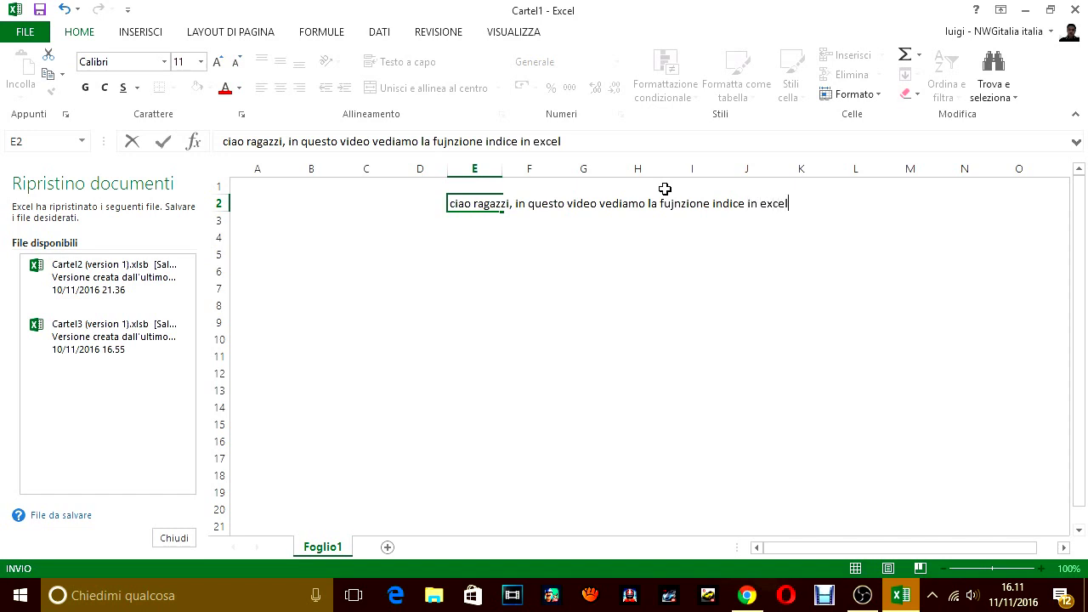
{"action": "key", "text": "Return"}
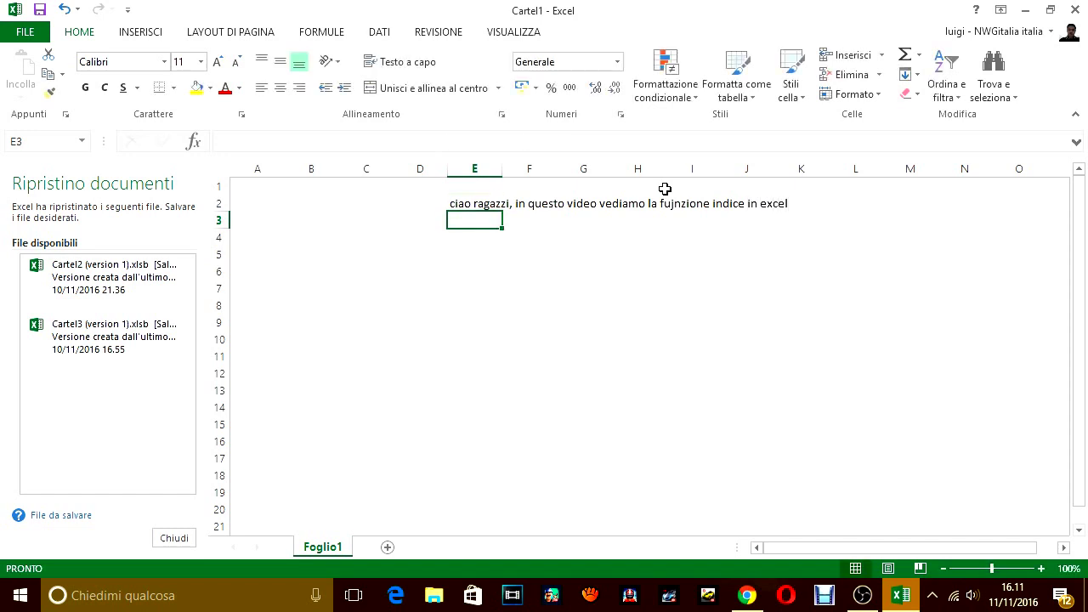
{"action": "type", "text": "cra"}
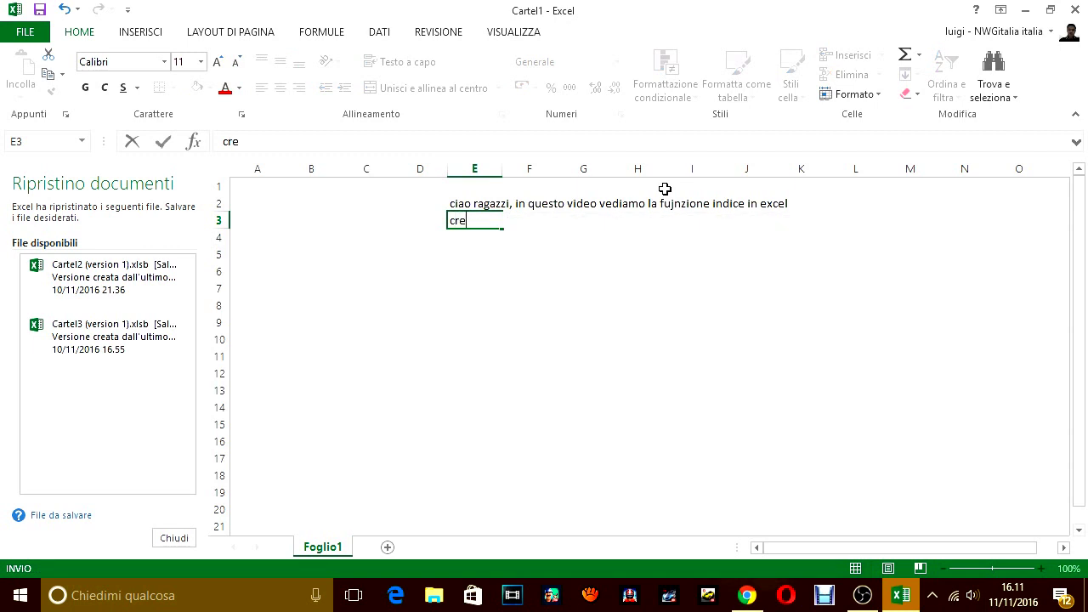
{"action": "type", "text": "iamo la tabel"}
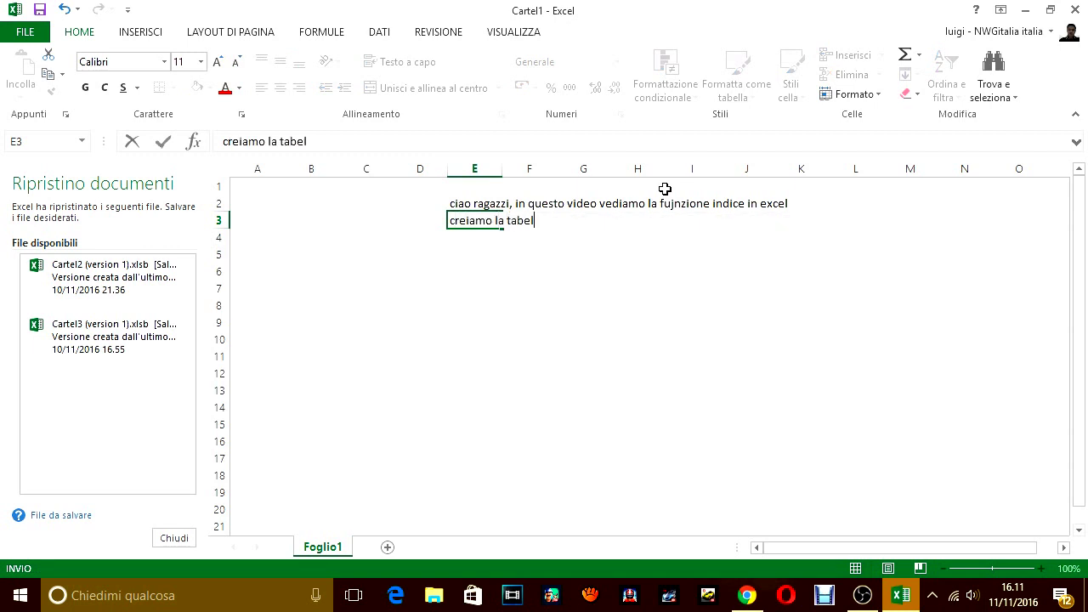
{"action": "type", "text": "la"}
- Enter the names antonio and marco in C6 and C7
{"action": "left_click", "coordinate": [367, 272]}
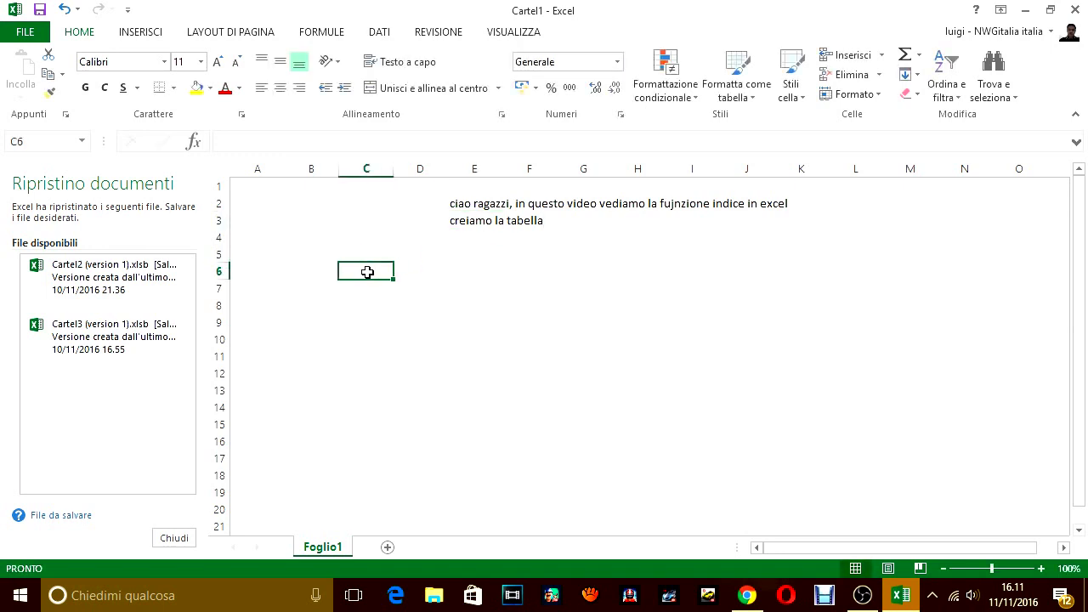
{"action": "type", "text": "amtp"}
{"action": "key", "text": "BackSpace"}
{"action": "key", "text": "BackSpace"}
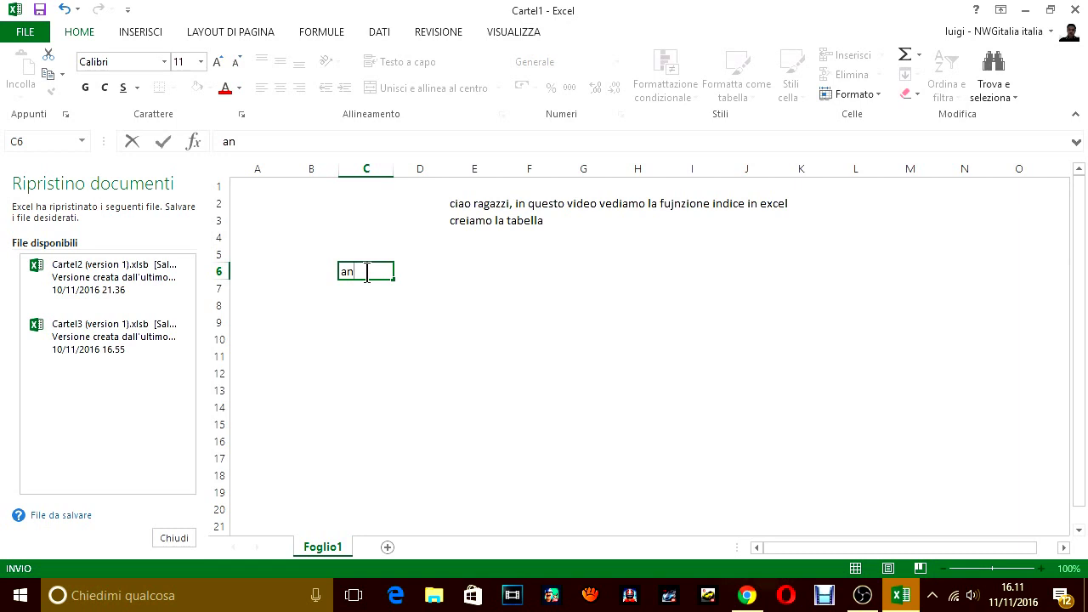
{"action": "type", "text": "tono"}
{"action": "key", "text": "BackSpace"}
{"action": "type", "text": "io"}
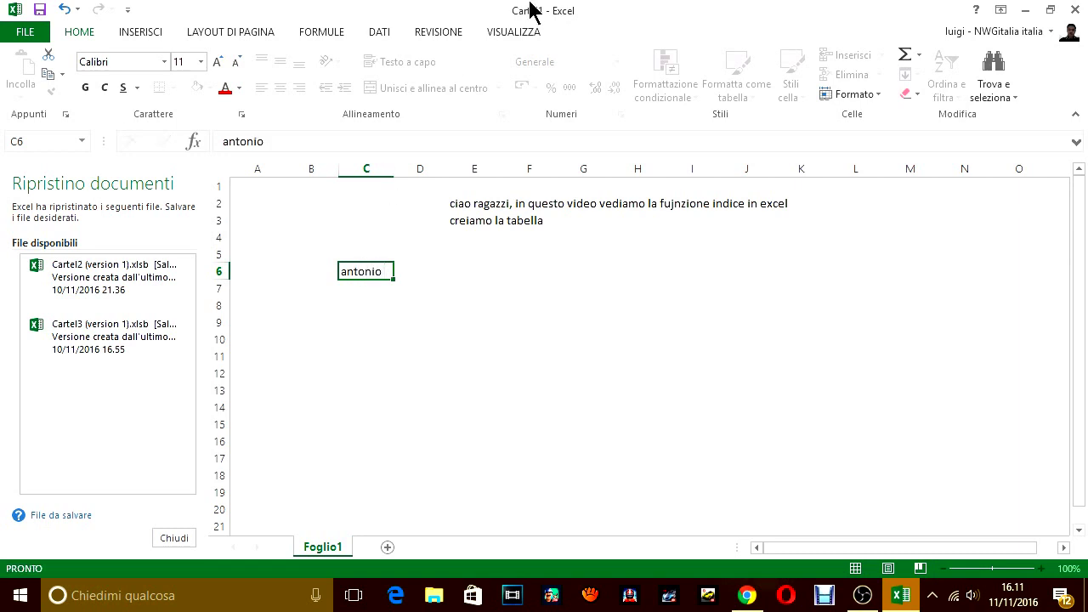
{"action": "key", "text": "Return"}
{"action": "type", "text": "marco"}
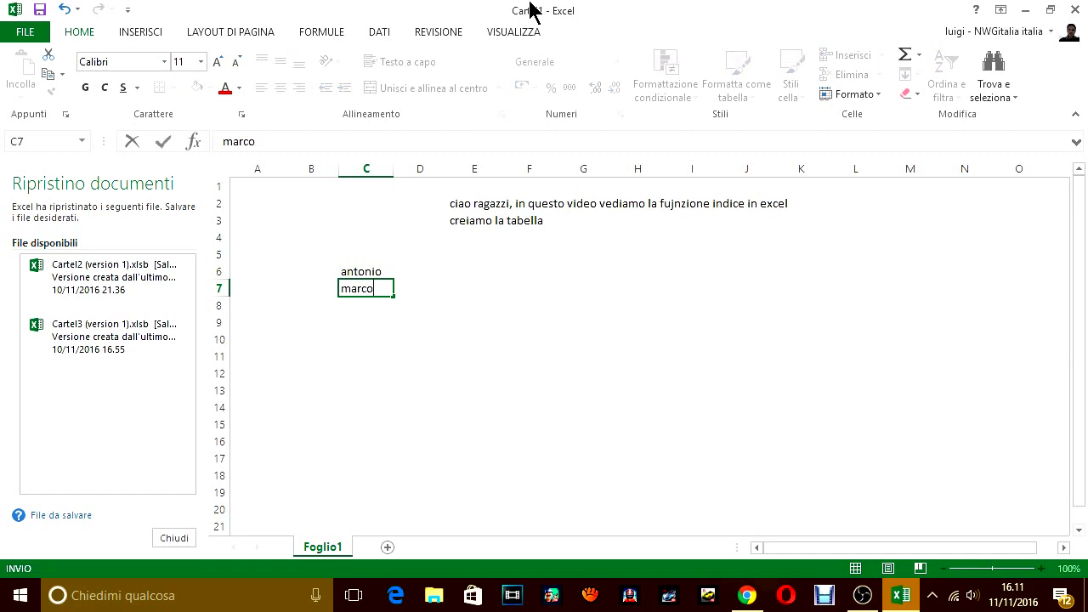
{"action": "key", "text": "Return"}
- Add vincenzo, anna, giovanna and mario in C8 through C11
{"action": "type", "text": "vincenzo"}
{"action": "key", "text": "Return"}
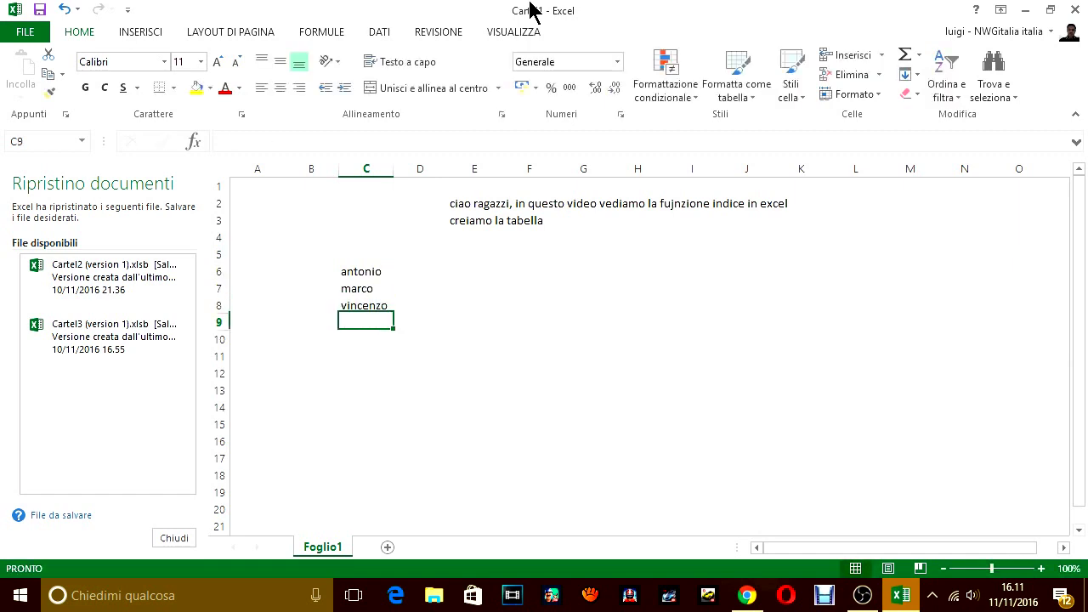
{"action": "type", "text": "anna"}
{"action": "key", "text": "Return"}
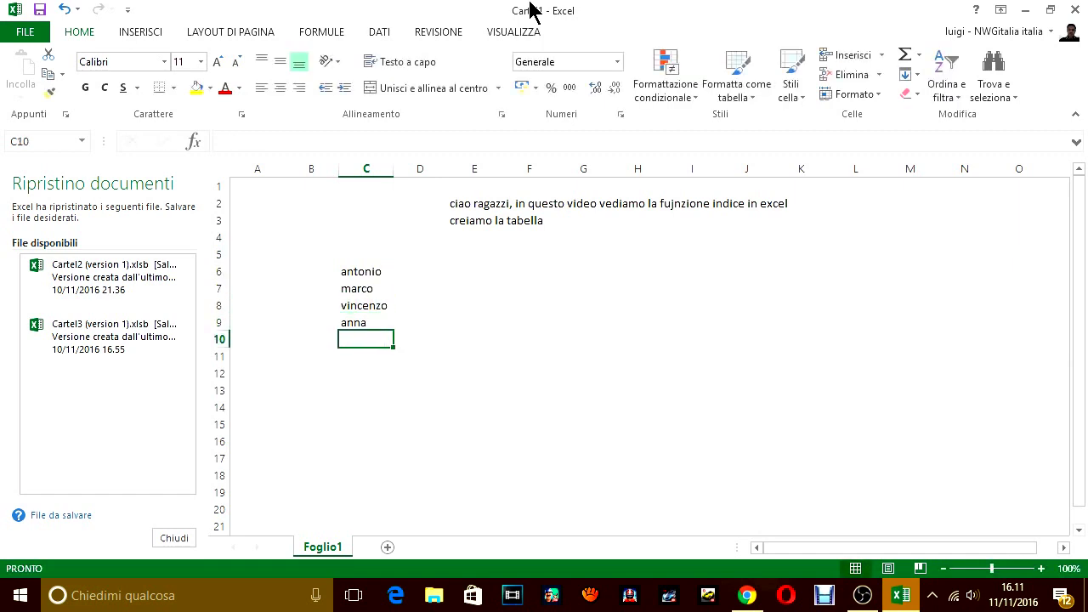
{"action": "type", "text": "giov"}
{"action": "key", "text": "BackSpace"}
{"action": "key", "text": "BackSpace"}
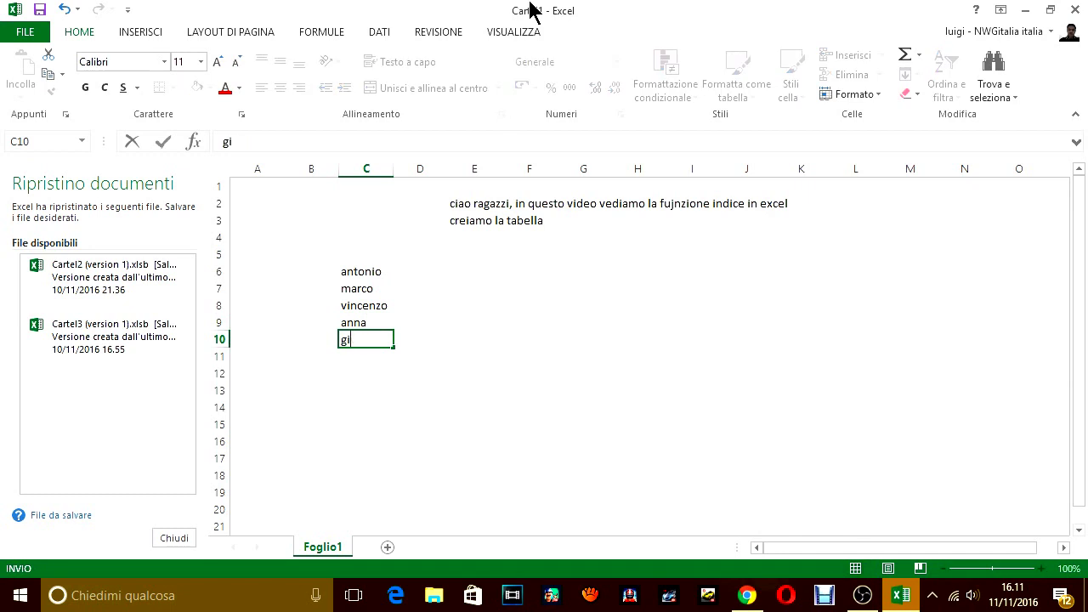
{"action": "type", "text": "ovanna"}
{"action": "key", "text": "Return"}
{"action": "type", "text": "mario"}
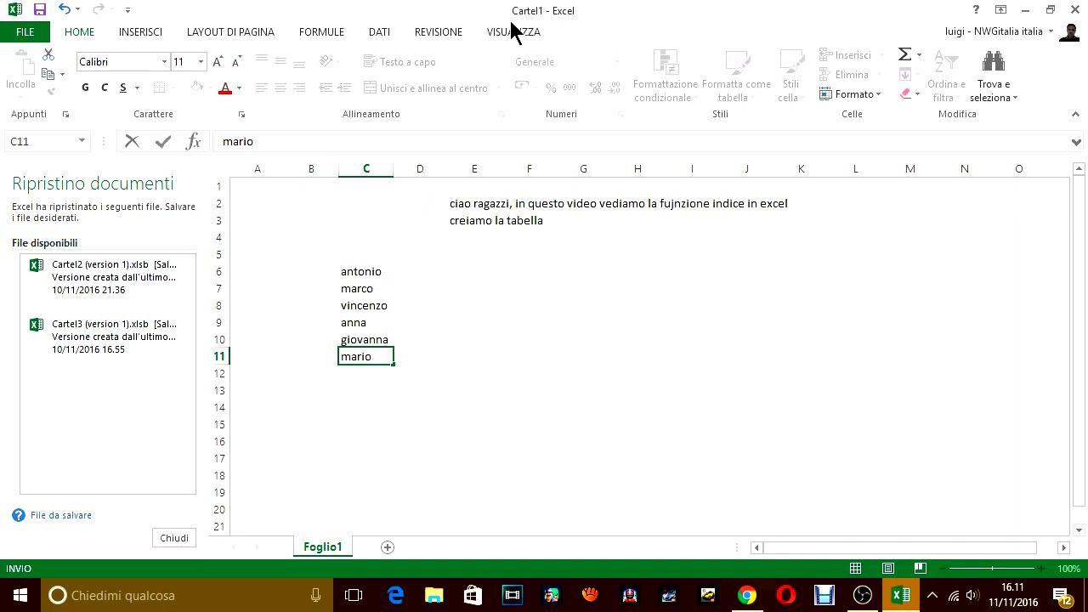
- Type gennaio in D5 and auto-fill the months across to giugno in I5
{"action": "left_click", "coordinate": [424, 255]}
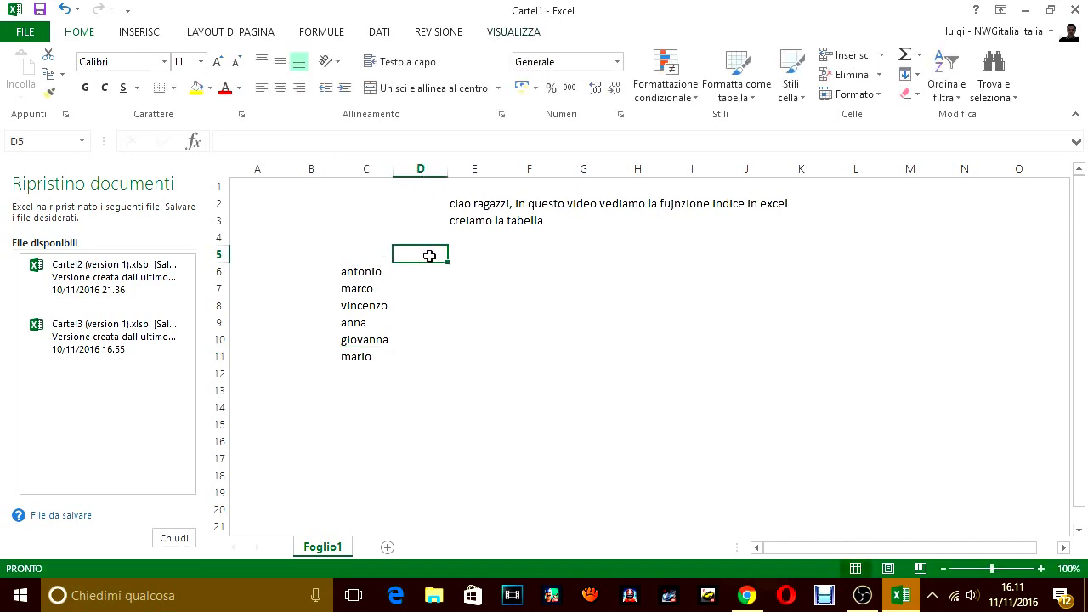
{"action": "type", "text": "genn"}
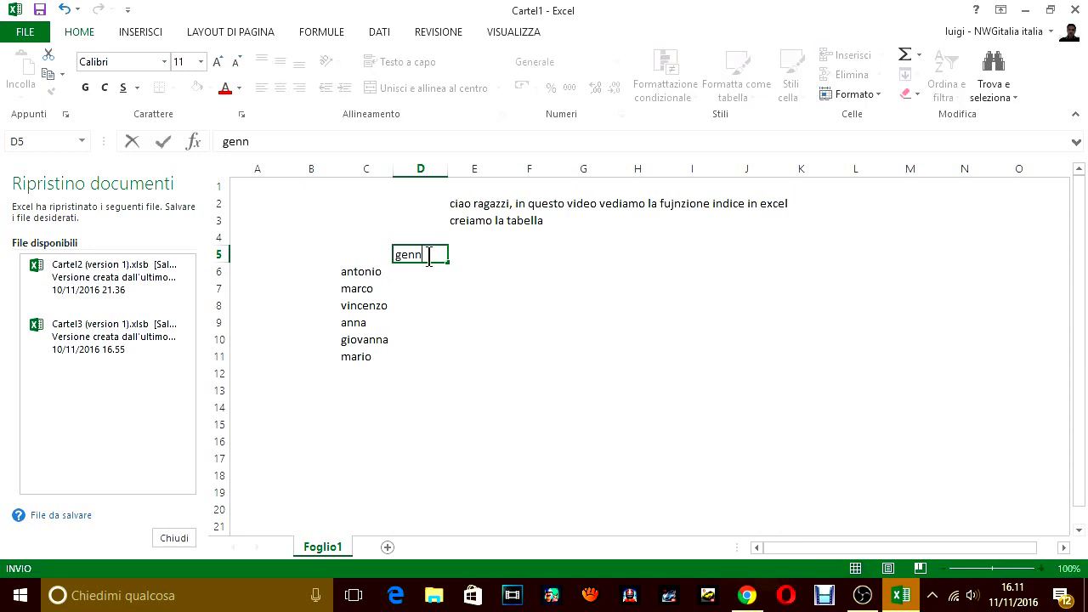
{"action": "type", "text": "aio"}
{"action": "left_click", "coordinate": [503, 265]}
{"action": "left_click", "coordinate": [438, 260]}
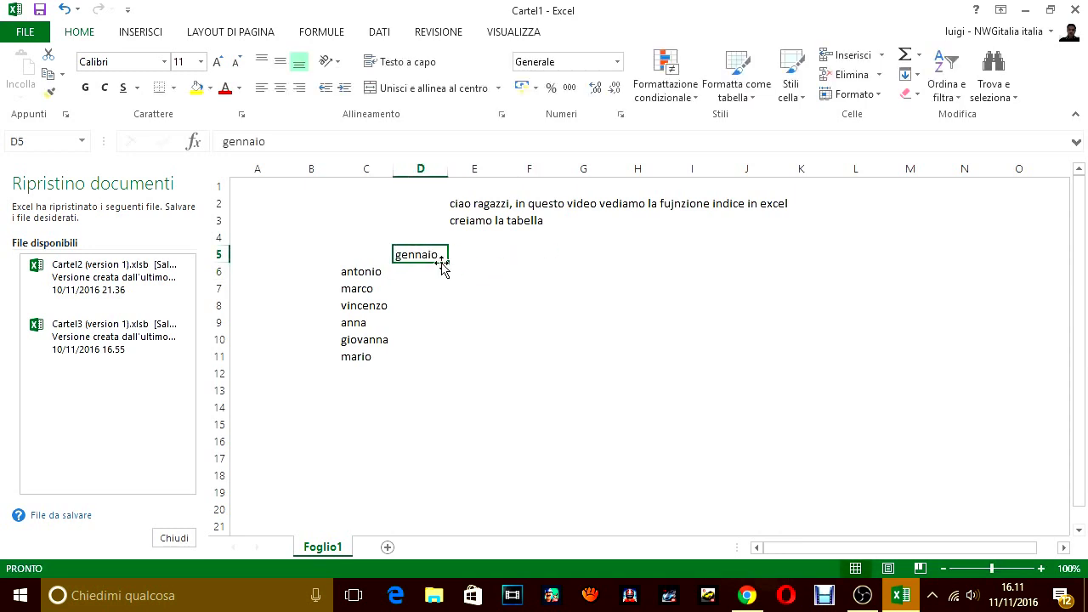
{"action": "mouse_move", "coordinate": [447, 262]}
{"action": "left_mouse_down"}
{"action": "mouse_move", "coordinate": [684, 281]}
{"action": "mouse_move", "coordinate": [714, 273]}
{"action": "mouse_move", "coordinate": [706, 270]}
{"action": "left_mouse_up"}
- Enter antonio's monthly values in row 6: 154, 12, 45, 4, 65
{"action": "left_click", "coordinate": [417, 269]}
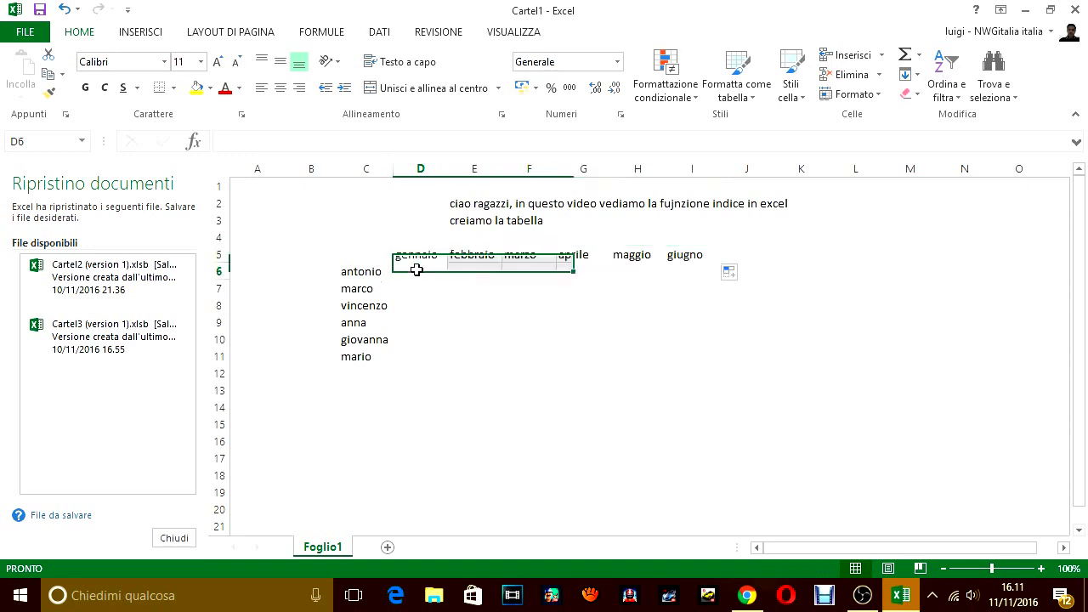
{"action": "type", "text": "15"}
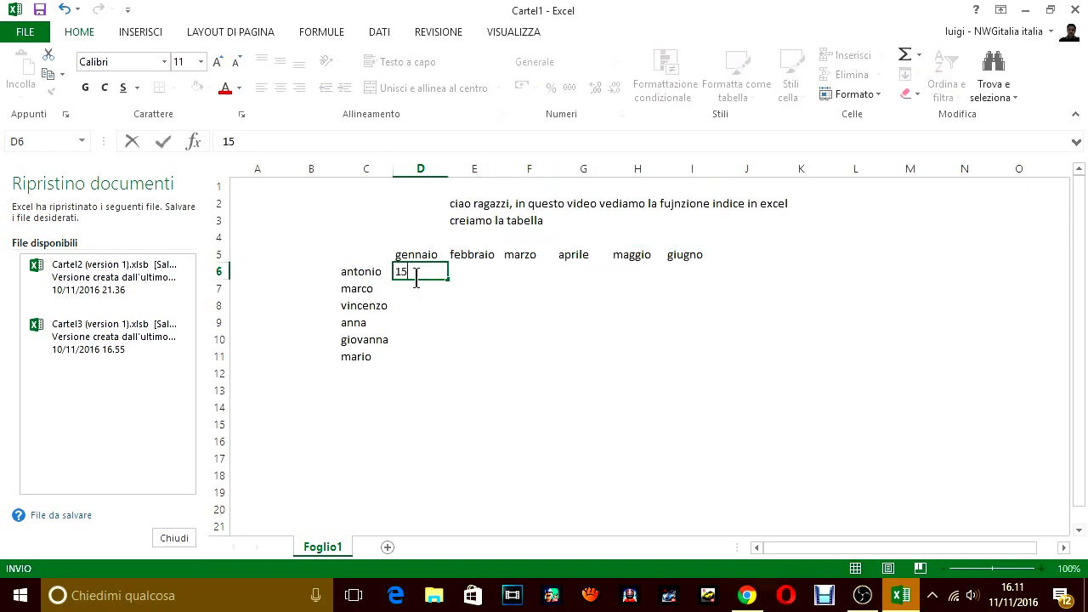
{"action": "type", "text": "4"}
{"action": "key", "text": "Tab"}
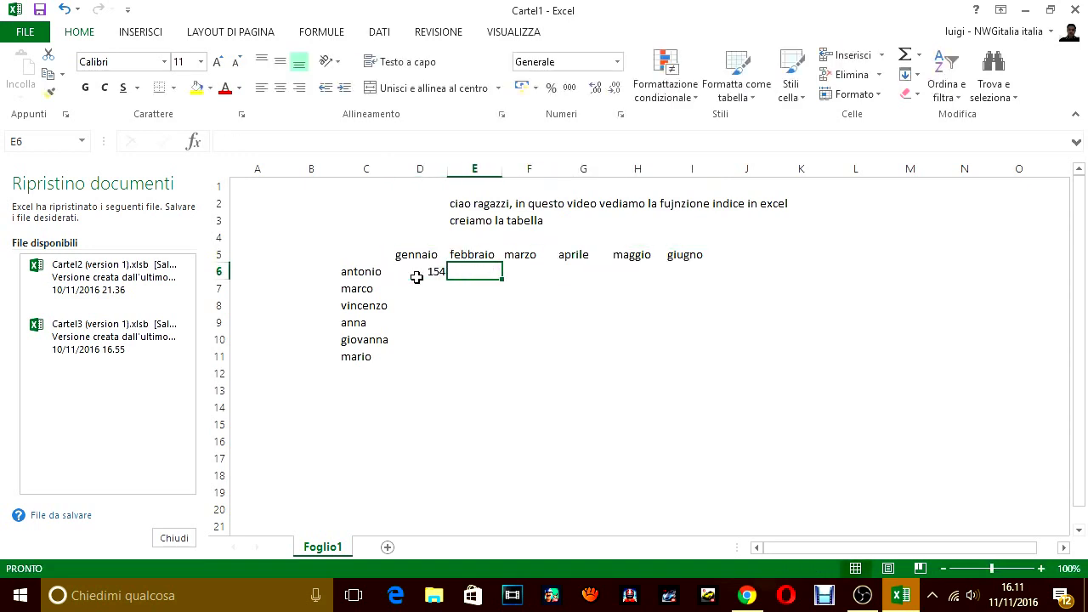
{"action": "type", "text": "12"}
{"action": "key", "text": "Tab"}
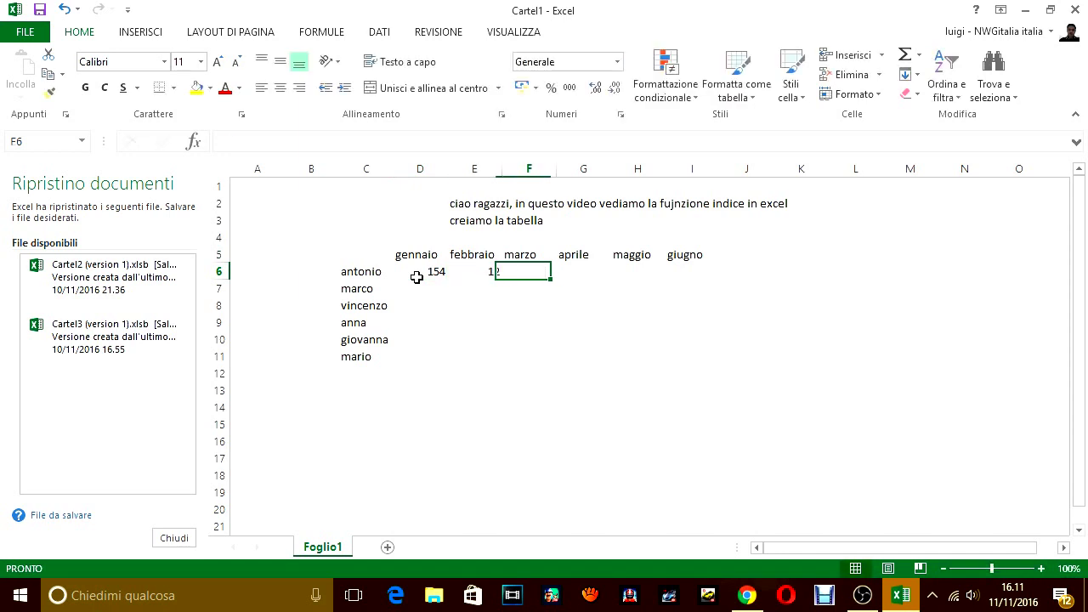
{"action": "type", "text": "45"}
{"action": "key", "text": "Tab"}
{"action": "key", "text": "Tab"}
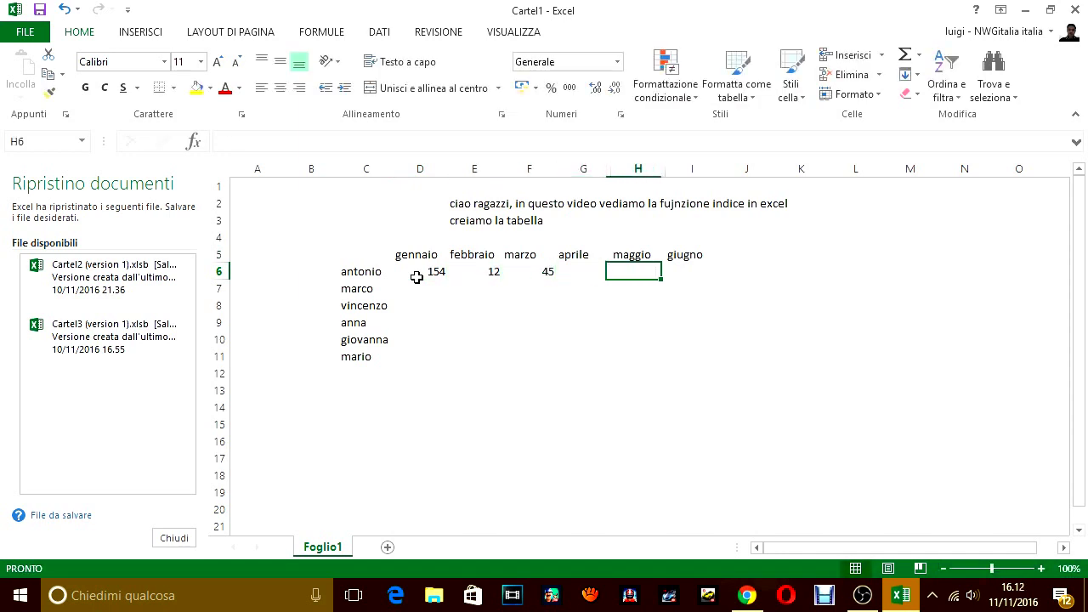
{"action": "type", "text": "41"}
{"action": "key", "text": "Tab"}
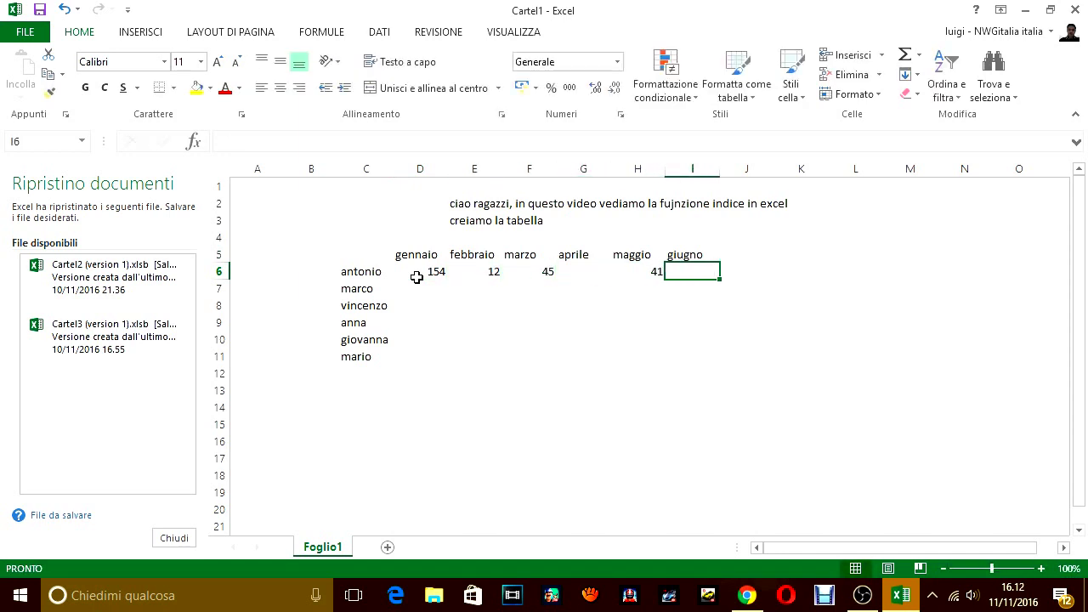
{"action": "type", "text": "65"}
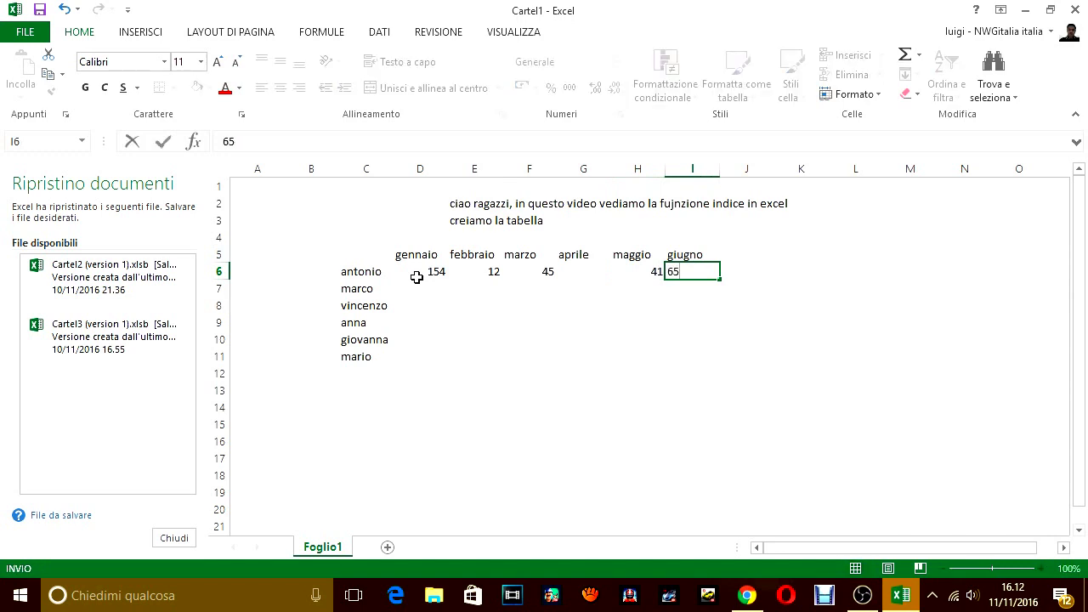
{"action": "key", "text": "Return"}
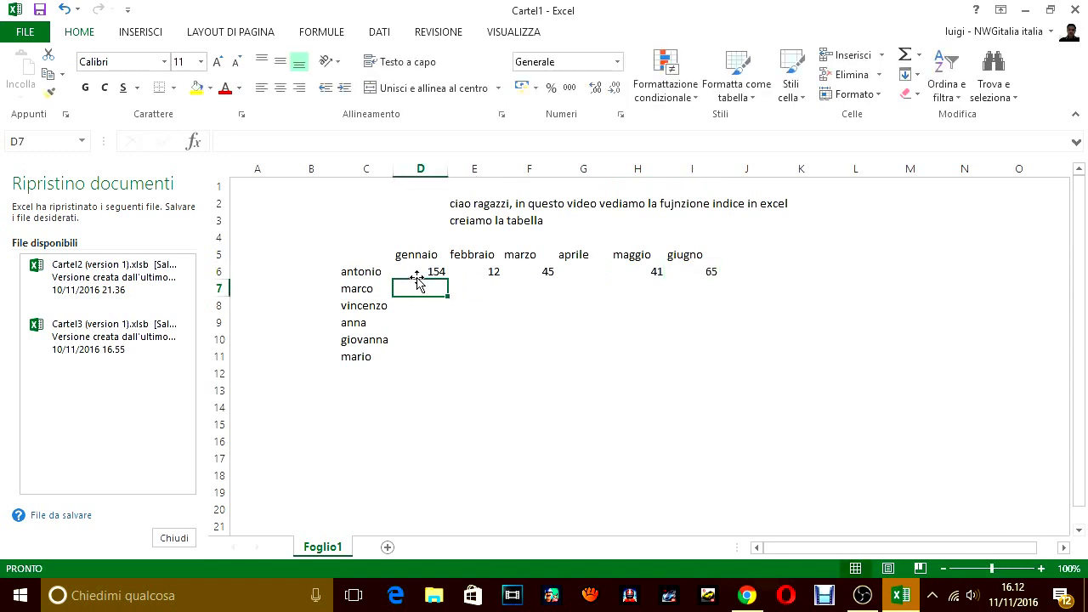
- Enter marco's values 74, 15, 47, 21, 698, 524 in row 7
{"action": "type", "text": "74"}
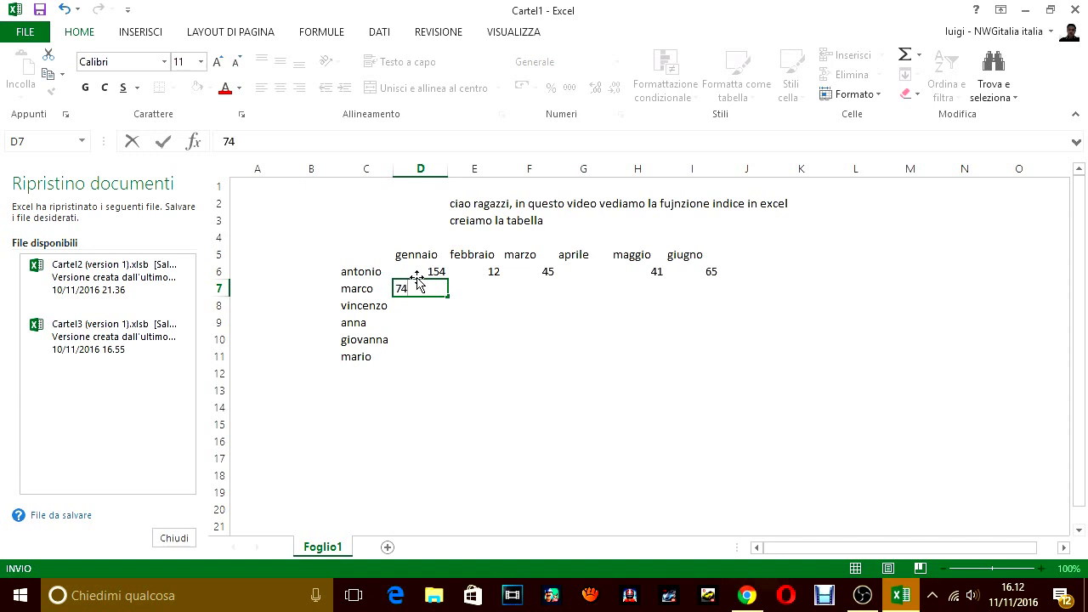
{"action": "key", "text": "Tab"}
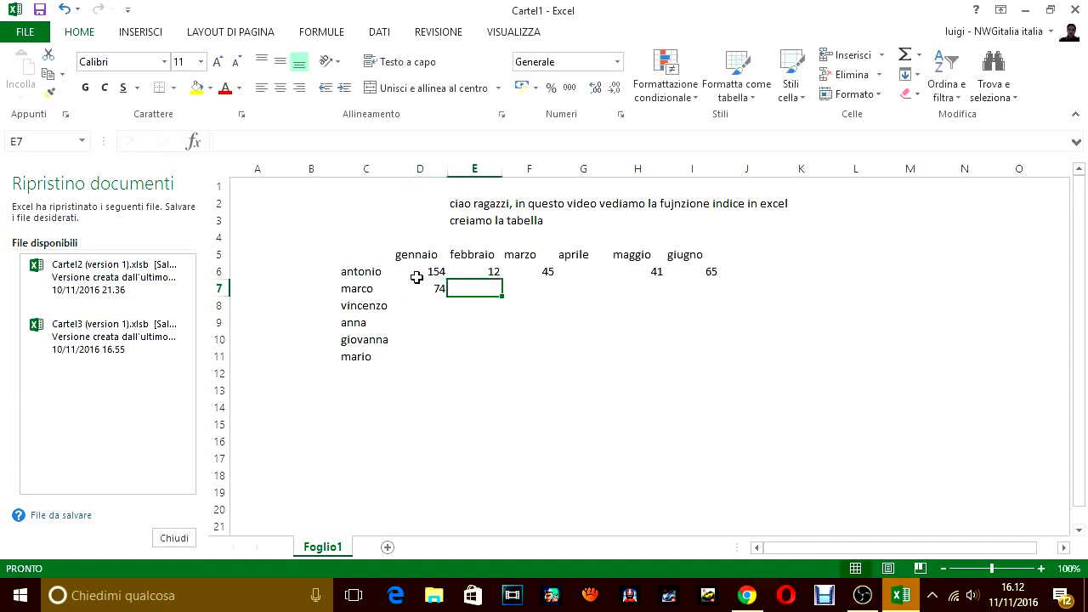
{"action": "type", "text": "15"}
{"action": "key", "text": "Tab"}
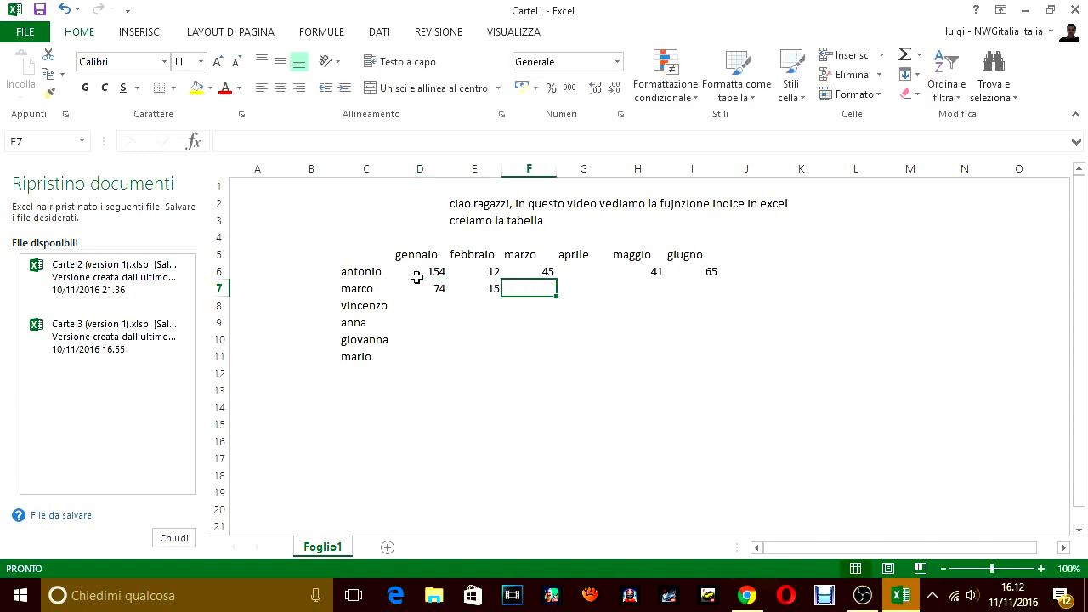
{"action": "type", "text": "47"}
{"action": "key", "text": "Tab"}
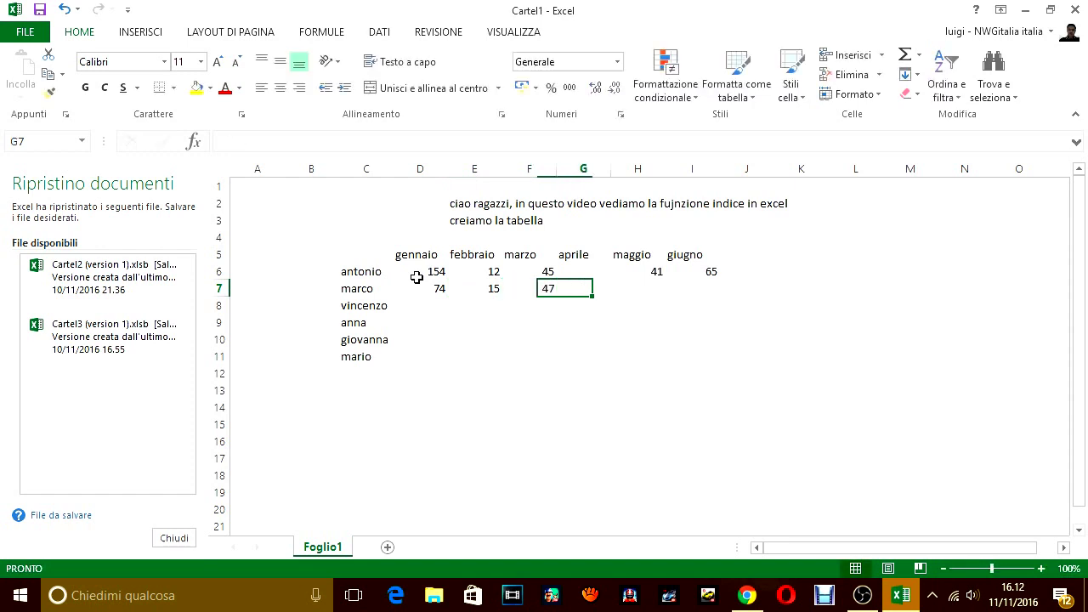
{"action": "type", "text": "21"}
{"action": "key", "text": "Tab"}
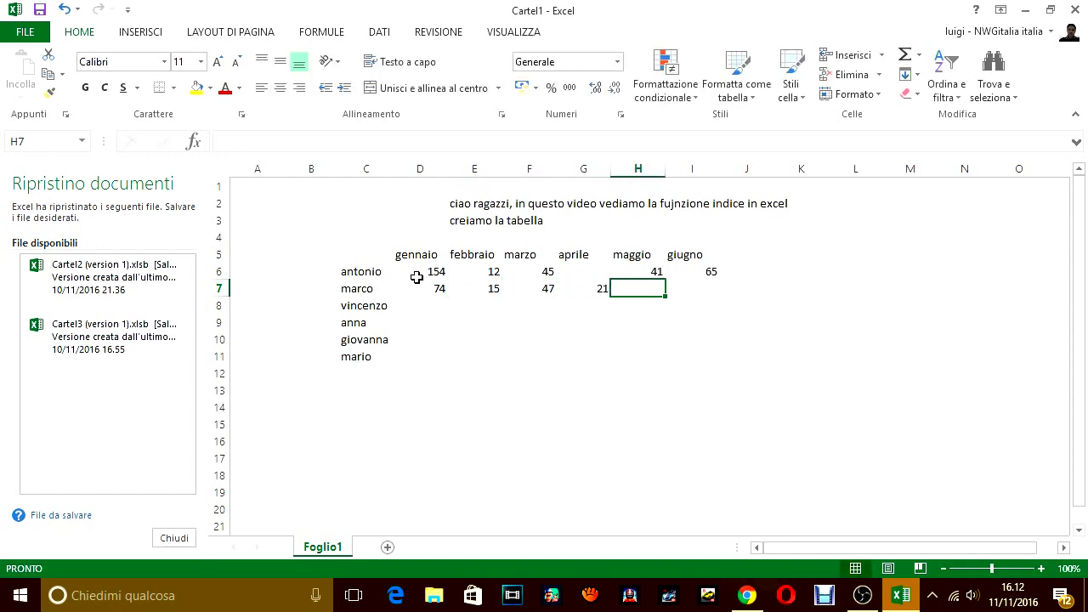
{"action": "type", "text": "698"}
{"action": "key", "text": "Tab"}
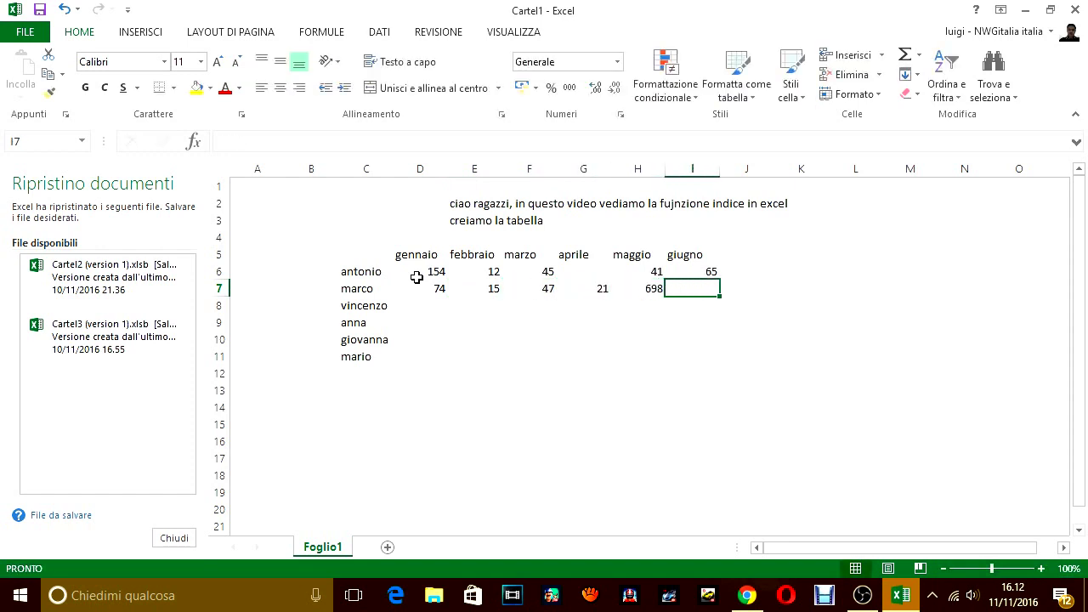
{"action": "type", "text": "524"}
{"action": "key", "text": "Tab"}
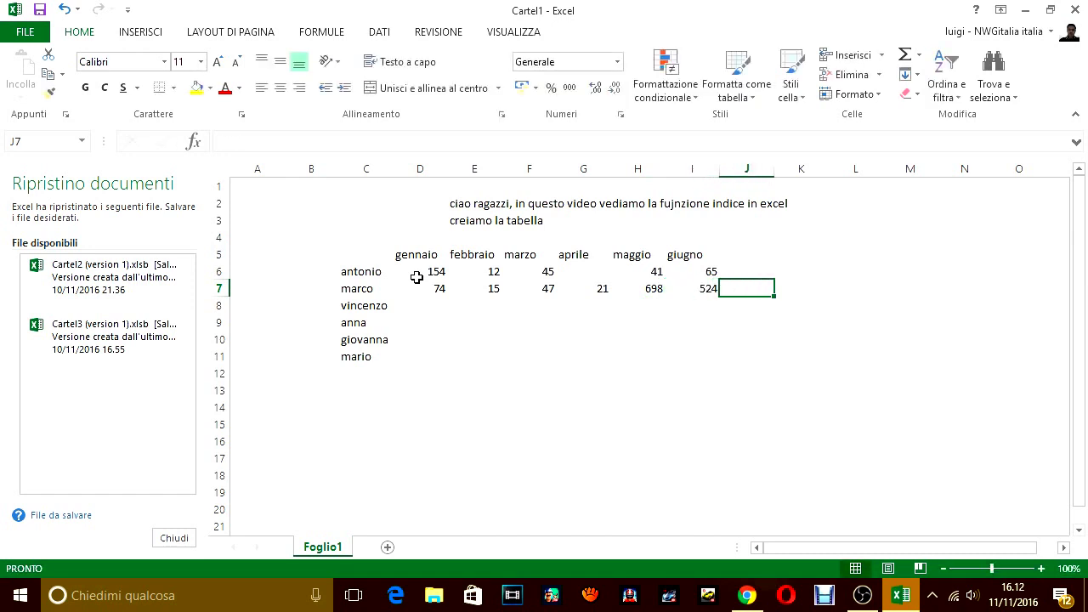
{"action": "key", "text": "Return"}
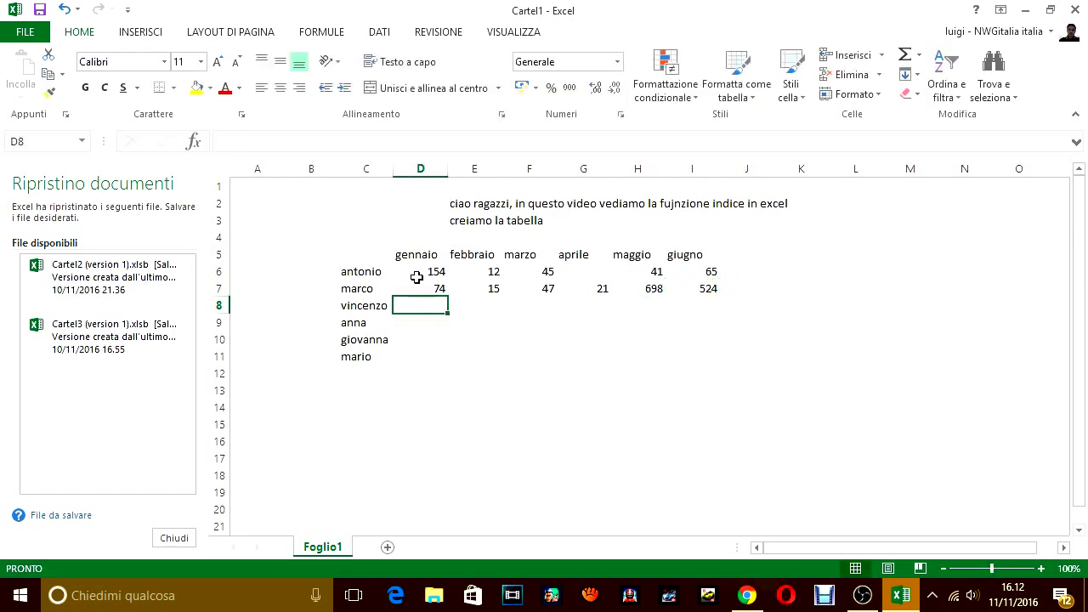
- Enter vincenzo's values 47, 87, 85, 21, 75, 122 in row 8
{"action": "type", "text": "47"}
{"action": "key", "text": "Tab"}
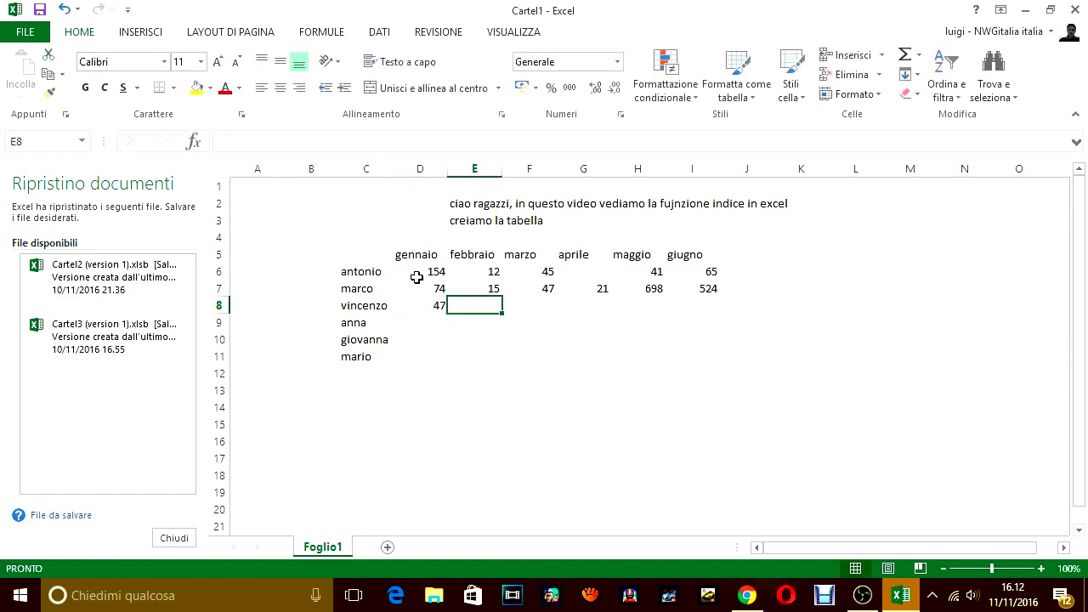
{"action": "type", "text": "87"}
{"action": "key", "text": "Tab"}
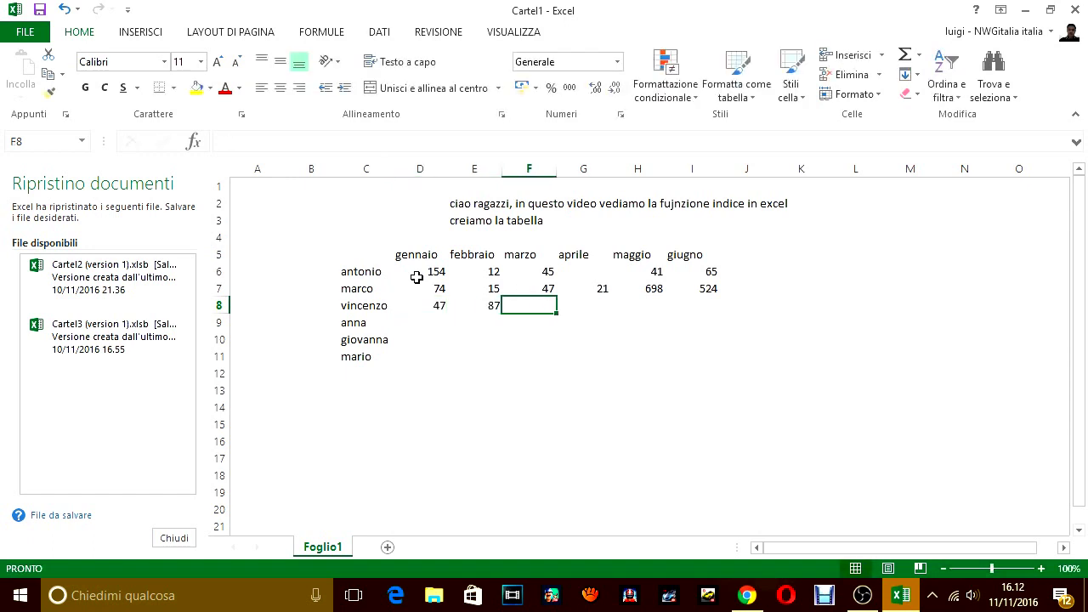
{"action": "type", "text": "85"}
{"action": "key", "text": "Tab"}
{"action": "type", "text": "2"}
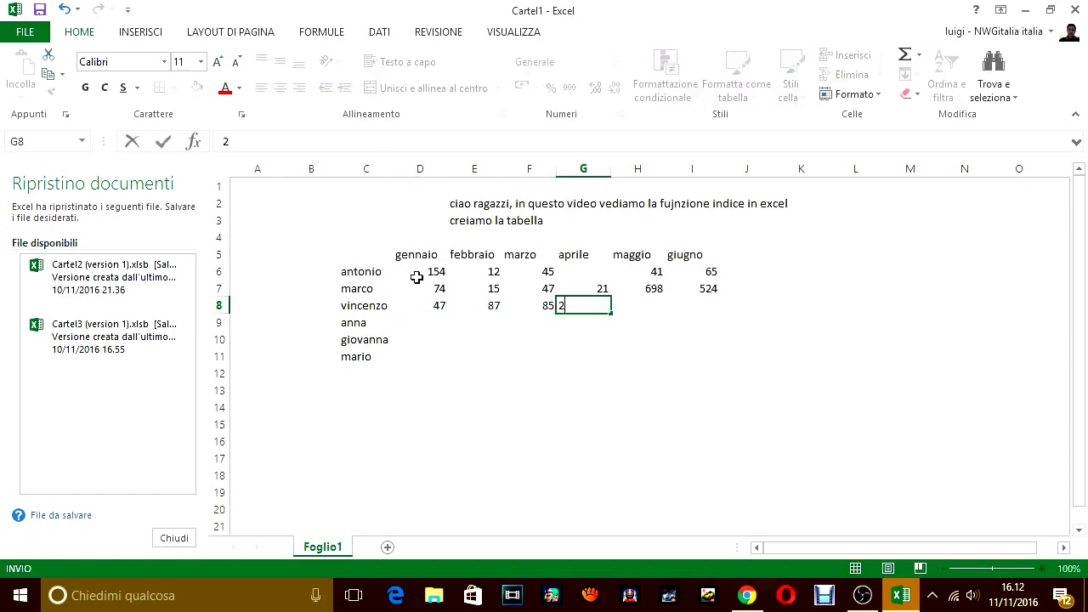
{"action": "key", "text": "Tab"}
{"action": "type", "text": "7"}
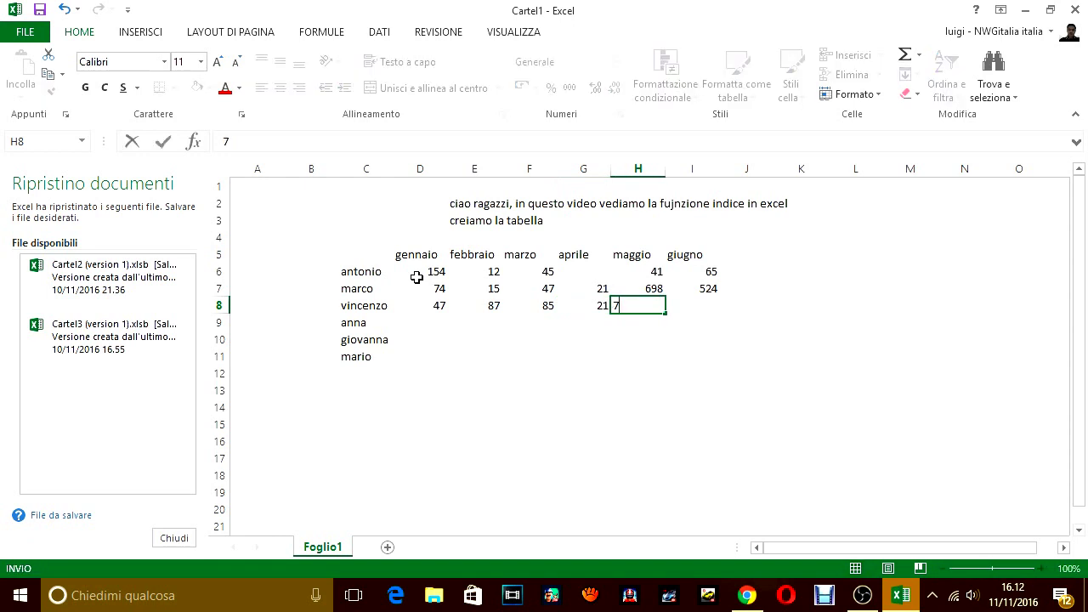
{"action": "type", "text": "5"}
{"action": "key", "text": "Tab"}
{"action": "type", "text": "1"}
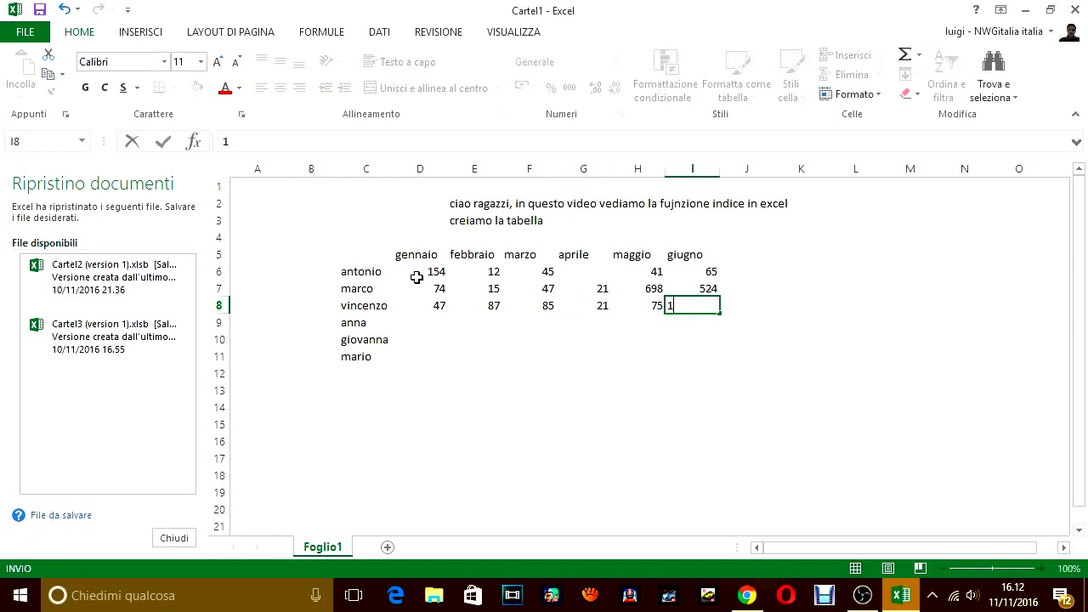
{"action": "type", "text": "22"}
{"action": "key", "text": "Return"}
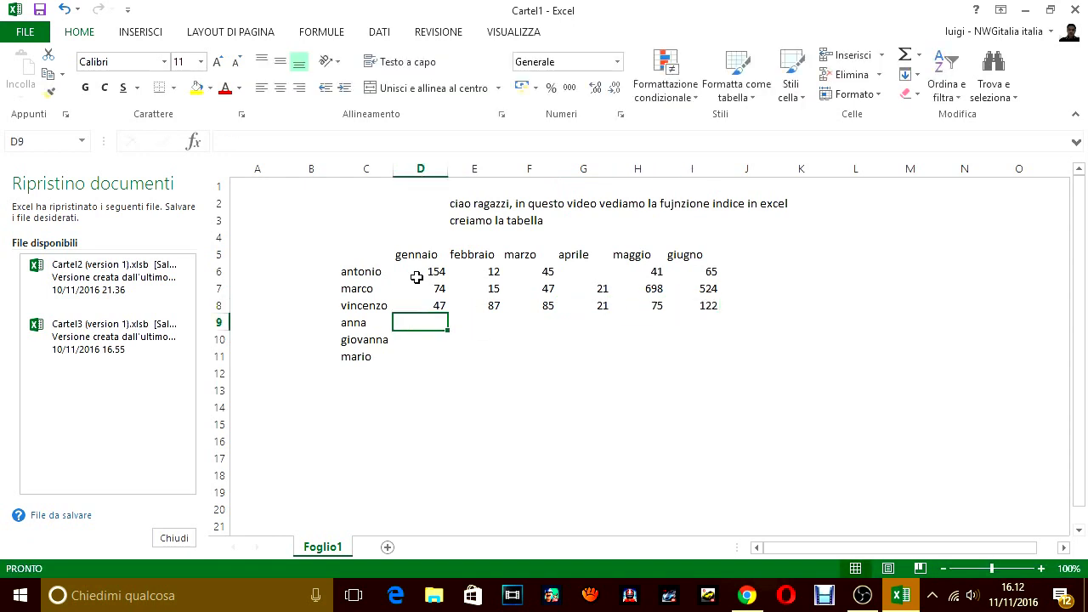
- Enter anna's values 455, 785, 45, 89, 75, 14 in row 9
{"action": "type", "text": "45"}
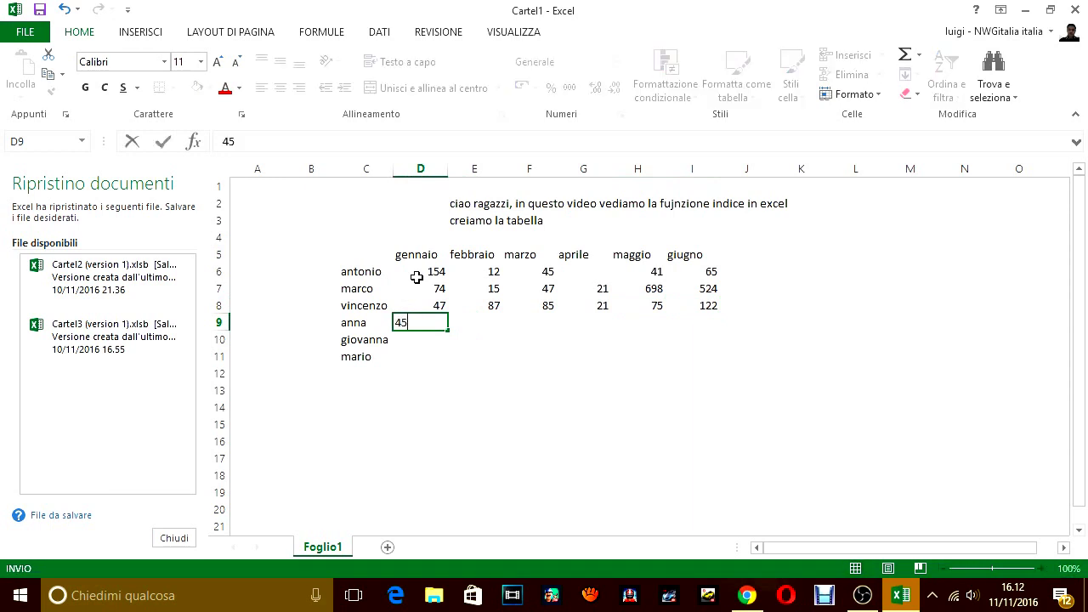
{"action": "type", "text": "5"}
{"action": "key", "text": "Tab"}
{"action": "type", "text": "78"}
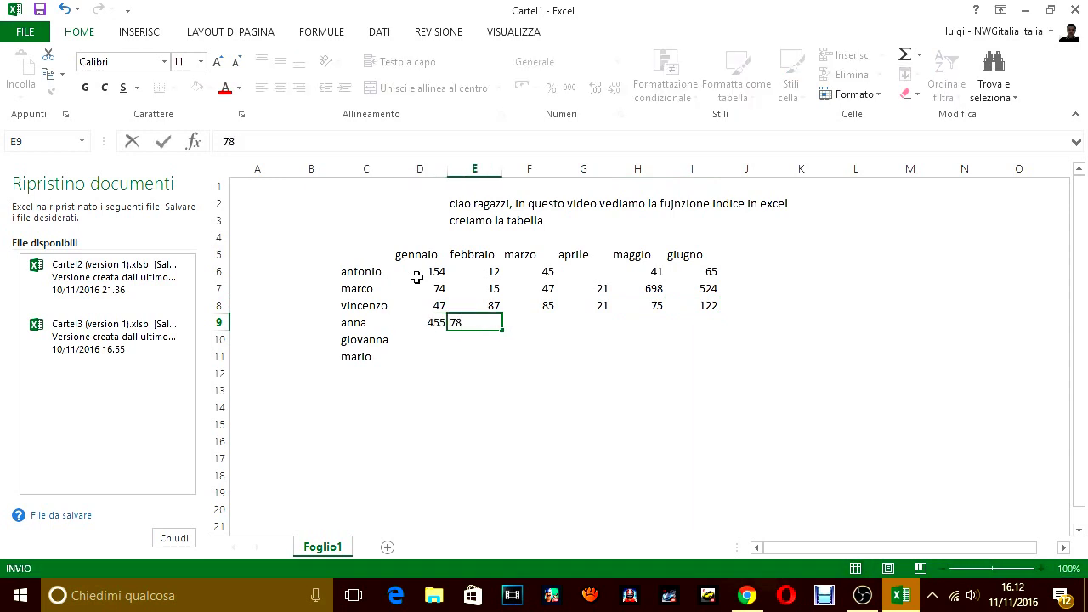
{"action": "type", "text": "5"}
{"action": "key", "text": "Tab"}
{"action": "type", "text": "45"}
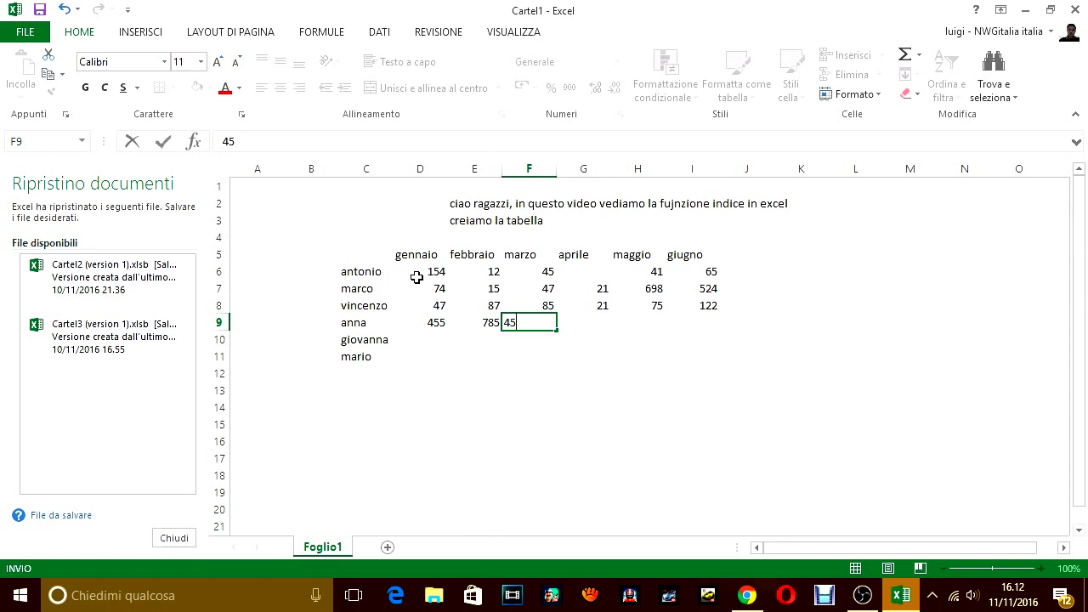
{"action": "key", "text": "Tab"}
{"action": "type", "text": "8"}
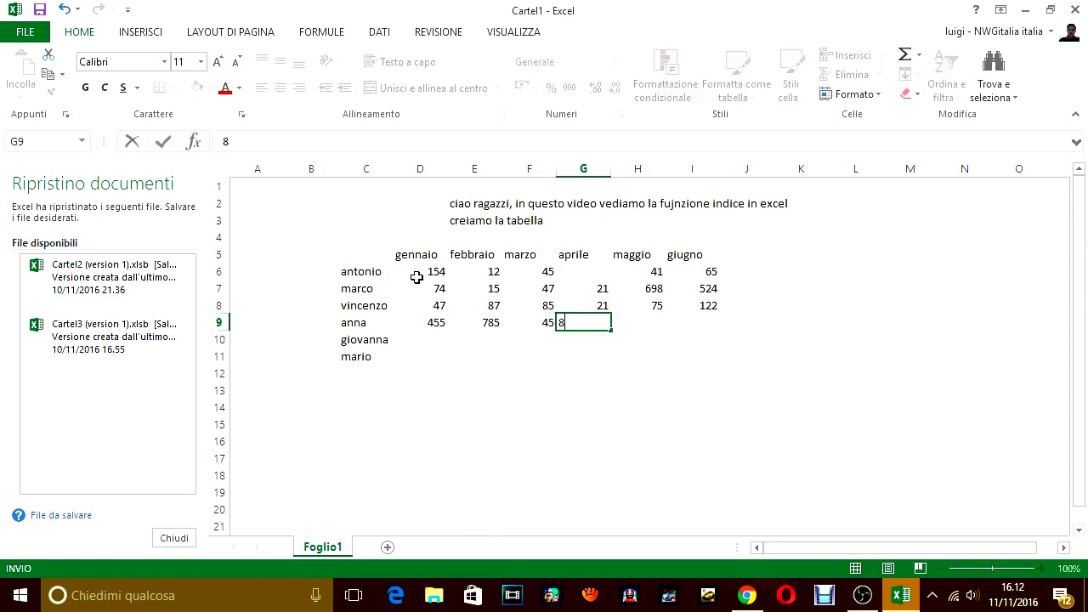
{"action": "type", "text": "9"}
{"action": "key", "text": "Tab"}
{"action": "type", "text": "75"}
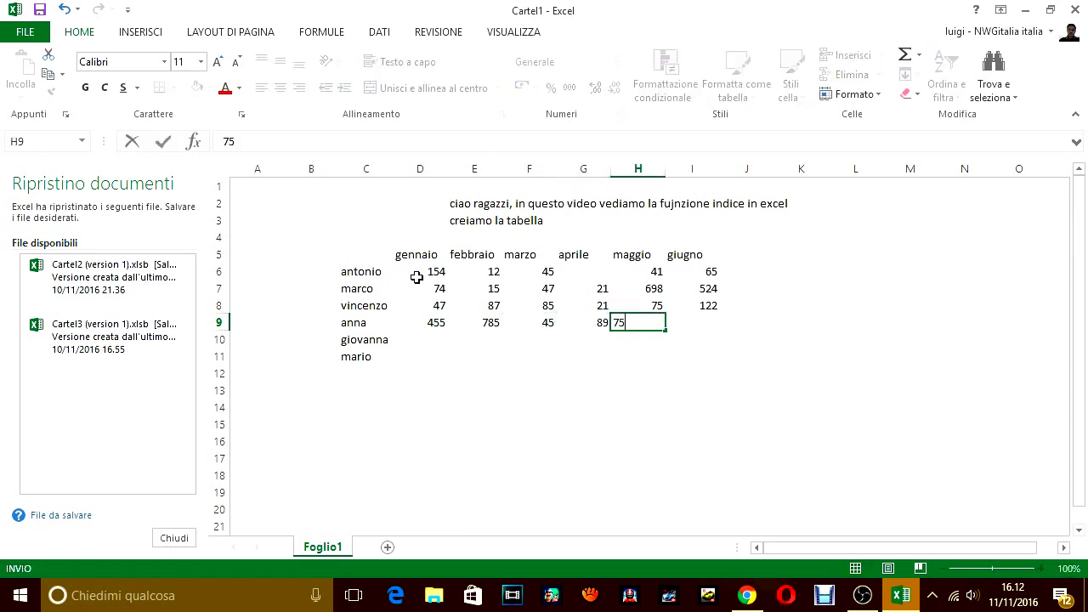
{"action": "key", "text": "Tab"}
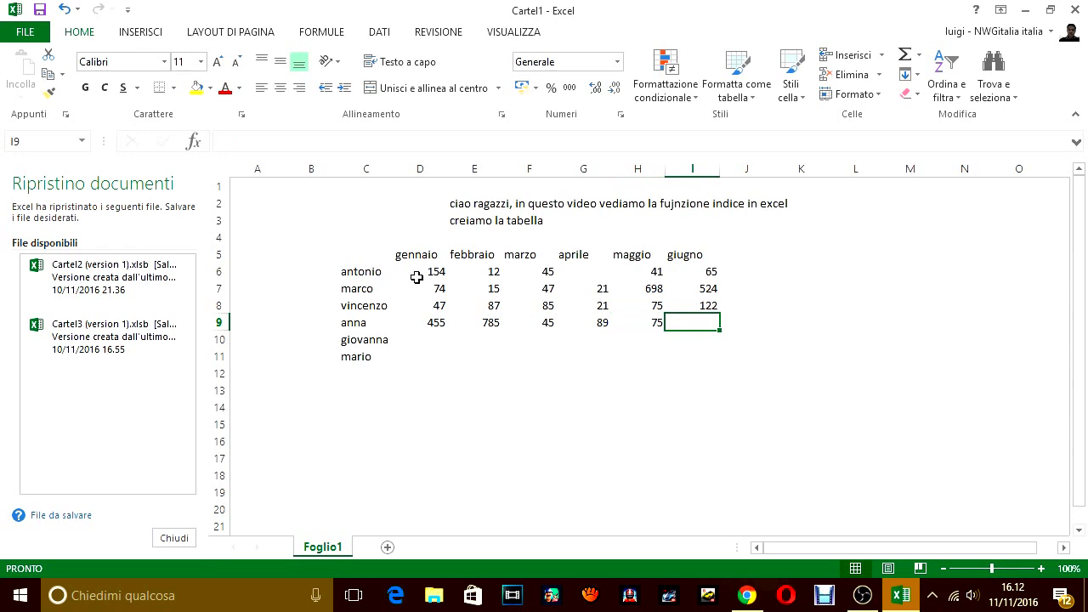
{"action": "type", "text": "14"}
{"action": "key", "text": "Return"}
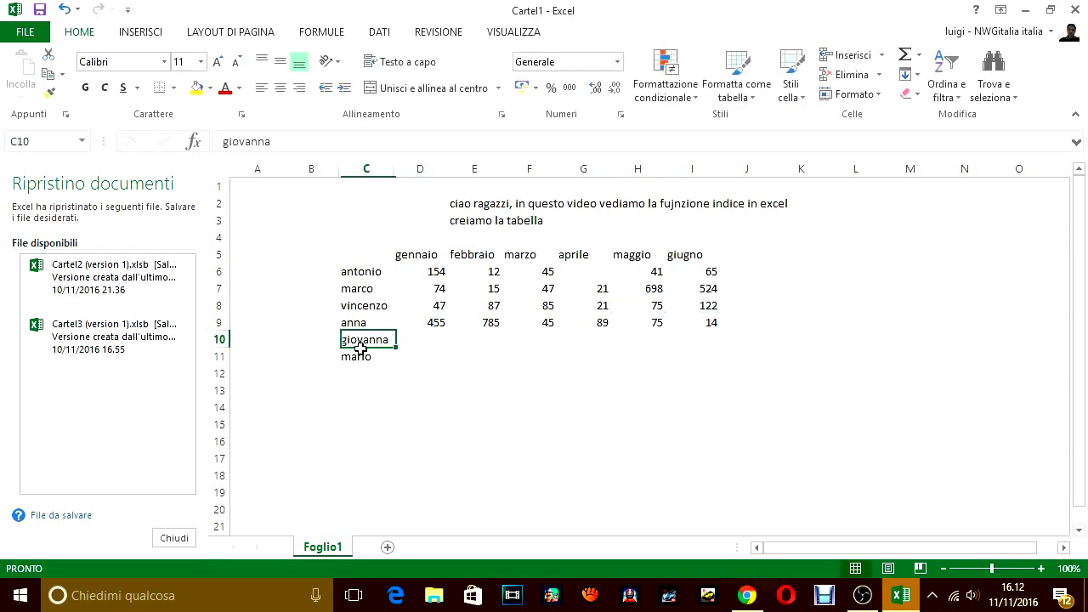
- Delete the names giovanna and mario from C10:C11
{"action": "left_click_drag", "start_coordinate": [358, 344], "coordinate": [364, 361]}
{"action": "key", "text": "Delete"}
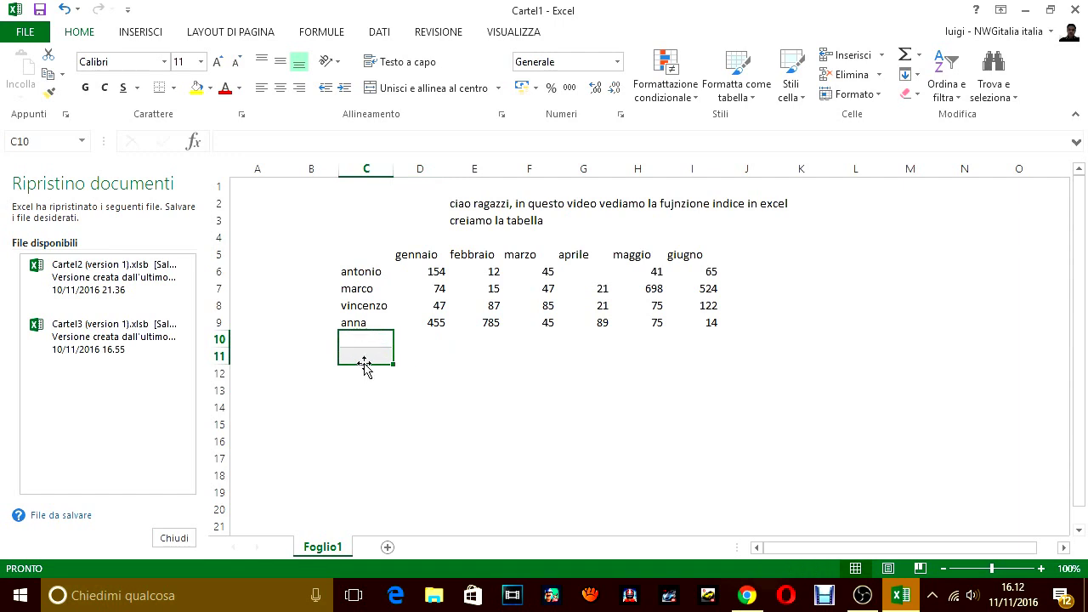
{"action": "left_click", "coordinate": [596, 220]}
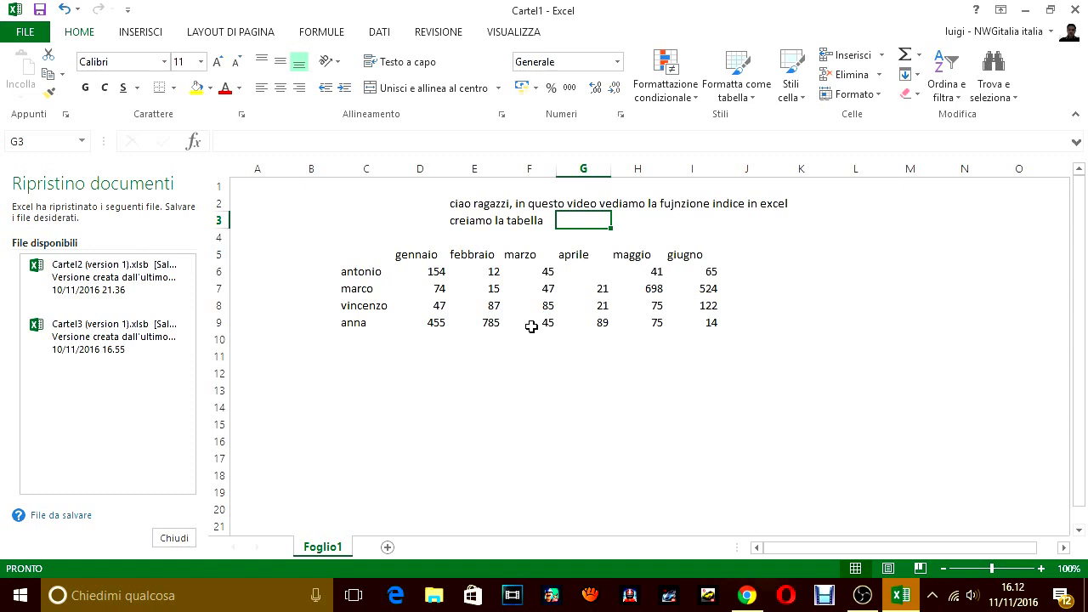
{"action": "left_click", "coordinate": [441, 421]}
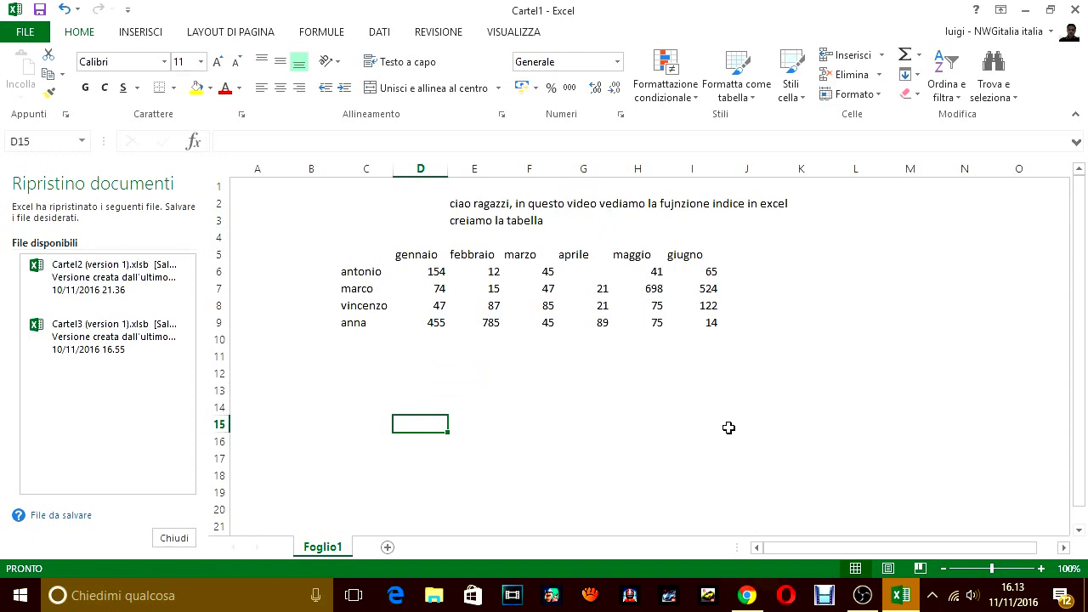
- Write 'andiamo a formattarla meglio' in cell D15
{"action": "type", "text": "andiamo"}
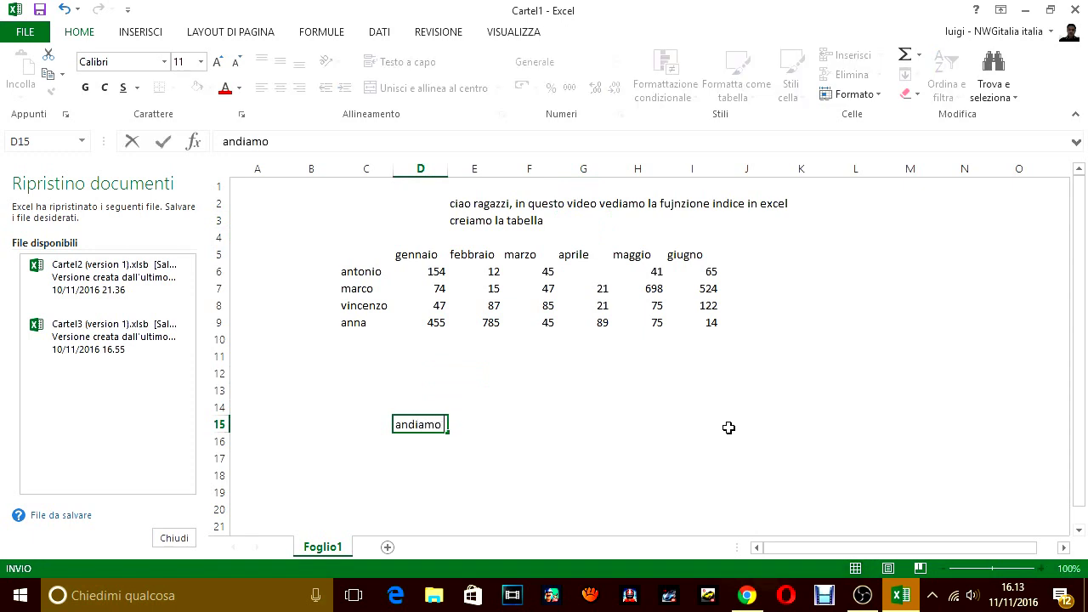
{"action": "type", "text": " a format"}
{"action": "type", "text": "tarla meglio"}
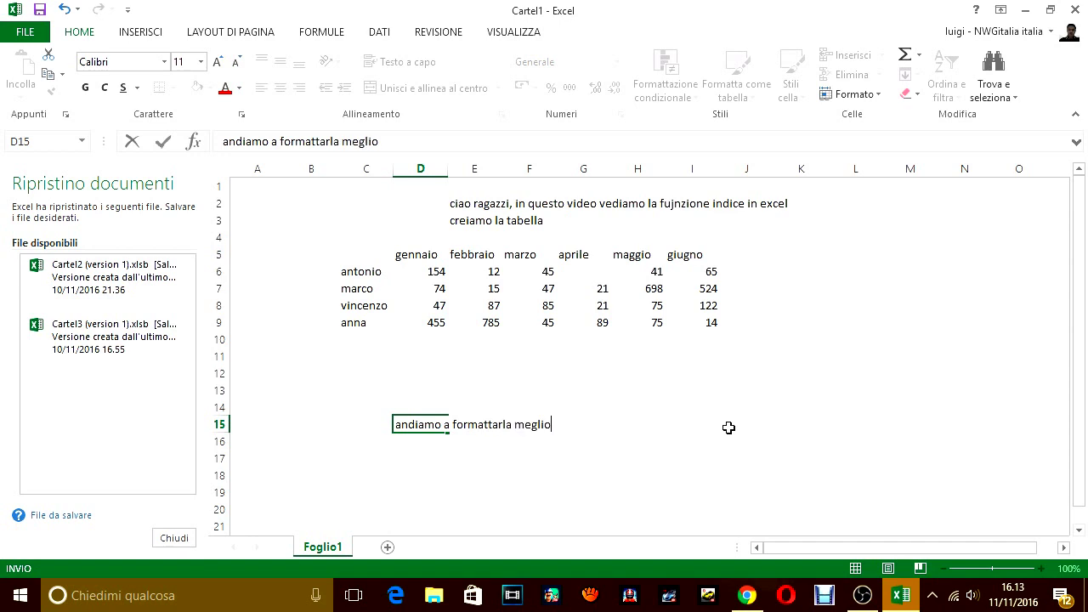
{"action": "left_click", "coordinate": [644, 454]}
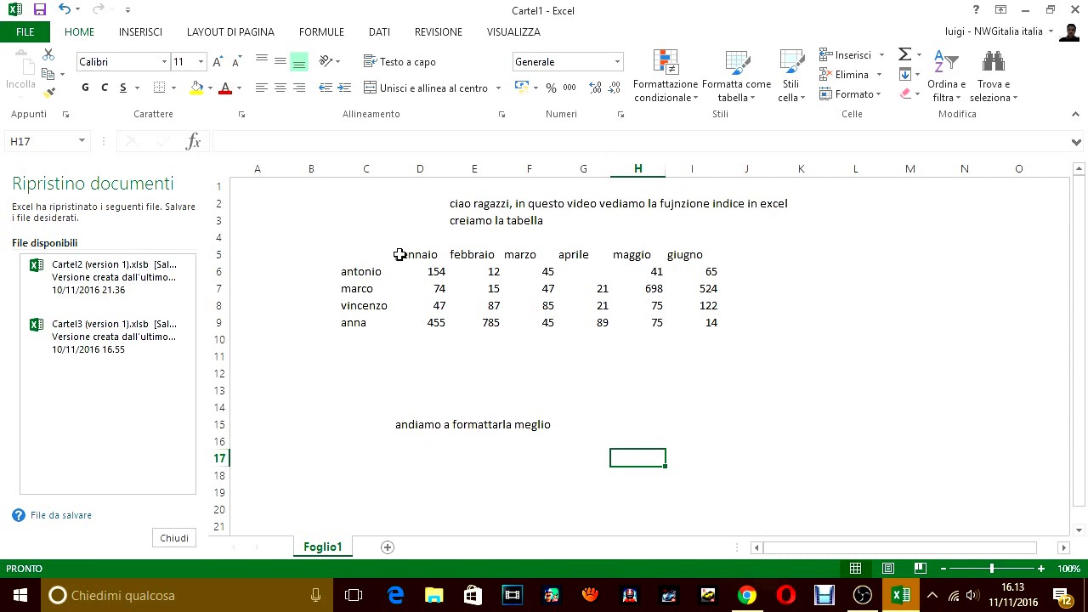
- Make the month headers and the names antonio to anna bold
{"action": "left_click_drag", "start_coordinate": [400, 255], "coordinate": [691, 256]}
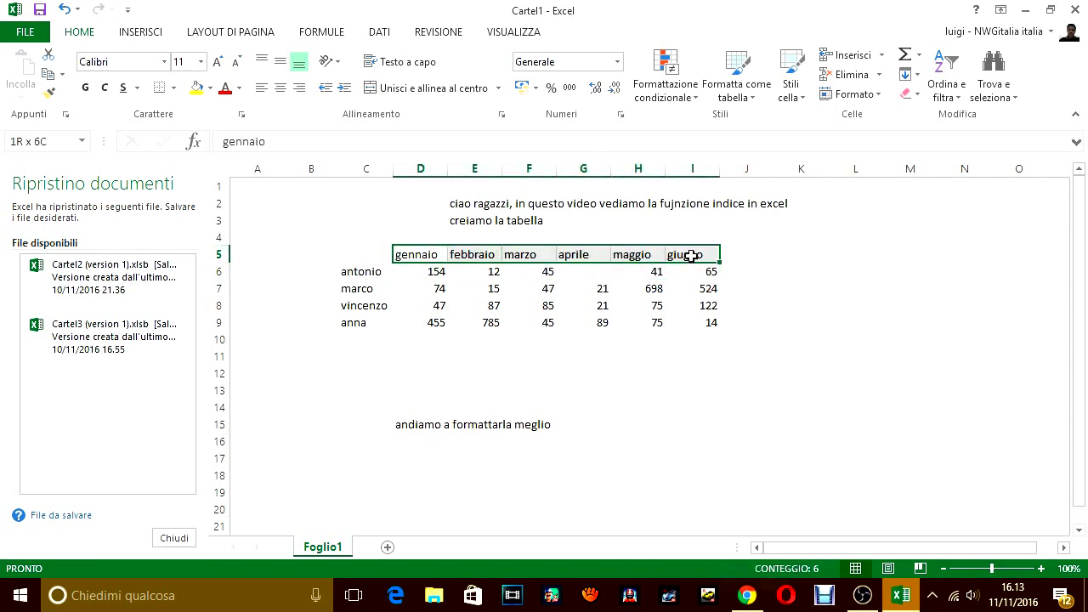
{"action": "left_click", "coordinate": [240, 88]}
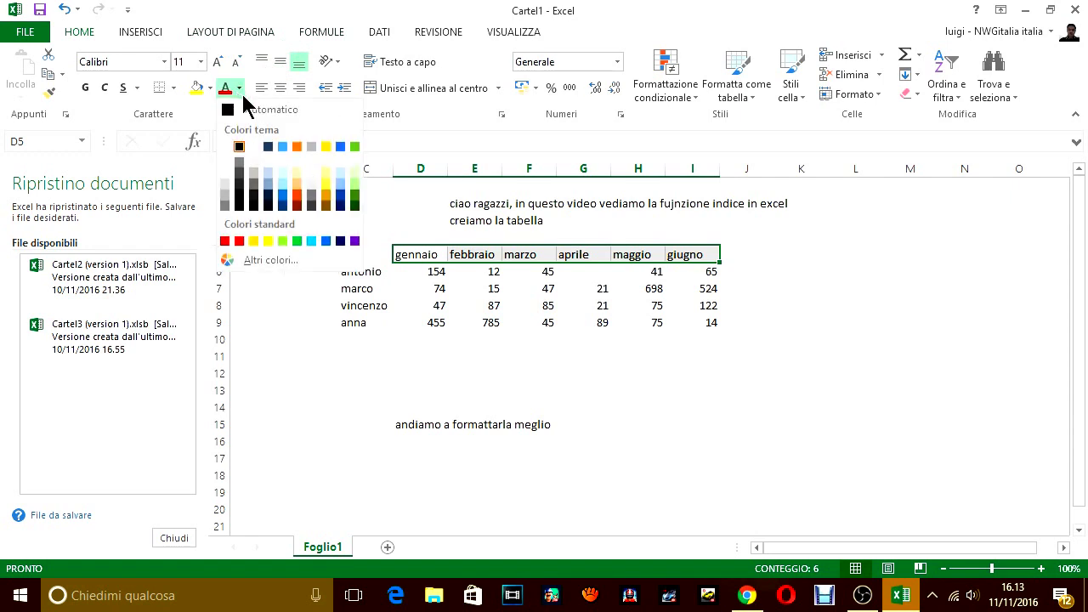
{"action": "left_click", "coordinate": [85, 88]}
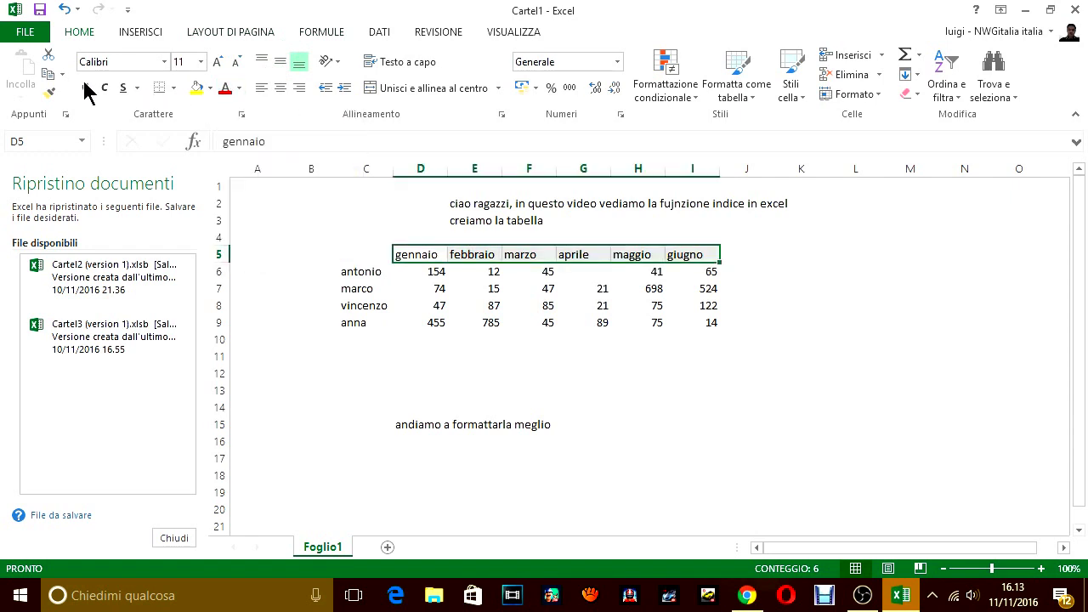
{"action": "left_click_drag", "start_coordinate": [357, 272], "coordinate": [366, 319]}
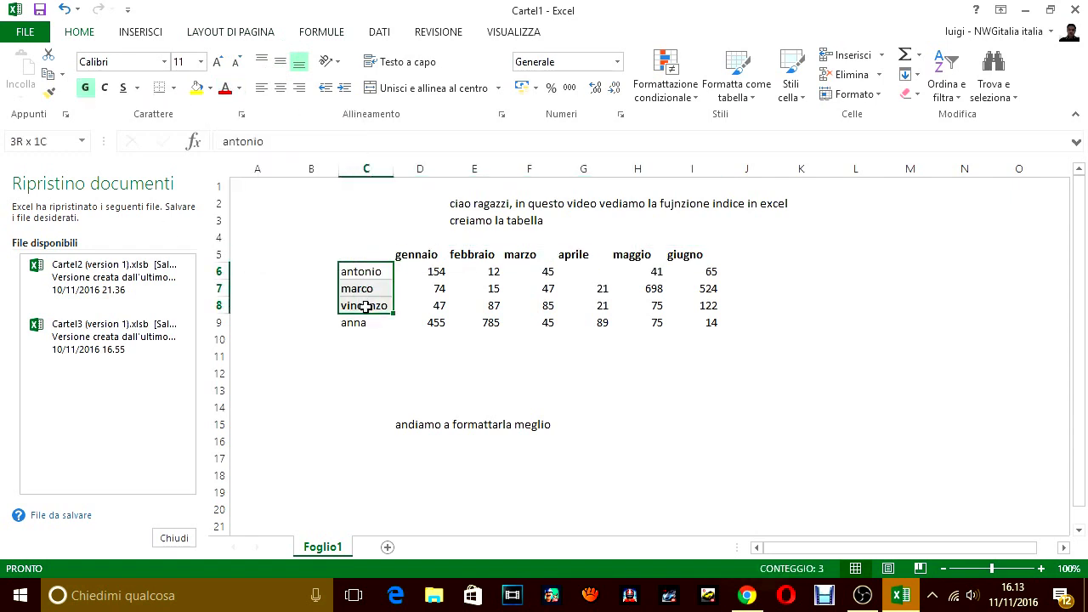
{"action": "left_click", "coordinate": [85, 87]}
{"action": "left_click", "coordinate": [559, 386]}
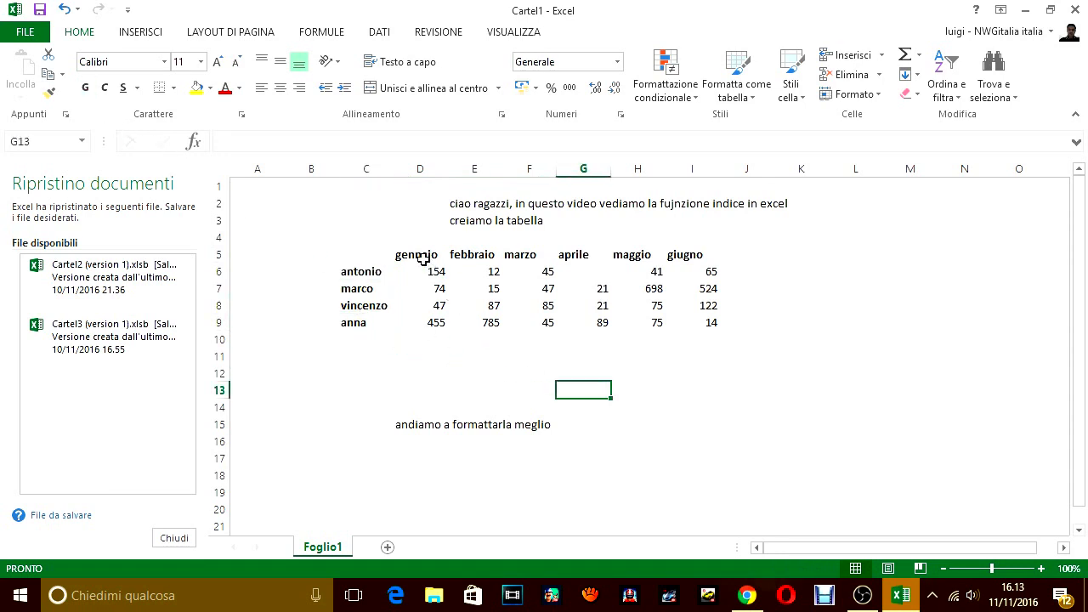
- Fill the month headers D5:I5 yellow and the names C6:C9 orange
{"action": "mouse_move", "coordinate": [417, 255]}
{"action": "left_mouse_down"}
{"action": "mouse_move", "coordinate": [745, 255]}
{"action": "mouse_move", "coordinate": [702, 255]}
{"action": "left_mouse_up"}
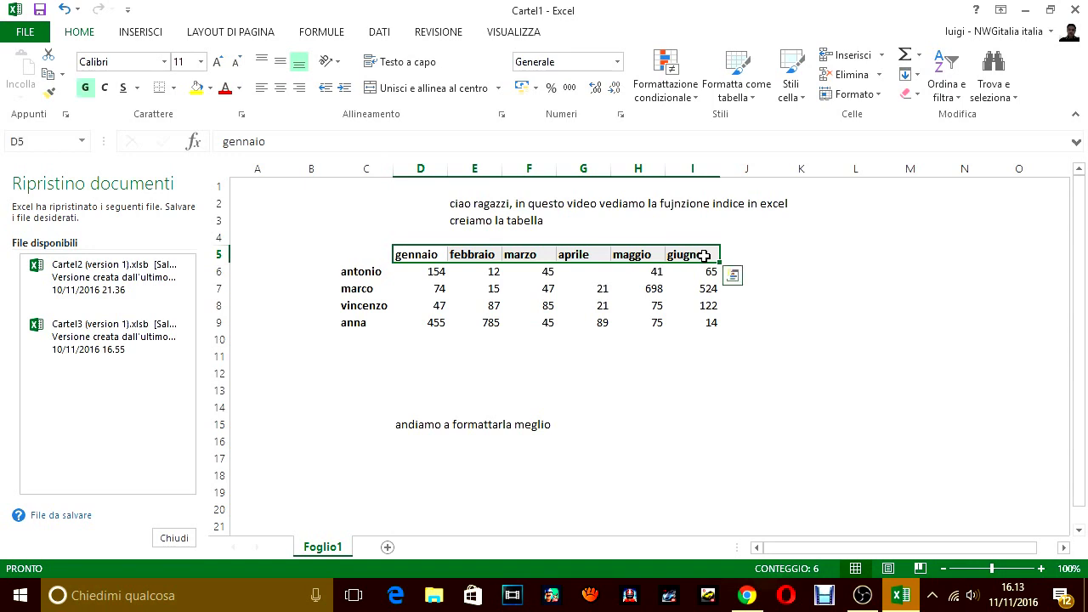
{"action": "left_click", "coordinate": [197, 87]}
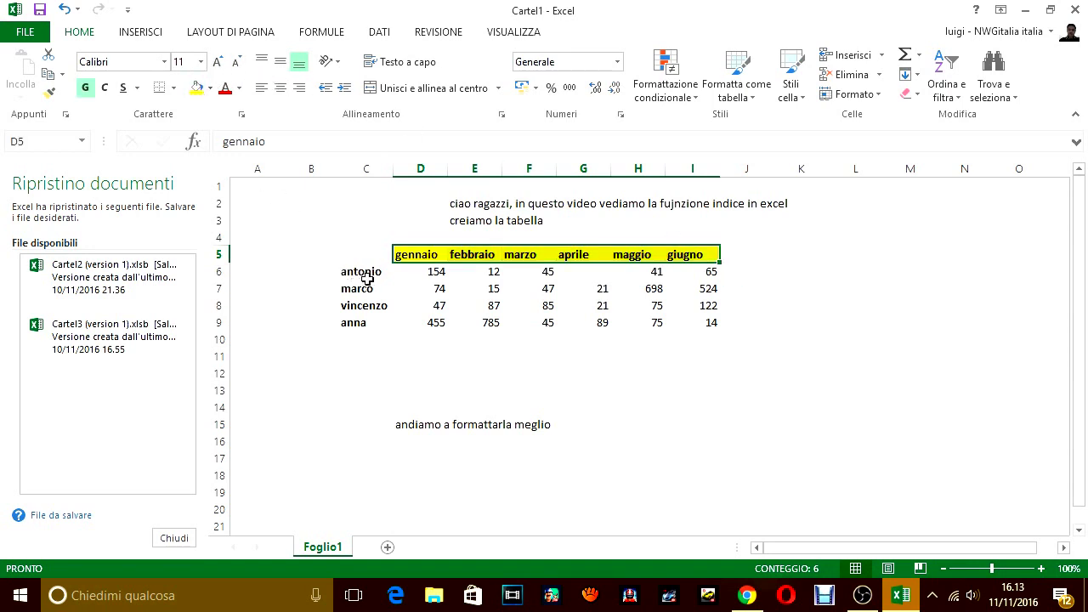
{"action": "left_click_drag", "start_coordinate": [362, 274], "coordinate": [366, 325]}
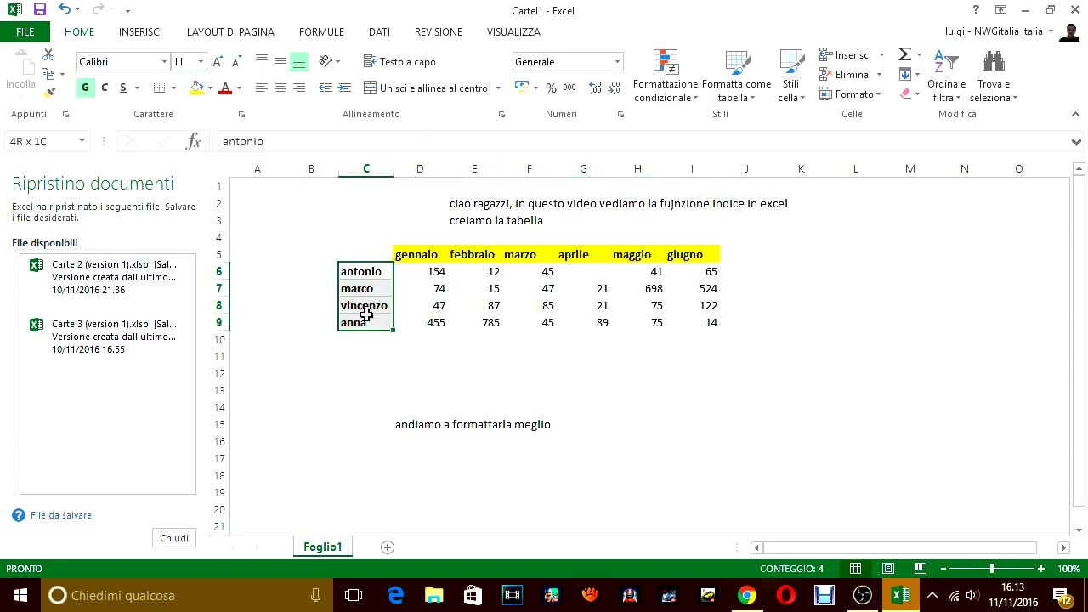
{"action": "left_click", "coordinate": [204, 89]}
{"action": "left_click", "coordinate": [209, 88]}
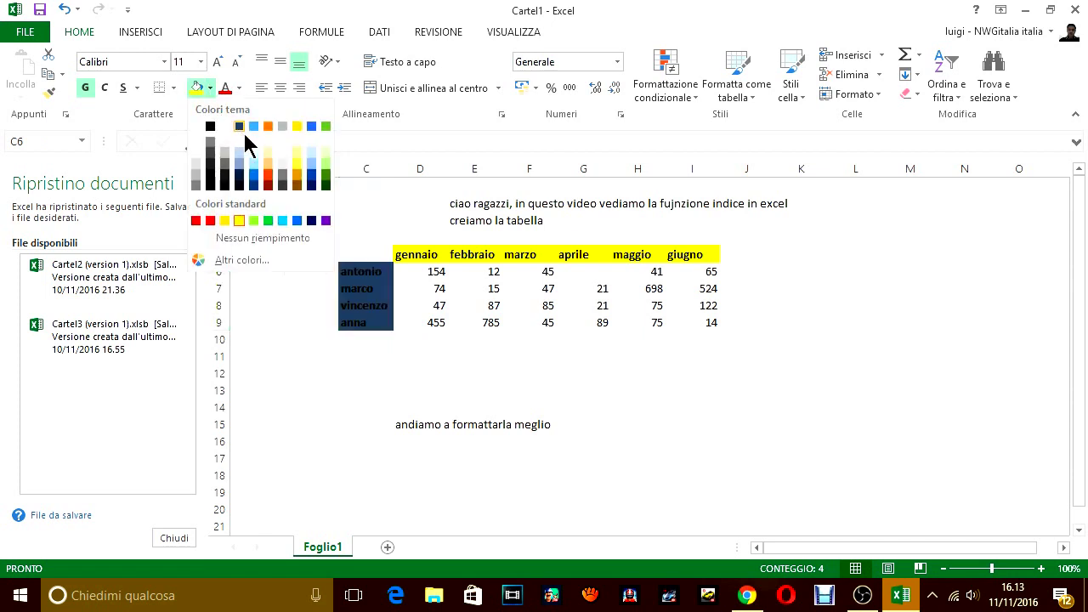
{"action": "left_click", "coordinate": [269, 134]}
{"action": "left_click", "coordinate": [716, 430]}
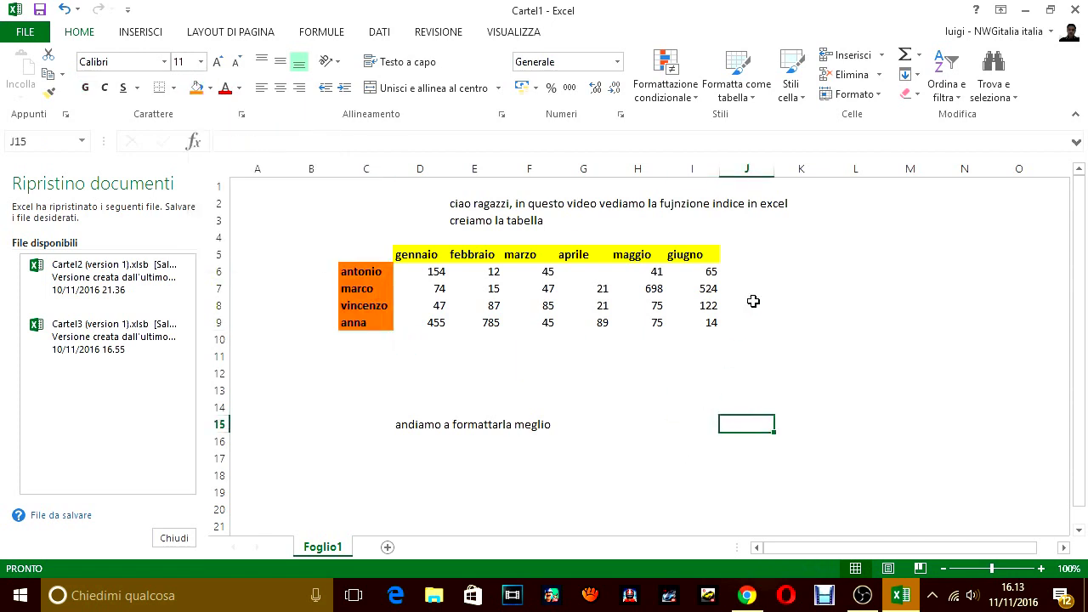
{"action": "left_click", "coordinate": [632, 403]}
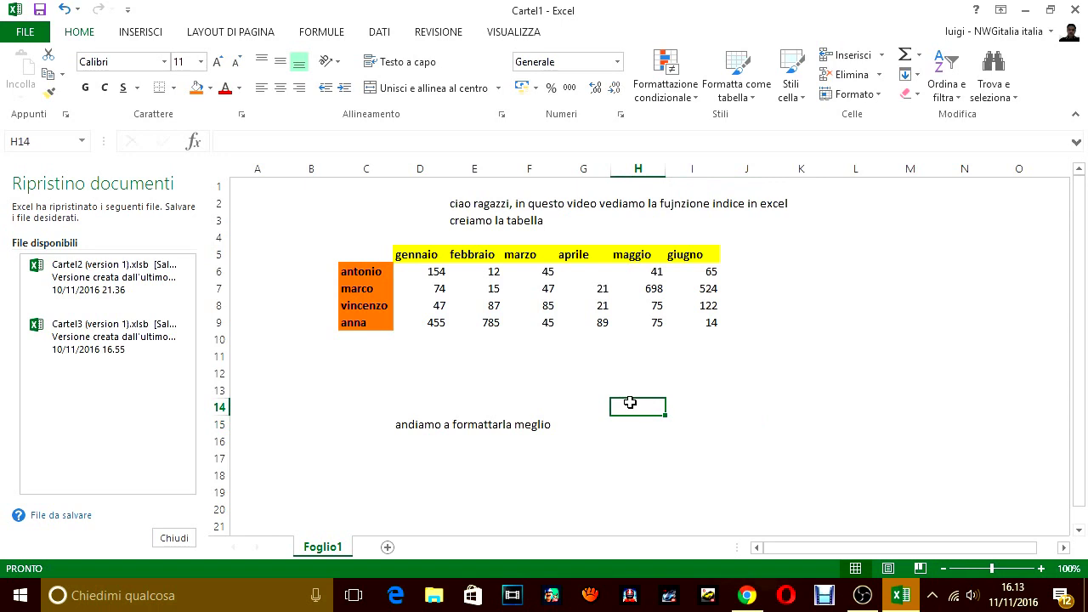
- Clear the D15 note and write a line introducing the funzione indice in D13
{"action": "left_click", "coordinate": [406, 426]}
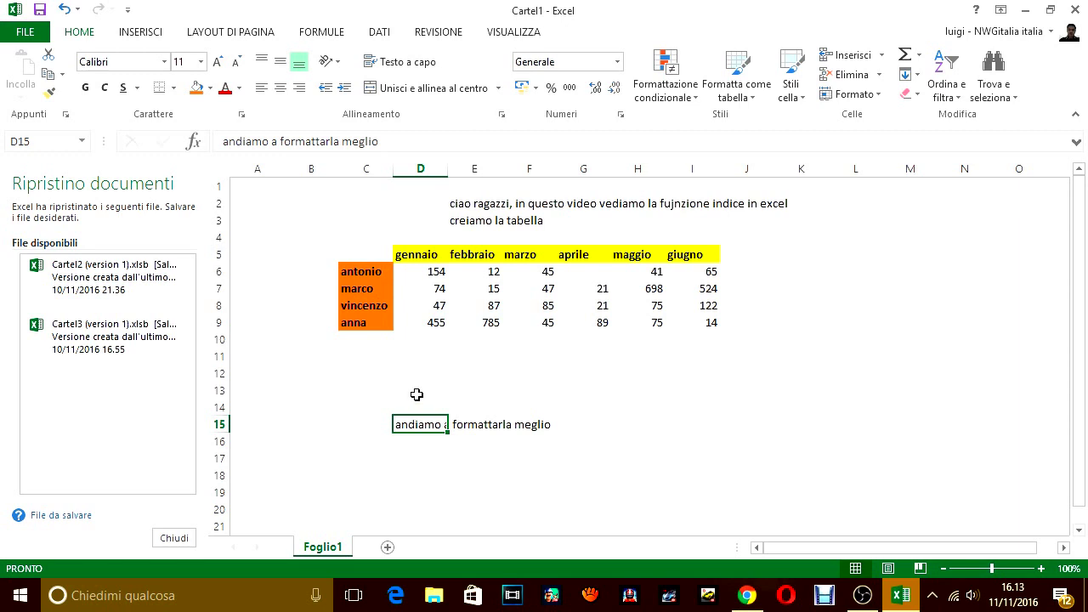
{"action": "left_click", "coordinate": [416, 395]}
{"action": "left_click", "coordinate": [406, 425]}
{"action": "key", "text": "Delete"}
{"action": "left_click", "coordinate": [417, 394]}
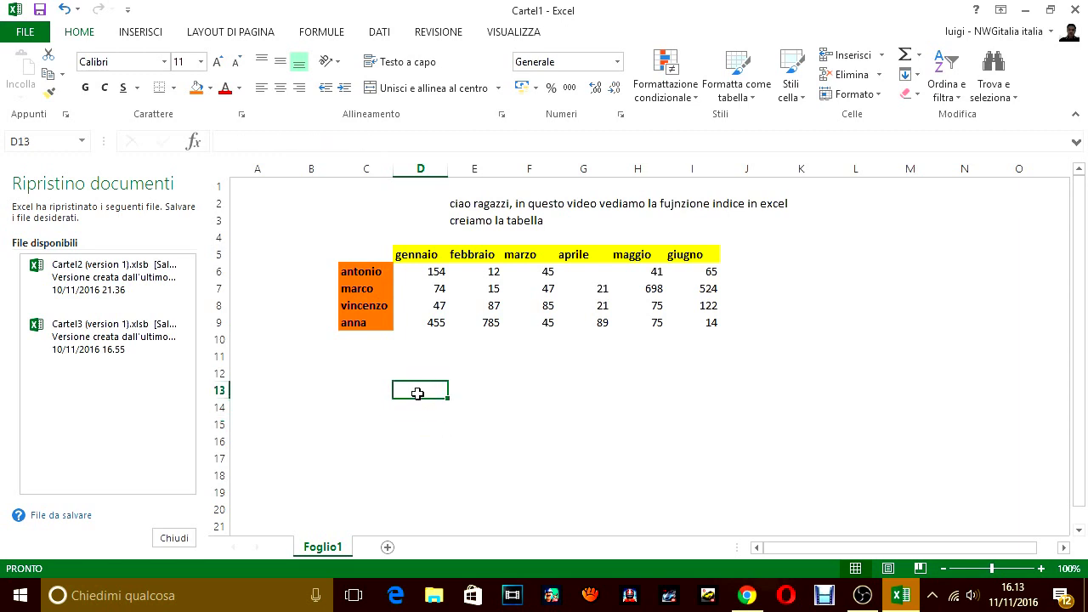
{"action": "type", "text": "ok,"}
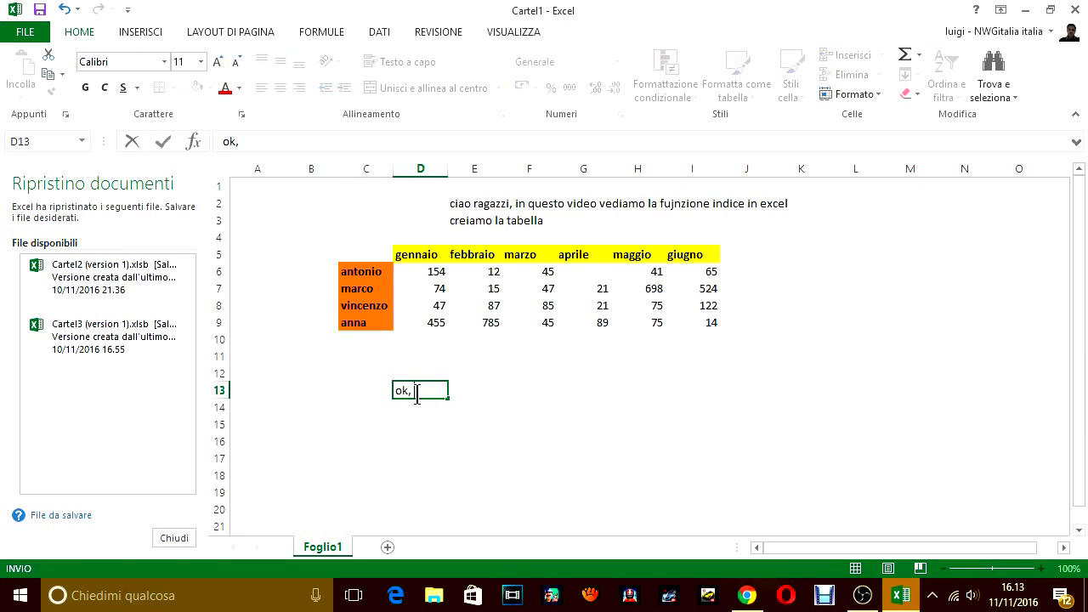
{"action": "type", "text": "ora"}
{"action": "type", "text": " vedi"}
{"action": "type", "text": "amo com"}
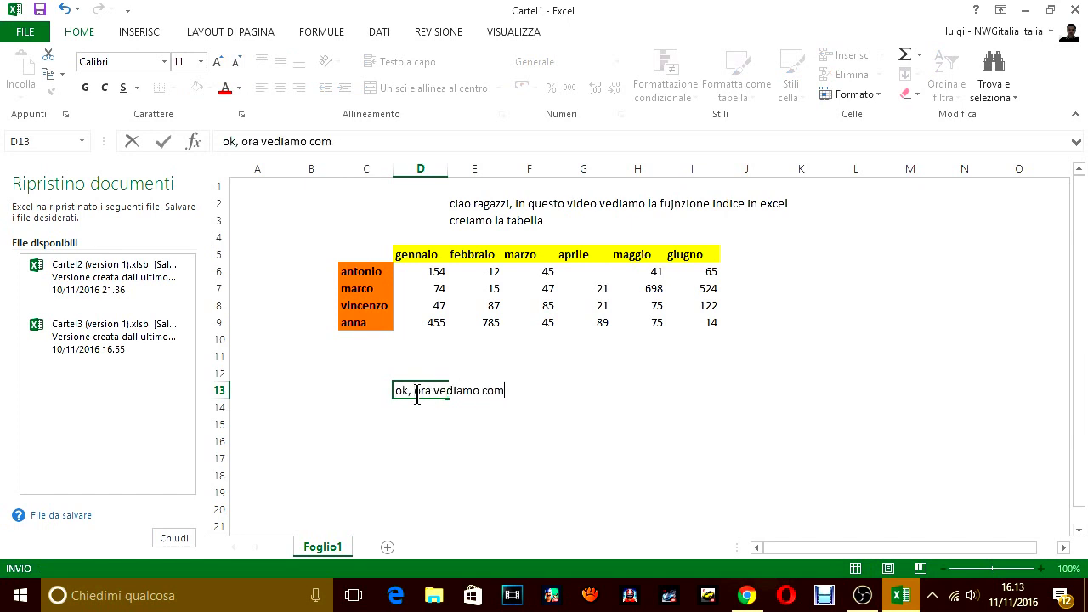
{"action": "type", "text": "i usa la"}
{"action": "type", "text": " fujnzo"}
{"action": "key", "text": "BackSpace"}
{"action": "key", "text": "BackSpace"}
{"action": "type", "text": "nzione indi"}
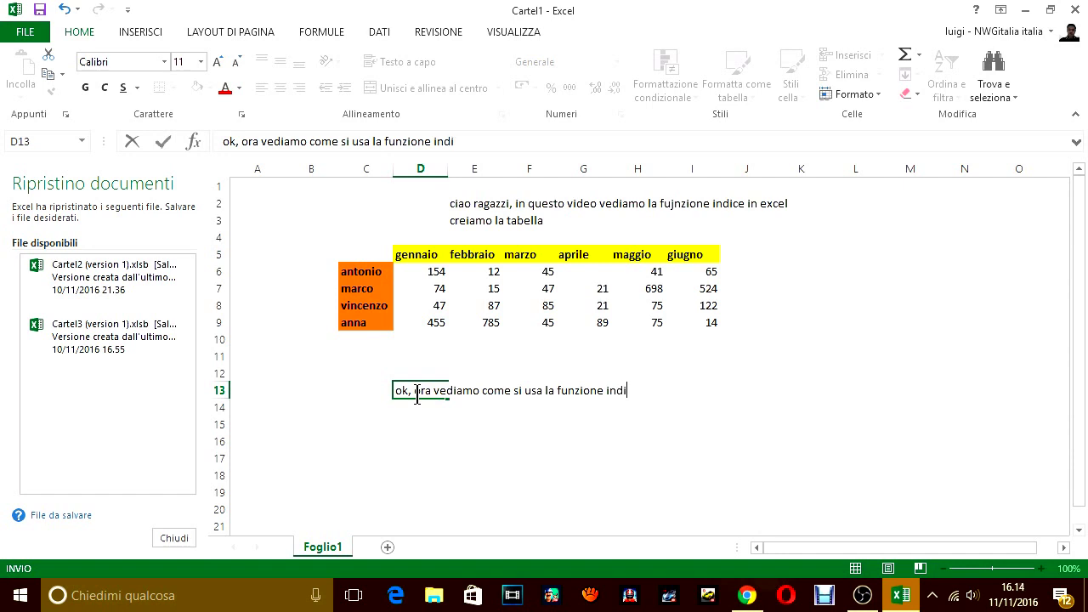
{"action": "type", "text": "ce."}
{"action": "key", "text": "Return"}
- Add the D14 note: the function finds the number for a given name and month
{"action": "type", "text": "con questa"}
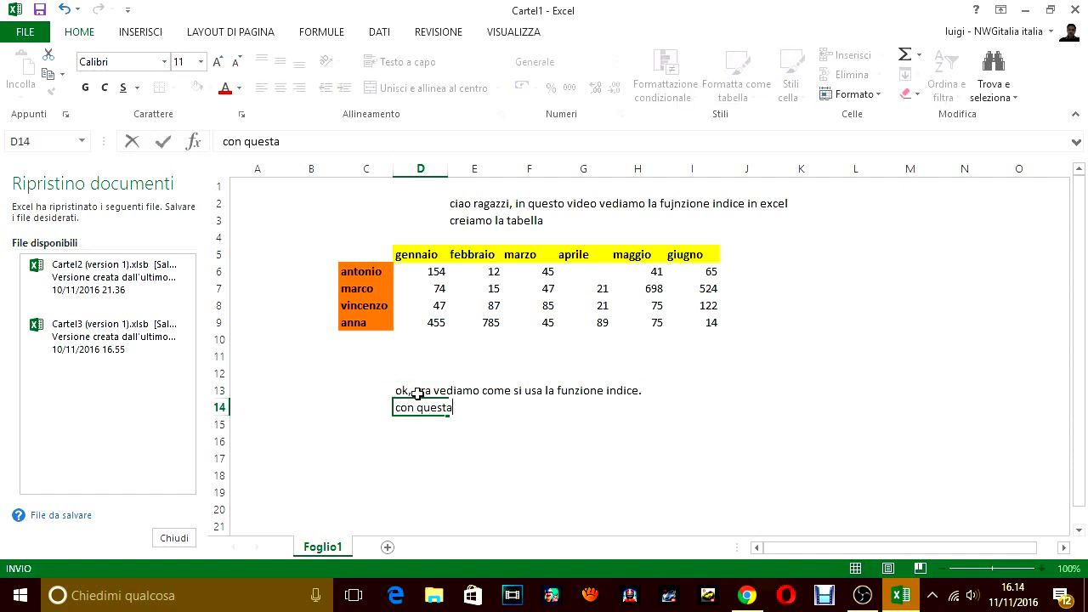
{"action": "type", "text": " funzione a"}
{"action": "type", "text": "ndi"}
{"action": "type", "text": "amo a c"}
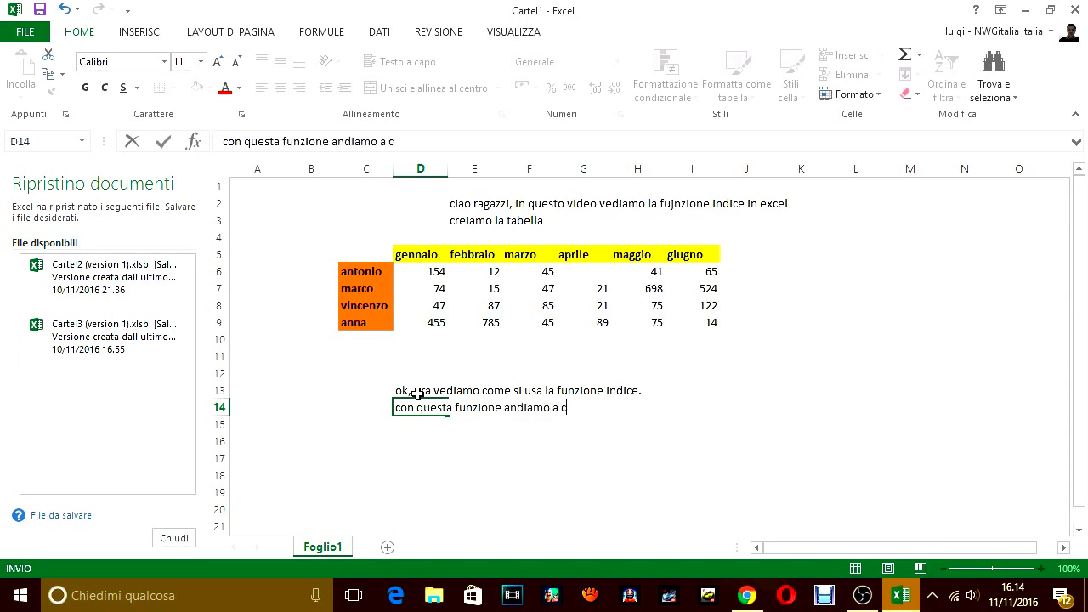
{"action": "type", "text": "ercare il n"}
{"action": "type", "text": "umero "}
{"action": "type", "text": "relat"}
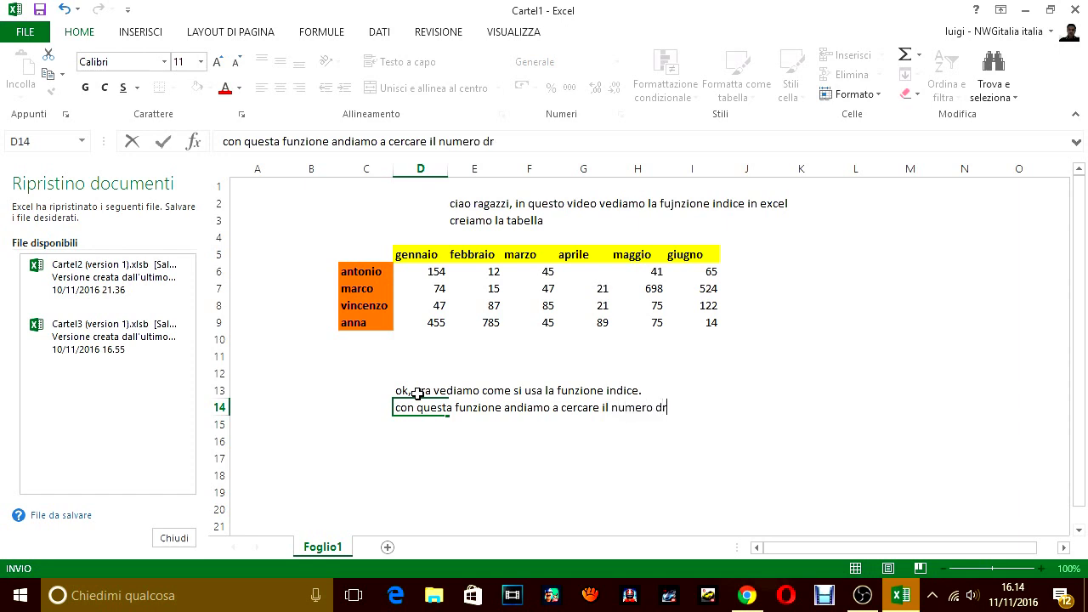
{"action": "key", "text": "BackSpace"}
{"action": "key", "text": "BackSpace"}
{"action": "type", "text": "relativo "}
{"action": "type", "text": " a ujn"}
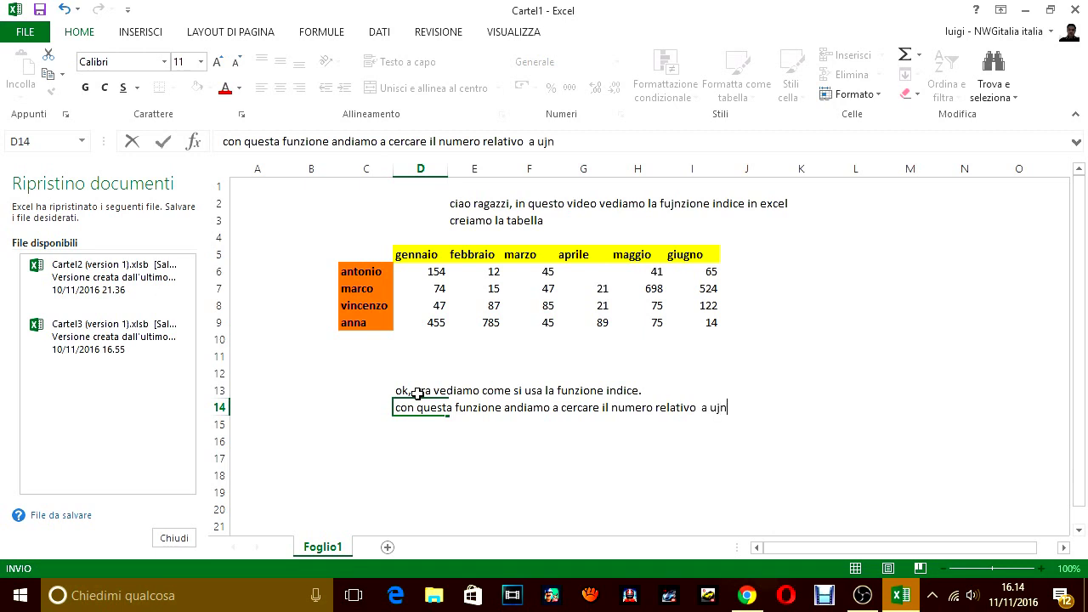
{"action": "type", "text": " n"}
{"action": "key", "text": "BackSpace"}
{"action": "key", "text": "BackSpace"}
{"action": "key", "text": "BackSpace"}
{"action": "key", "text": "BackSpace"}
{"action": "type", "text": "l nome e al m"}
{"action": "type", "text": "ese."}
{"action": "key", "text": "Return"}
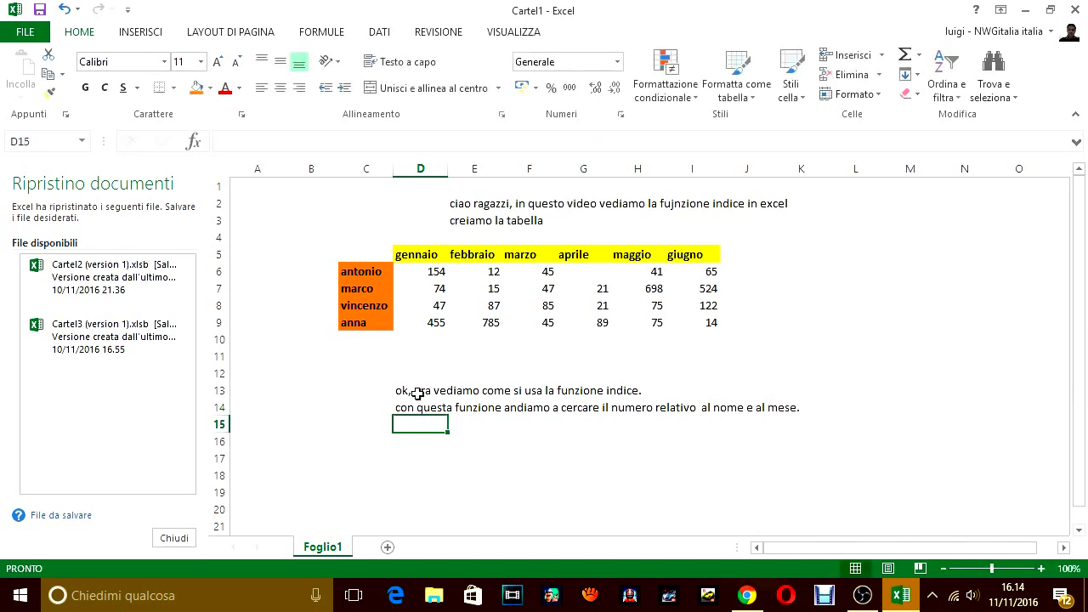
- Add the D15 note asking for marco's number in aprile
{"action": "type", "text": "cio"}
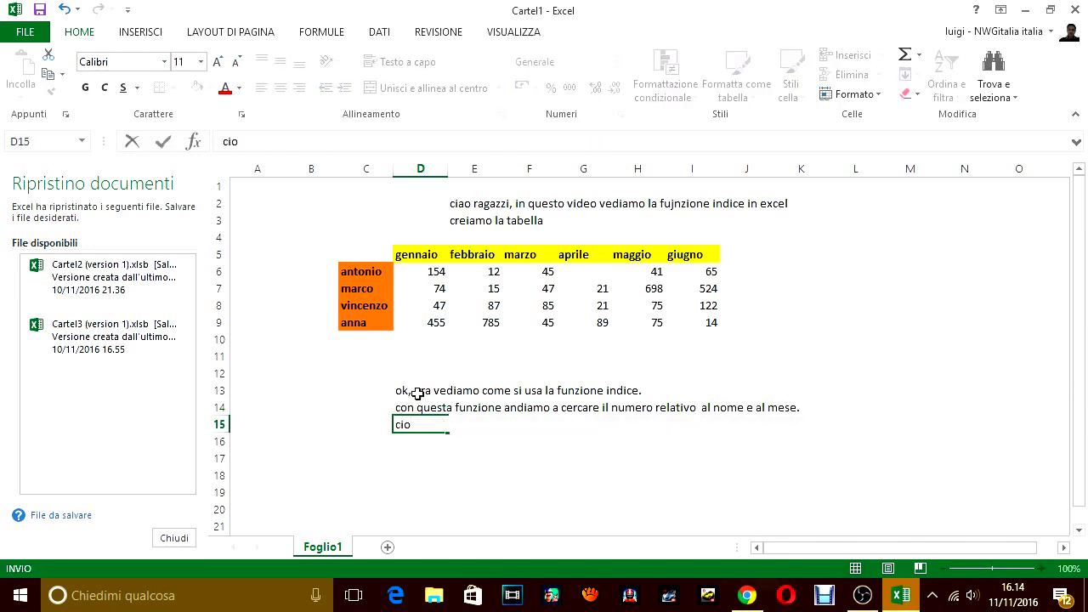
{"action": "type", "text": "e se voglio"}
{"action": "key", "text": "BackSpace"}
{"action": "type", "text": "amo"}
{"action": "key", "text": "BackSpace"}
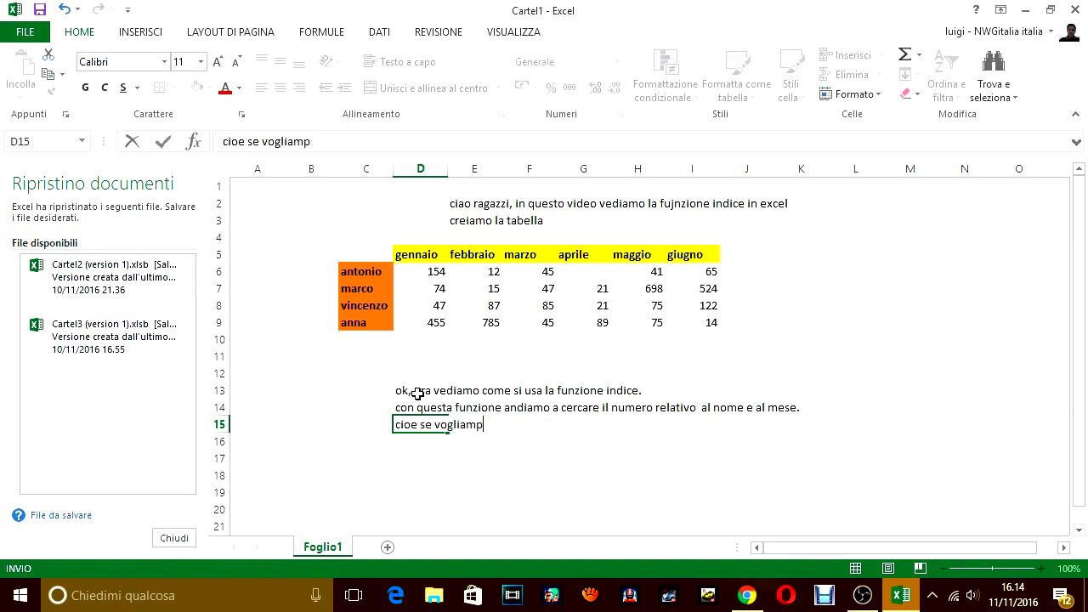
{"action": "type", "text": "s"}
{"action": "key", "text": "BackSpace"}
{"action": "type", "text": "o sap"}
{"action": "type", "text": "ere "}
{"action": "type", "text": "il"}
{"action": "type", "text": " numero di mar"}
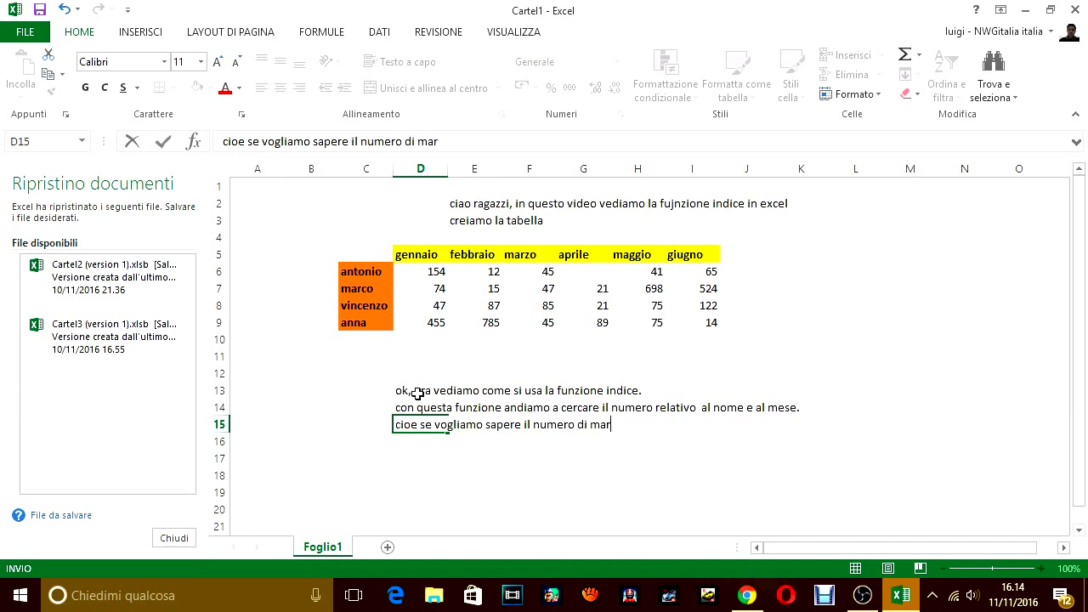
{"action": "type", "text": "co a"}
{"action": "key", "text": "BackSpace"}
{"action": "type", "text": "d apri"}
{"action": "type", "text": "le."}
{"action": "key", "text": "Return"}
{"action": "type", "text": "facia"}
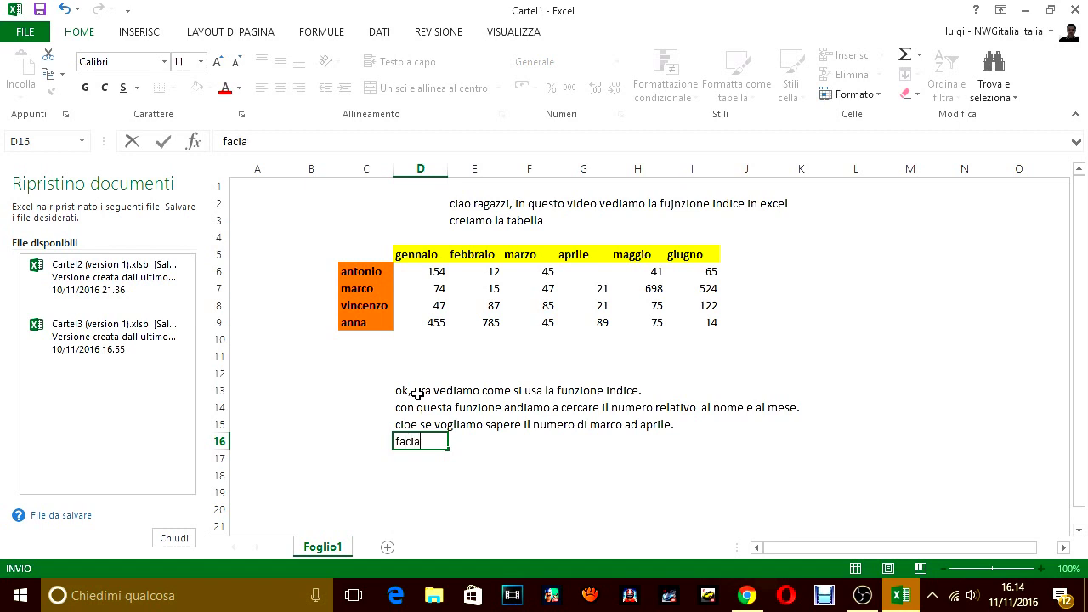
{"action": "type", "text": "mo"}
{"action": "key", "text": "BackSpace"}
{"action": "key", "text": "BackSpace"}
{"action": "key", "text": "BackSpace"}
{"action": "key", "text": "BackSpace"}
{"action": "key", "text": "BackSpace"}
{"action": "key", "text": "BackSpace"}
{"action": "key", "text": "BackSpace"}
{"action": "key", "text": "BackSpace"}
{"action": "left_click", "coordinate": [423, 370]}
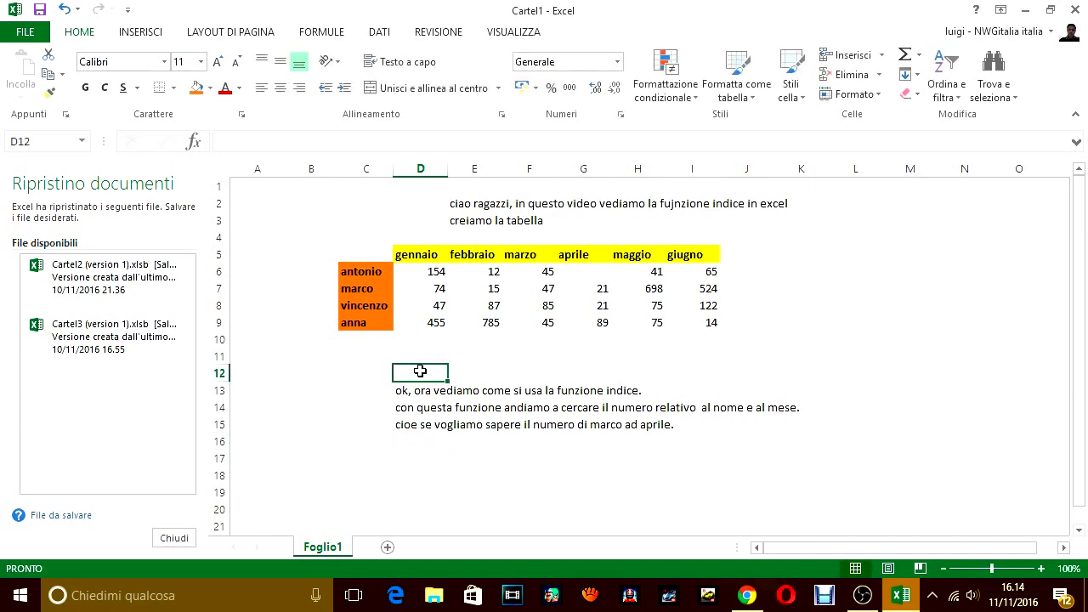
- Enter the labels marco in C12 and aprile in C13
{"action": "left_click", "coordinate": [360, 371]}
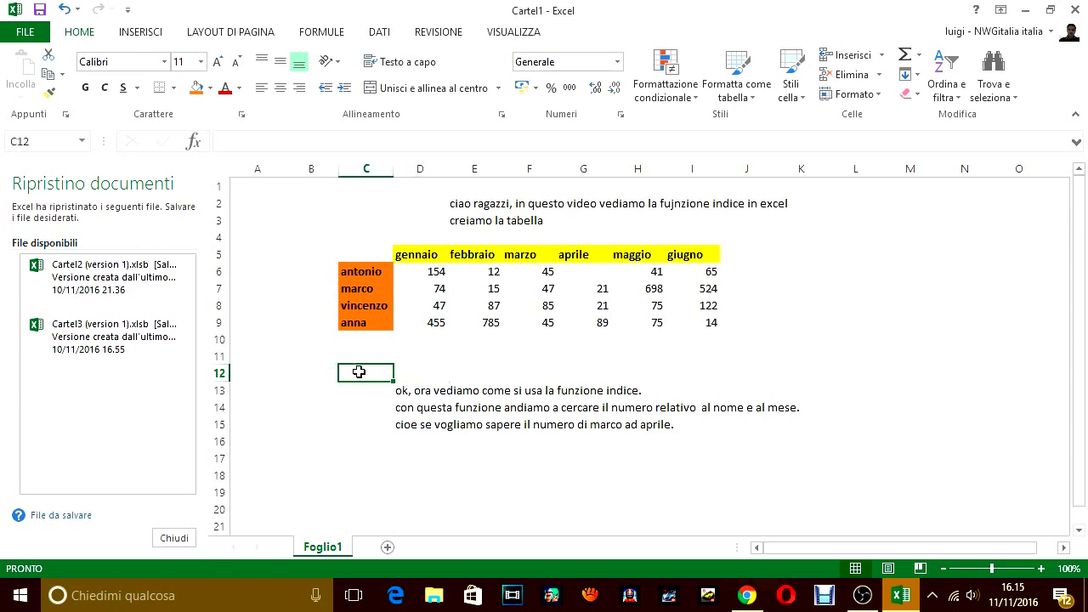
{"action": "type", "text": "marco"}
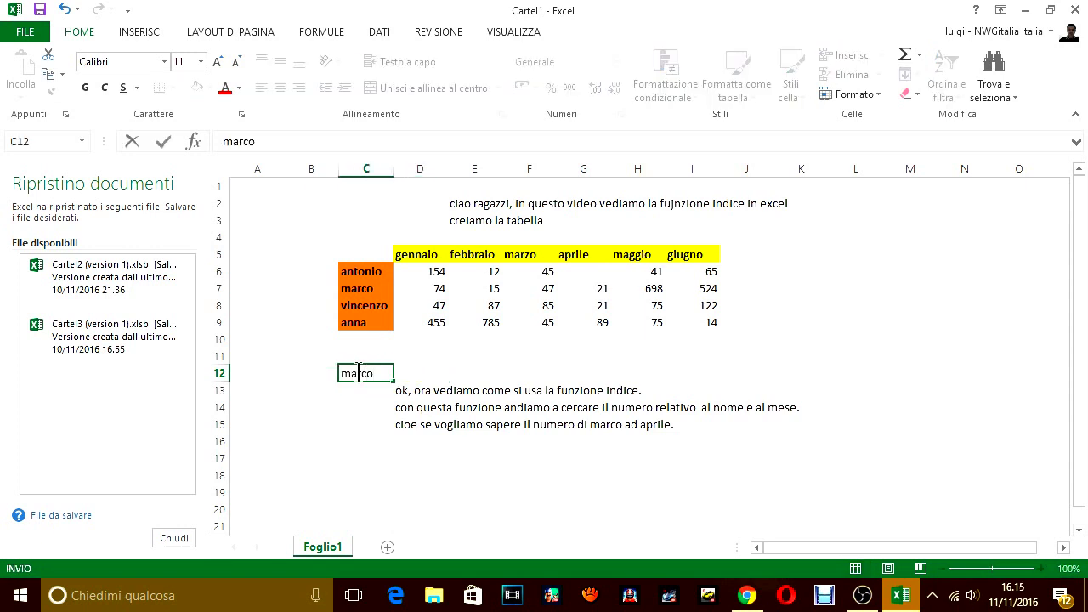
{"action": "key", "text": "Return"}
{"action": "type", "text": "aprile"}
{"action": "key", "text": "Return"}
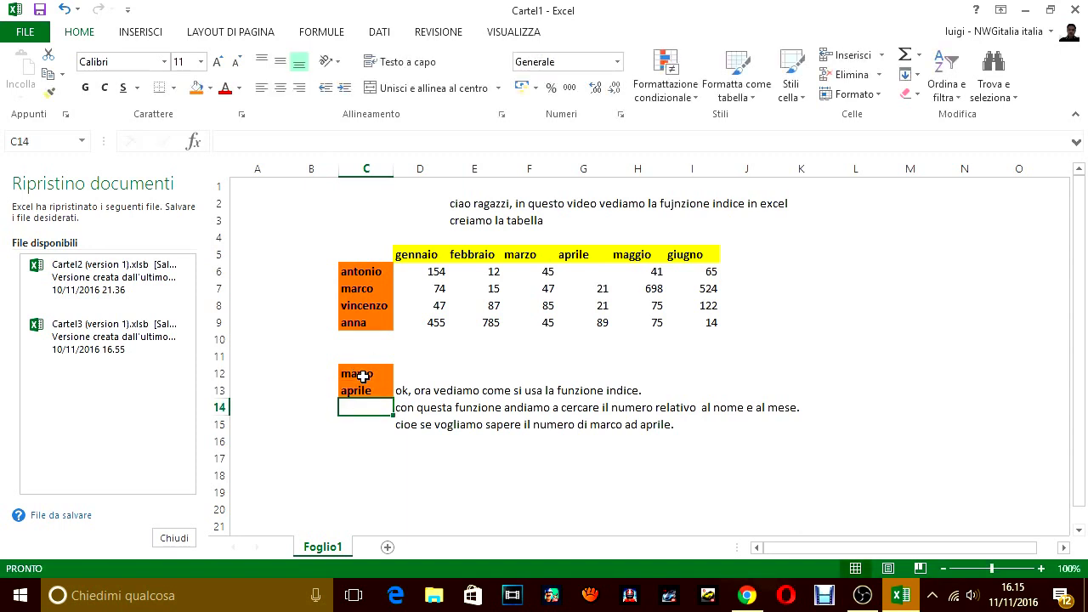
- Give the marco and aprile labels in C12:C13 a light blue fill
{"action": "left_click_drag", "start_coordinate": [363, 376], "coordinate": [365, 385]}
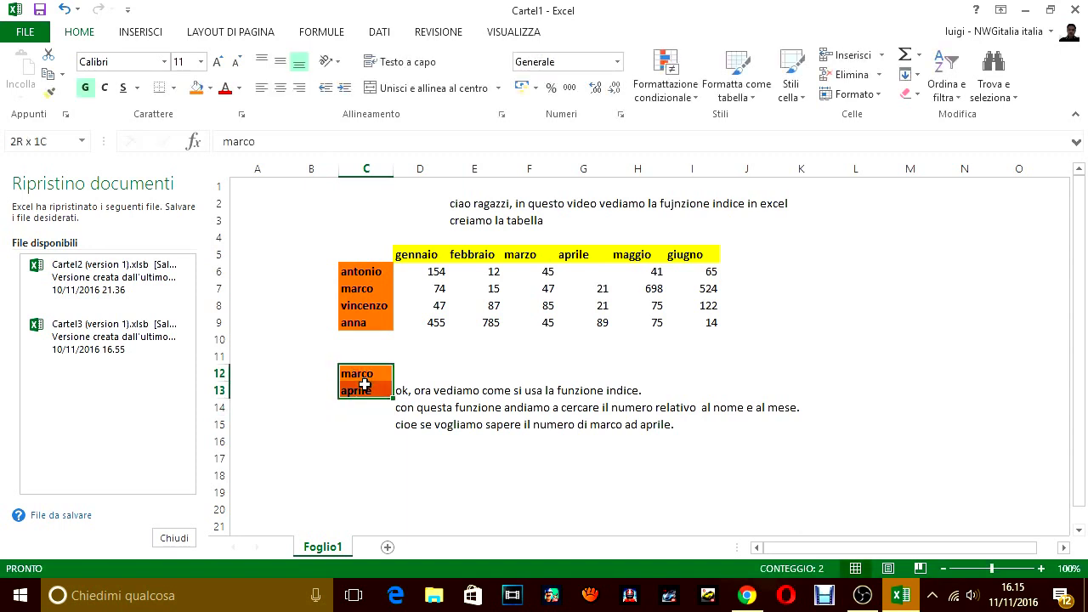
{"action": "left_click", "coordinate": [209, 88]}
{"action": "left_click", "coordinate": [243, 160]}
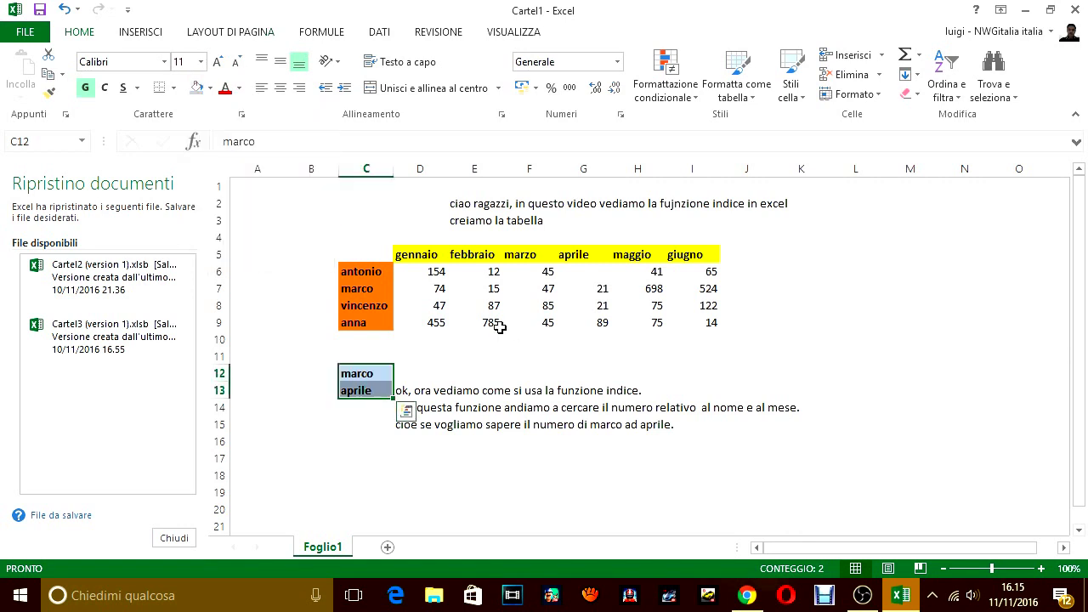
{"action": "left_click", "coordinate": [447, 359]}
{"action": "left_click_drag", "start_coordinate": [359, 373], "coordinate": [365, 396]}
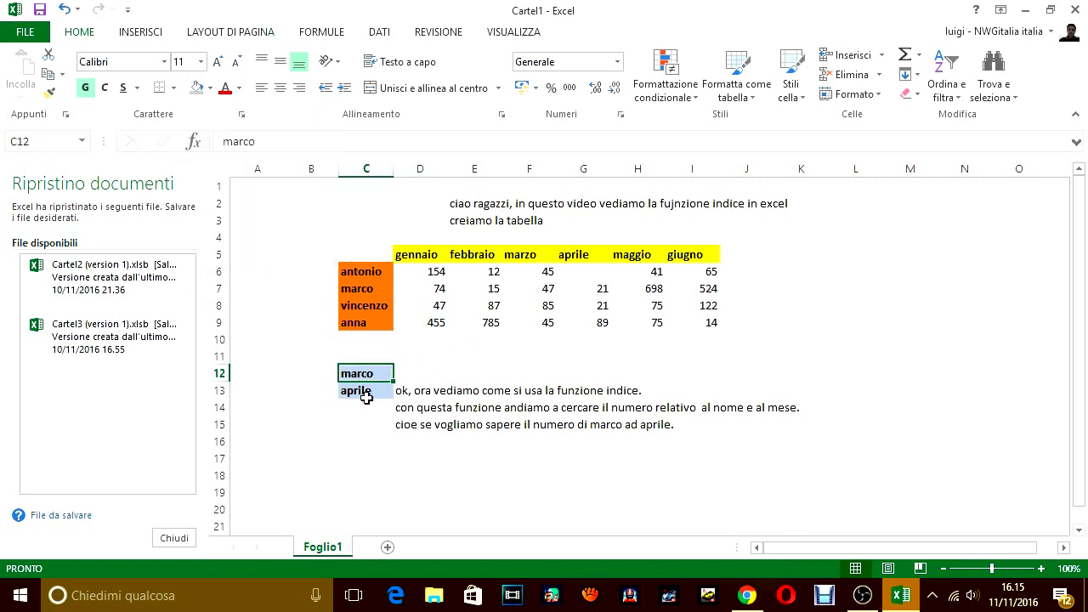
{"action": "left_click", "coordinate": [366, 403]}
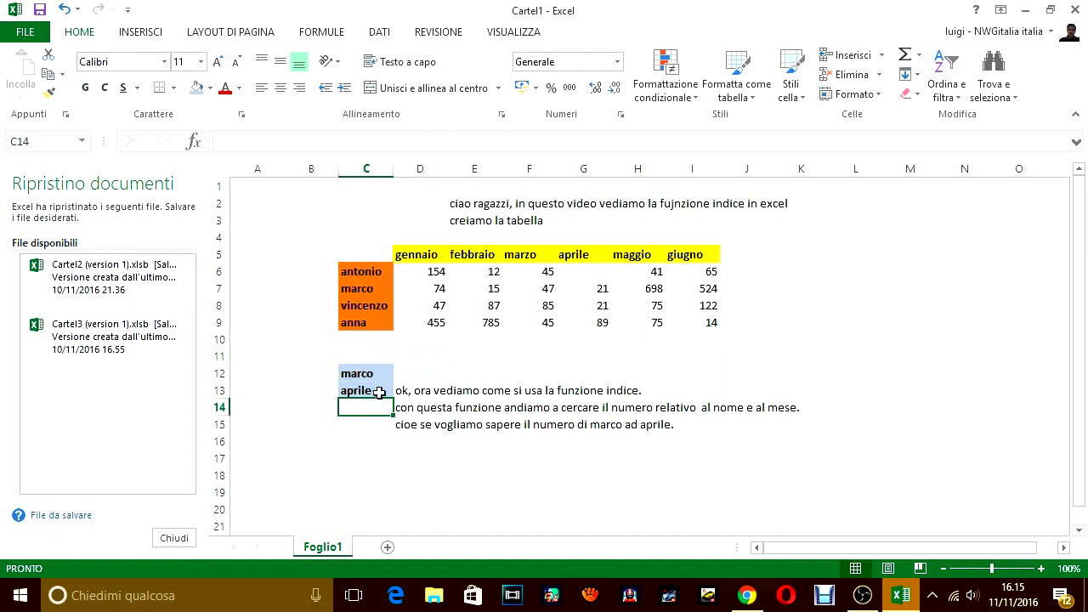
- Start the D16 note 'andiamo a inserire la funzione'
{"action": "left_click", "coordinate": [466, 373]}
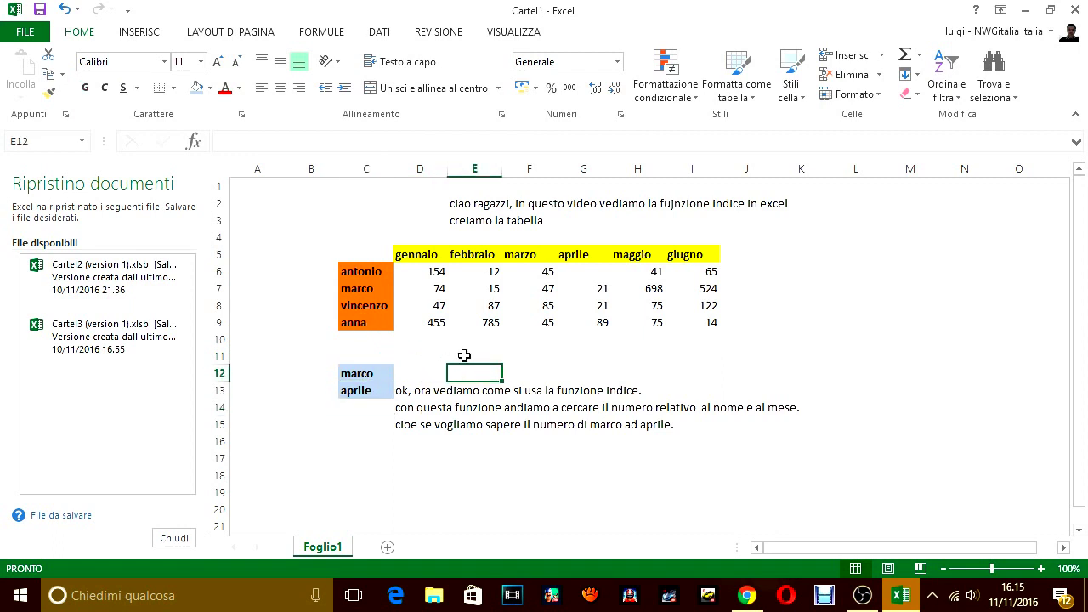
{"action": "left_click", "coordinate": [435, 444]}
{"action": "type", "text": "andia"}
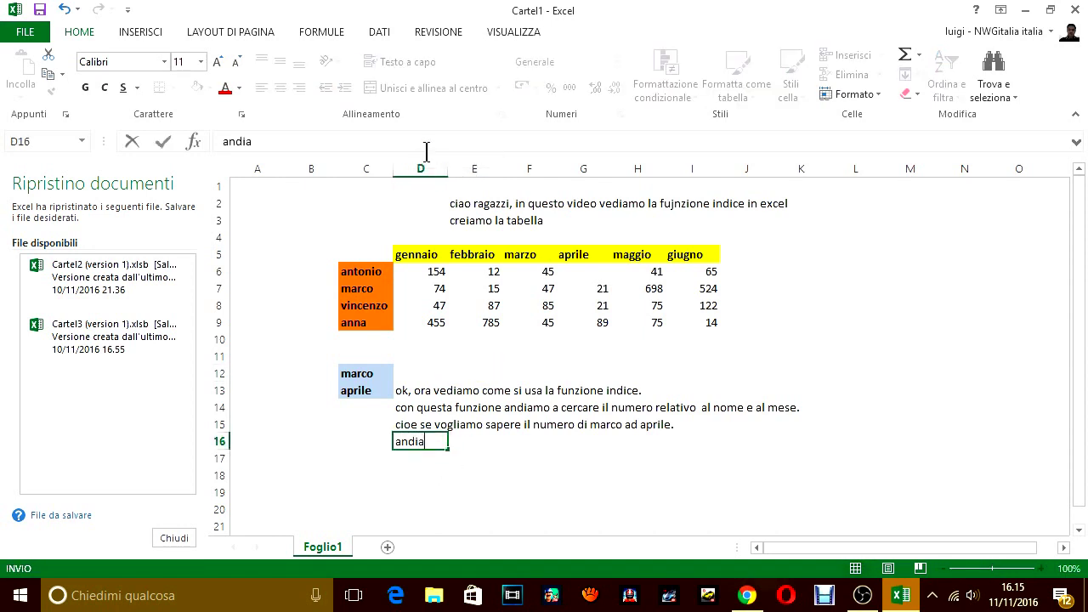
{"action": "type", "text": "mo a inseire"}
{"action": "type", "text": " la fu"}
- Complete the D16 note 'andiamo a inseire la formula' and try =indi in E12, which gives #NOME?
{"action": "key", "text": "BackSpace"}
{"action": "type", "text": "orm"}
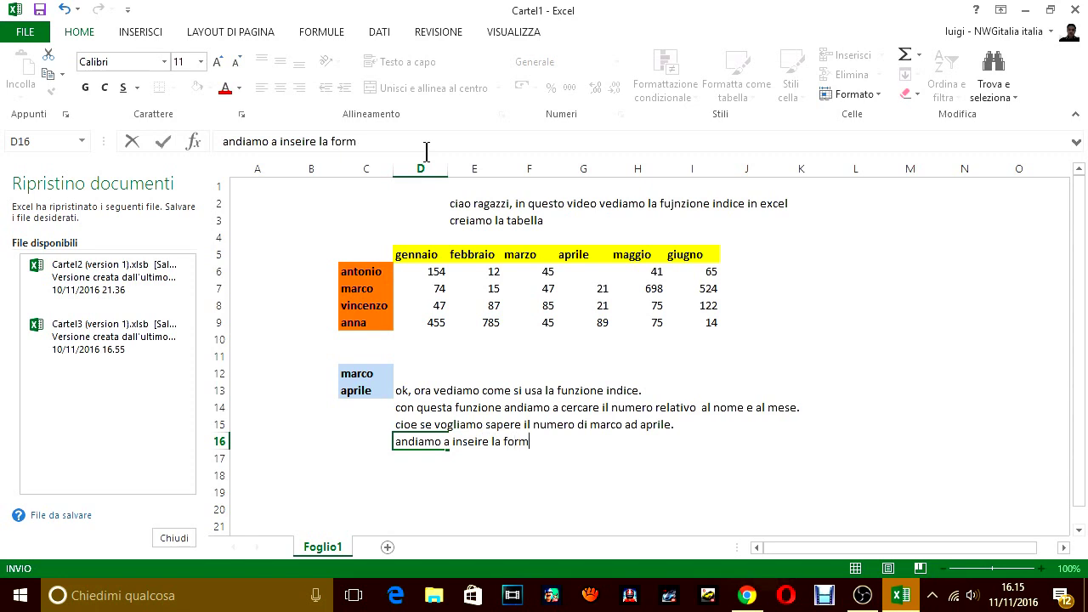
{"action": "type", "text": "ula"}
{"action": "left_click", "coordinate": [476, 375]}
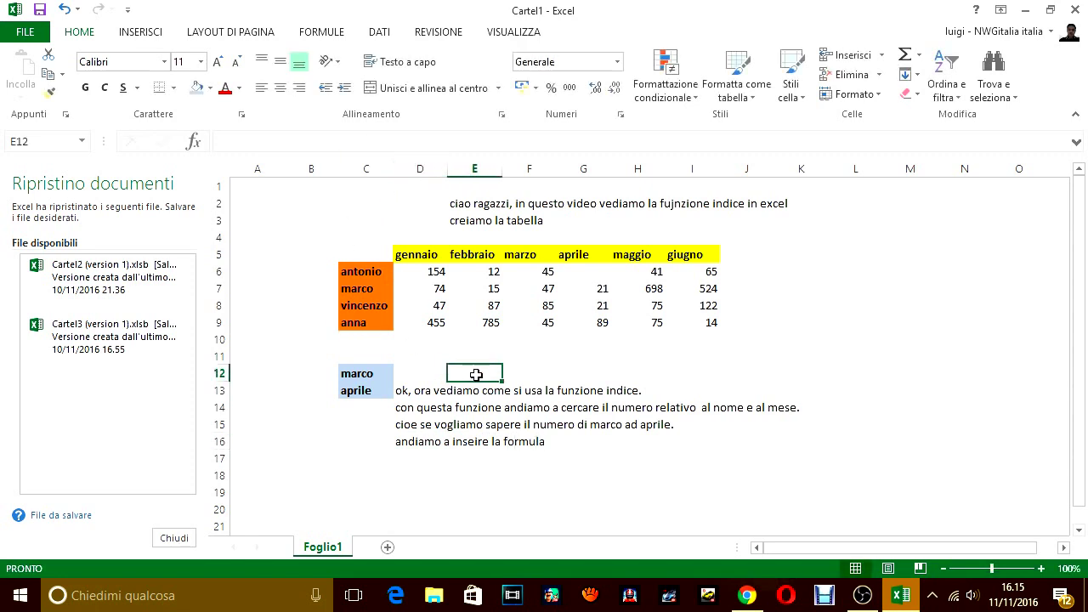
{"action": "type", "text": "="}
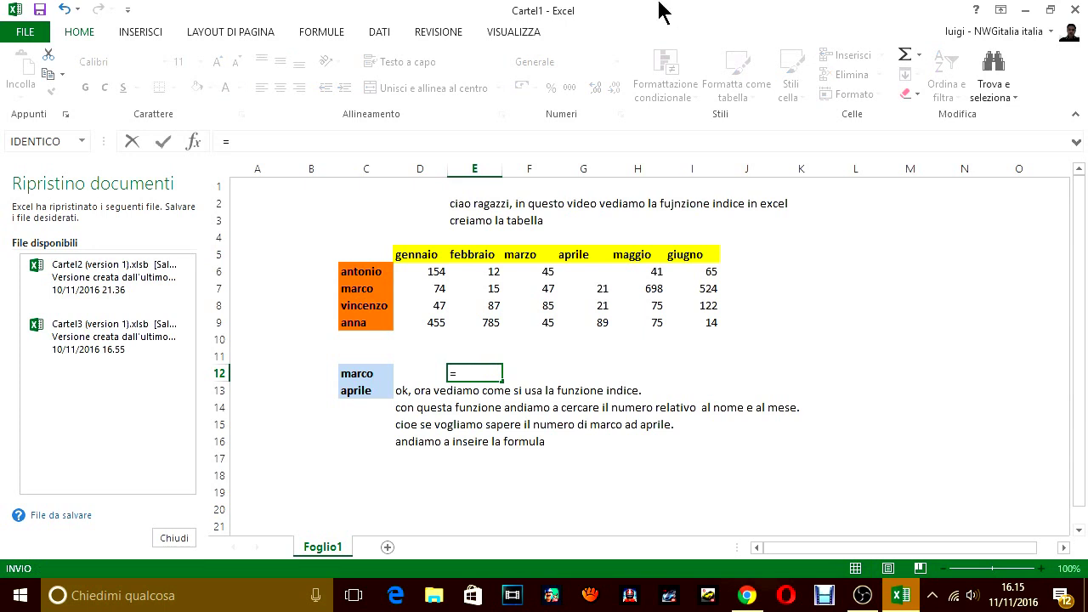
{"action": "type", "text": "in"}
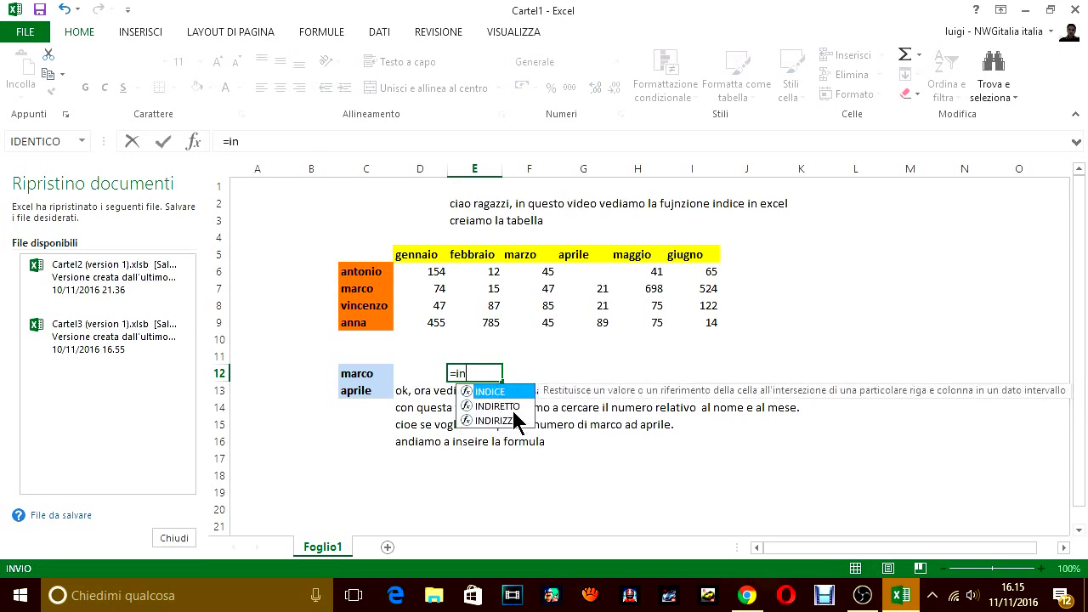
{"action": "type", "text": "di"}
{"action": "key", "text": "Right"}
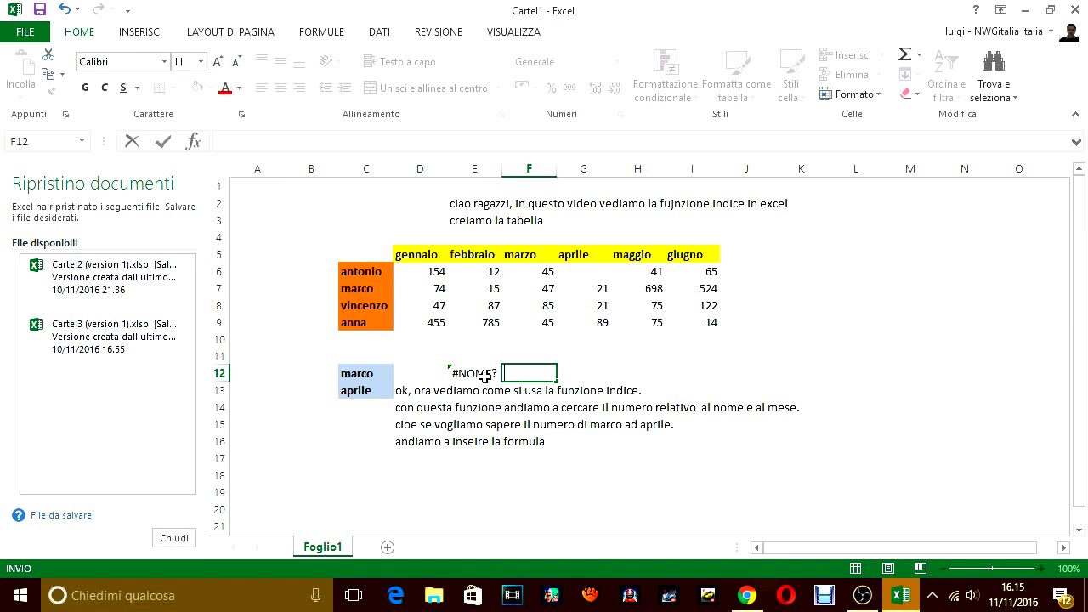
{"action": "left_click", "coordinate": [483, 374]}
- Replace E12 with =INDICE($D$6:$I$9;2;4) and check its result 21 against marco's aprile value
{"action": "key", "text": "Delete"}
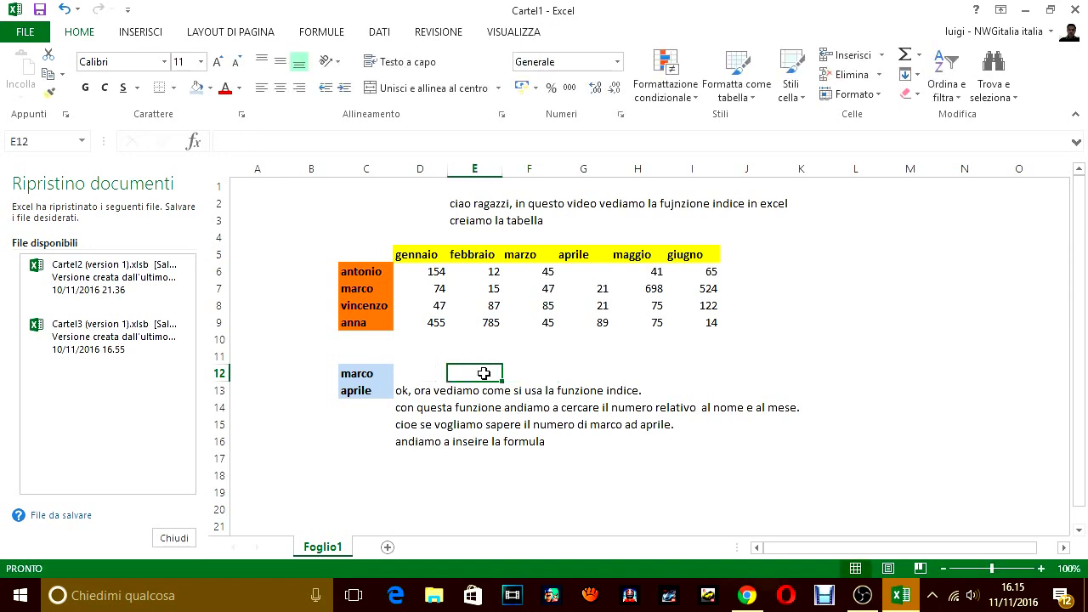
{"action": "type", "text": "=indi"}
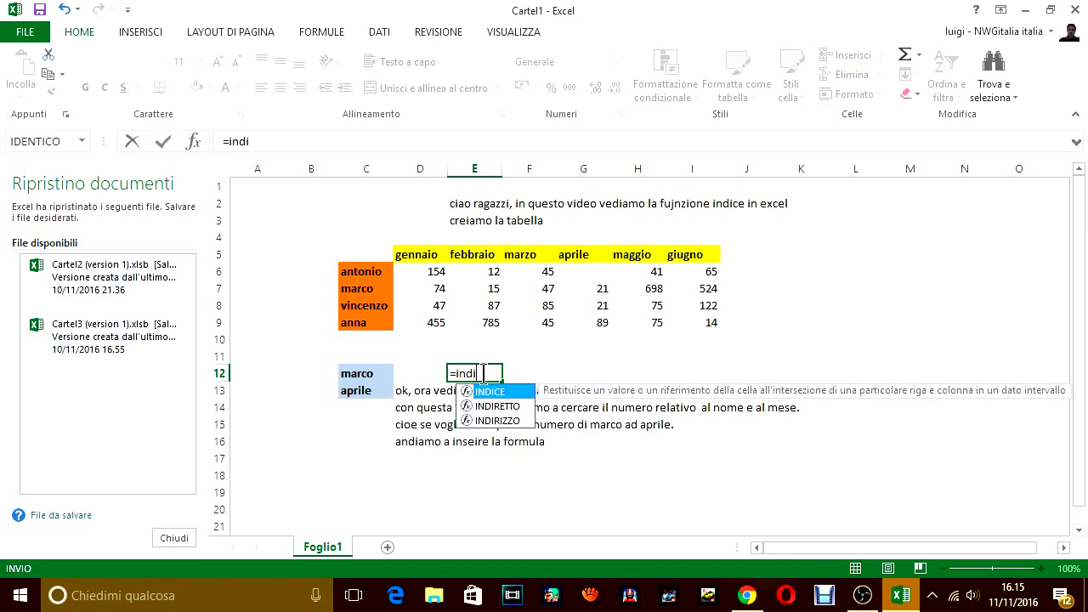
{"action": "key", "text": "Tab"}
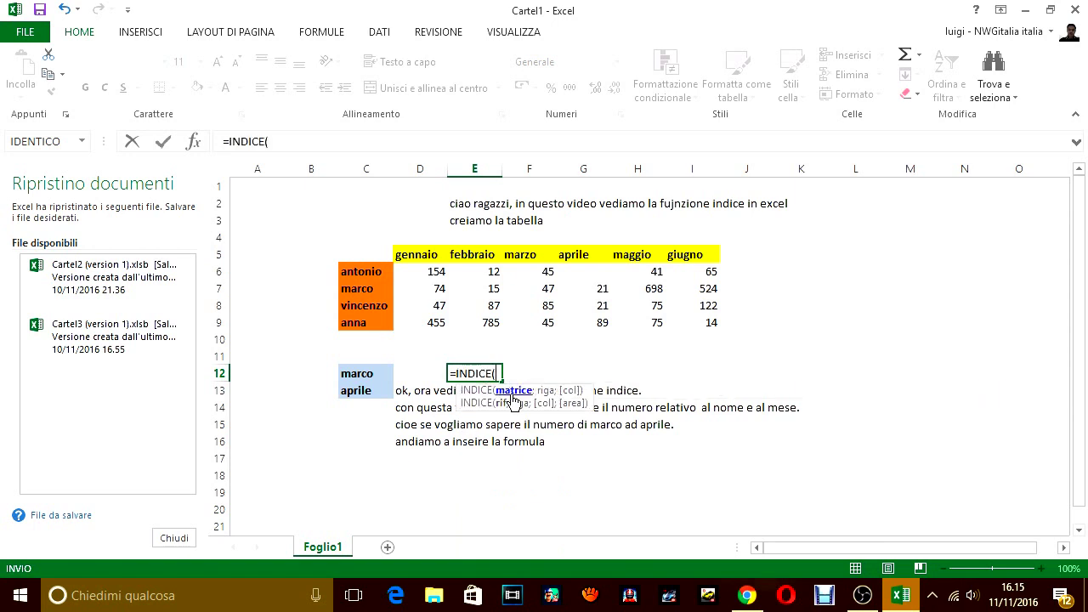
{"action": "mouse_move", "coordinate": [425, 271]}
{"action": "left_mouse_down"}
{"action": "mouse_move", "coordinate": [609, 318]}
{"action": "mouse_move", "coordinate": [697, 327]}
{"action": "left_mouse_up"}
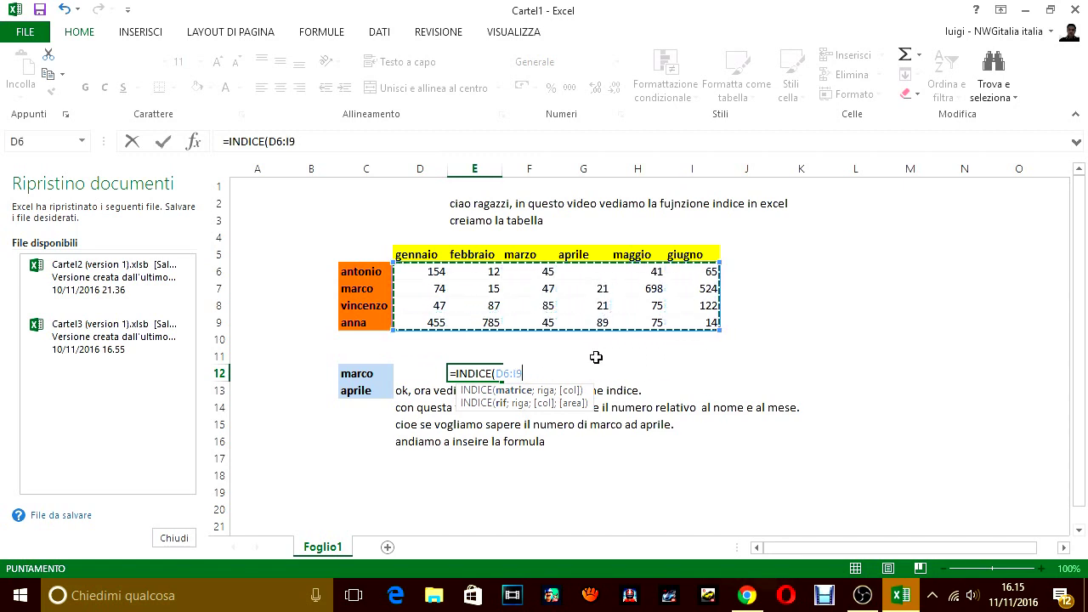
{"action": "key", "text": "F4"}
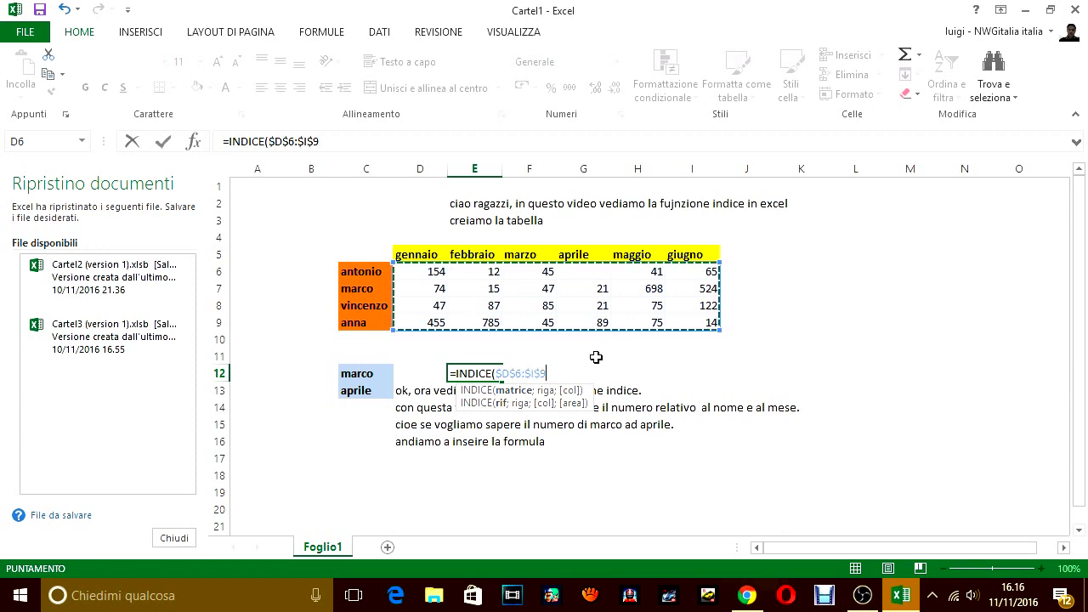
{"action": "type", "text": ";2"}
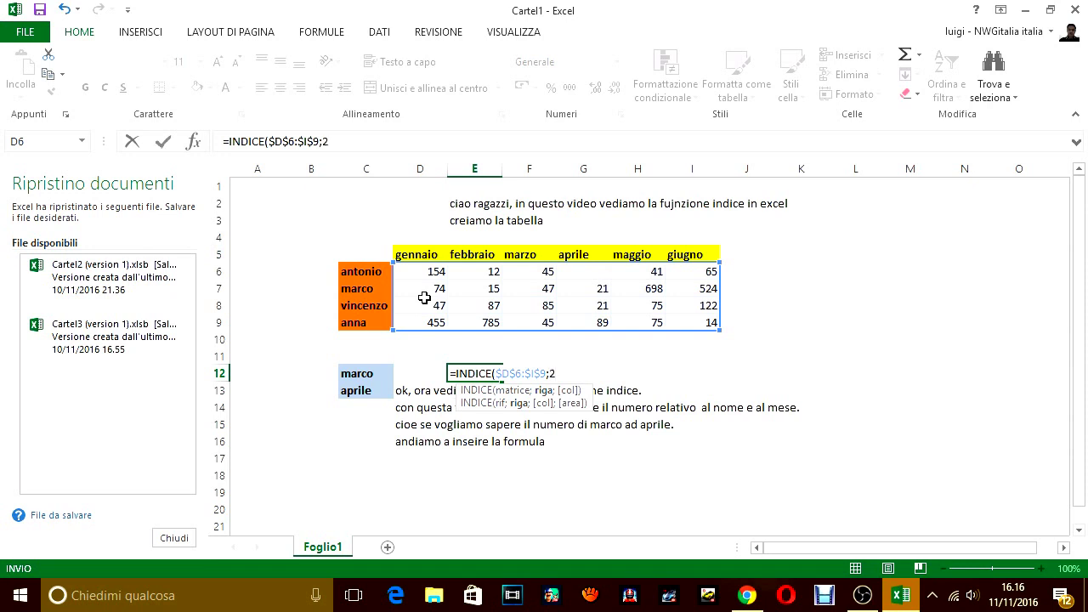
{"action": "type", "text": ";"}
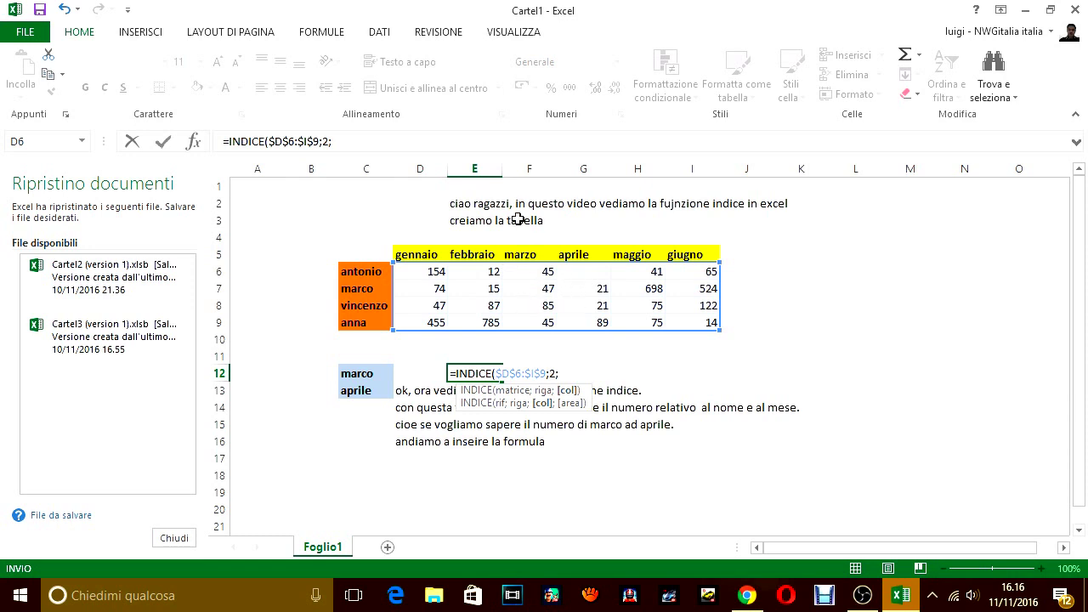
{"action": "type", "text": "4"}
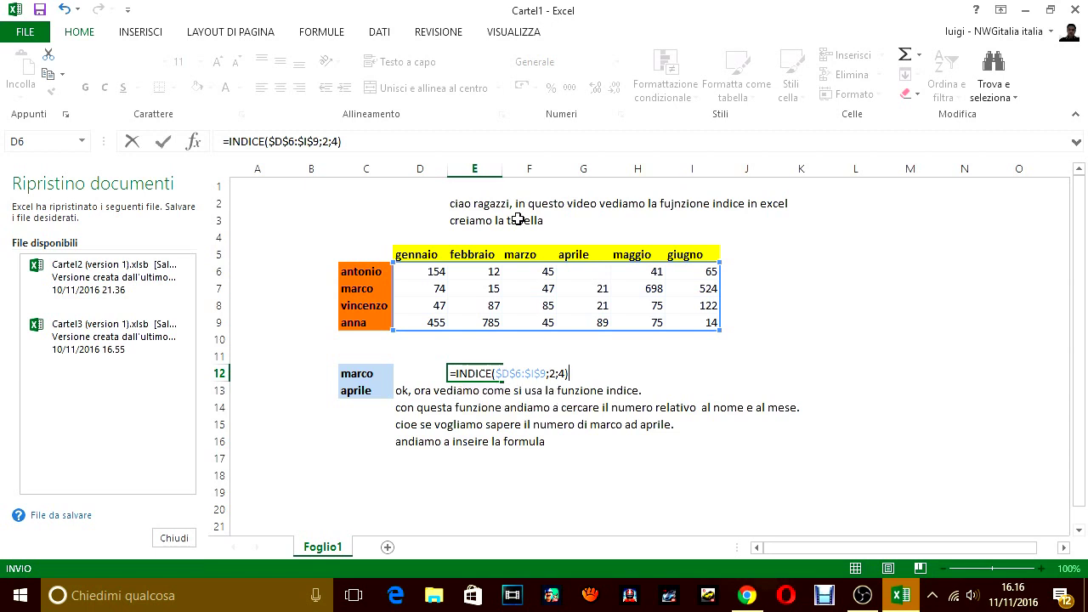
{"action": "key", "text": "Return"}
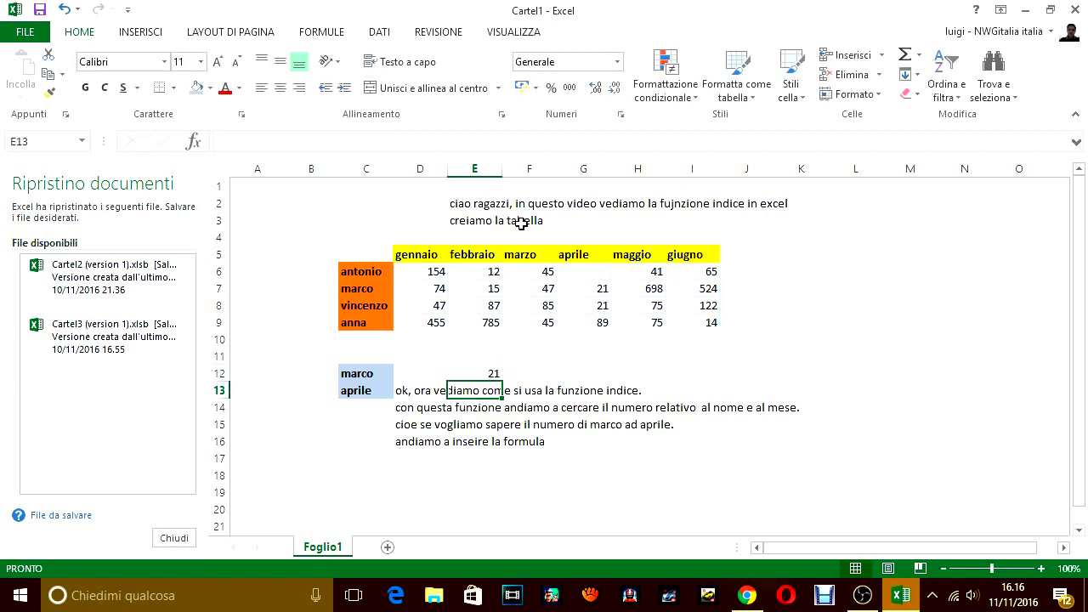
{"action": "left_click", "coordinate": [484, 372]}
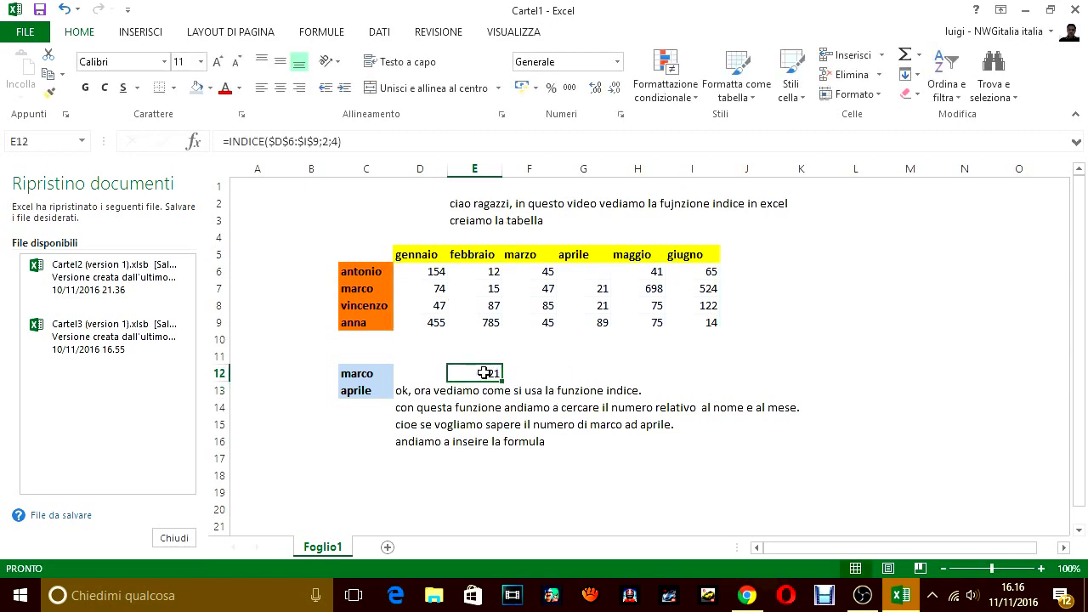
{"action": "left_click", "coordinate": [601, 288]}
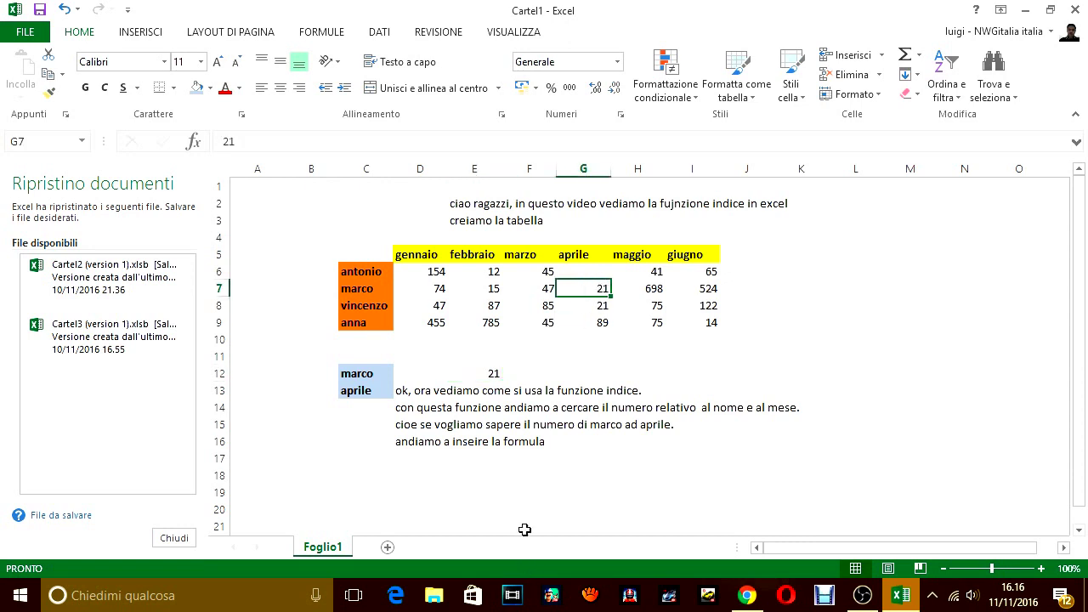
- Write in D17 that 21 was found for marco aprile, and start D18 explaining how INDICE is written
{"action": "left_click", "coordinate": [416, 458]}
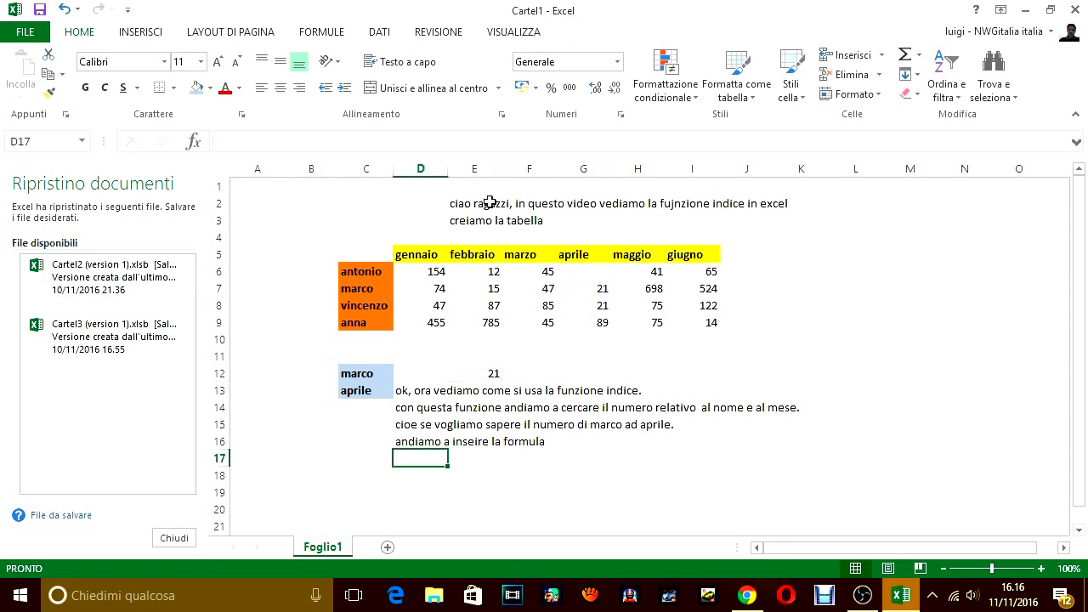
{"action": "type", "text": "andiamo a inseire la formula"}
{"action": "type", "text": "l"}
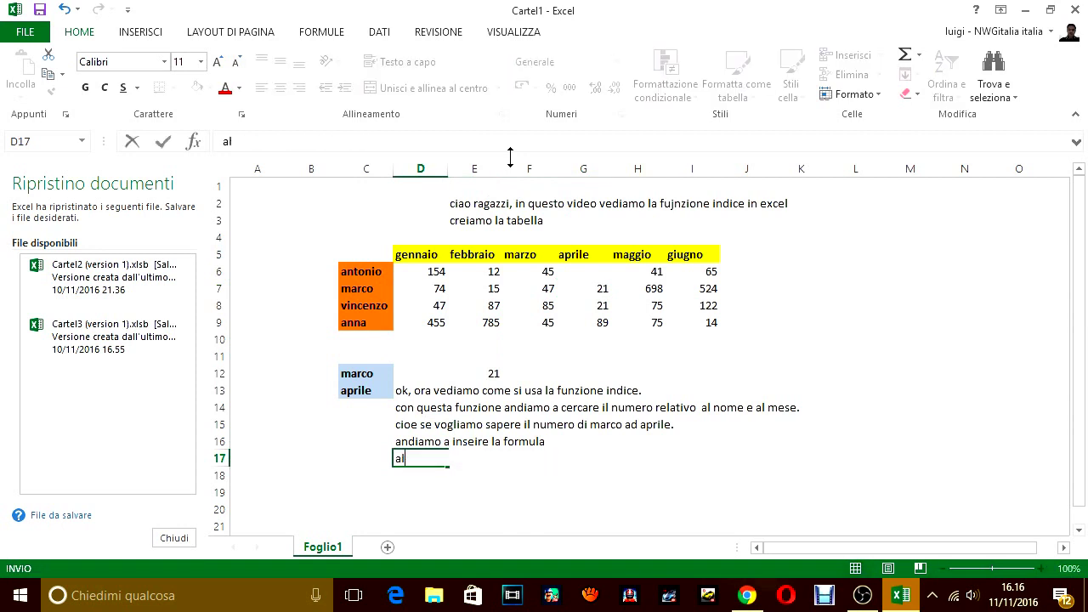
{"action": "type", "text": "lor , come"}
{"action": "type", "text": " hai visto ,"}
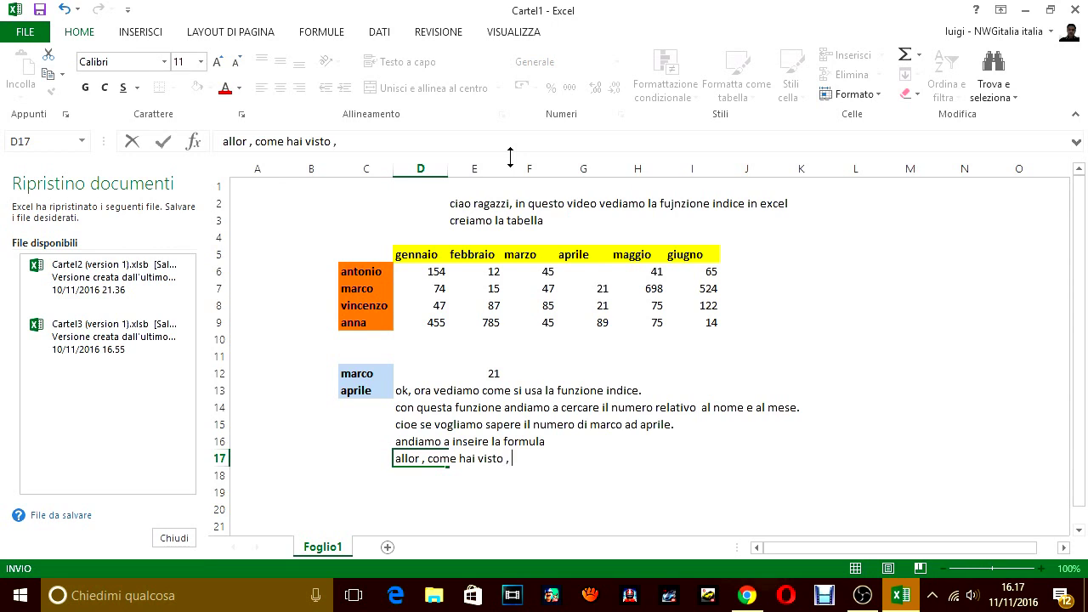
{"action": "type", "text": "a"}
{"action": "type", "text": "bbiamo trovato "}
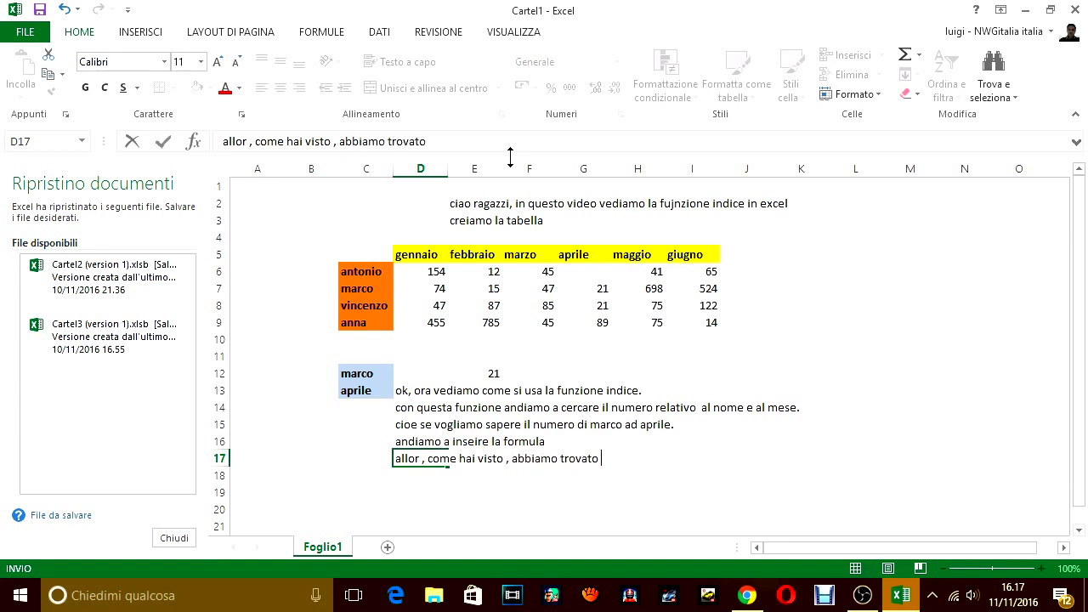
{"action": "type", "text": "21"}
{"action": "type", "text": " relativo "}
{"action": "type", "text": "a marco "}
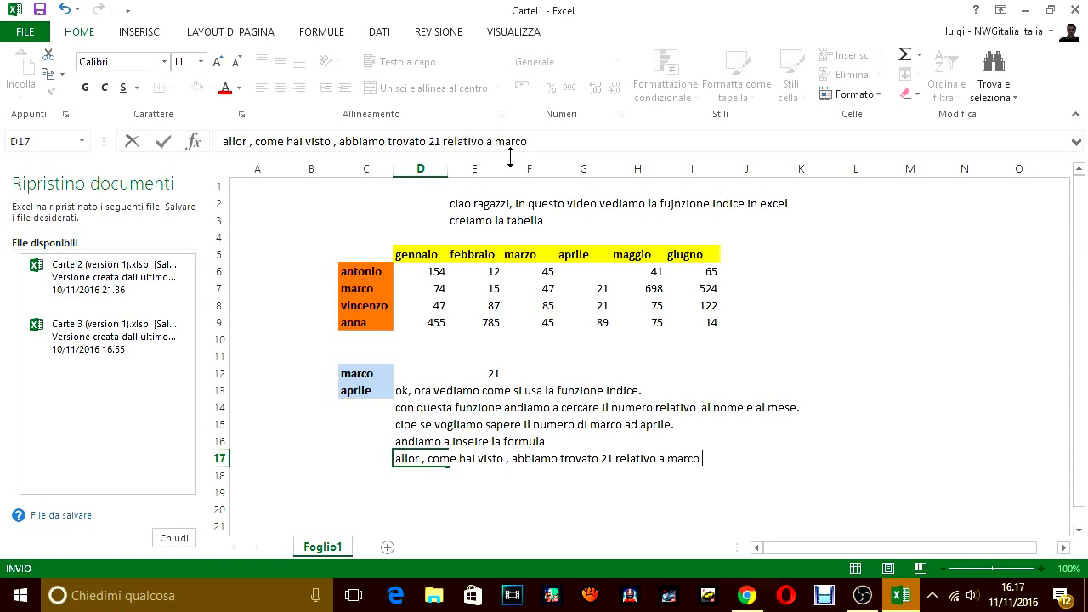
{"action": "type", "text": "aprile"}
{"action": "type", "text": "."}
{"action": "type", "text": "  La fo"}
{"action": "type", "text": "rmula"}
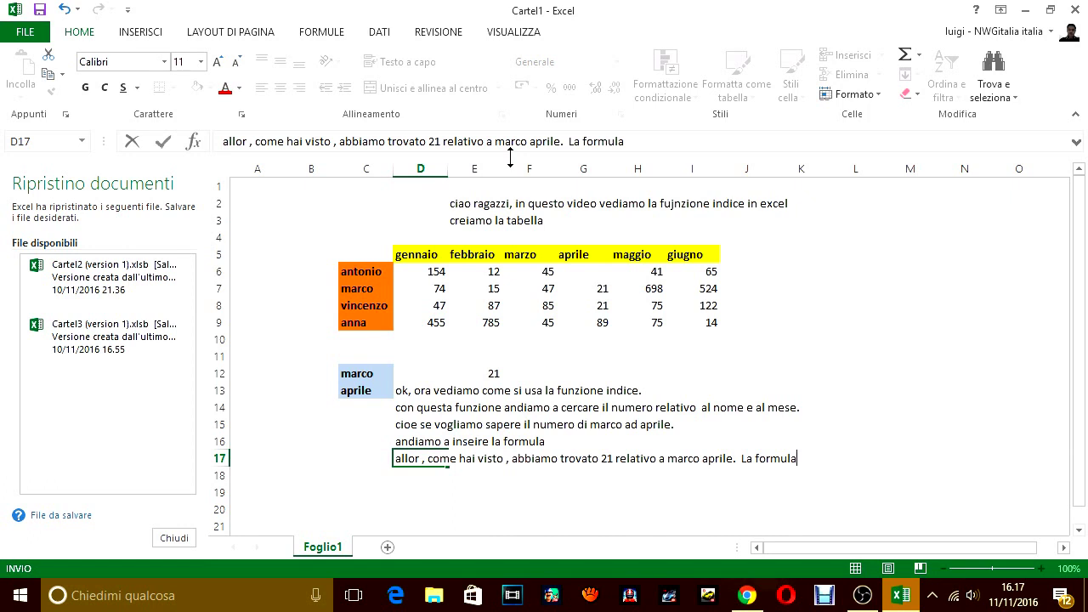
{"action": "type", "text": "è cosi"}
{"action": "key", "text": "Return"}
{"action": "type", "text": "si mette"}
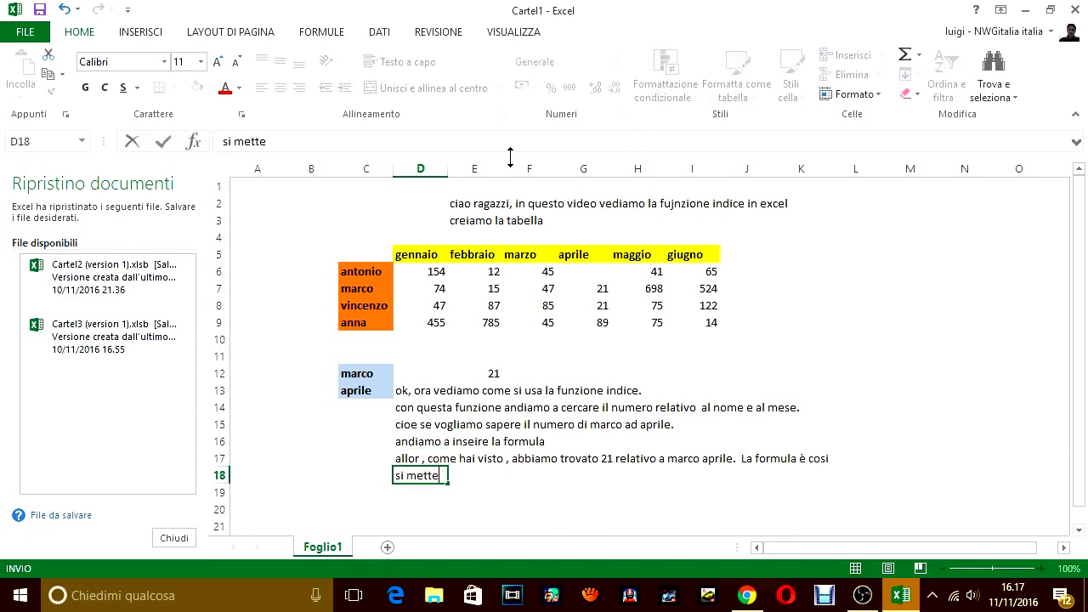
{"action": "type", "text": " sempre uug"}
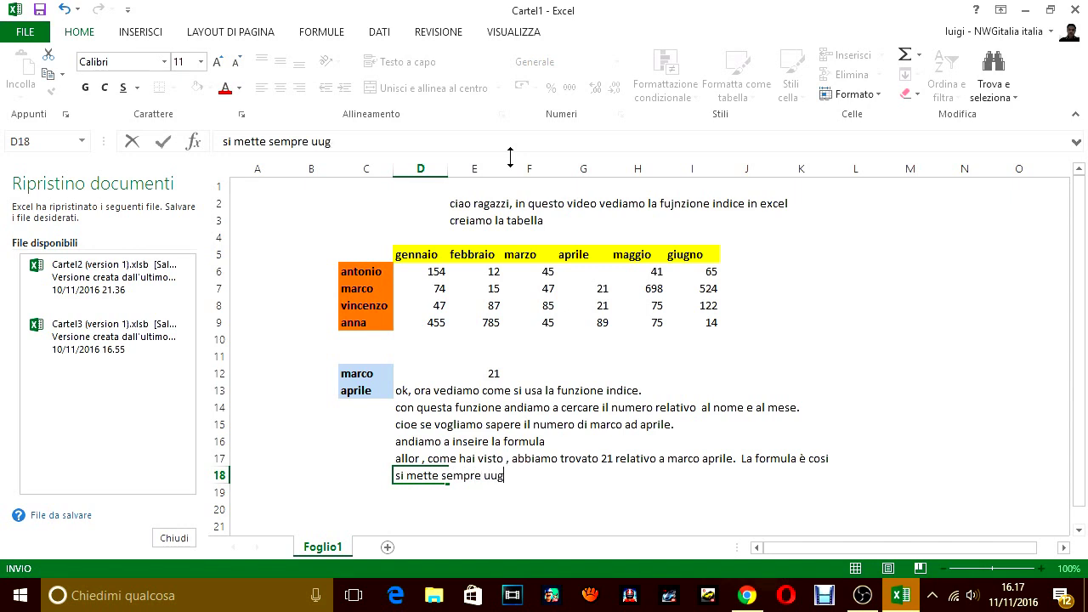
{"action": "key", "text": "BackSpace"}
{"action": "key", "text": "BackSpace"}
{"action": "type", "text": "guale, "}
{"action": "type", "text": "si scrive i"}
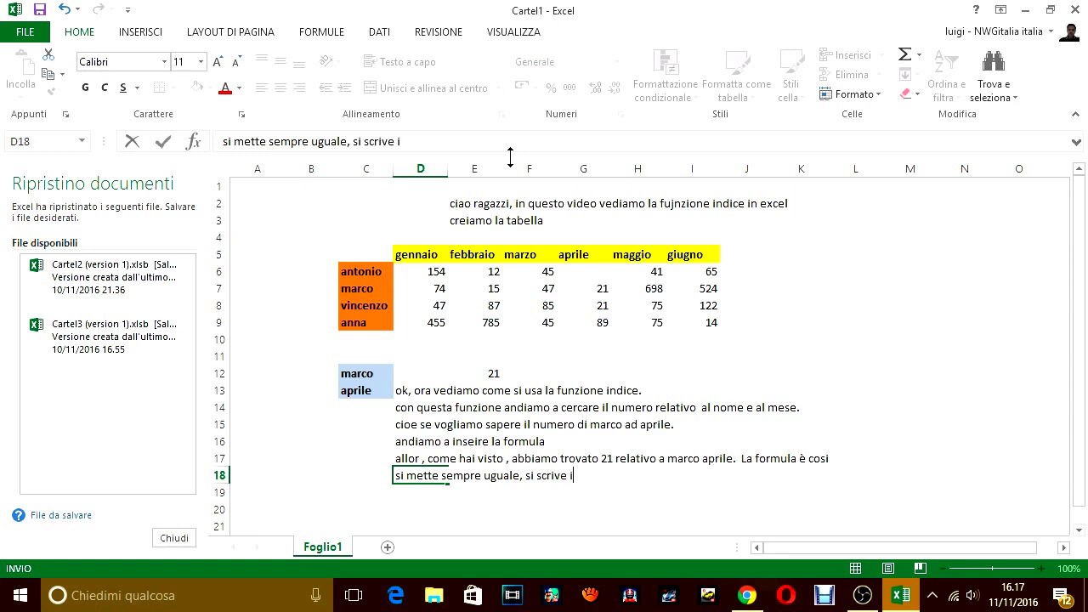
{"action": "type", "text": "ndice , "}
{"action": "type", "text": "si mette"}
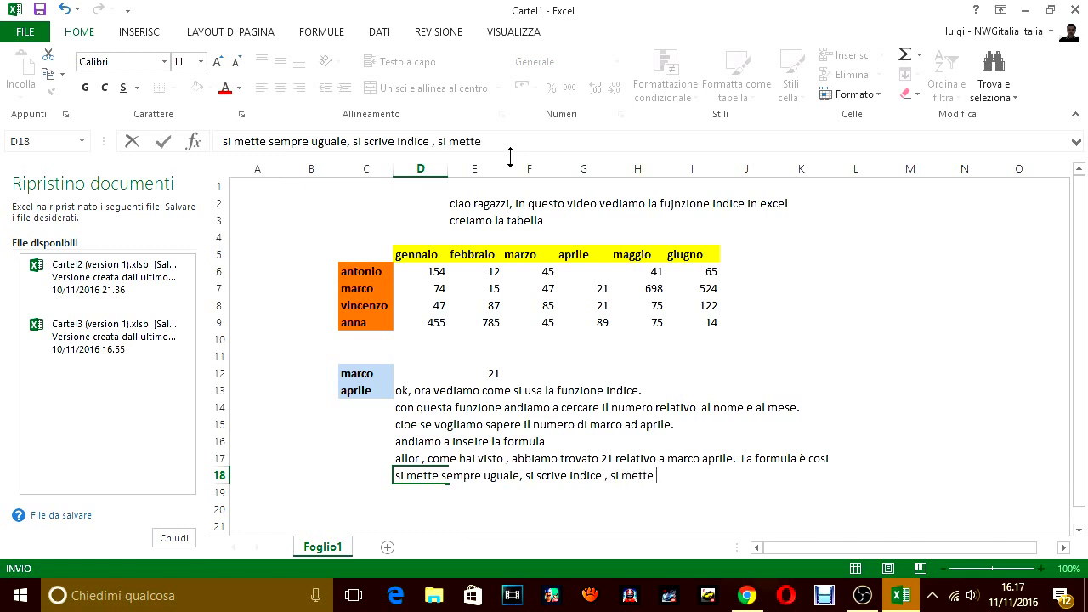
{"action": "type", "text": " la par"}
{"action": "type", "text": "entesi "}
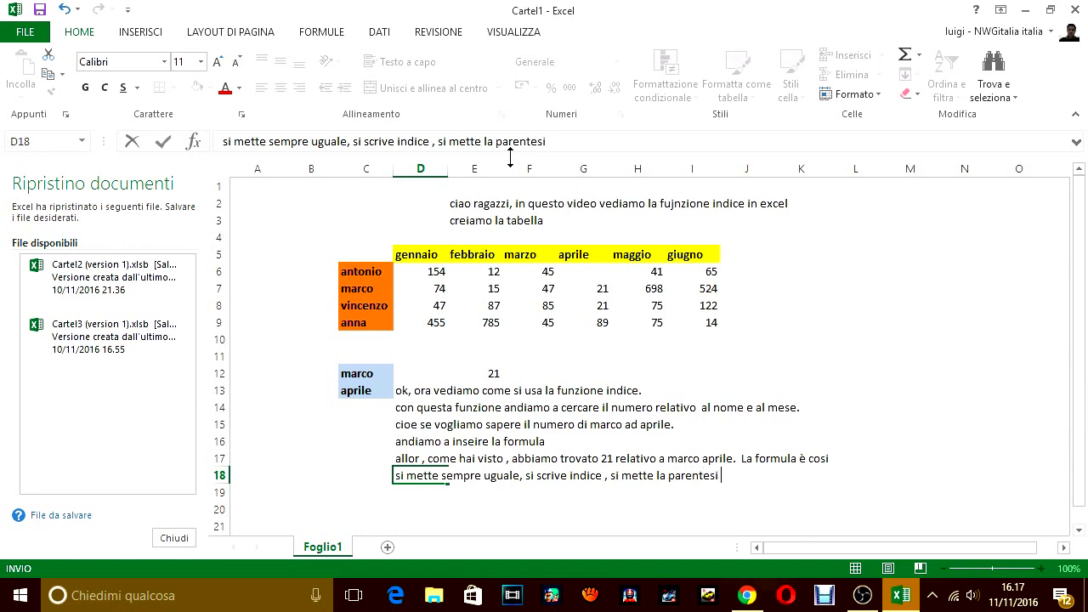
{"action": "type", "text": "tonda "}
{"action": "type", "text": "e"}
{"action": "type", "text": "poi ci chied"}
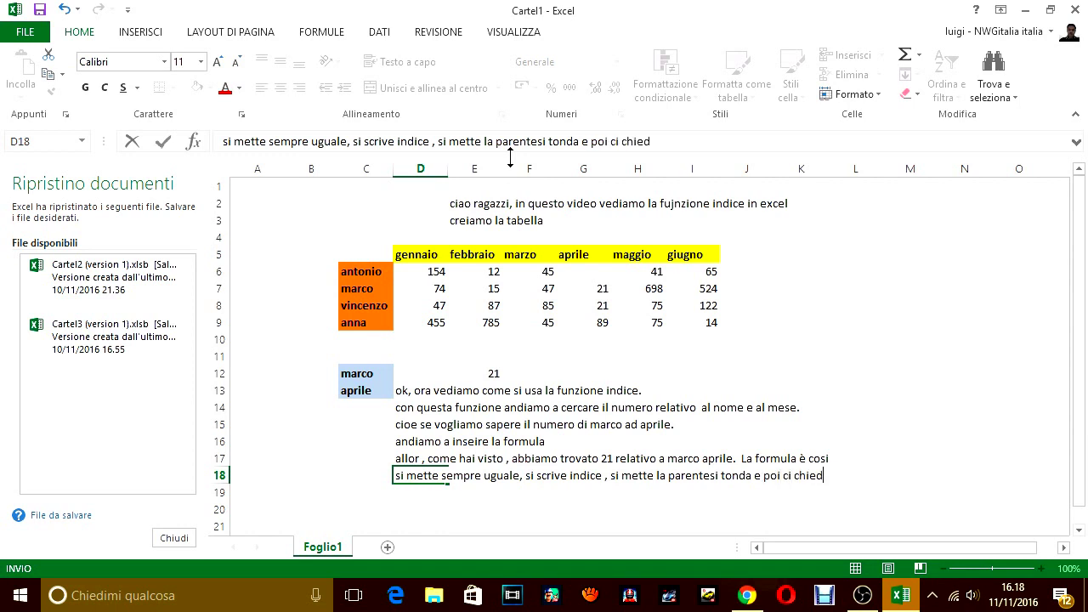
{"action": "type", "text": "e la matric"}
{"action": "type", "text": "e."}
- Add the D19 note: the matrix is the whole table without column and row indices
{"action": "key", "text": "Return"}
{"action": "type", "text": "la ma"}
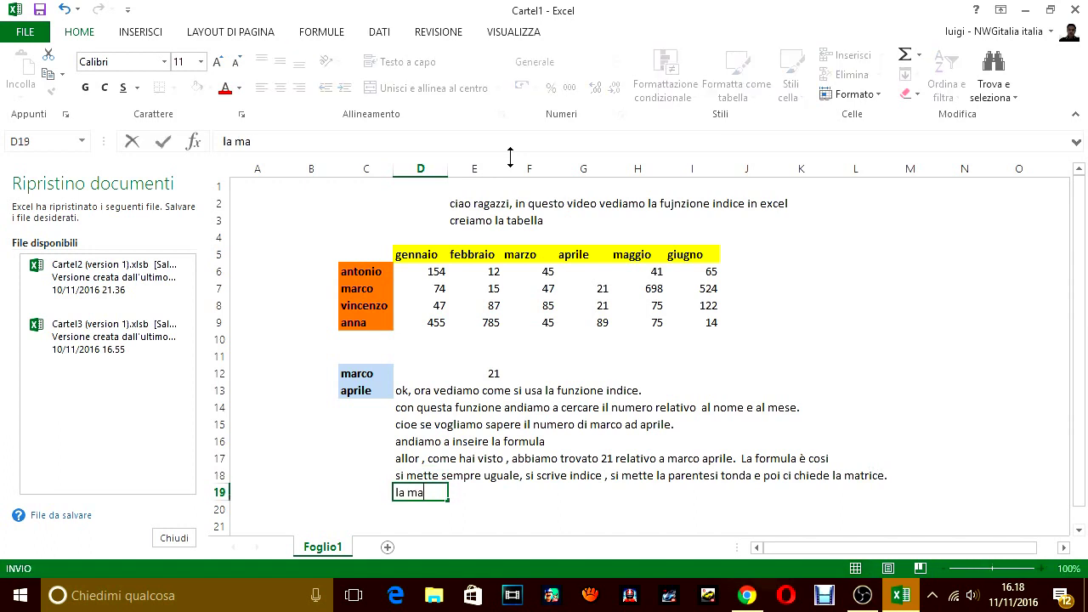
{"action": "type", "text": "trice è tut"}
{"action": "type", "text": "ta la tab"}
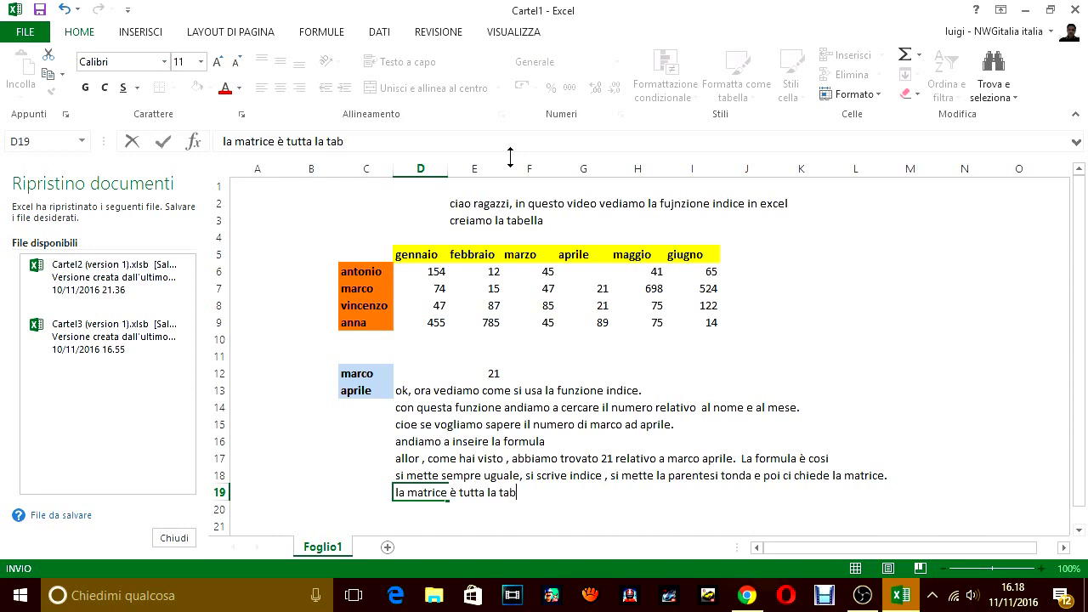
{"action": "type", "text": "ella senz"}
{"action": "type", "text": "a gli indici di"}
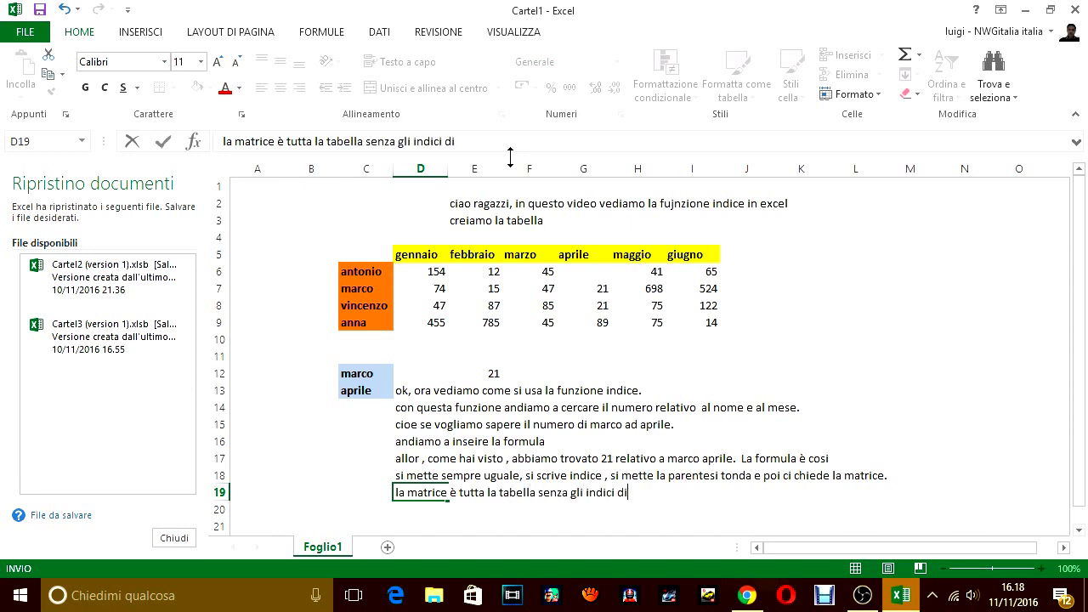
{"action": "type", "text": " colonna"}
{"action": "type", "text": " e riga "}
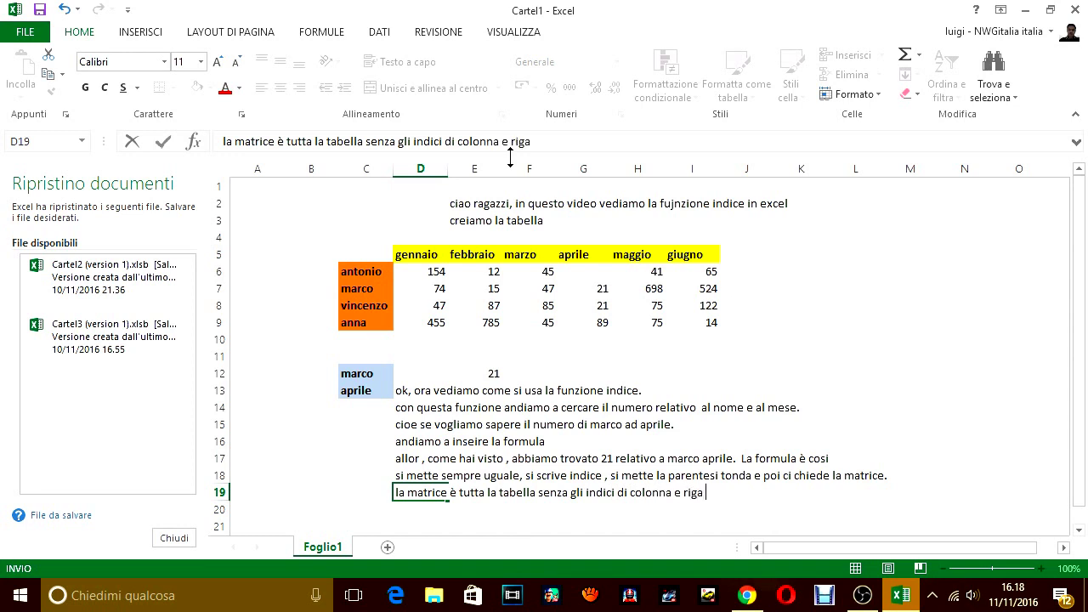
{"action": "type", "text": ", cioè qu"}
{"action": "type", "text": "esta che ti in"}
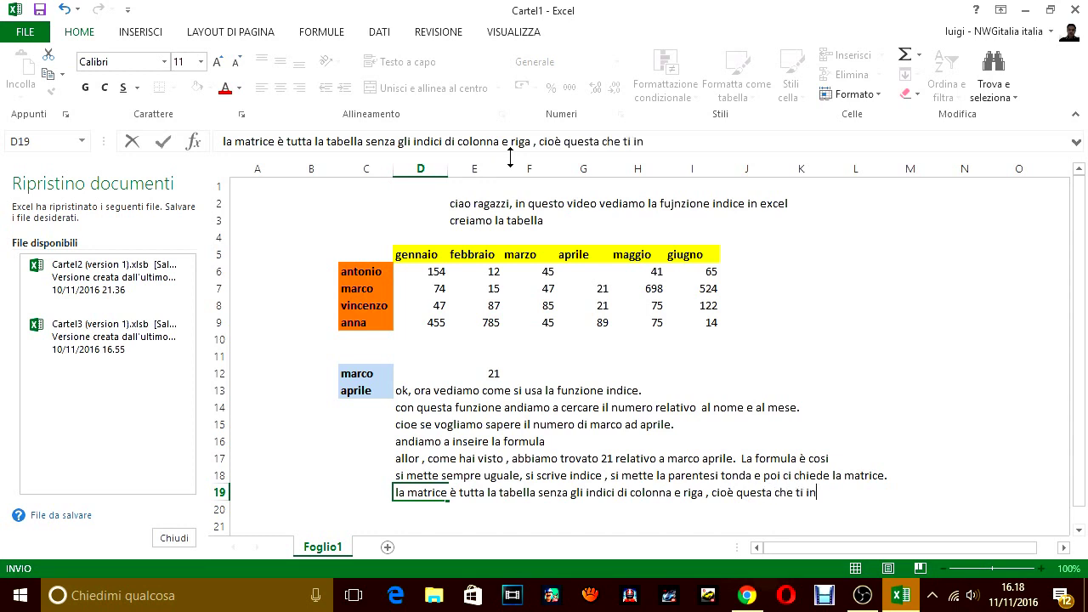
{"action": "type", "text": "dico"}
{"action": "type", "text": "ij"}
{"action": "key", "text": "BackSpace"}
{"action": "key", "text": "BackSpace"}
{"action": "type", "text": "k"}
{"action": "key", "text": "Return"}
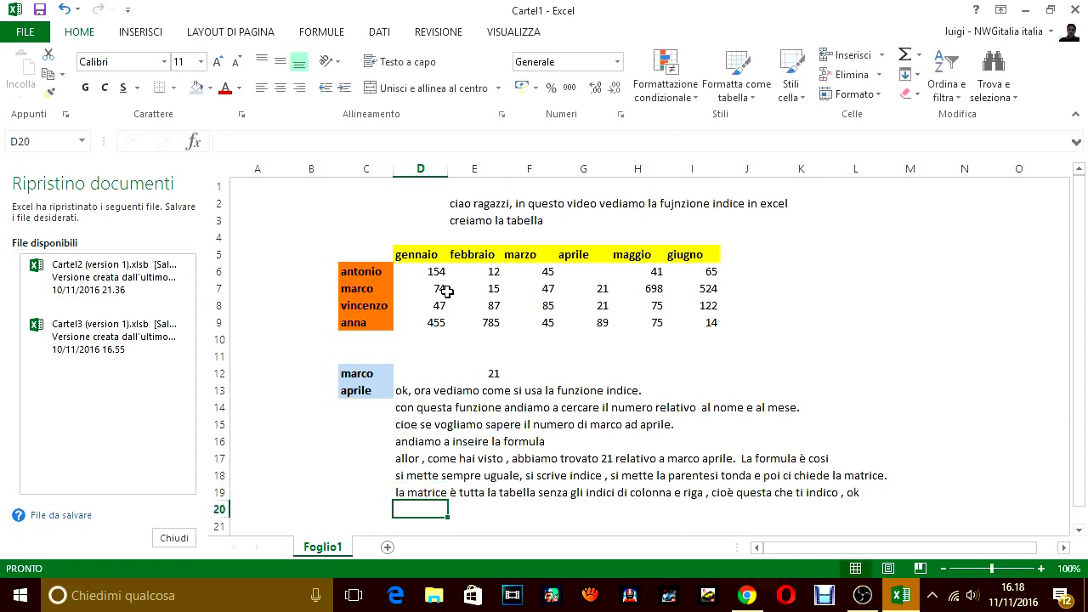
- Add the D20 note: select everything and lock it with the F4 key
{"action": "type", "text": "si se"}
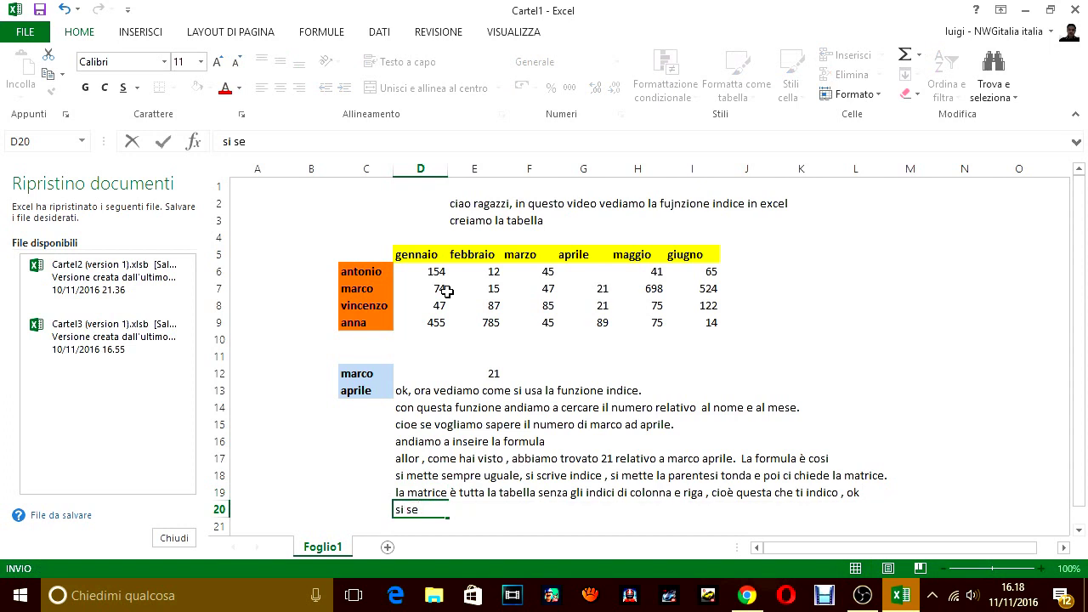
{"action": "type", "text": "leziona tutt"}
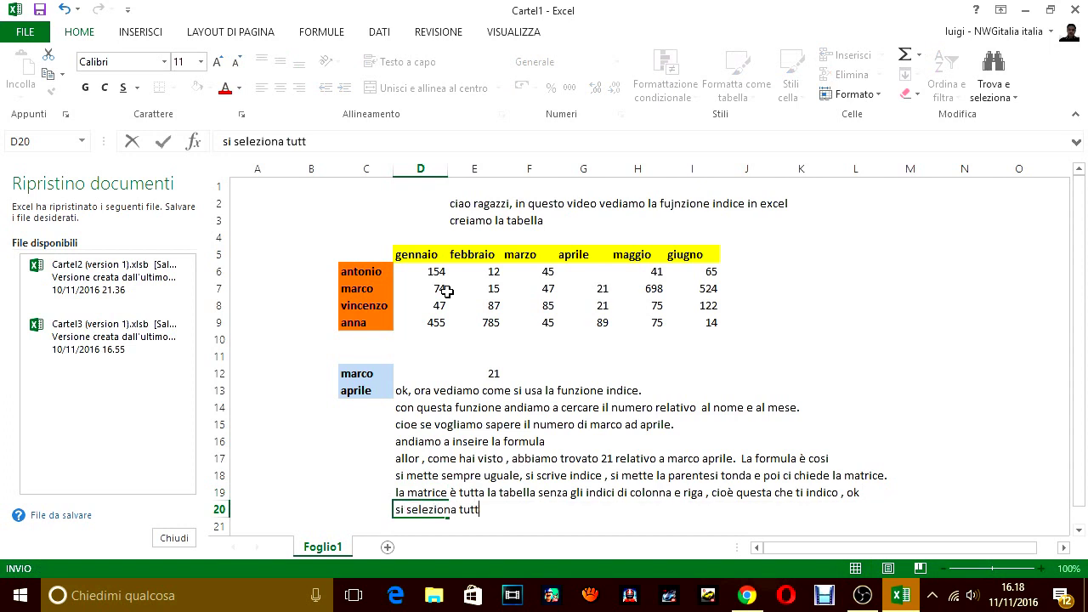
{"action": "type", "text": "o "}
{"action": "type", "text": "e poi s"}
{"action": "type", "text": "i bo"}
{"action": "key", "text": "BackSpace"}
{"action": "type", "text": "lo"}
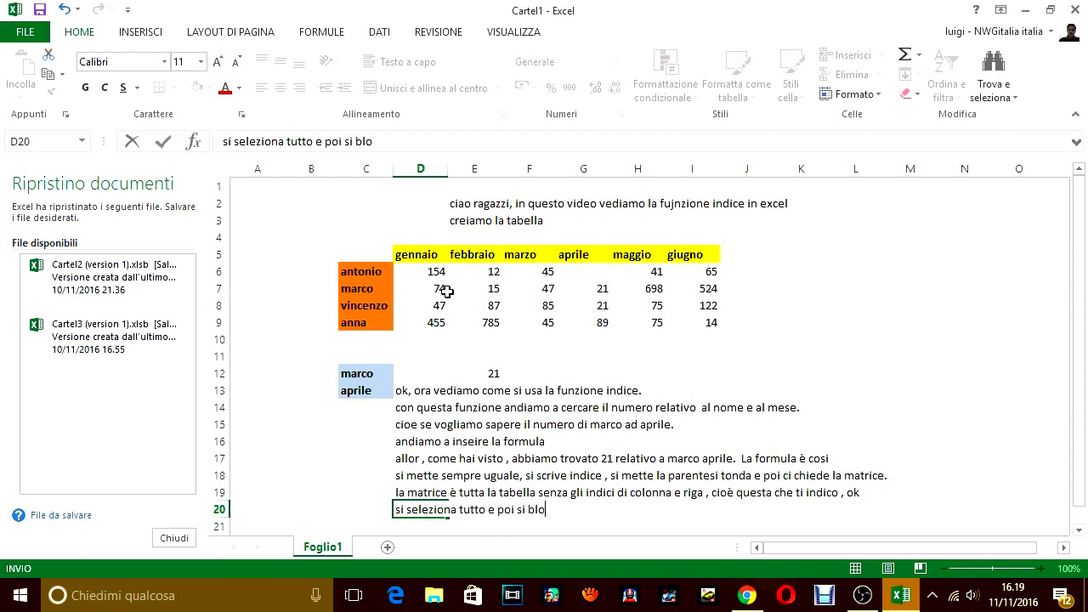
{"action": "type", "text": "cca con il"}
{"action": "type", "text": " tasto F"}
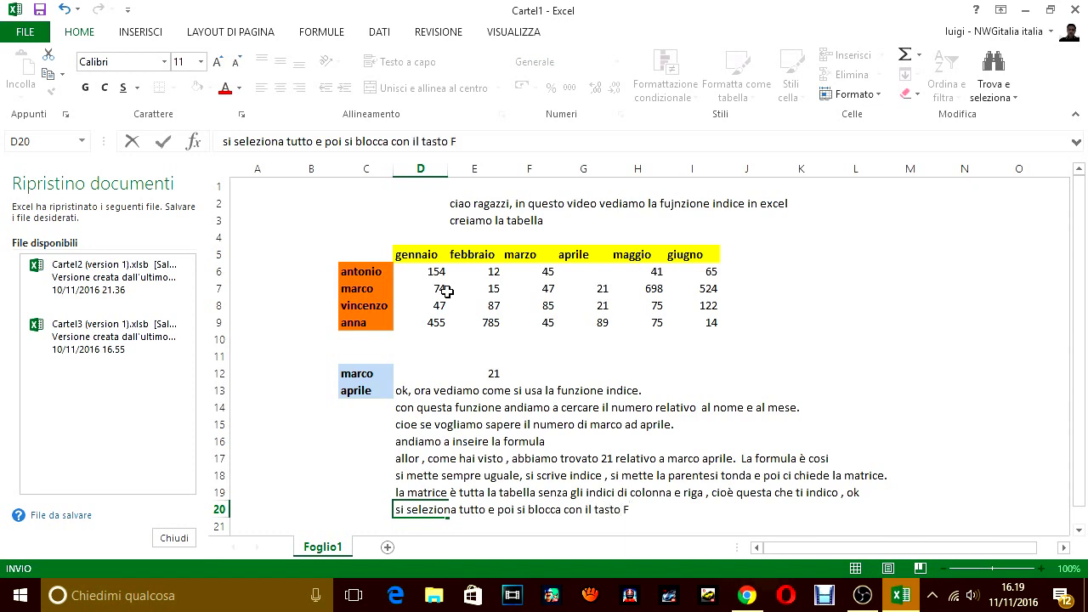
{"action": "type", "text": "4, "}
{"action": "type", "text": "poi"}
{"action": "type", "text": " si mette"}
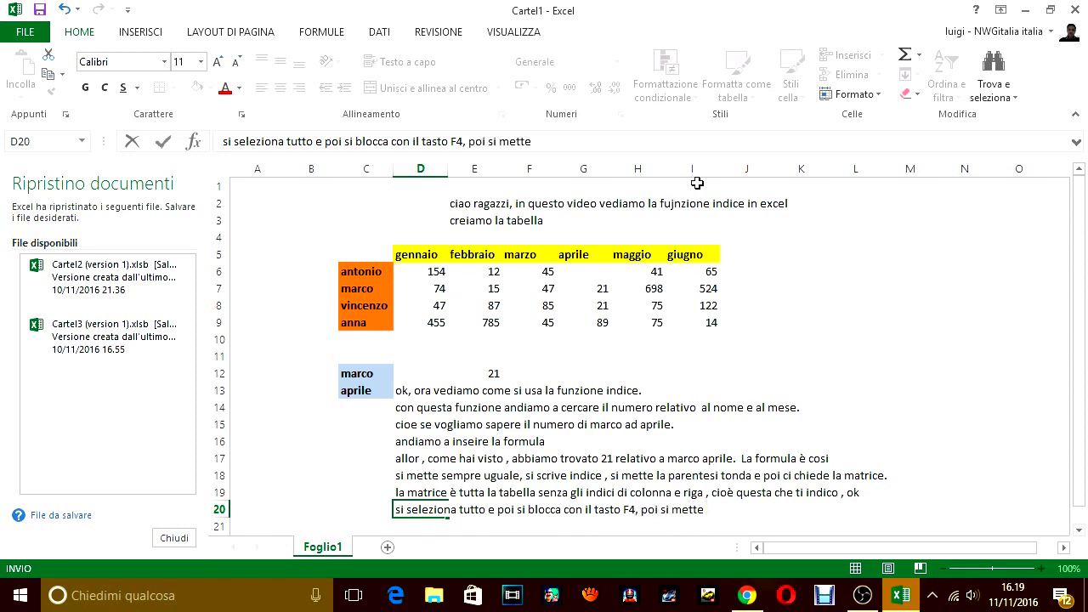
{"action": "left_click", "coordinate": [776, 366]}
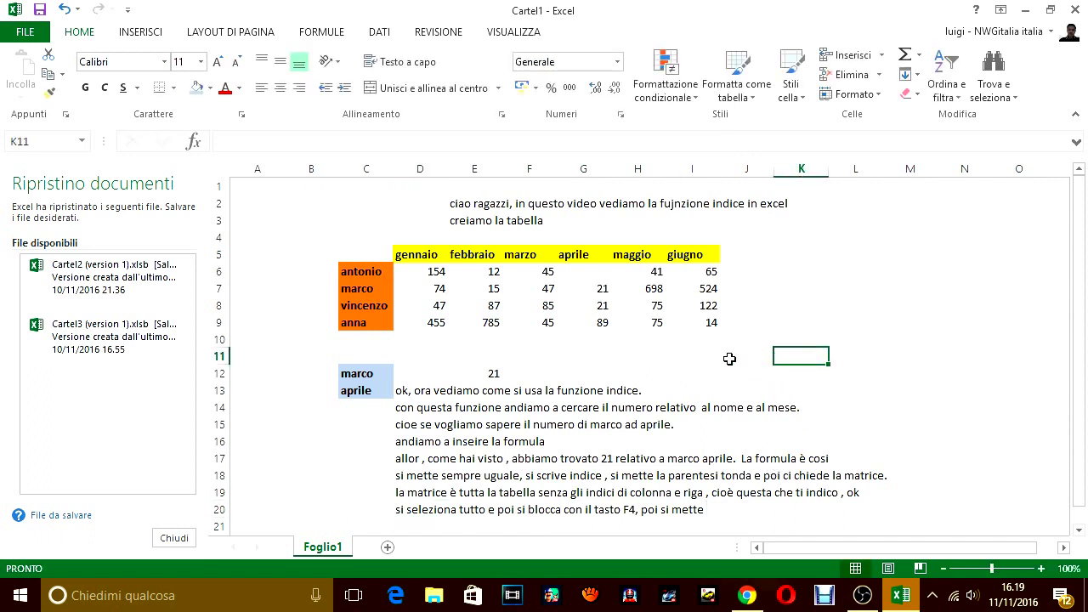
- Empty cell E12, removing the =INDICE($D$6:$I$9;2;4) formula and its result 21
{"action": "left_click", "coordinate": [489, 375]}
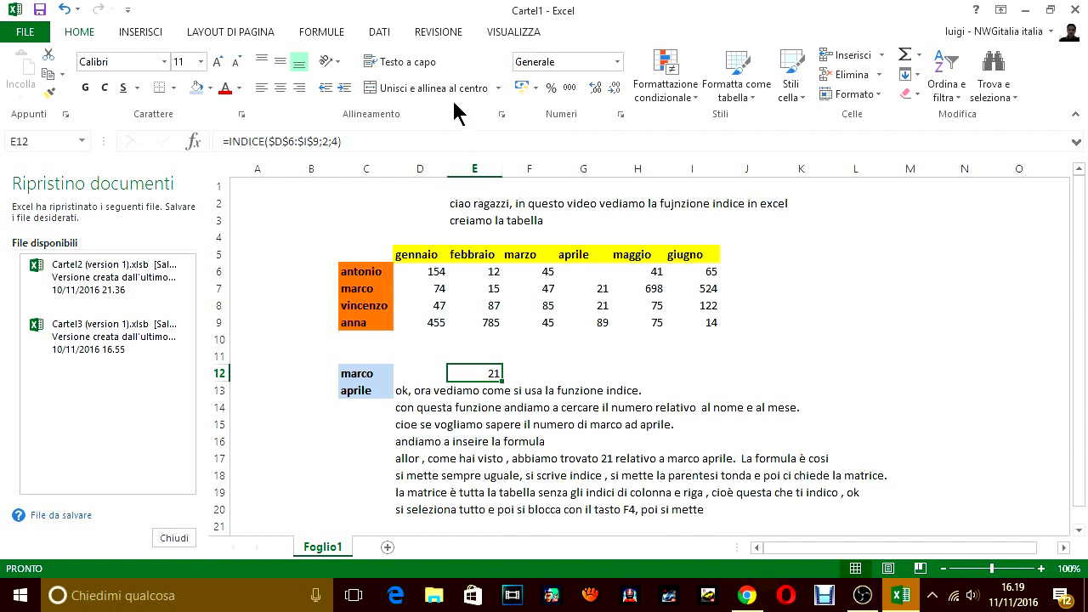
{"action": "type", "text": "la"}
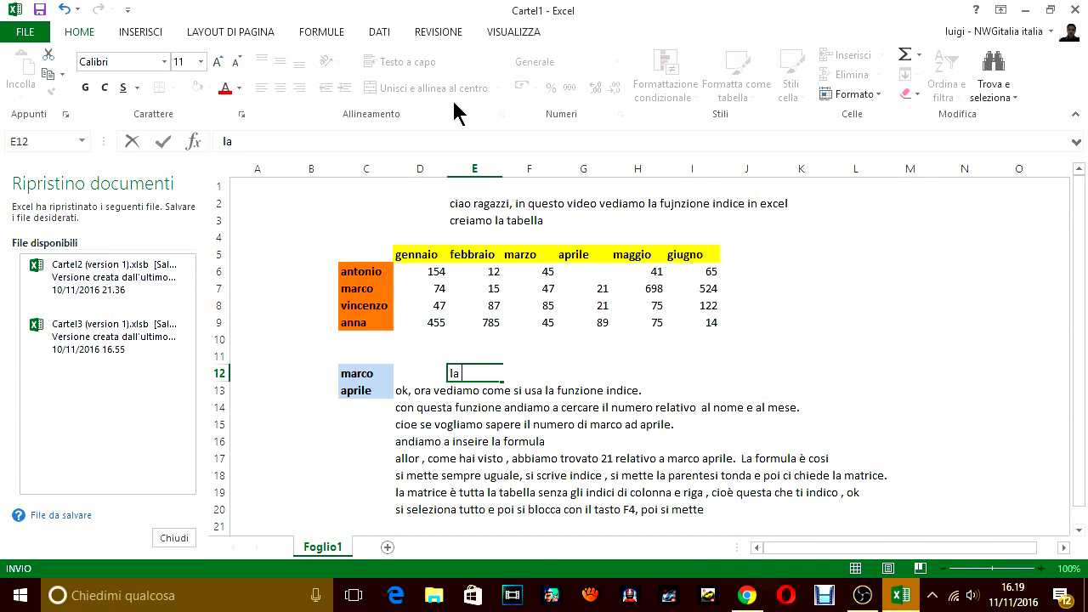
{"action": "key", "text": "BackSpace"}
{"action": "key", "text": "BackSpace"}
- Enter 'la riga, che è il 2 in questa caso' in J20 and clear the stray text in J21
{"action": "left_click", "coordinate": [752, 514]}
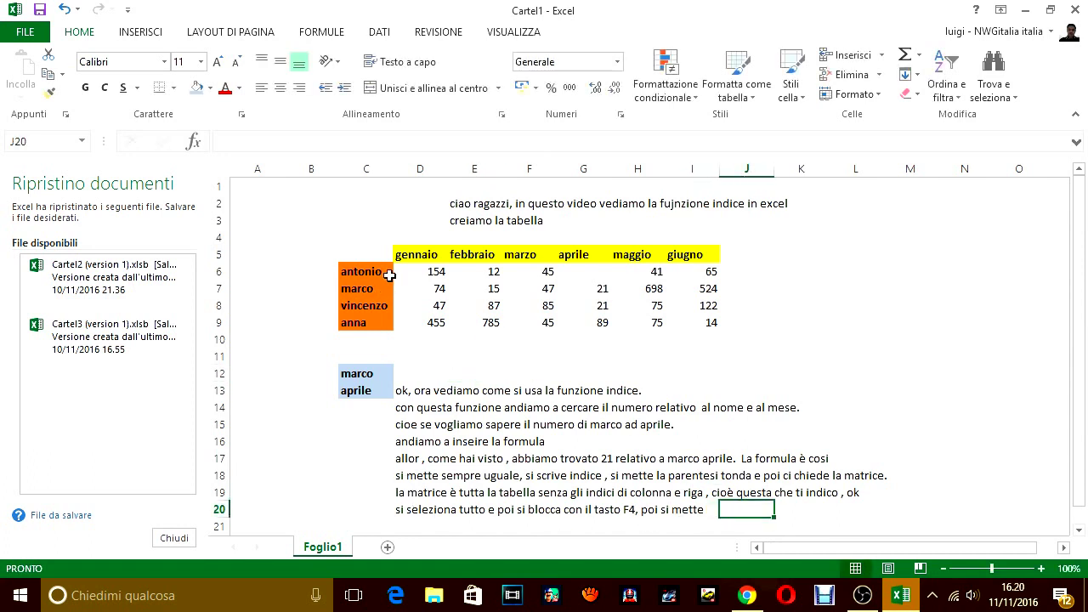
{"action": "type", "text": "la r"}
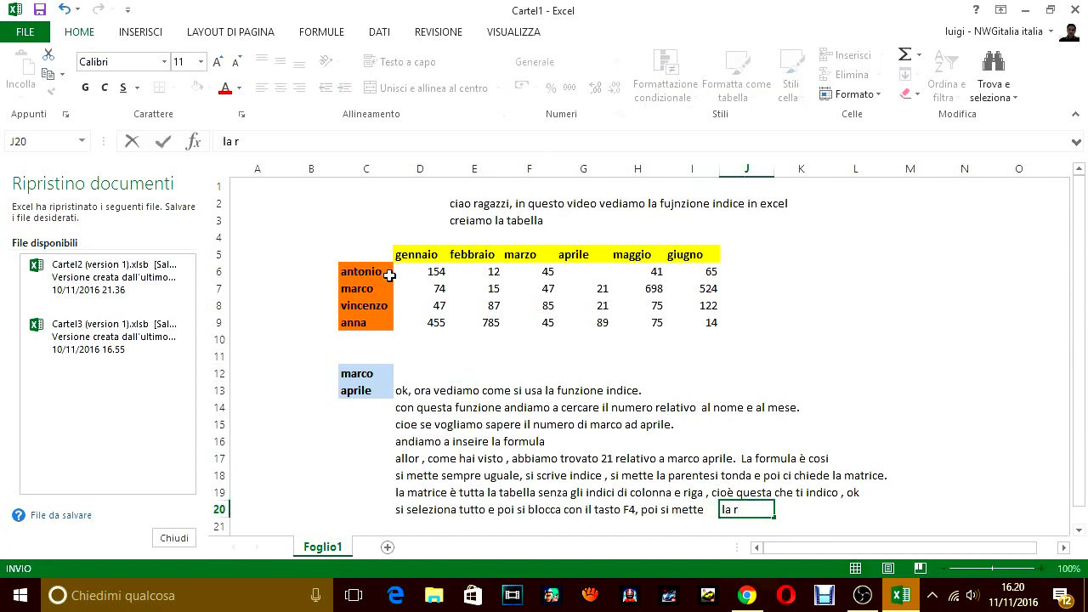
{"action": "type", "text": "iga"}
{"action": "type", "text": ", c"}
{"action": "type", "text": "he è il "}
{"action": "type", "text": "2"}
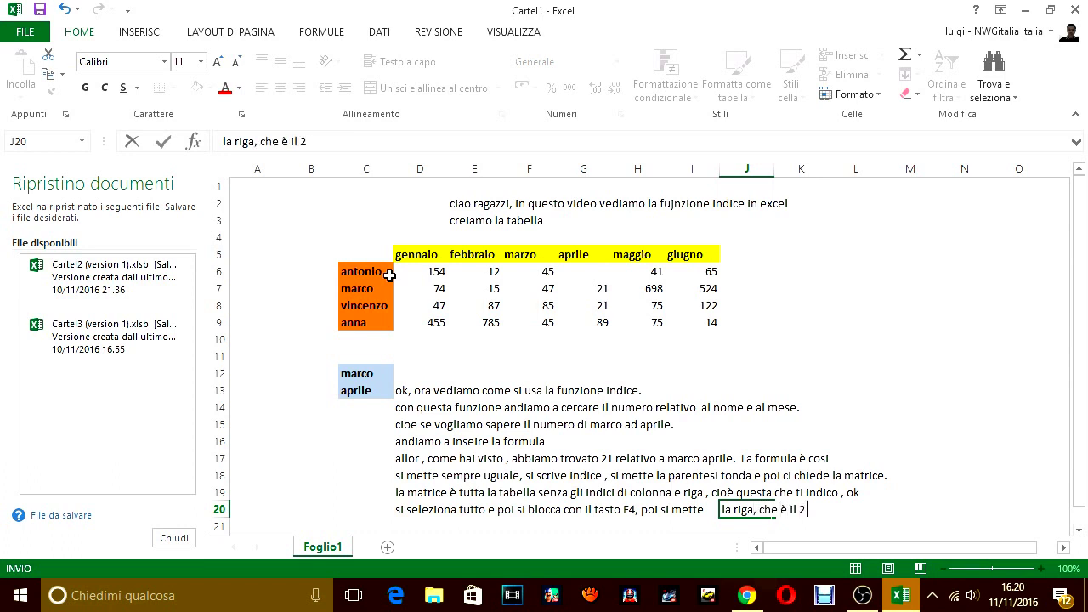
{"action": "type", "text": " in"}
{"action": "type", "text": " questa"}
{"action": "type", "text": " cos"}
{"action": "key", "text": "BackSpace"}
{"action": "key", "text": "BackSpace"}
{"action": "type", "text": "a"}
{"action": "type", "text": "so"}
{"action": "key", "text": "Return"}
{"action": "type", "text": "par"}
{"action": "key", "text": "BackSpace"}
{"action": "key", "text": "BackSpace"}
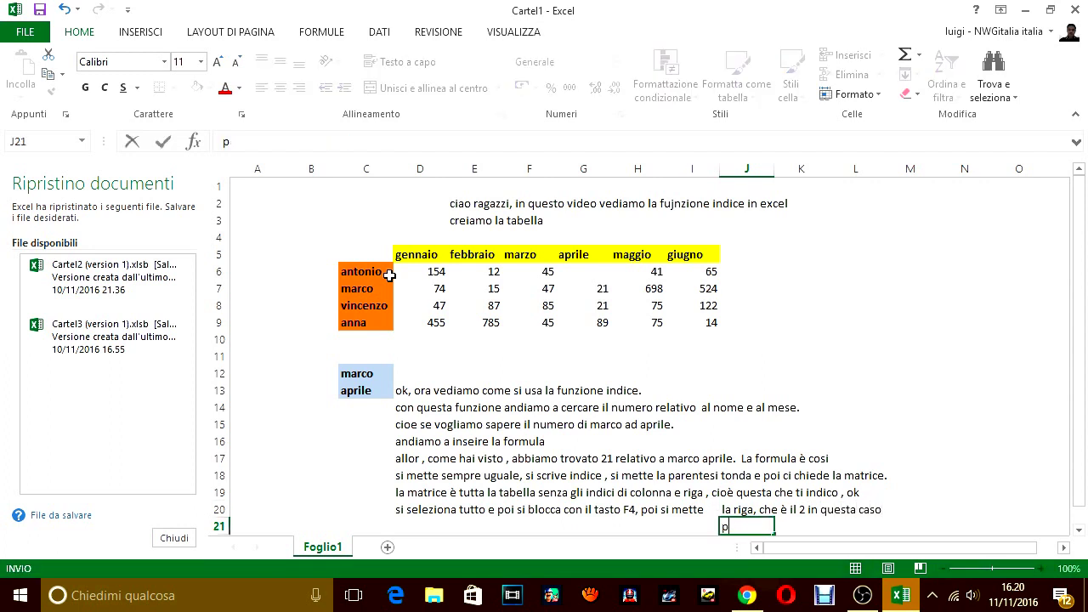
{"action": "key", "text": "BackSpace"}
- Add the labels riga1 in K6 and riga2 in K7 beside antonio's and marco's rows
{"action": "left_click", "coordinate": [306, 291]}
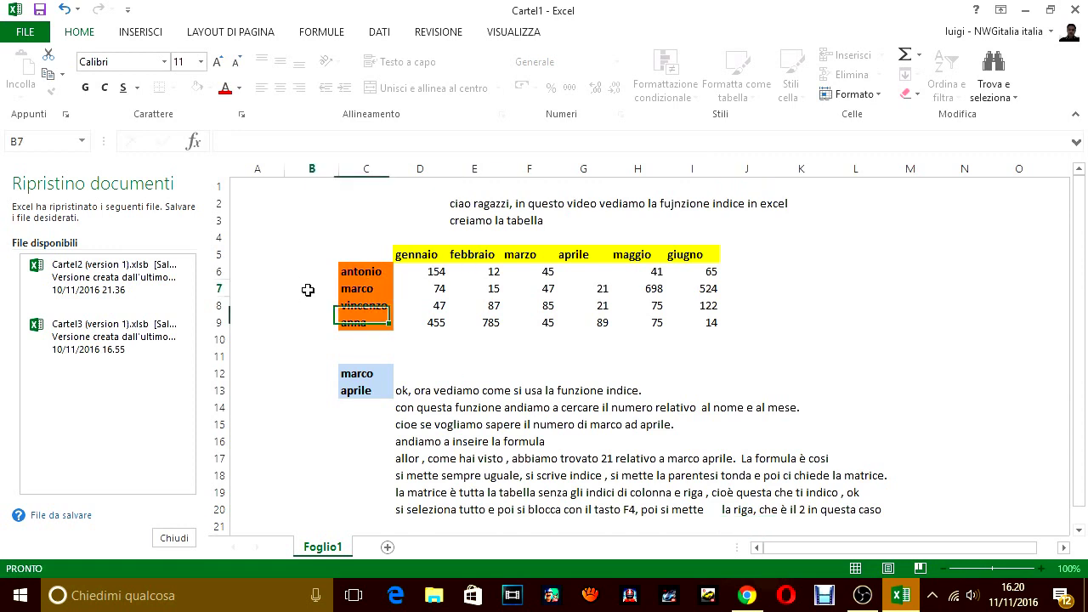
{"action": "left_click", "coordinate": [424, 290]}
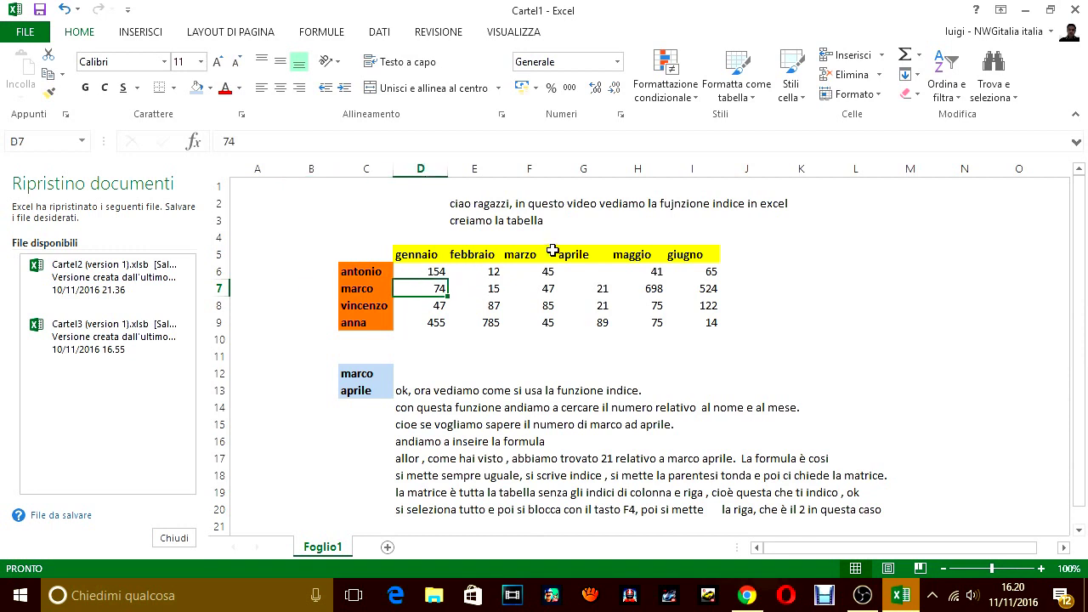
{"action": "left_click", "coordinate": [430, 268]}
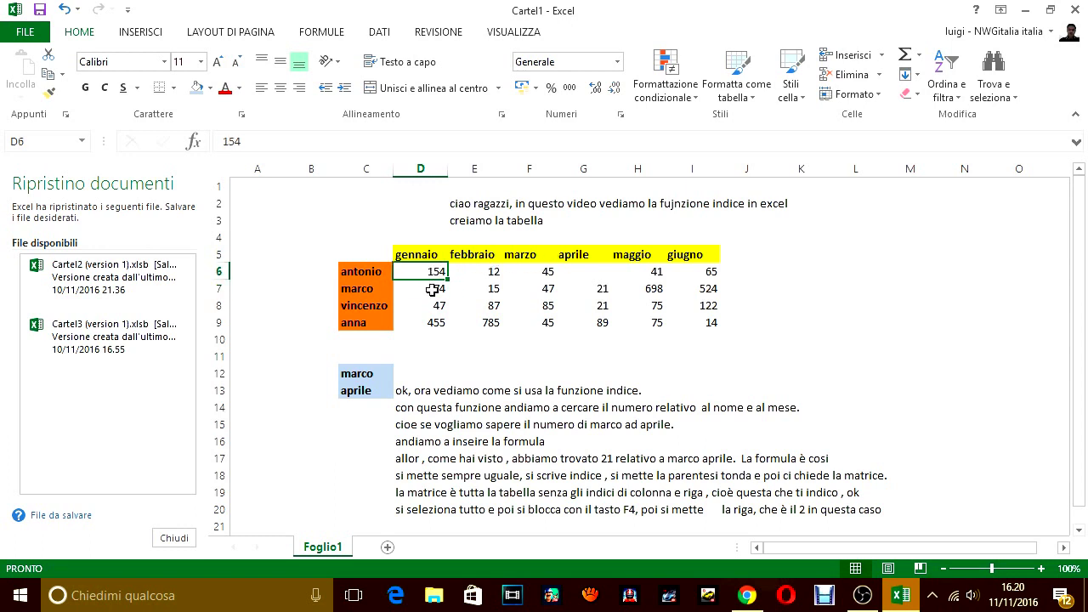
{"action": "left_click", "coordinate": [432, 290]}
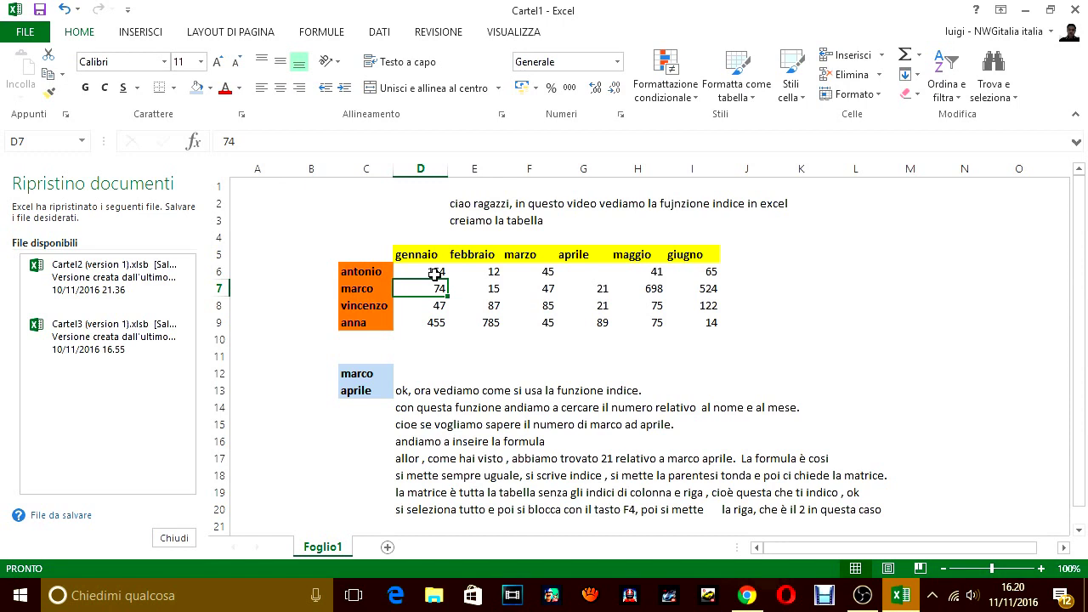
{"action": "left_click", "coordinate": [219, 272]}
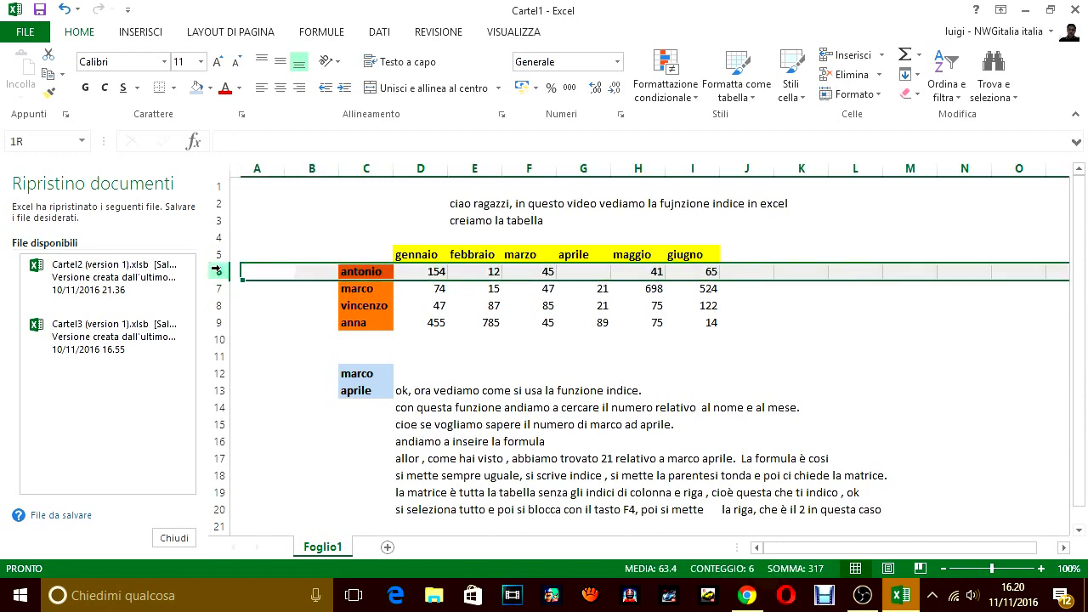
{"action": "left_click", "coordinate": [800, 273]}
{"action": "type", "text": "ri"}
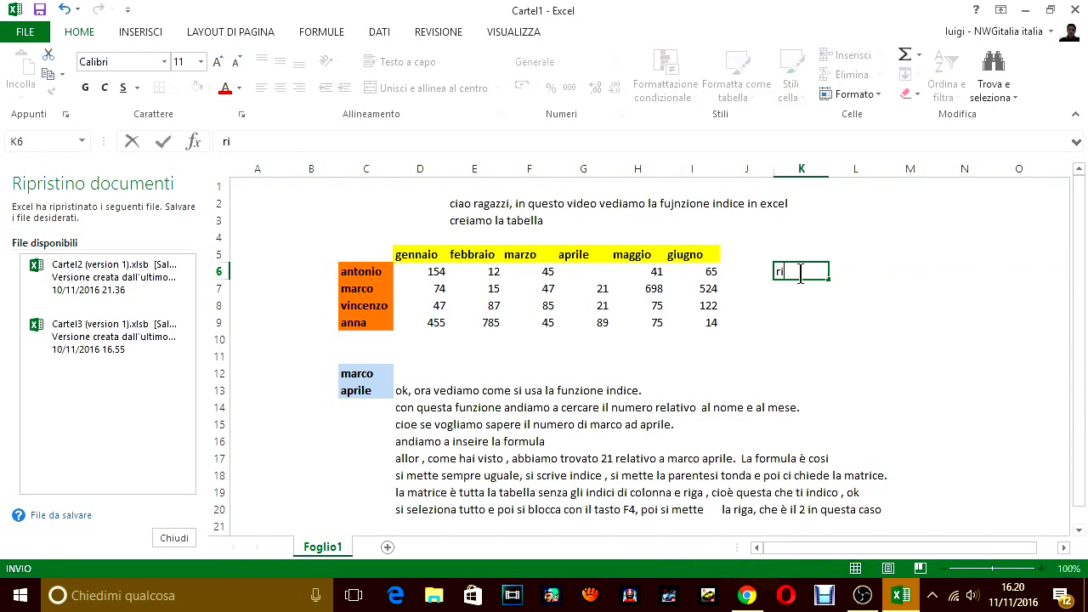
{"action": "type", "text": "ga1"}
{"action": "left_click", "coordinate": [801, 289]}
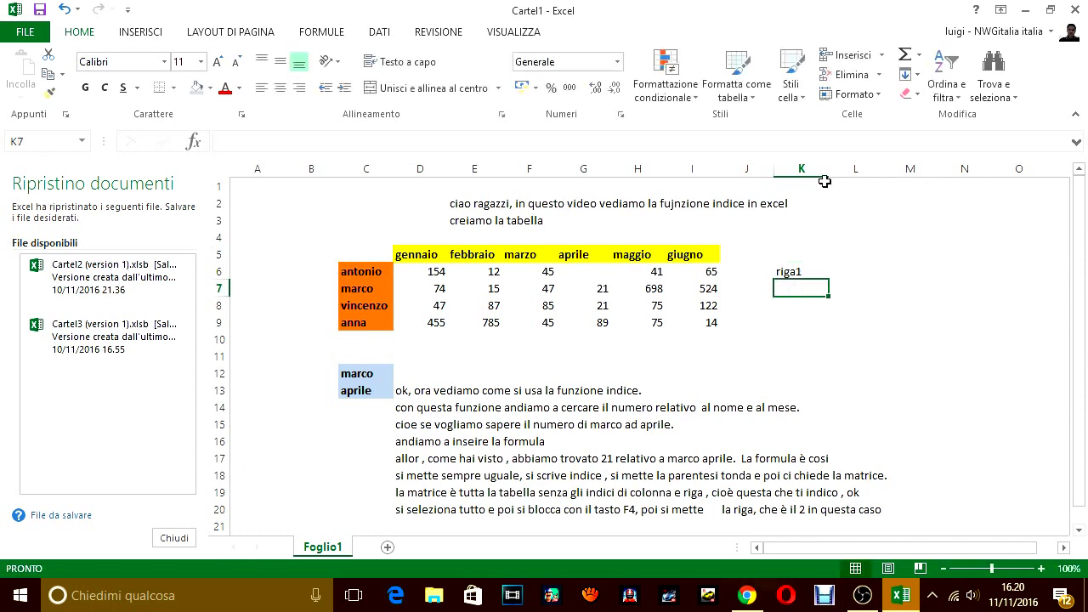
{"action": "type", "text": "riga1"}
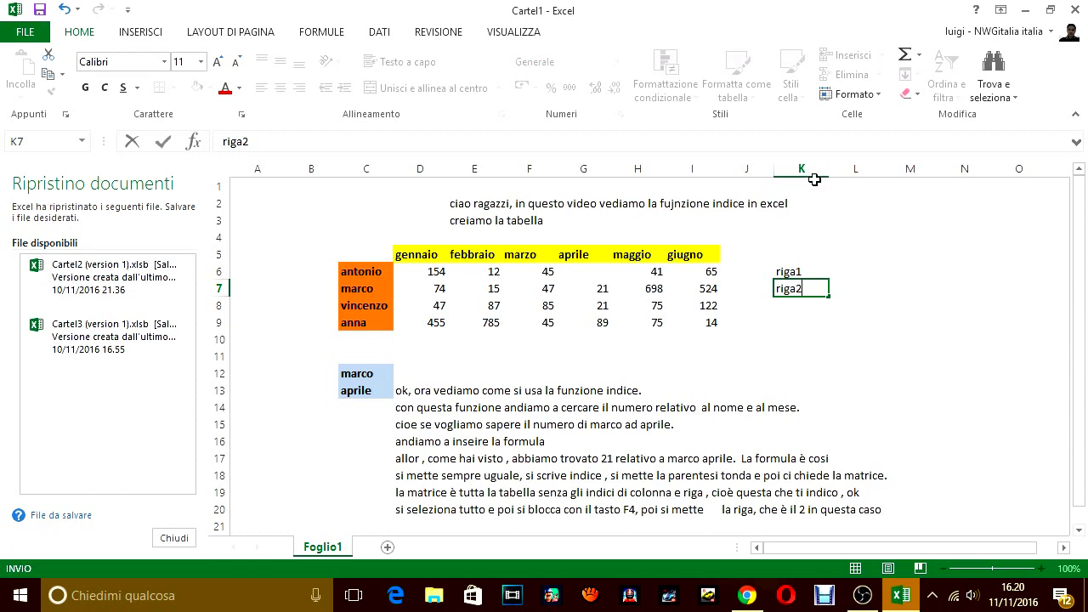
{"action": "left_click", "coordinate": [253, 290]}
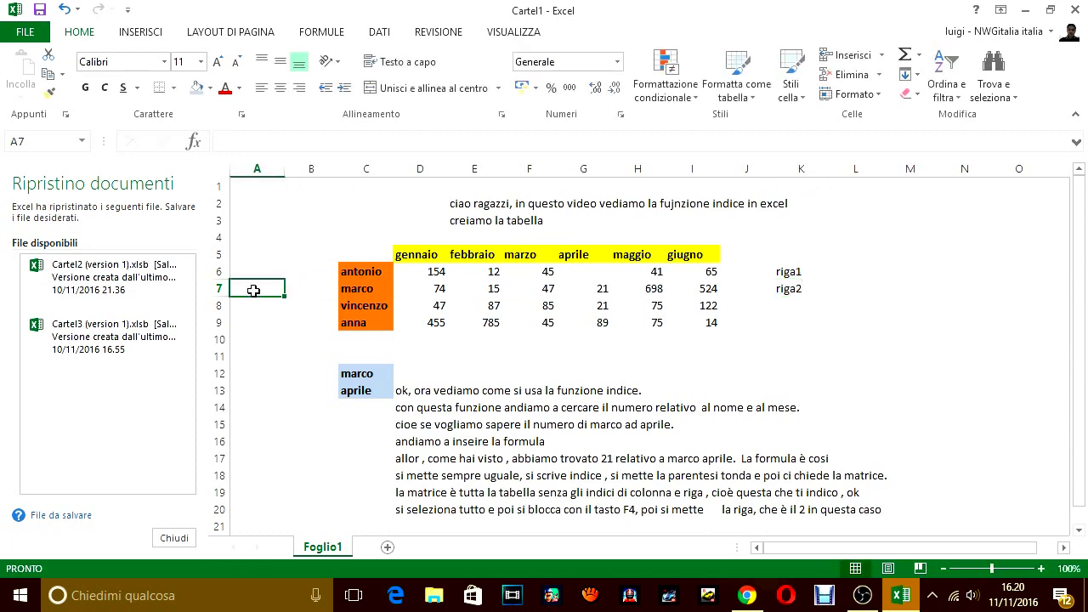
{"action": "left_click", "coordinate": [219, 289]}
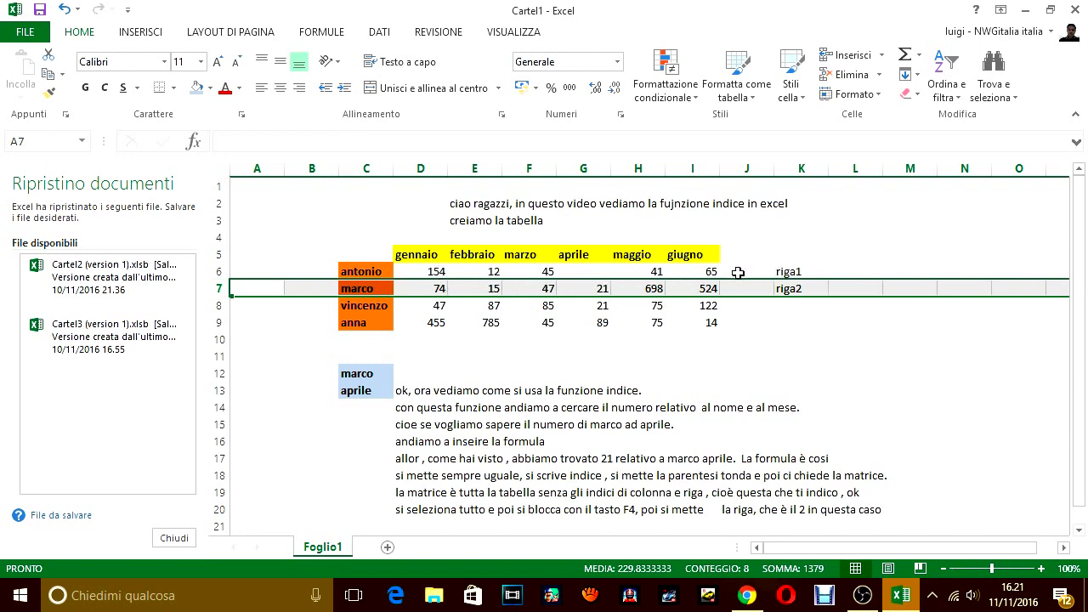
{"action": "left_click", "coordinate": [799, 272]}
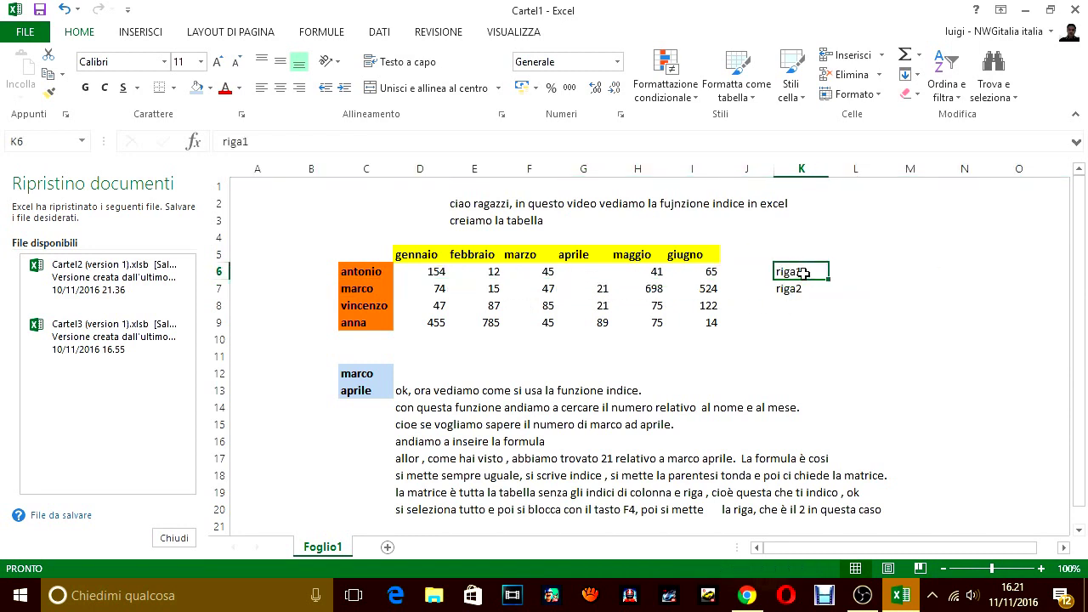
{"action": "mouse_move", "coordinate": [793, 271]}
{"action": "left_mouse_down"}
{"action": "mouse_move", "coordinate": [690, 281]}
{"action": "mouse_move", "coordinate": [857, 258]}
{"action": "mouse_move", "coordinate": [782, 247]}
{"action": "left_mouse_up"}
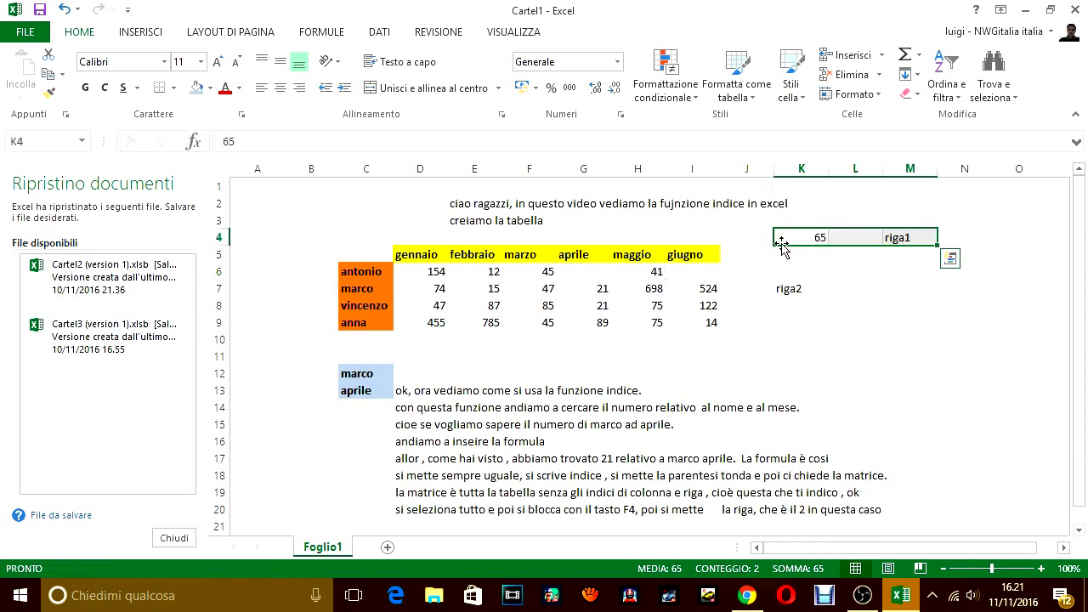
{"action": "key", "text": "ctrl+z"}
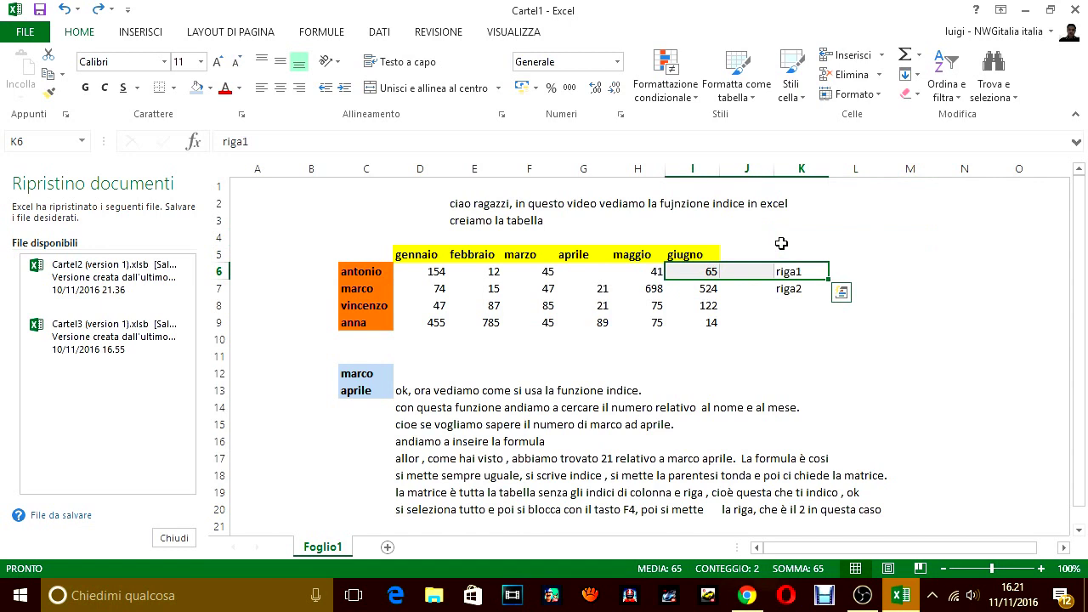
{"action": "left_click", "coordinate": [781, 242]}
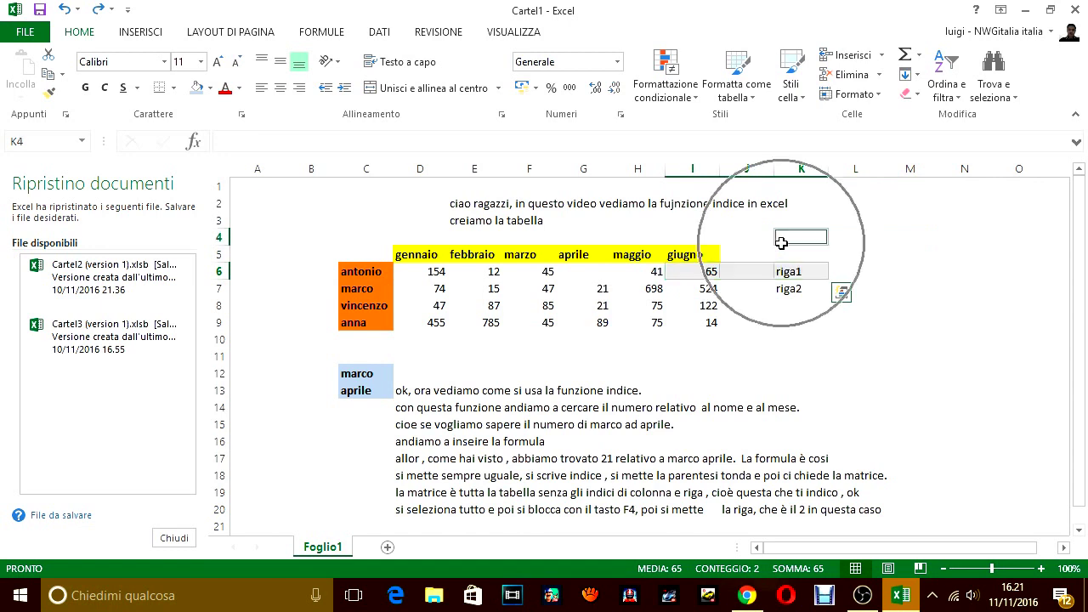
{"action": "left_click", "coordinate": [850, 289]}
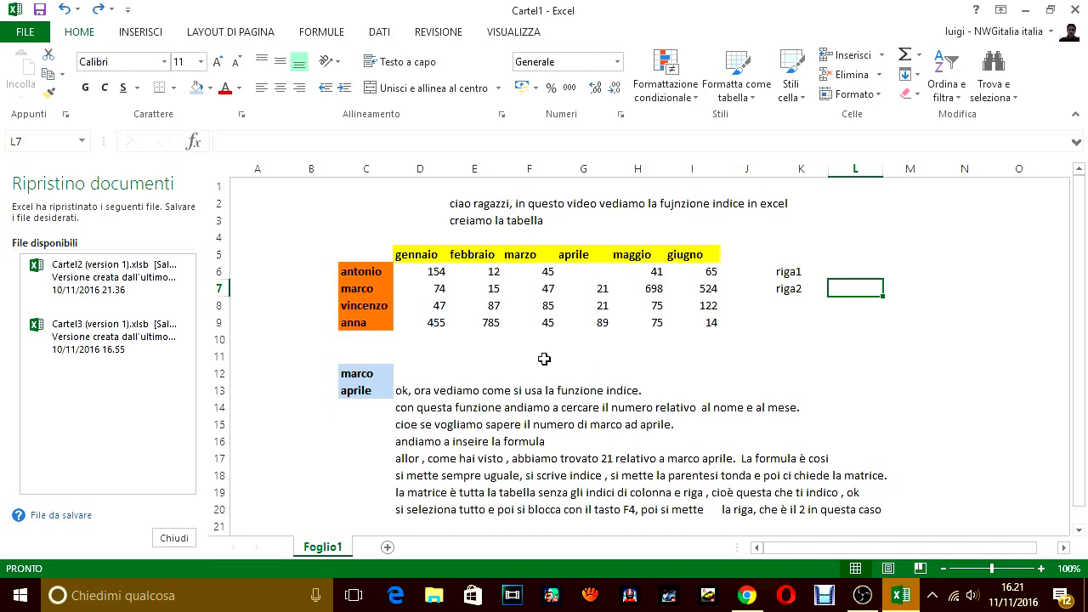
- Undo the riga1/riga2 labels and the unfinished row-20 note, restoring the result 21 in E12
{"action": "scroll", "coordinate": [551, 358], "scroll_direction": "down", "scroll_amount": 2}
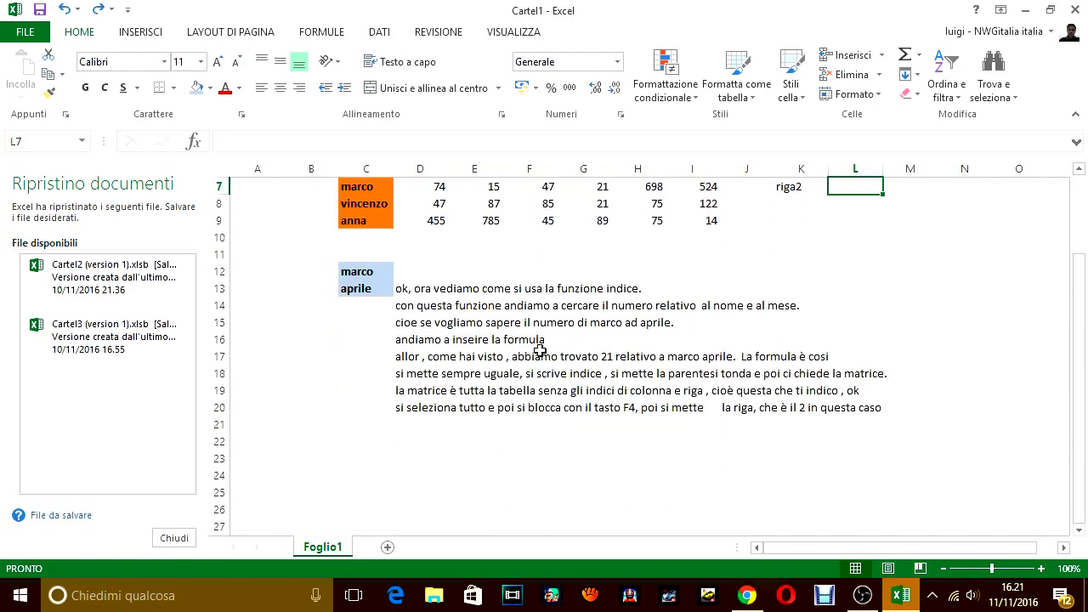
{"action": "scroll", "coordinate": [540, 350], "scroll_direction": "up", "scroll_amount": 2}
{"action": "left_click", "coordinate": [490, 369]}
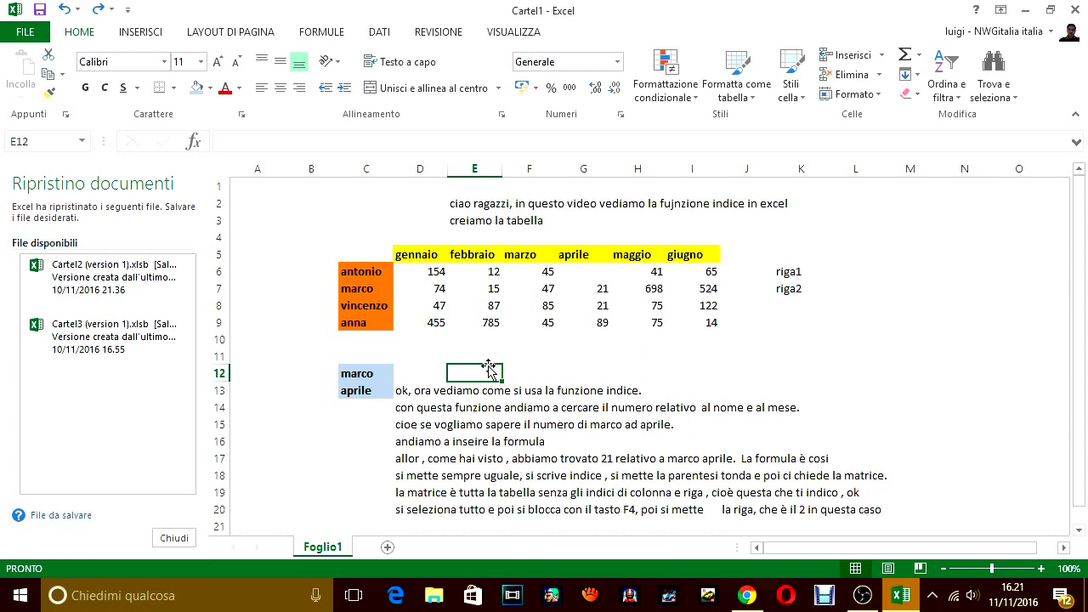
{"action": "left_click", "coordinate": [97, 12]}
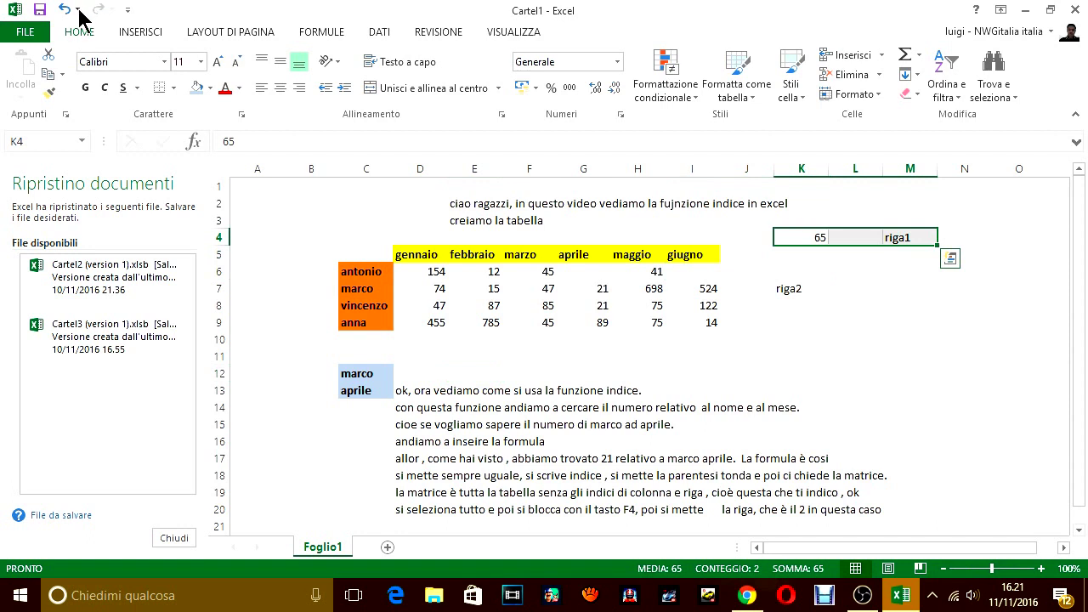
{"action": "left_click", "coordinate": [64, 9]}
{"action": "left_click", "coordinate": [65, 10]}
{"action": "left_click", "coordinate": [68, 12]}
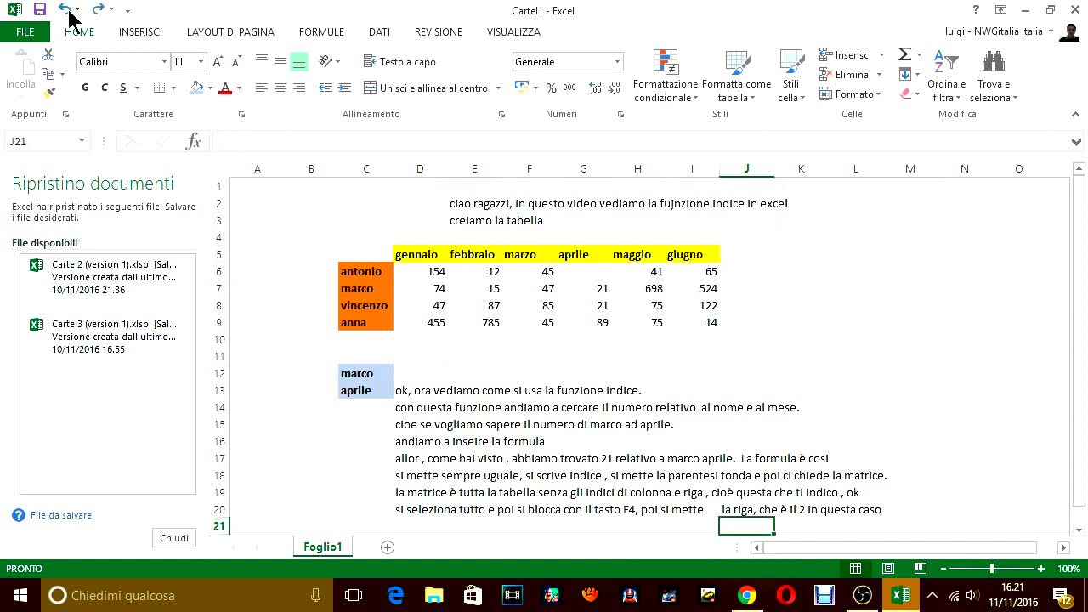
{"action": "left_click", "coordinate": [68, 11]}
{"action": "left_click", "coordinate": [68, 12]}
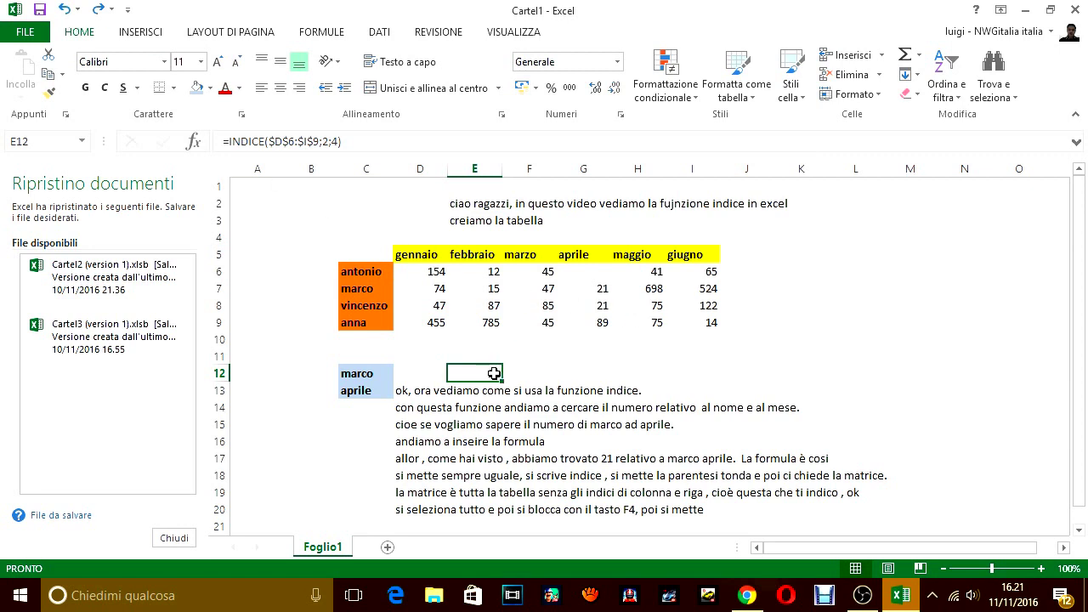
- Verify E12 keeps =INDICE($D$6:$I$9;2;4) unchanged, then select J20 for the note
{"action": "left_click", "coordinate": [538, 373]}
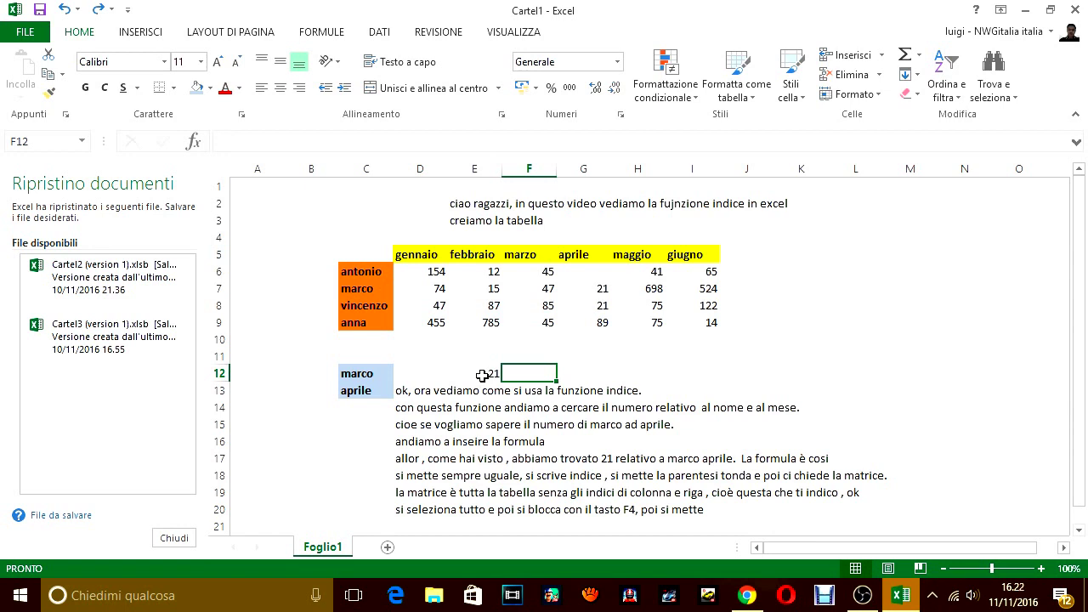
{"action": "left_click", "coordinate": [489, 376]}
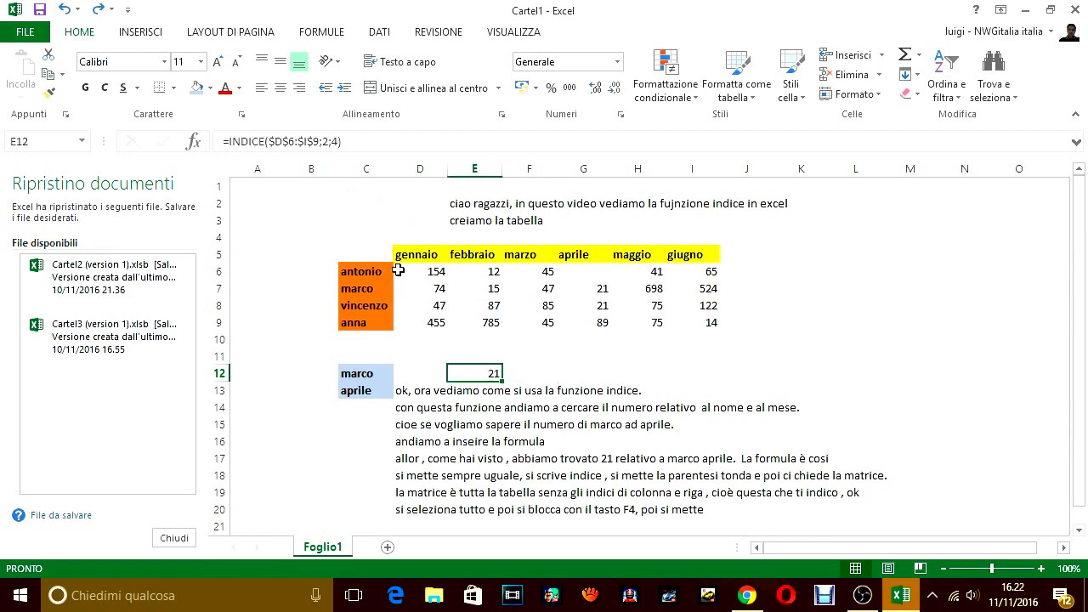
{"action": "left_click", "coordinate": [327, 141]}
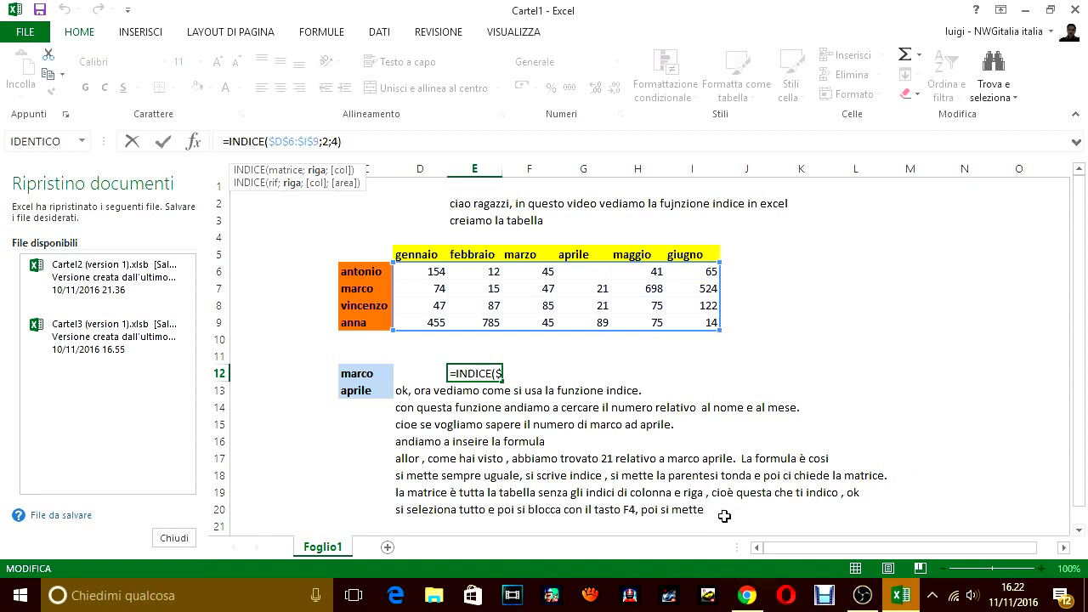
{"action": "key", "text": "Return"}
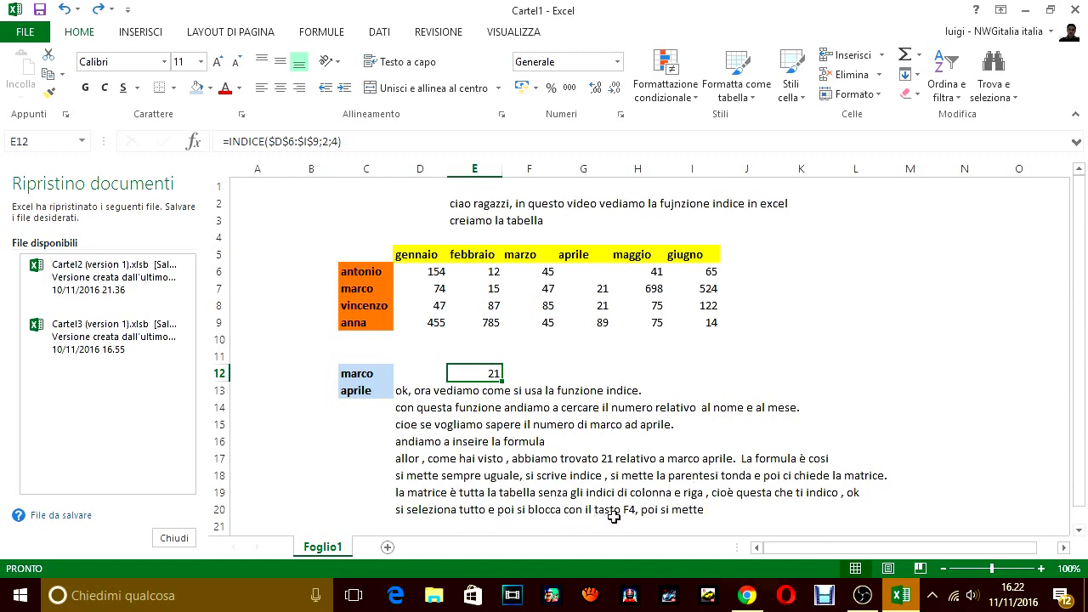
{"action": "left_click", "coordinate": [716, 510]}
{"action": "left_click", "coordinate": [736, 511]}
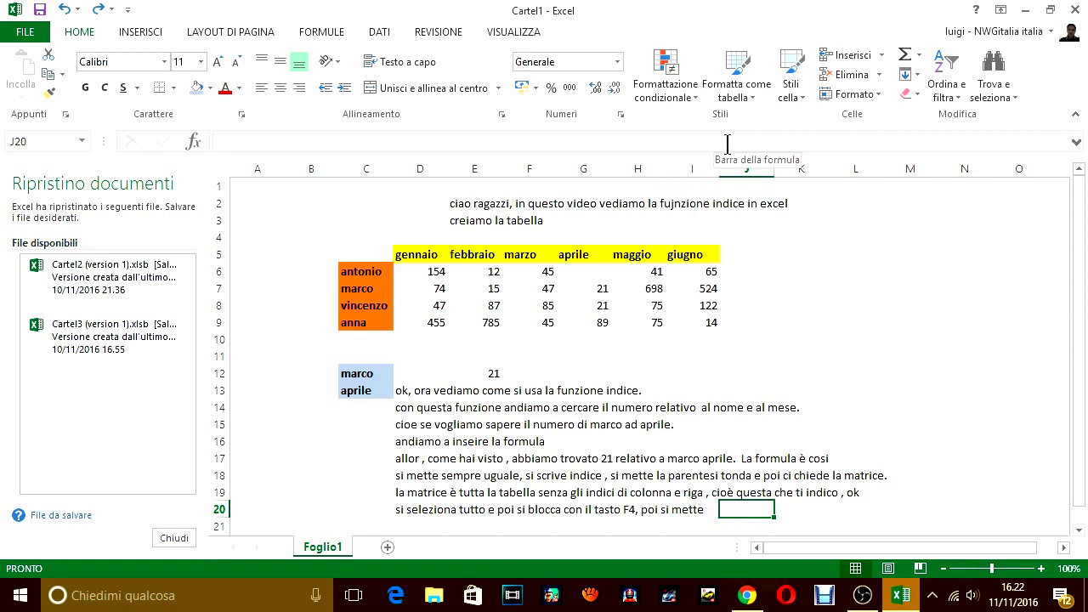
- Note the row and column numbers in J20, adding 'la quattro i nquesto caso.' in J21
{"action": "type", "text": "il num"}
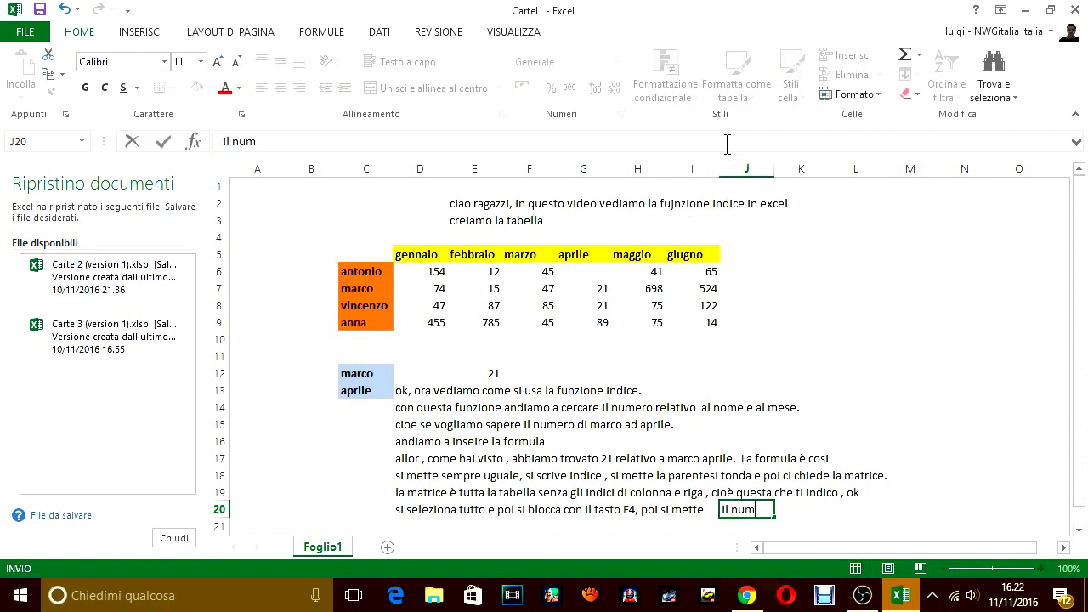
{"action": "type", "text": "ero di riga, che è 2"}
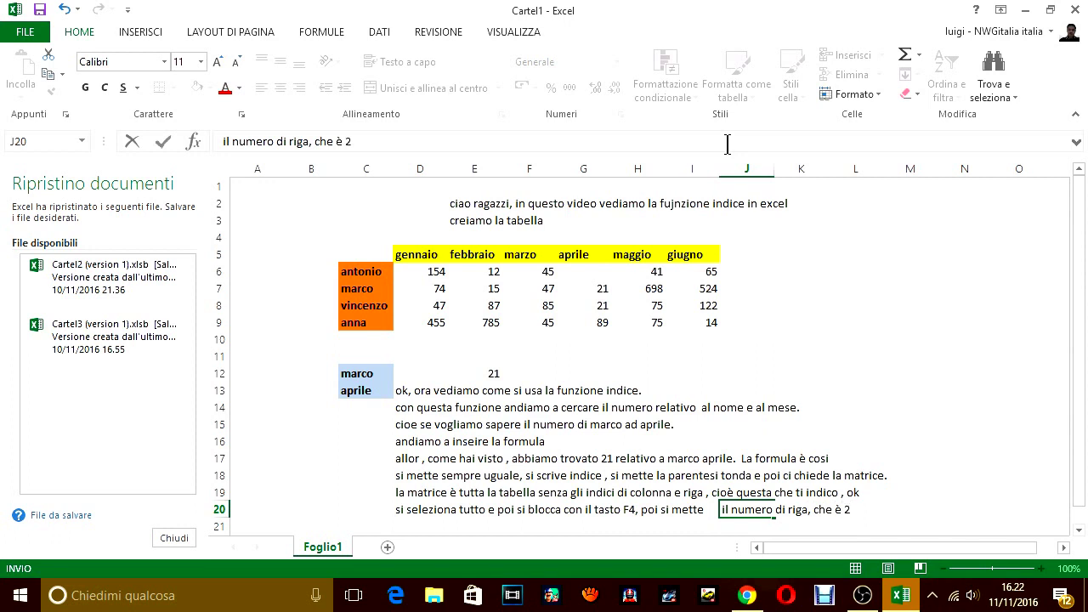
{"action": "type", "text": ", e poi il num"}
{"action": "type", "text": "ero di"}
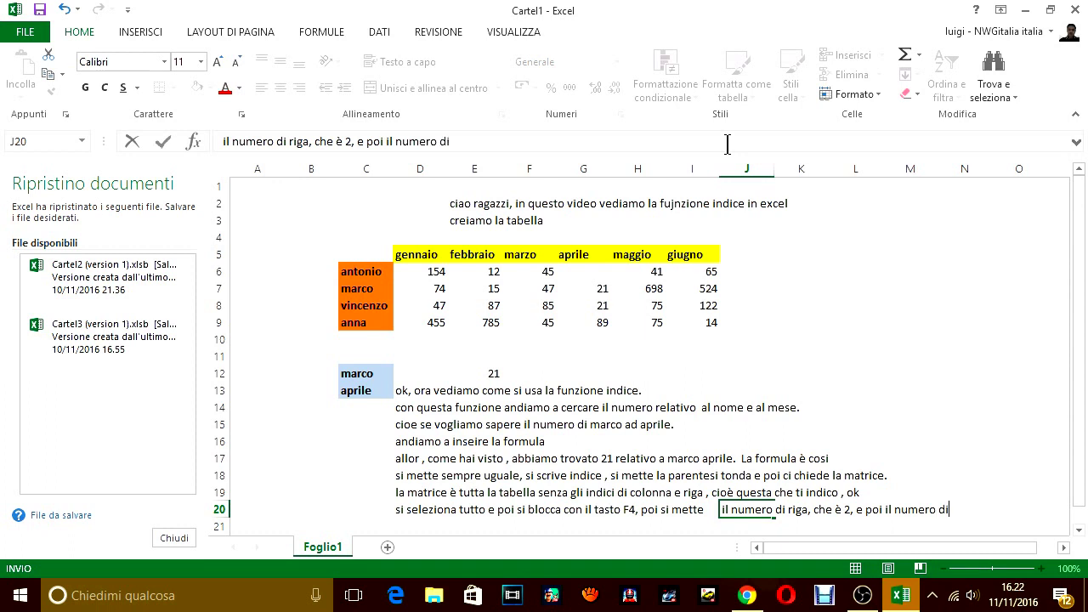
{"action": "type", "text": " colonna , che è"}
{"action": "key", "text": "Return"}
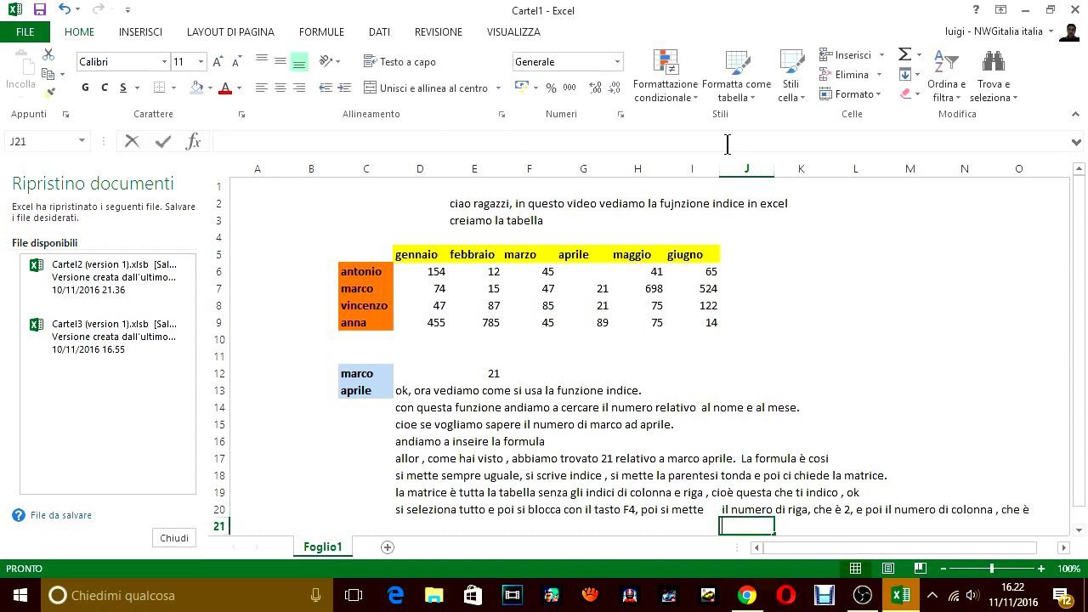
{"action": "type", "text": "la quat"}
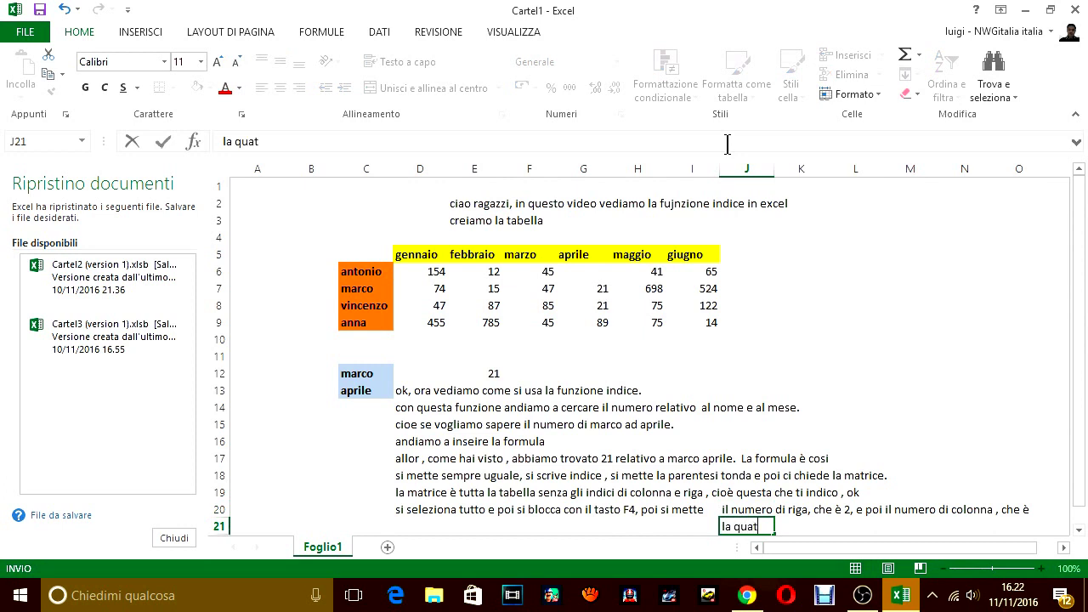
{"action": "type", "text": "tro i nque"}
{"action": "type", "text": "sto ca"}
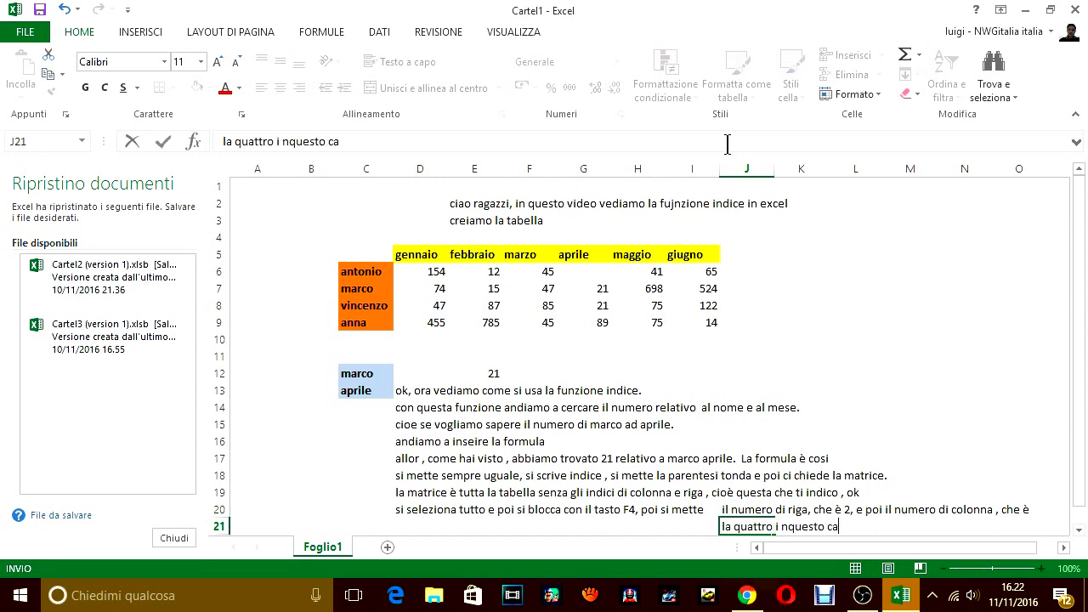
{"action": "type", "text": "so."}
{"action": "left_click", "coordinate": [862, 438]}
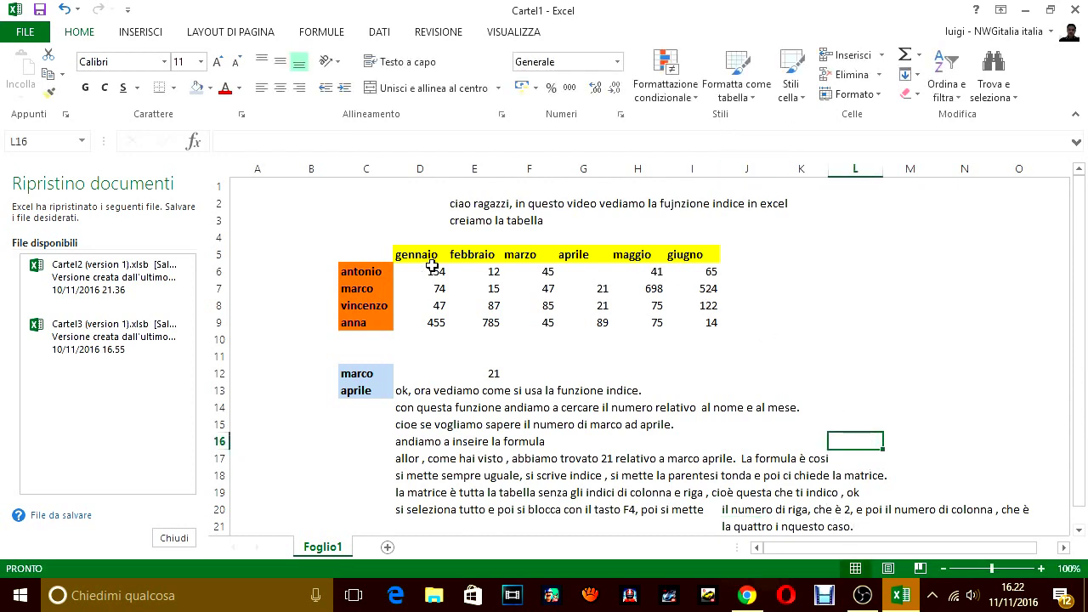
- Enter colonna1 in D4 and autofill colonna2–colonna6 across to I4 above gennaio–giugno
{"action": "left_click", "coordinate": [421, 237]}
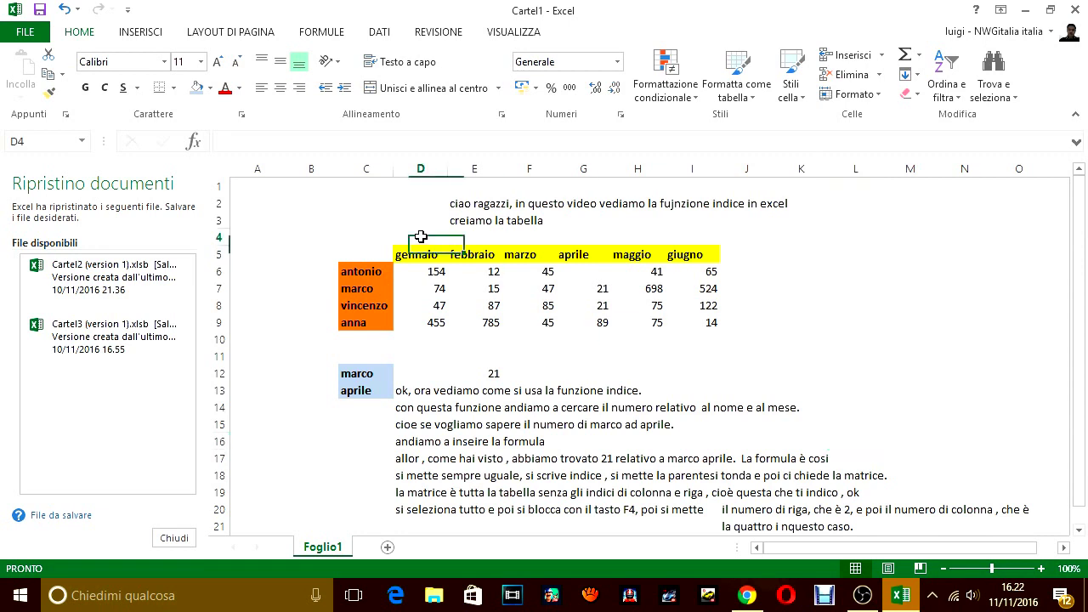
{"action": "type", "text": "col"}
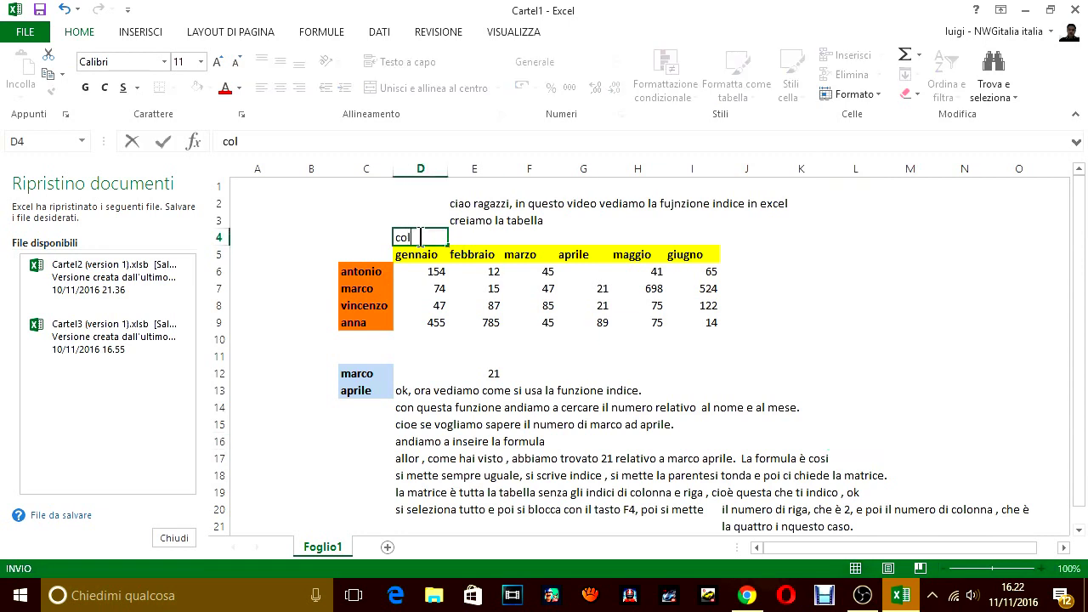
{"action": "type", "text": "ona1"}
{"action": "left_click", "coordinate": [459, 239]}
{"action": "left_click", "coordinate": [425, 236]}
{"action": "left_click_drag", "start_coordinate": [446, 241], "coordinate": [552, 238]}
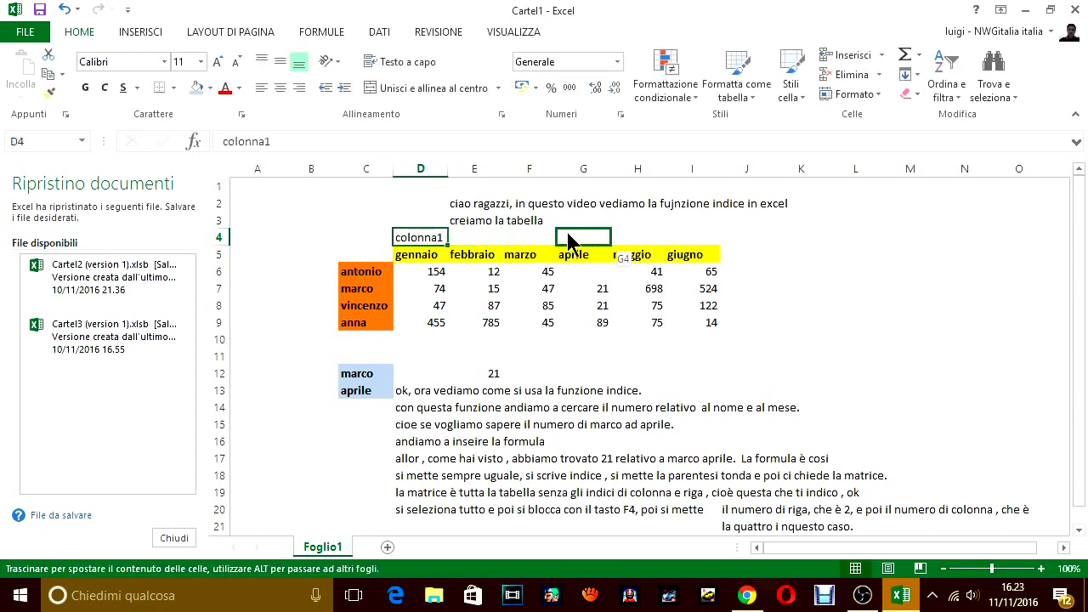
{"action": "mouse_move", "coordinate": [552, 238]}
{"action": "left_mouse_down"}
{"action": "mouse_move", "coordinate": [457, 242]}
{"action": "mouse_move", "coordinate": [719, 242]}
{"action": "left_mouse_up"}
{"action": "left_click", "coordinate": [803, 253]}
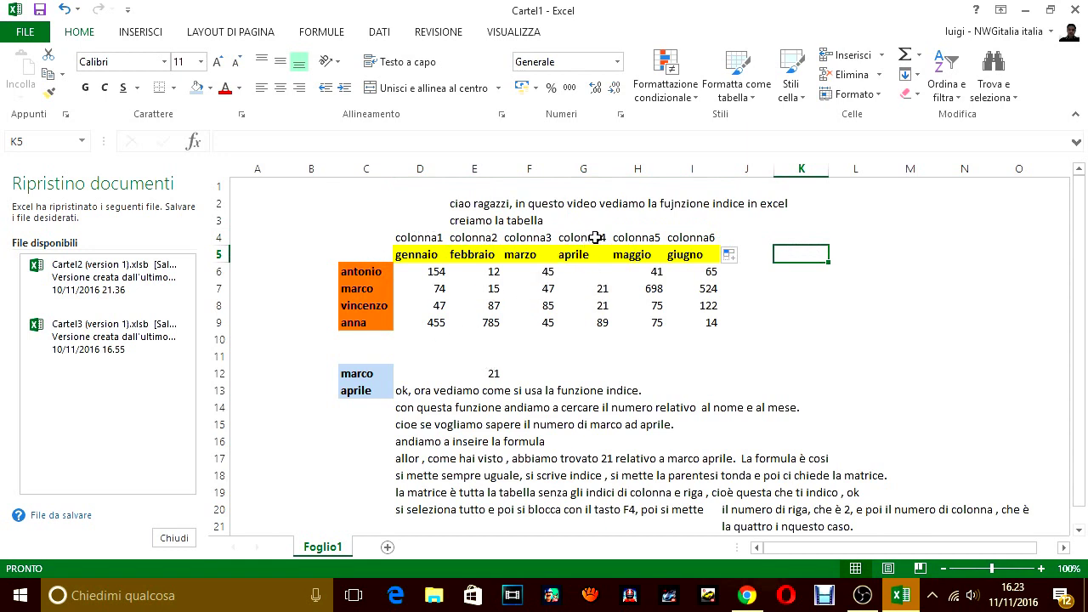
- Enter riga1 in B6 and autofill riga2–riga4 down to B9 beside the names
{"action": "left_click", "coordinate": [297, 270]}
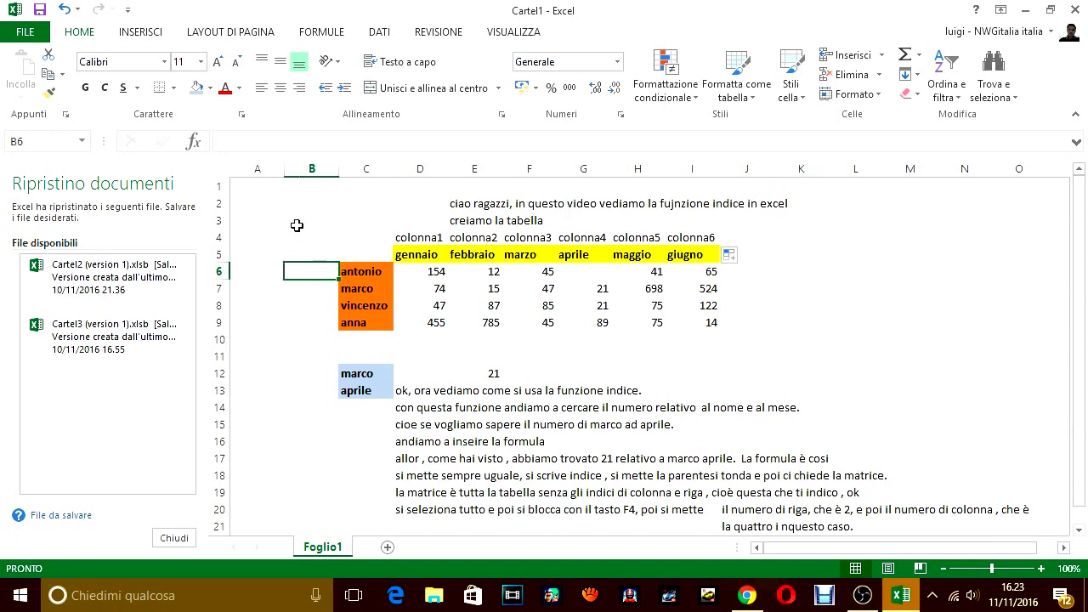
{"action": "type", "text": "riga1"}
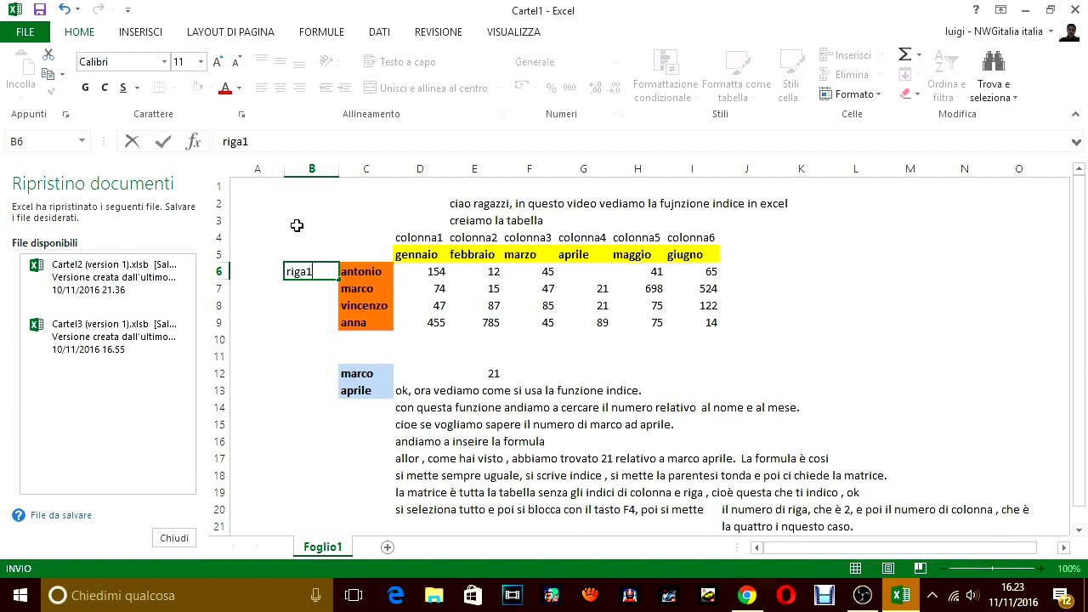
{"action": "left_click", "coordinate": [309, 319]}
{"action": "left_click", "coordinate": [321, 275]}
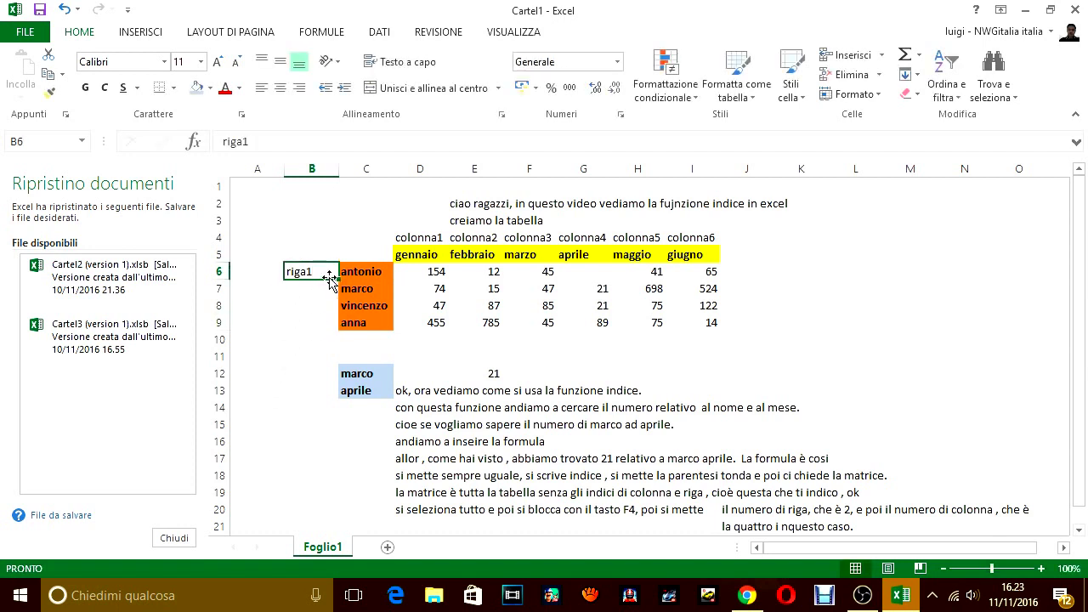
{"action": "left_click_drag", "start_coordinate": [338, 279], "coordinate": [336, 334]}
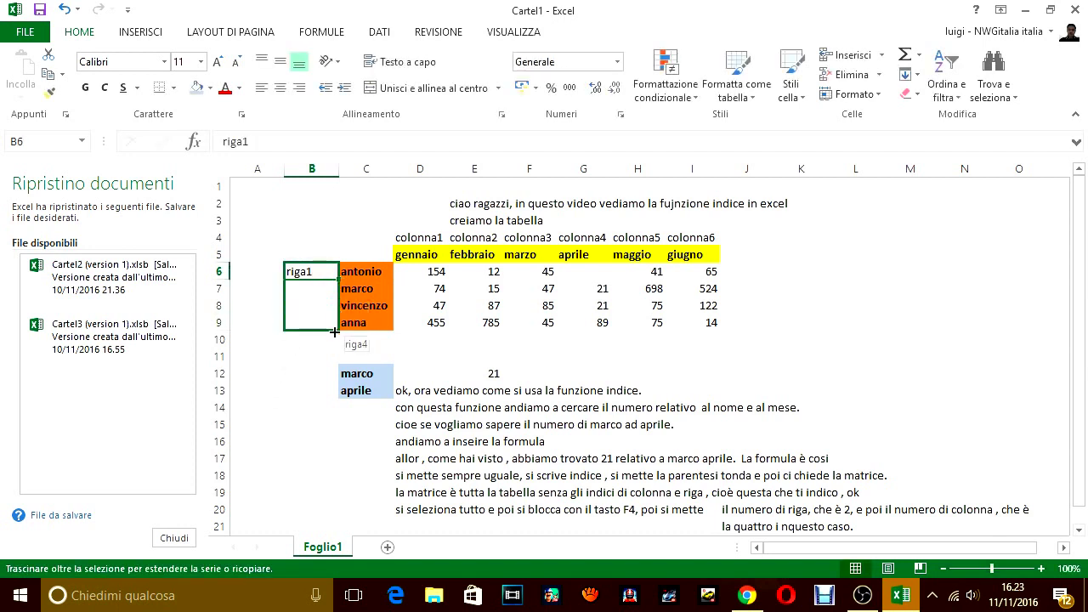
{"action": "left_click", "coordinate": [311, 371]}
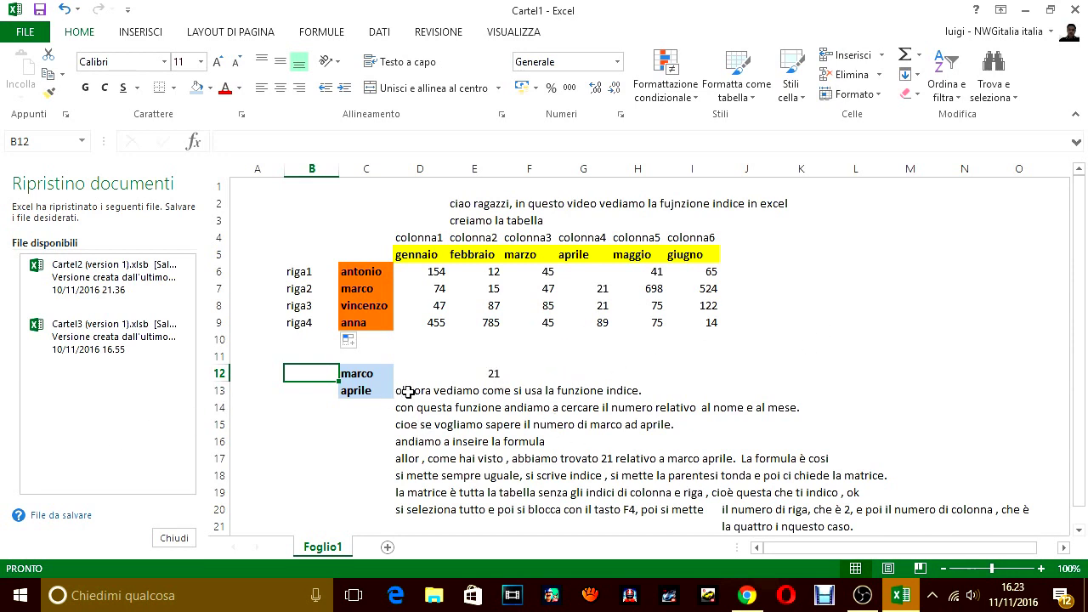
- Delete the old notes in D13:O21
{"action": "left_click_drag", "start_coordinate": [402, 392], "coordinate": [1011, 520]}
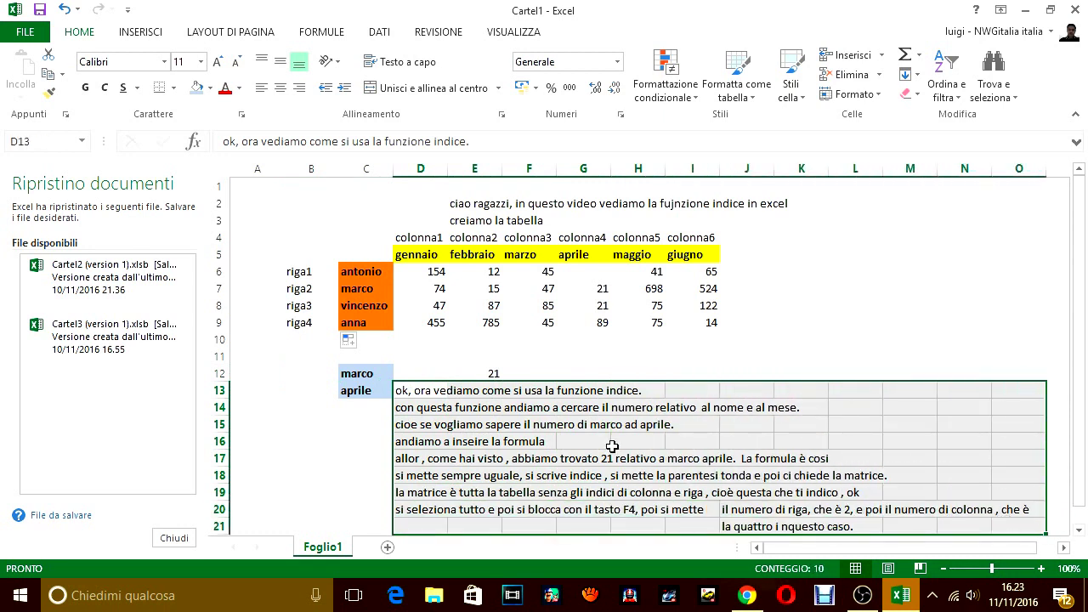
{"action": "key", "text": "Delete"}
{"action": "left_click", "coordinate": [580, 374]}
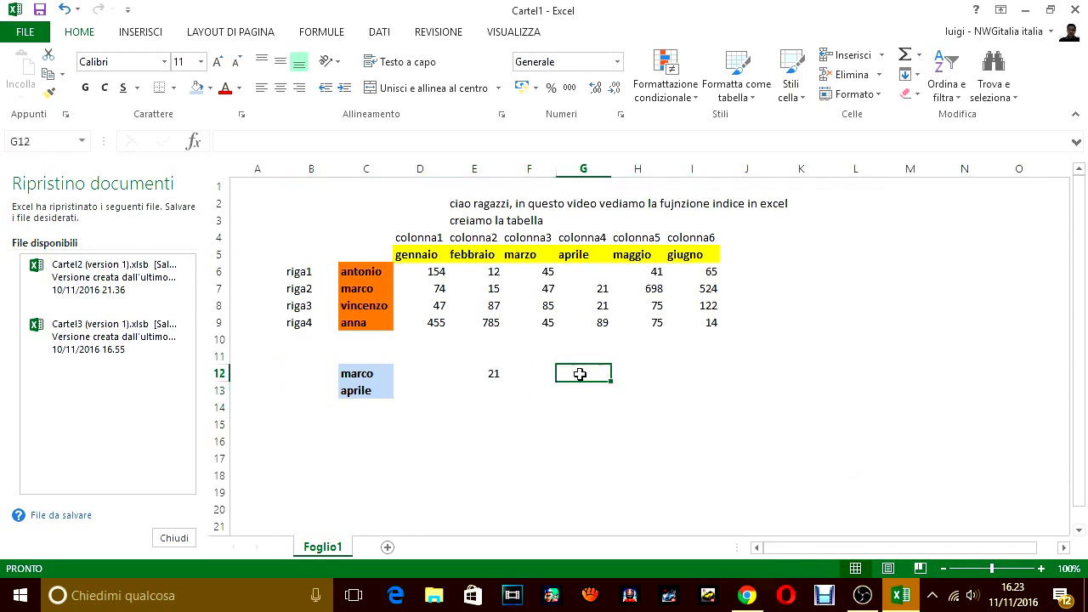
{"action": "left_click", "coordinate": [473, 407]}
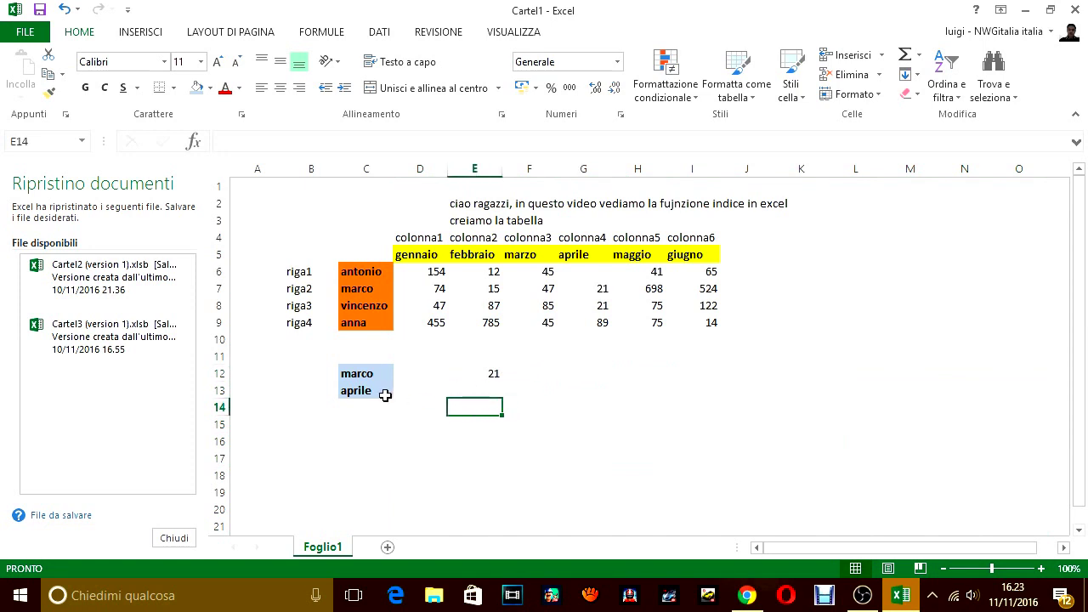
- Replace the lookup inputs marco and aprile with vincenzo and giugno
{"action": "left_click", "coordinate": [364, 373]}
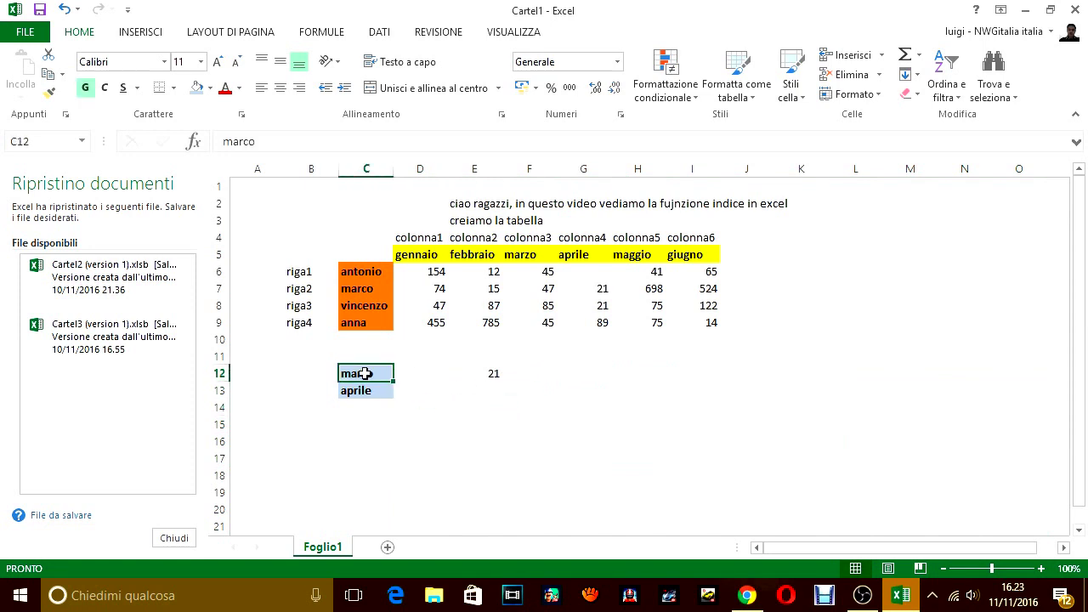
{"action": "type", "text": "vin"}
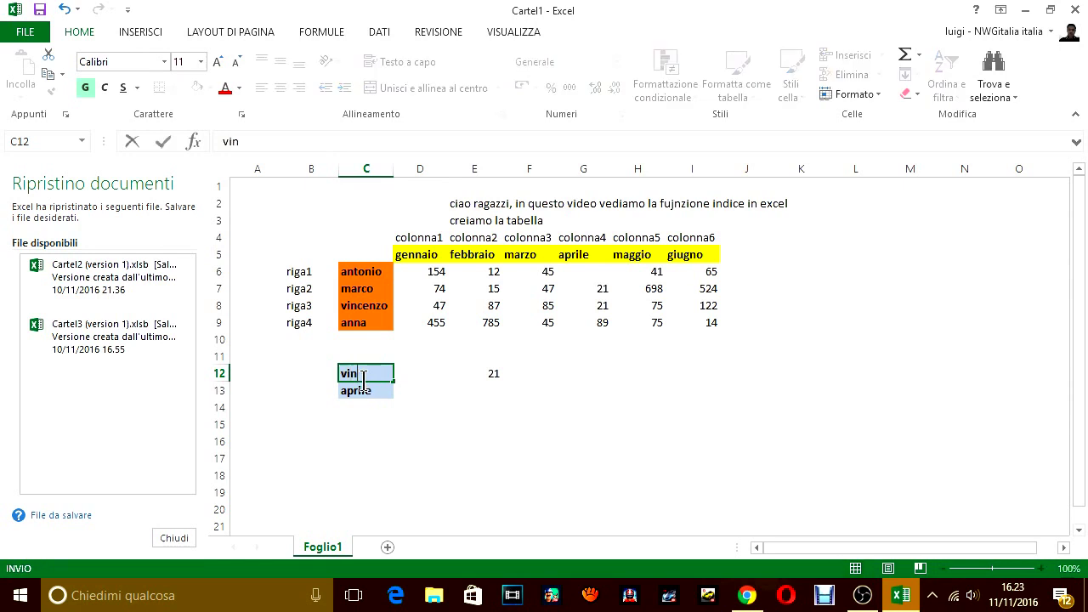
{"action": "type", "text": "cenzo"}
{"action": "key", "text": "Return"}
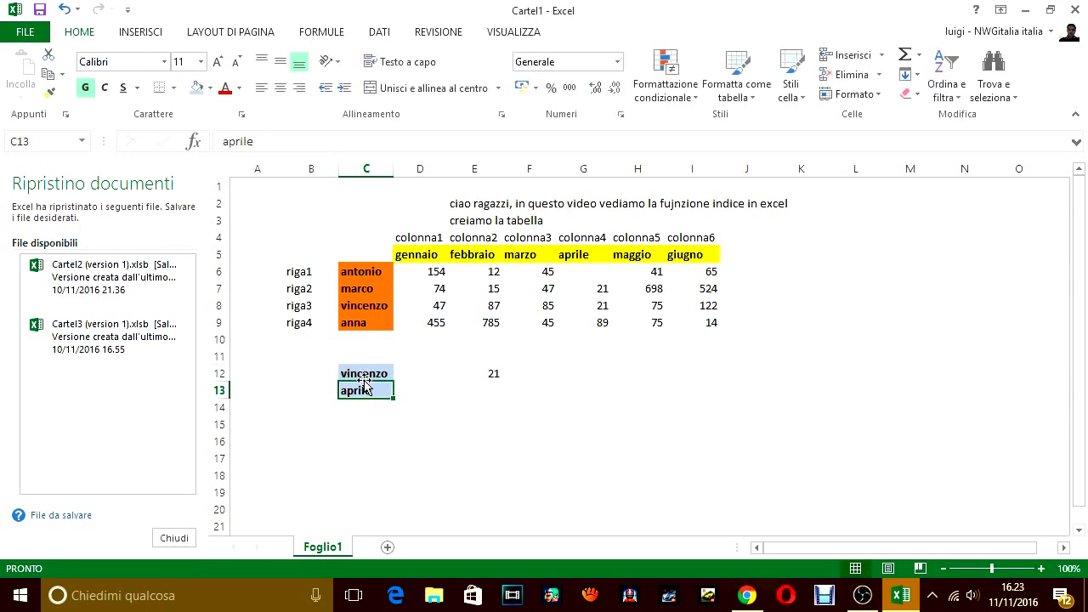
{"action": "type", "text": "giugno"}
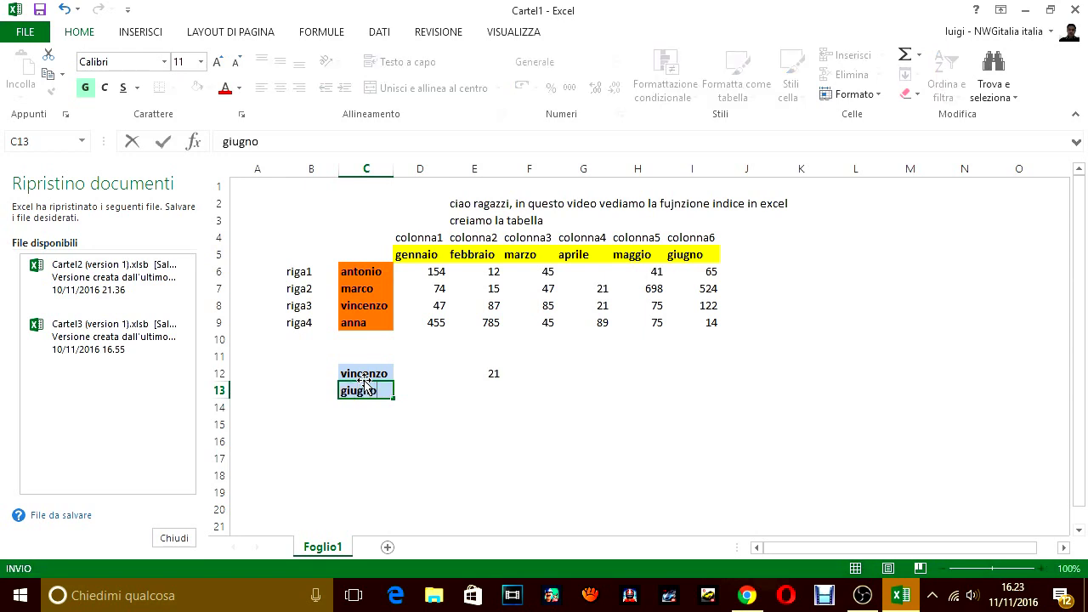
{"action": "key", "text": "Return"}
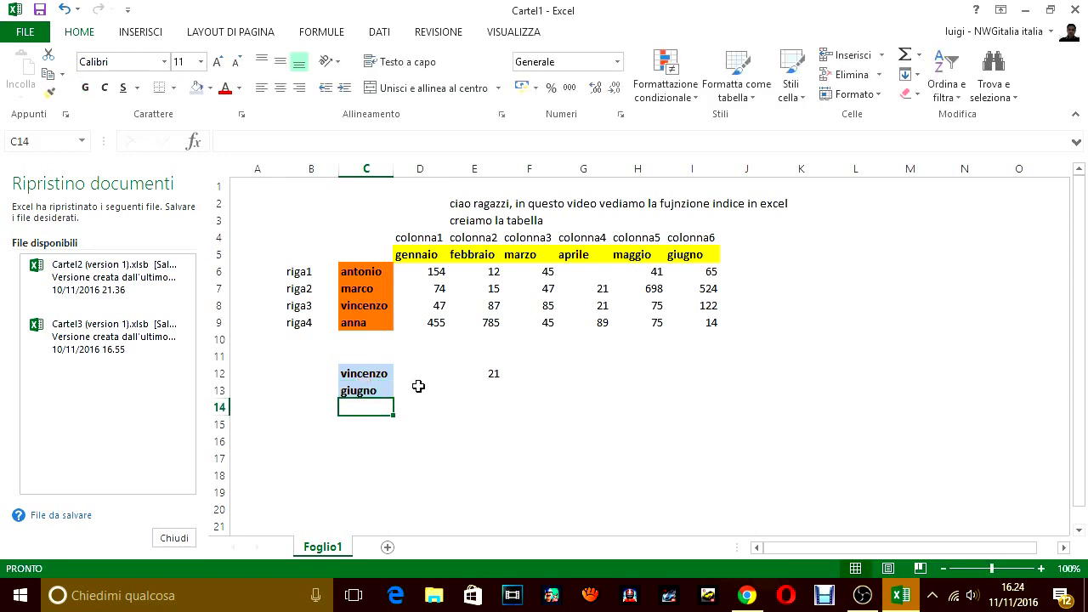
- Write the note 'troviamo vincnezo a giugno, facicamo la formula' in E14
{"action": "left_click", "coordinate": [461, 405]}
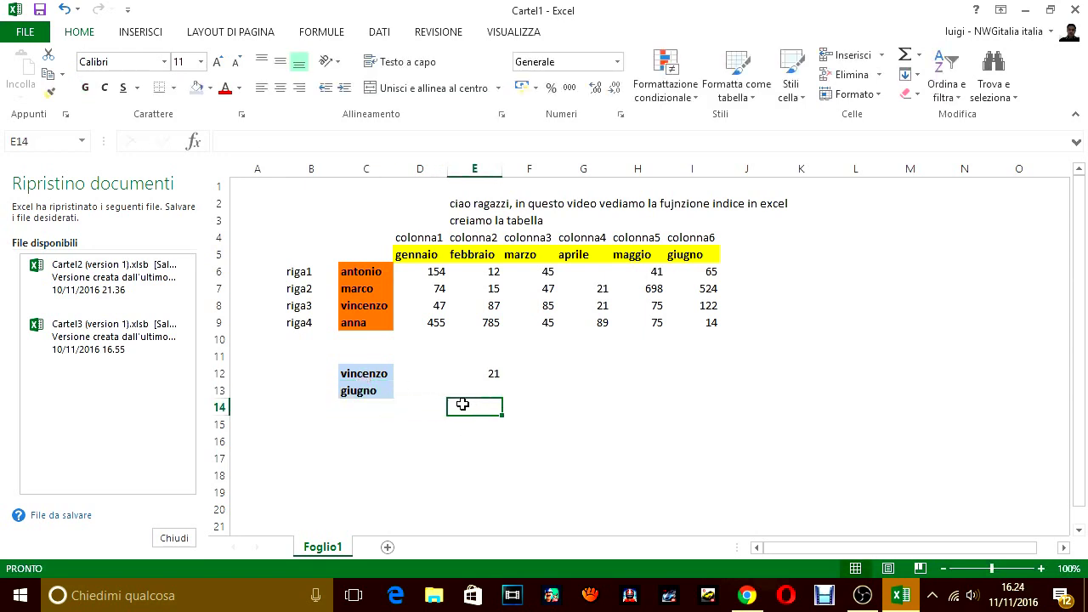
{"action": "type", "text": "tro"}
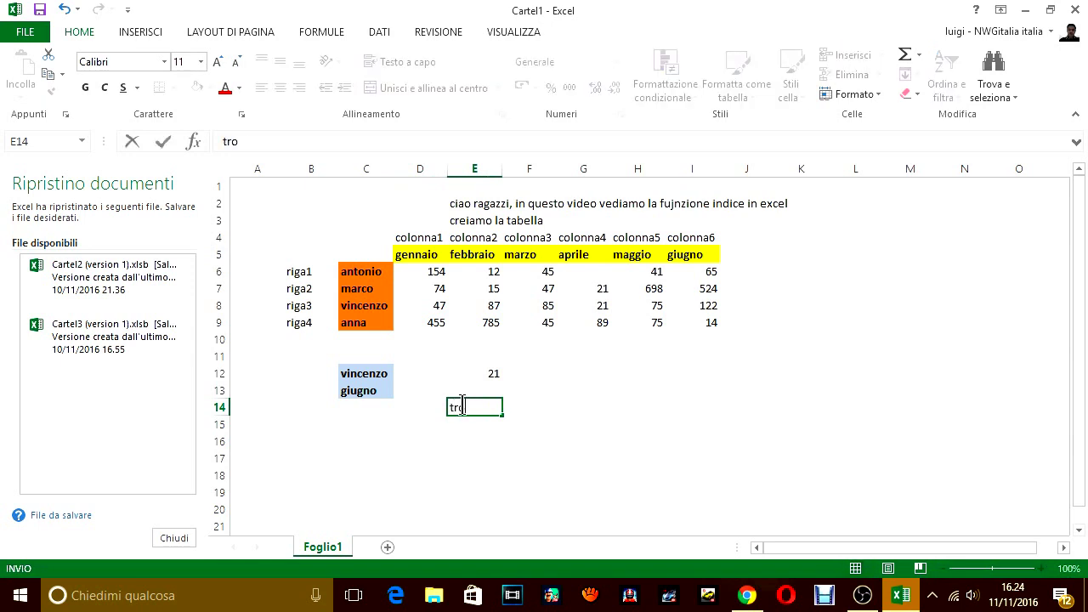
{"action": "type", "text": "viamo vinc"}
{"action": "type", "text": "nezo a"}
{"action": "type", "text": " giu"}
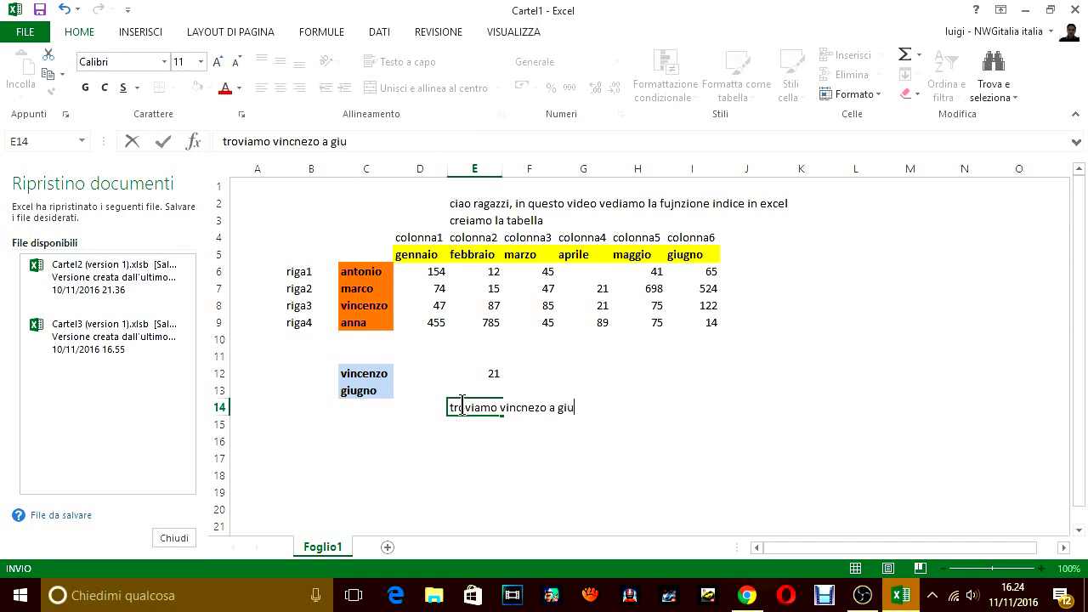
{"action": "type", "text": "d"}
{"action": "key", "text": "BackSpace"}
{"action": "type", "text": "gno"}
{"action": "type", "text": ", facicamo"}
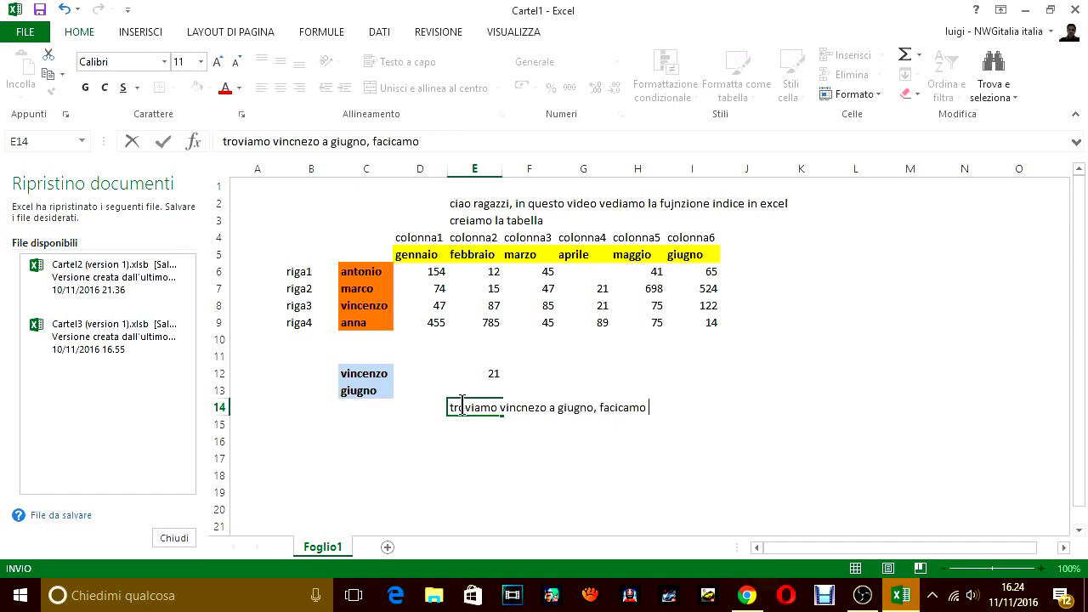
{"action": "type", "text": " la formu"}
{"action": "type", "text": "la"}
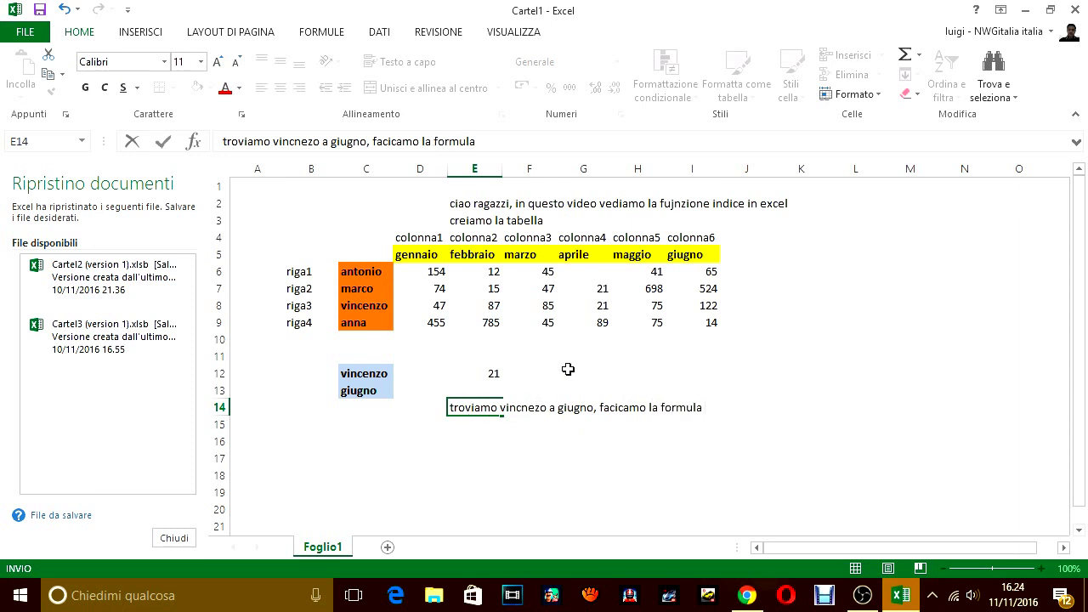
{"action": "left_click", "coordinate": [569, 372]}
- Enter =INDICE(D6:I9;3;6) in G12 and check its result 122 against I8
{"action": "type", "text": "="}
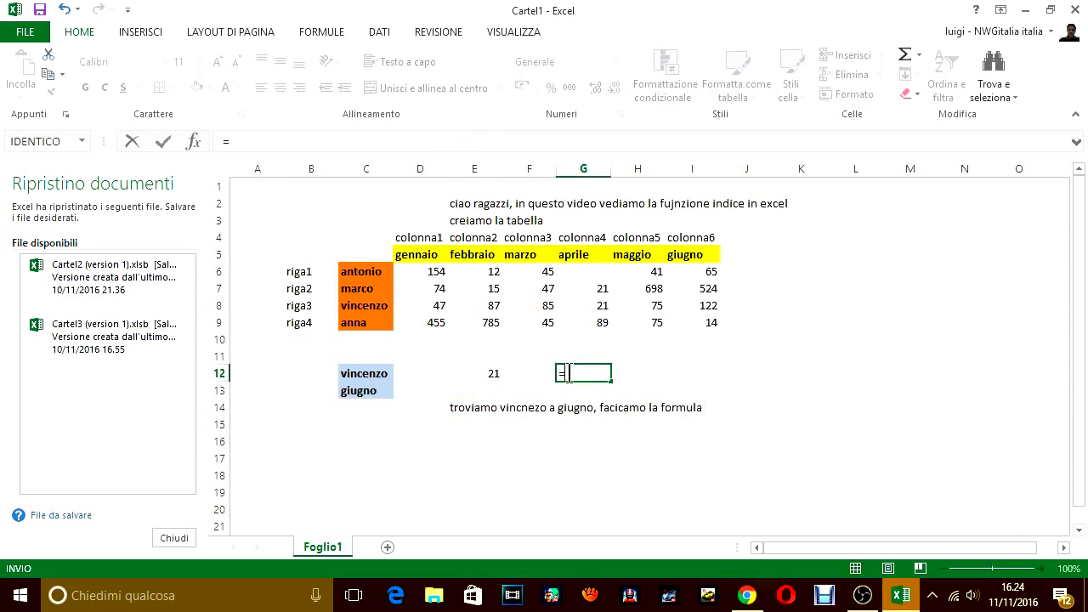
{"action": "type", "text": "indi"}
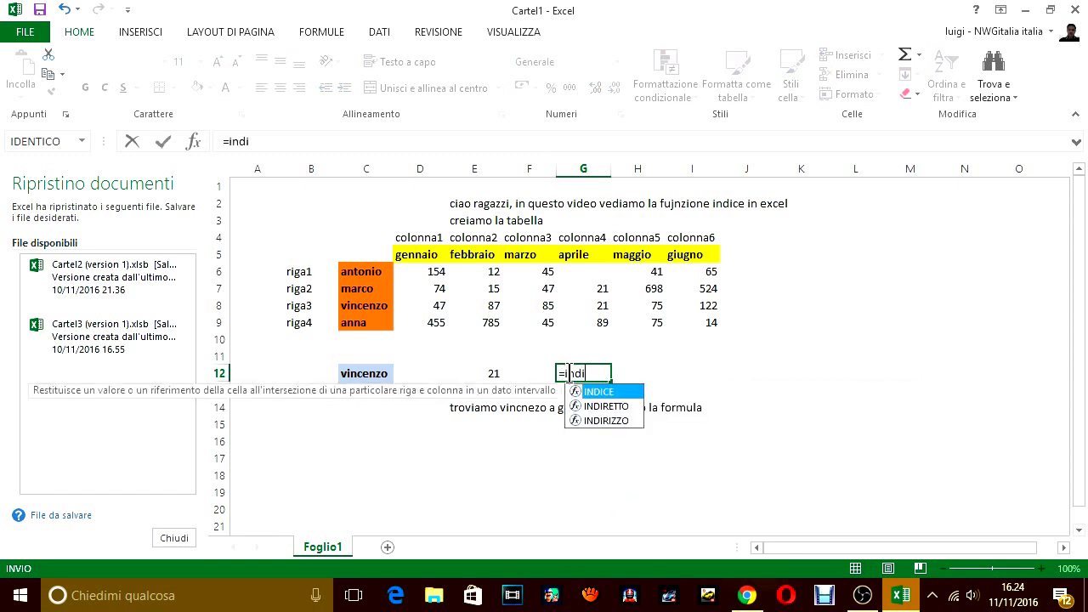
{"action": "key", "text": "Tab"}
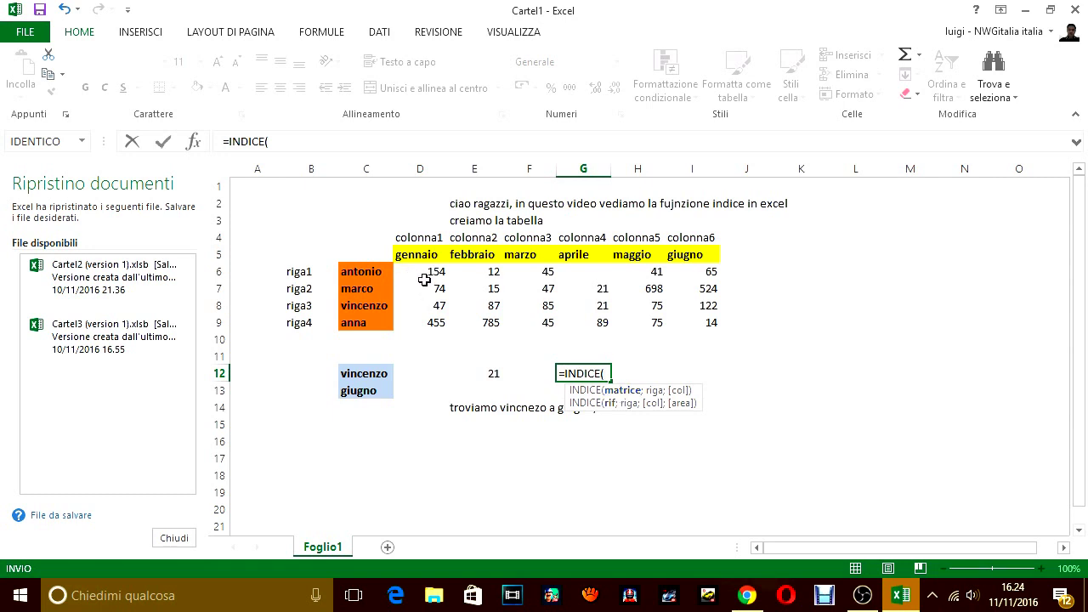
{"action": "mouse_move", "coordinate": [419, 273]}
{"action": "left_mouse_down"}
{"action": "mouse_move", "coordinate": [641, 323]}
{"action": "mouse_move", "coordinate": [710, 324]}
{"action": "left_mouse_up"}
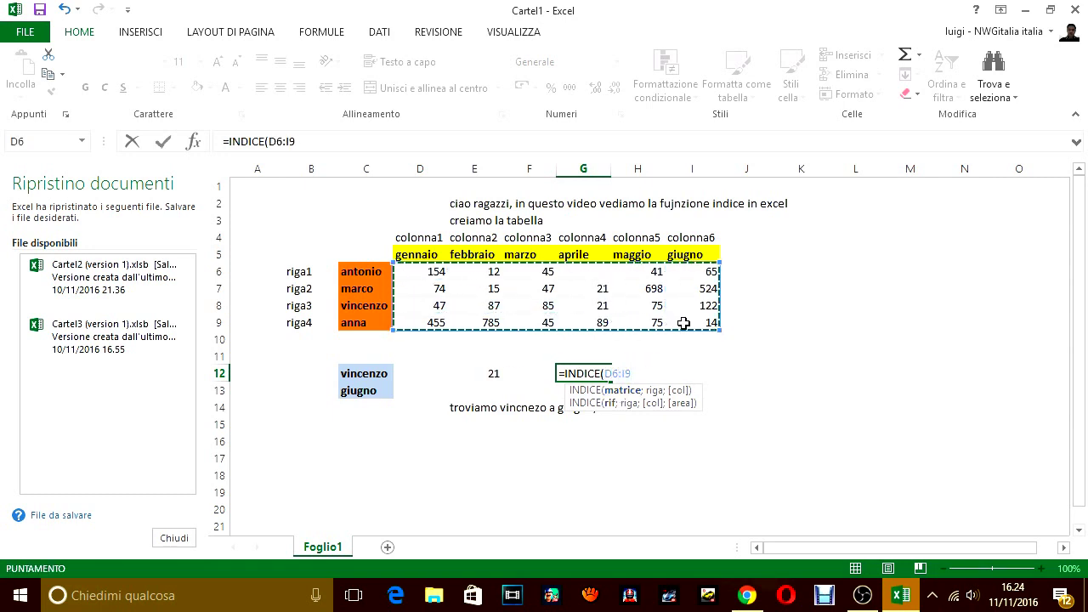
{"action": "type", "text": ";3"}
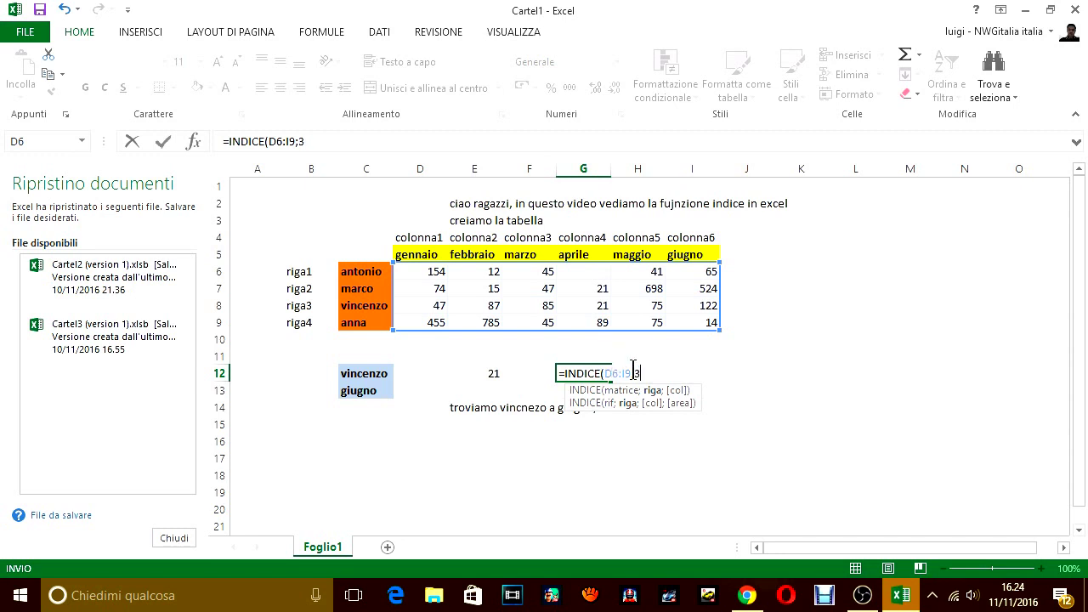
{"action": "type", "text": ";"}
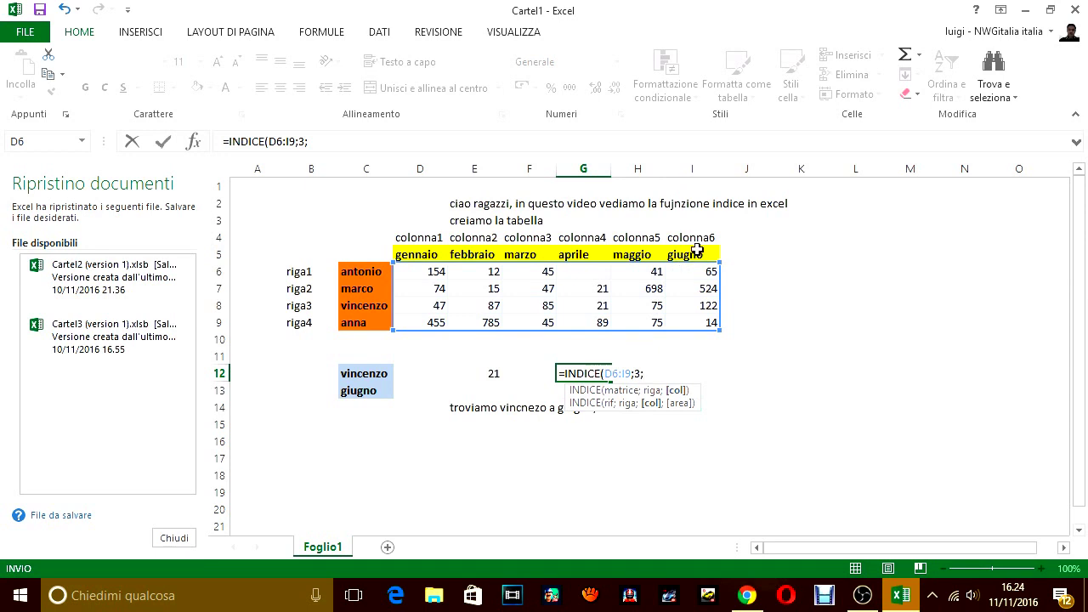
{"action": "type", "text": "6"}
{"action": "type", "text": ")"}
{"action": "key", "text": "Return"}
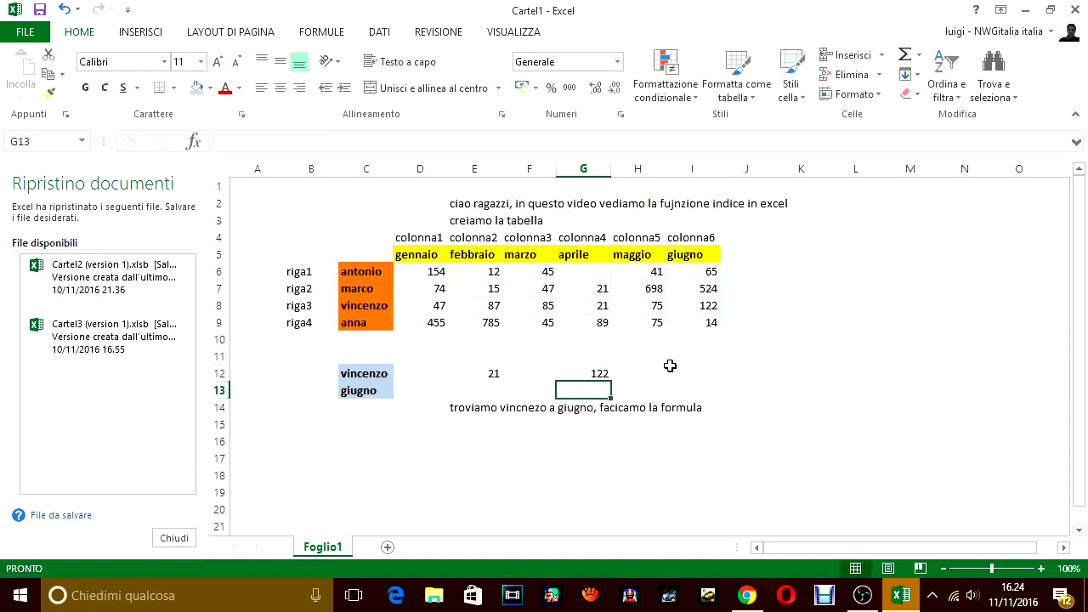
{"action": "left_click", "coordinate": [595, 372]}
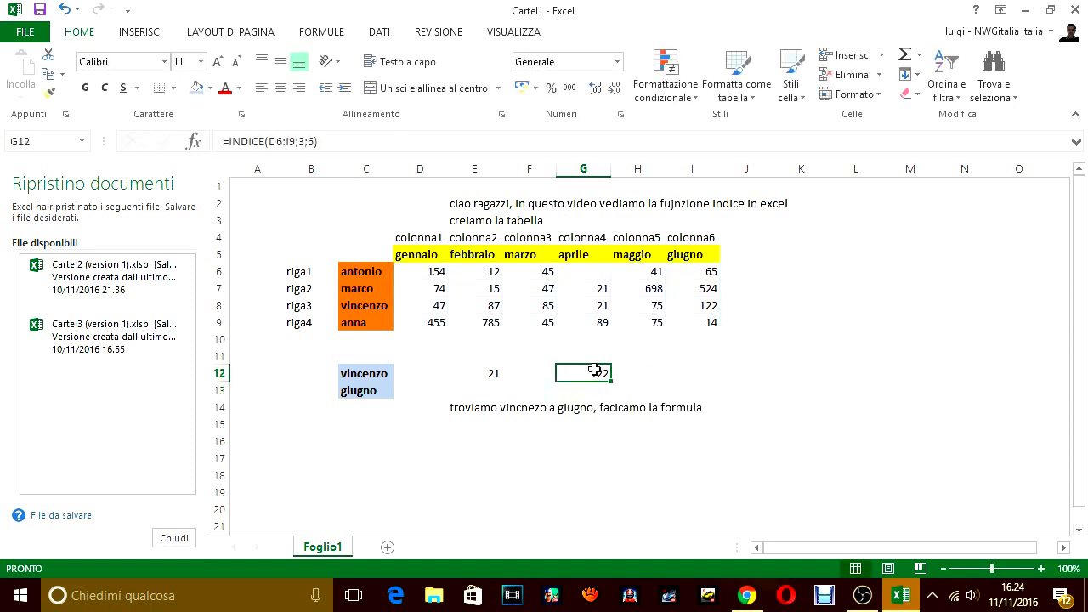
{"action": "left_click", "coordinate": [708, 304]}
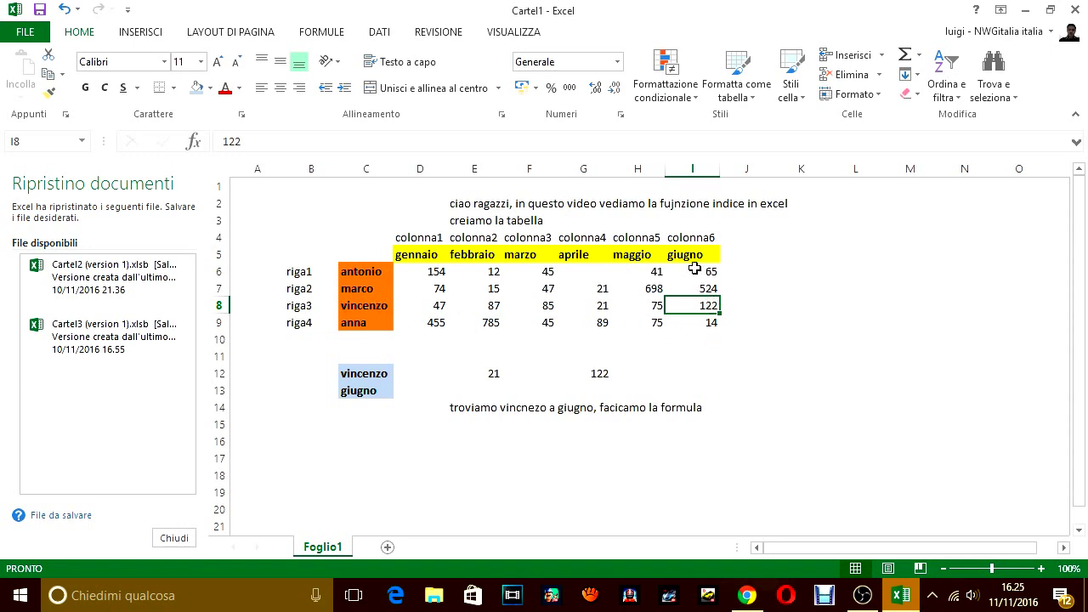
{"action": "left_click", "coordinate": [483, 425]}
- Write in E15 'come vedi inserendo la formula è uscito 122…', naming vincenzo's giugno number
{"action": "type", "text": "come "}
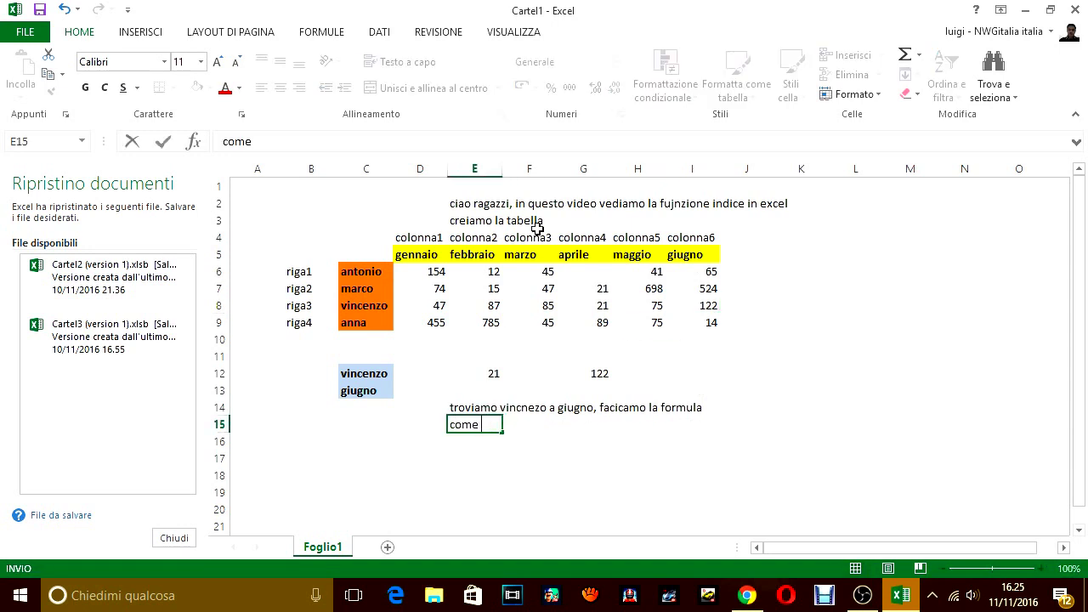
{"action": "type", "text": "vedi"}
{"action": "type", "text": " inser"}
{"action": "type", "text": "endo la fom"}
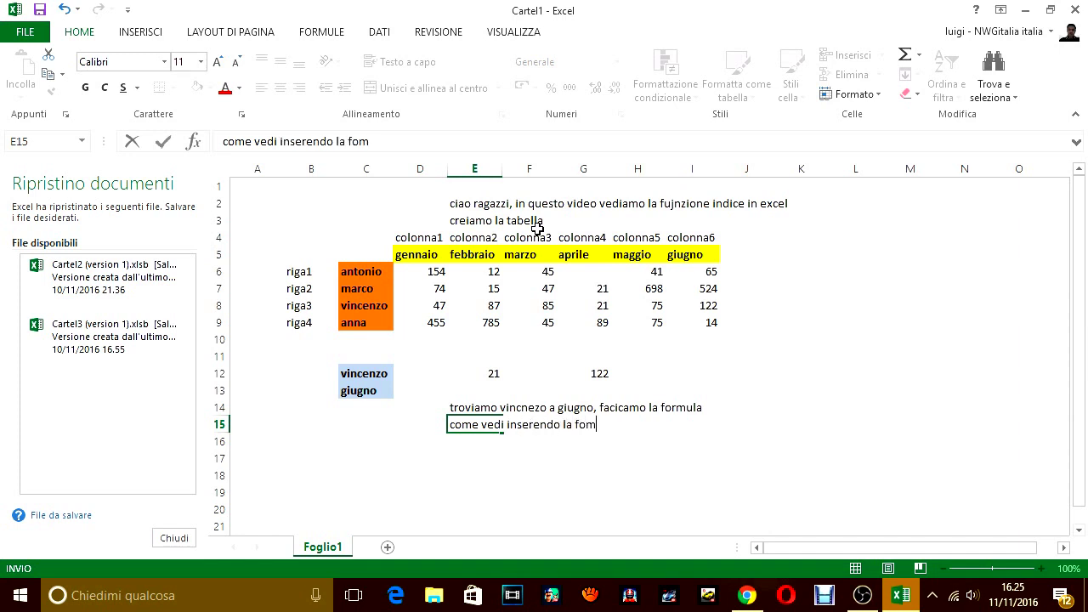
{"action": "key", "text": "BackSpace"}
{"action": "type", "text": "rmula è"}
{"action": "type", "text": " uscito 1"}
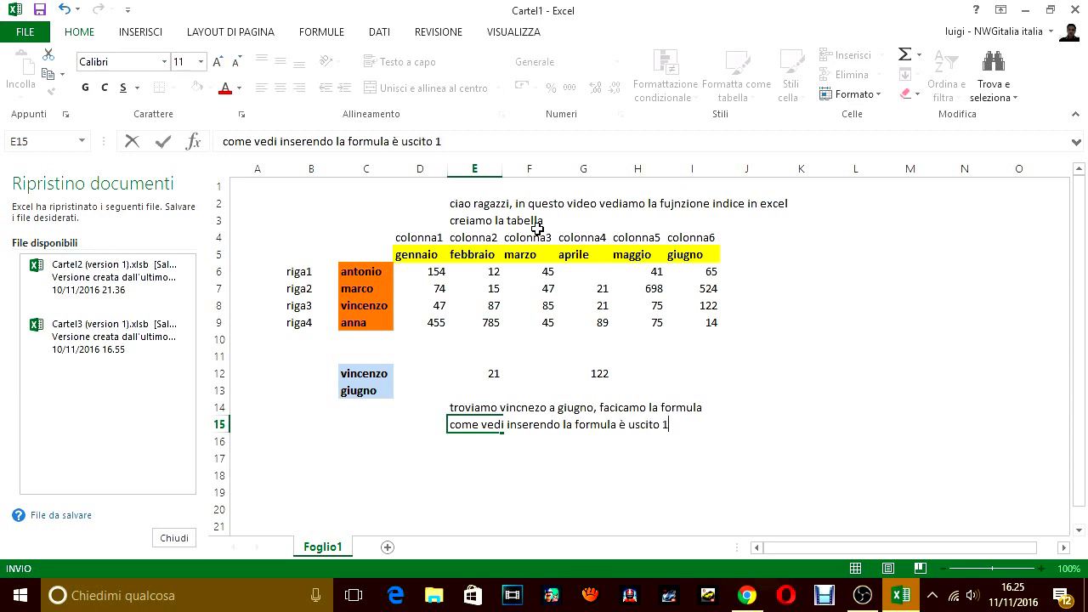
{"action": "type", "text": "22 che "}
{"action": "type", "text": "è il nm"}
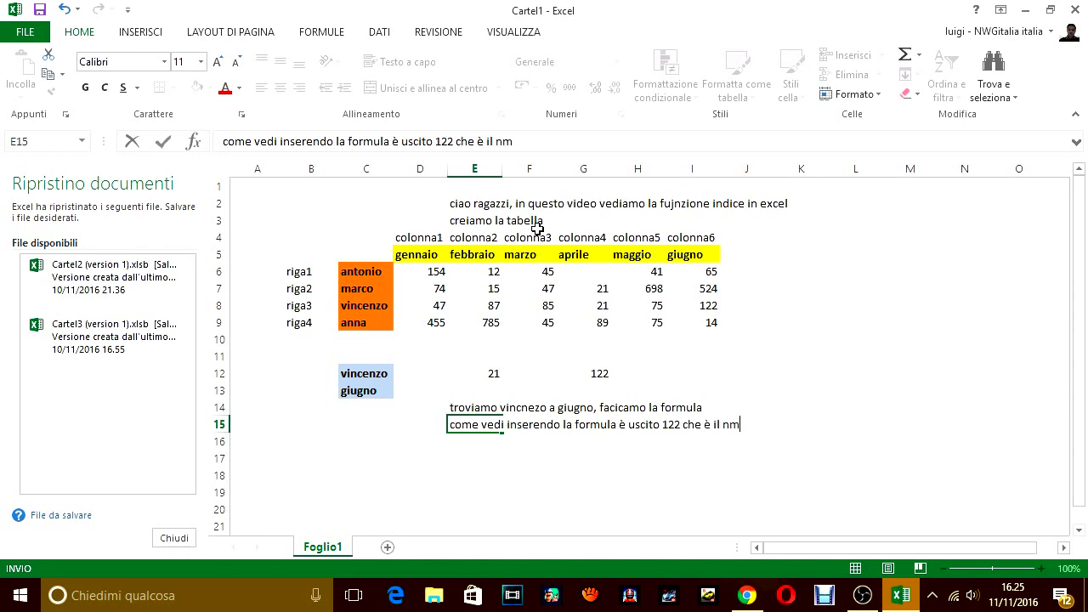
{"action": "key", "text": "BackSpace"}
{"action": "type", "text": "um ch"}
{"action": "type", "text": " ecorre"}
{"action": "key", "text": "BackSpace"}
{"action": "key", "text": "BackSpace"}
{"action": "key", "text": "BackSpace"}
{"action": "key", "text": "BackSpace"}
{"action": "type", "text": "he cor"}
{"action": "type", "text": "risponde"}
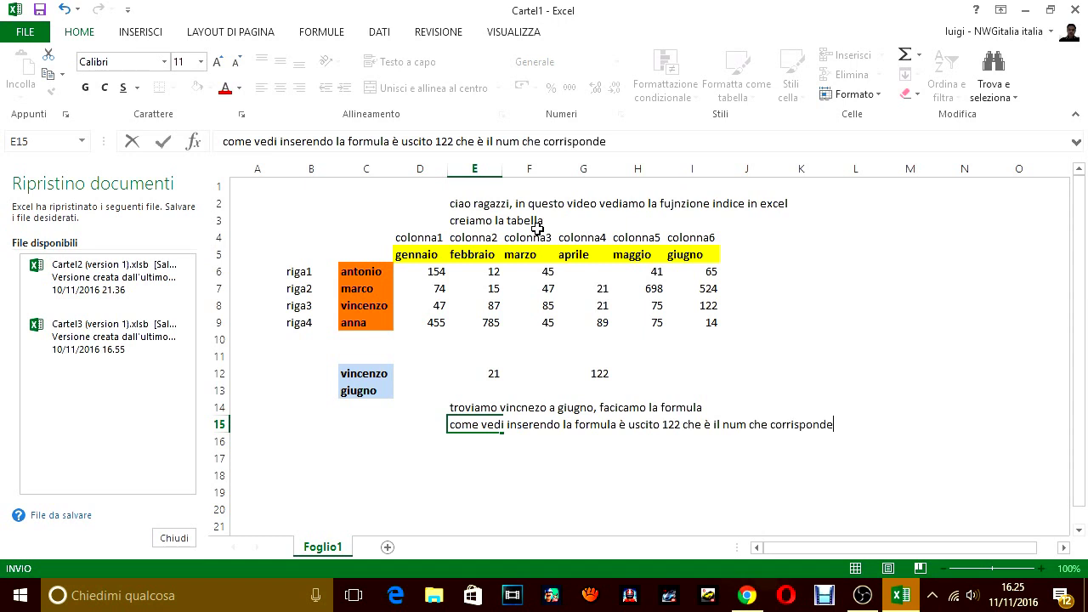
{"action": "type", "text": " a vinc"}
{"action": "type", "text": "eno "}
{"action": "type", "text": "a giugno."}
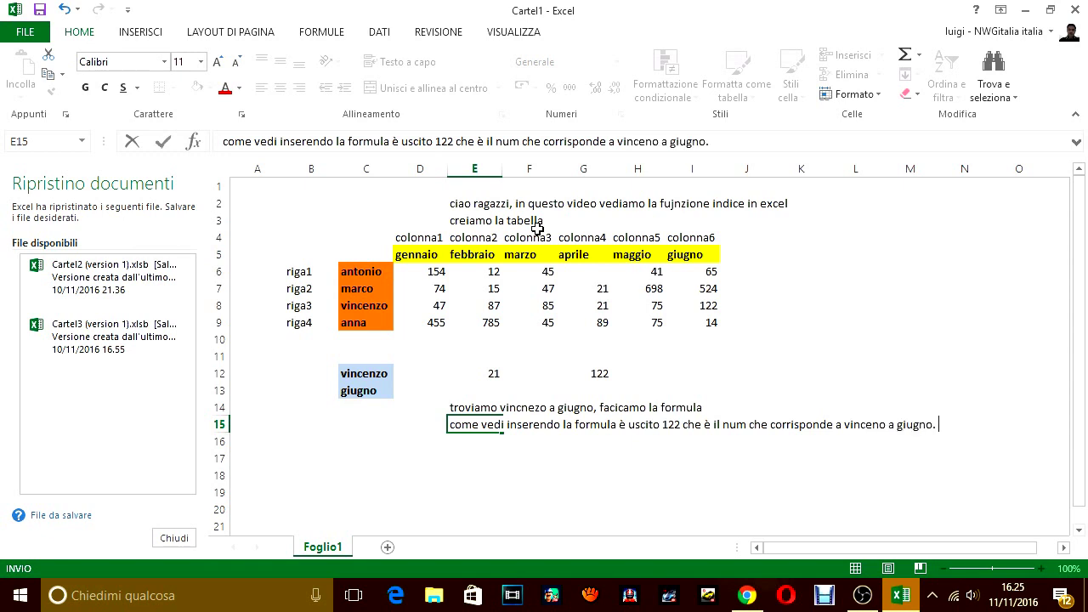
{"action": "key", "text": "Return"}
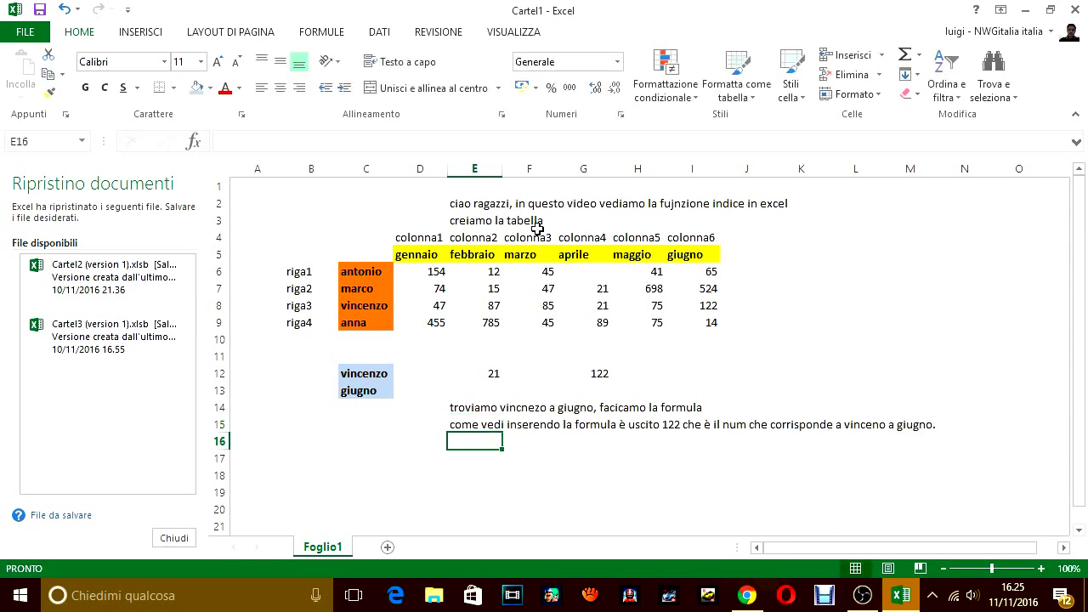
- Enter in E16 'la formula va inserita correttamente con la sintassi che hai visto, altrimenti ti esce errore'
{"action": "type", "text": "la fo"}
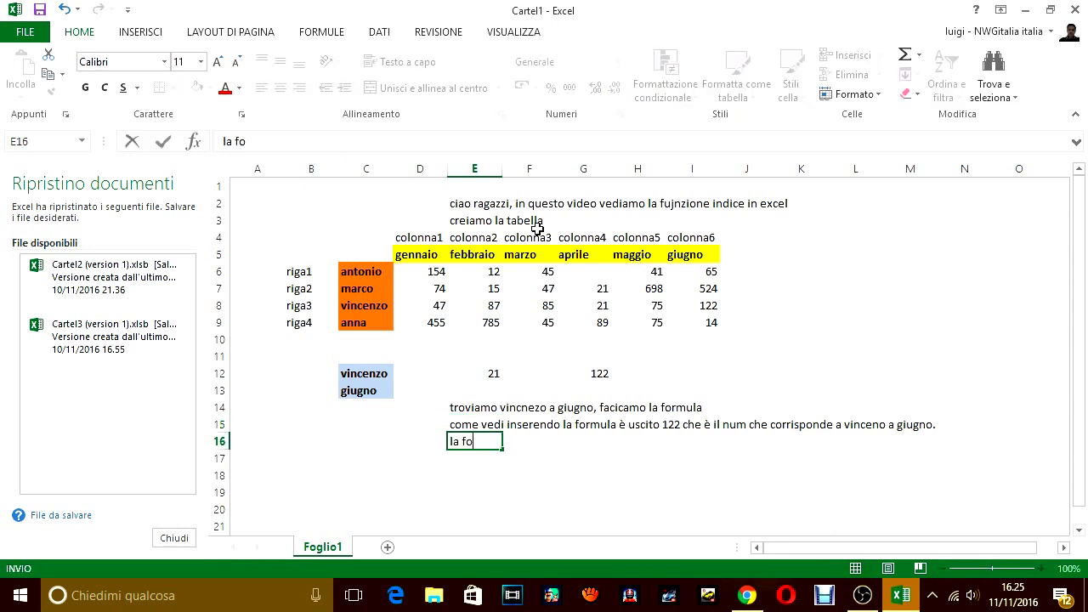
{"action": "type", "text": "rmula v"}
{"action": "type", "text": "a inserita c"}
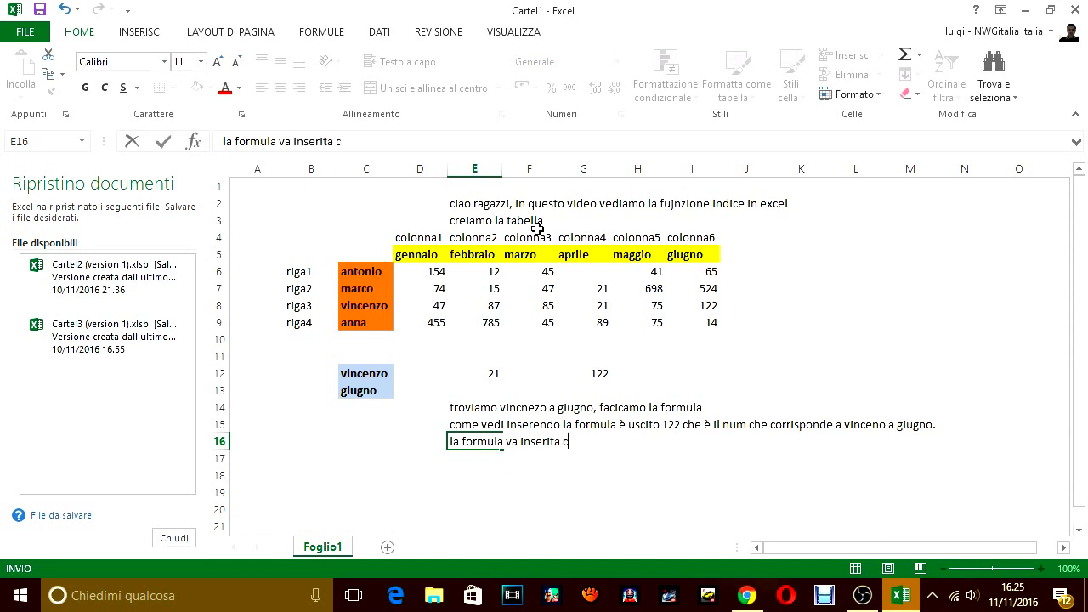
{"action": "type", "text": "orrettamente "}
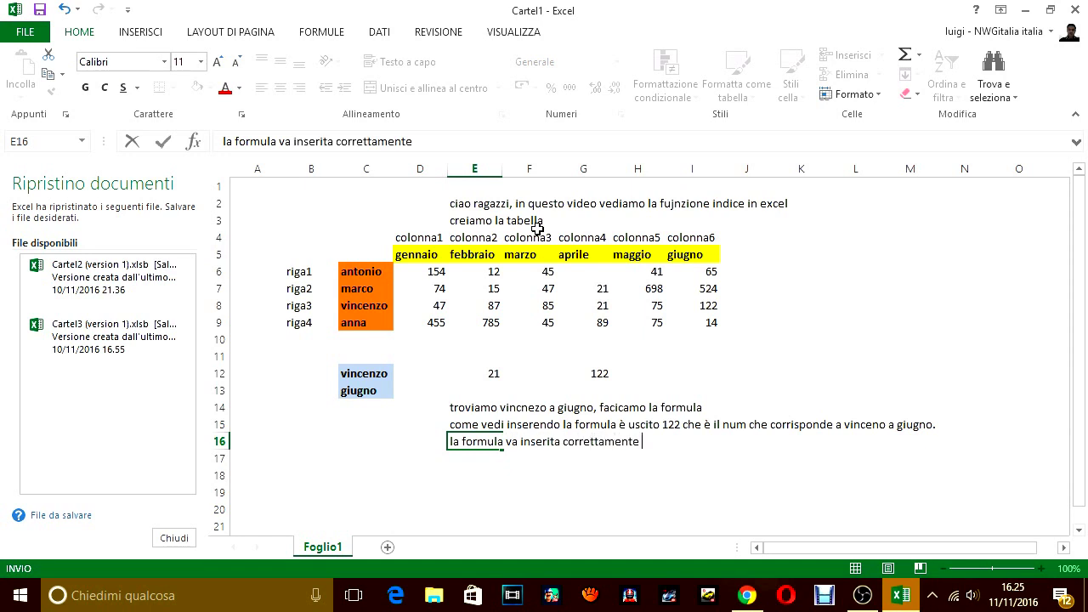
{"action": "type", "text": "con la"}
{"action": "type", "text": " sins"}
{"action": "key", "text": "BackSpace"}
{"action": "type", "text": "te con la sintas"}
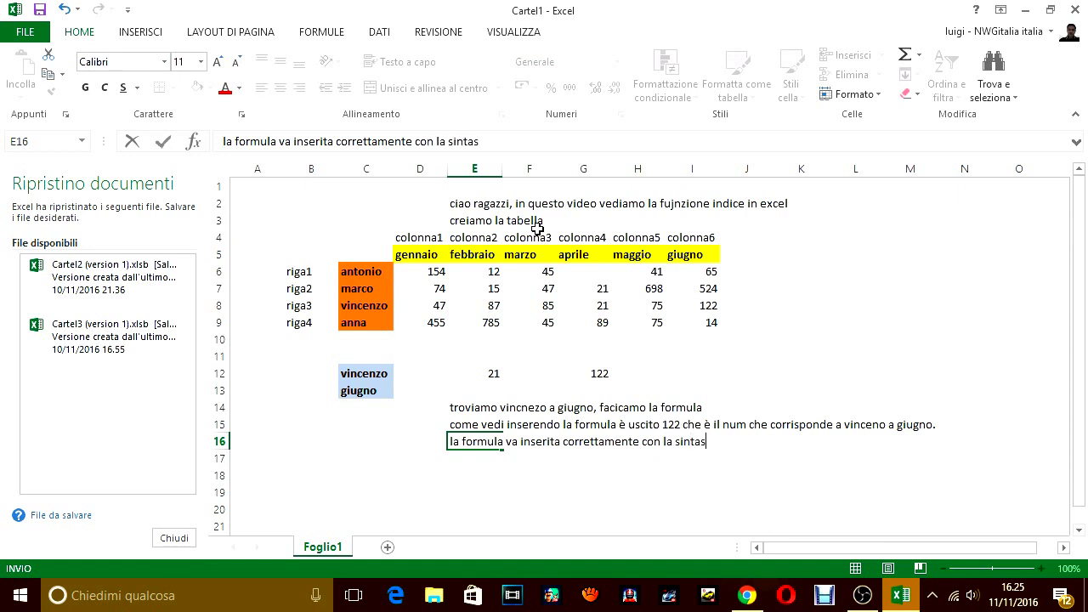
{"action": "type", "text": "si che"}
{"action": "type", "text": " hai visto, alt"}
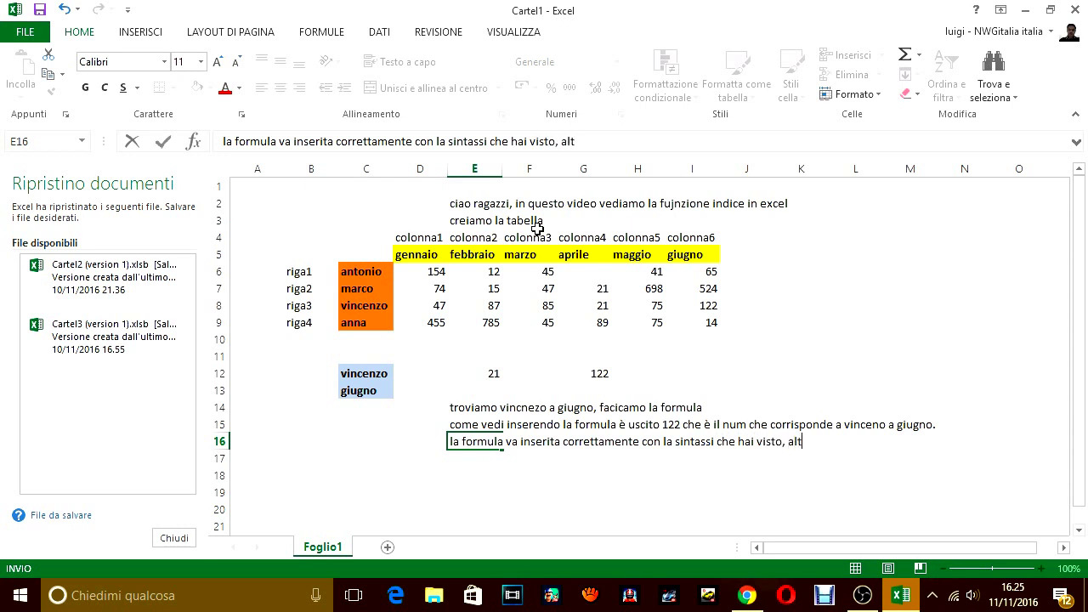
{"action": "type", "text": "rimenti ti e"}
{"action": "type", "text": "sce errore"}
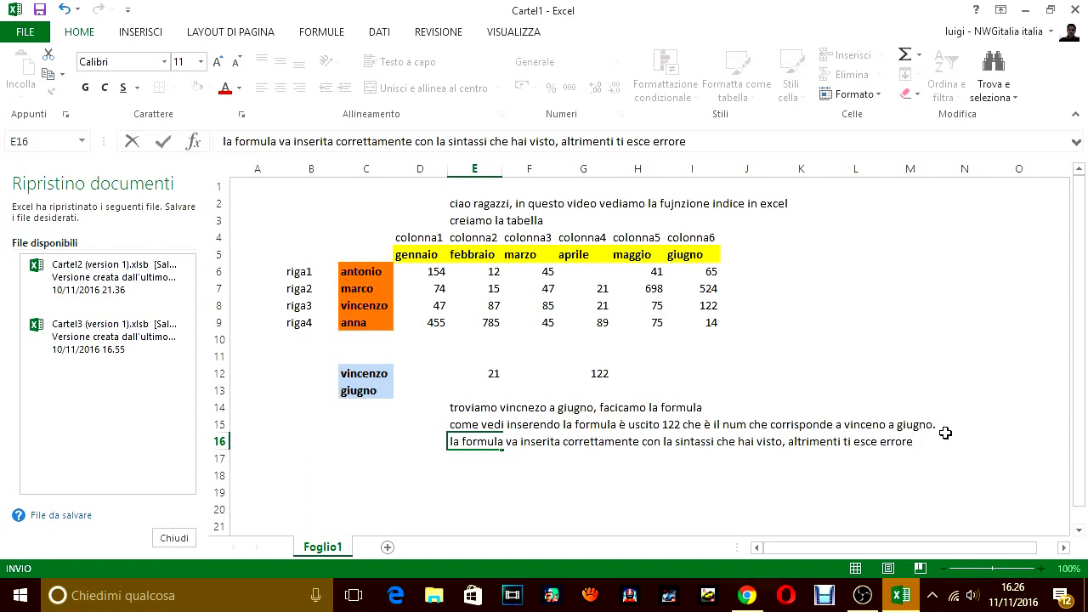
{"action": "key", "text": "Return"}
- Type 'faccio ancora un esempio, se voglio trovare anna a aprile' into E17
{"action": "type", "text": "f"}
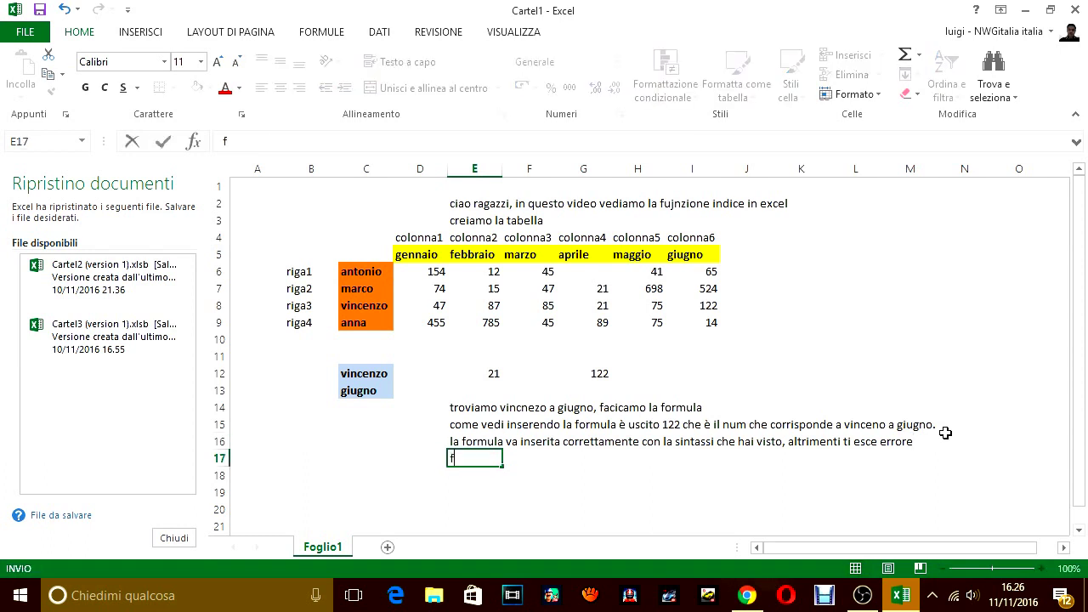
{"action": "type", "text": "accio a"}
{"action": "type", "text": "ncor ana"}
{"action": "key", "text": "BackSpace"}
{"action": "key", "text": "BackSpace"}
{"action": "key", "text": "BackSpace"}
{"action": "key", "text": "BackSpace"}
{"action": "type", "text": "a un se"}
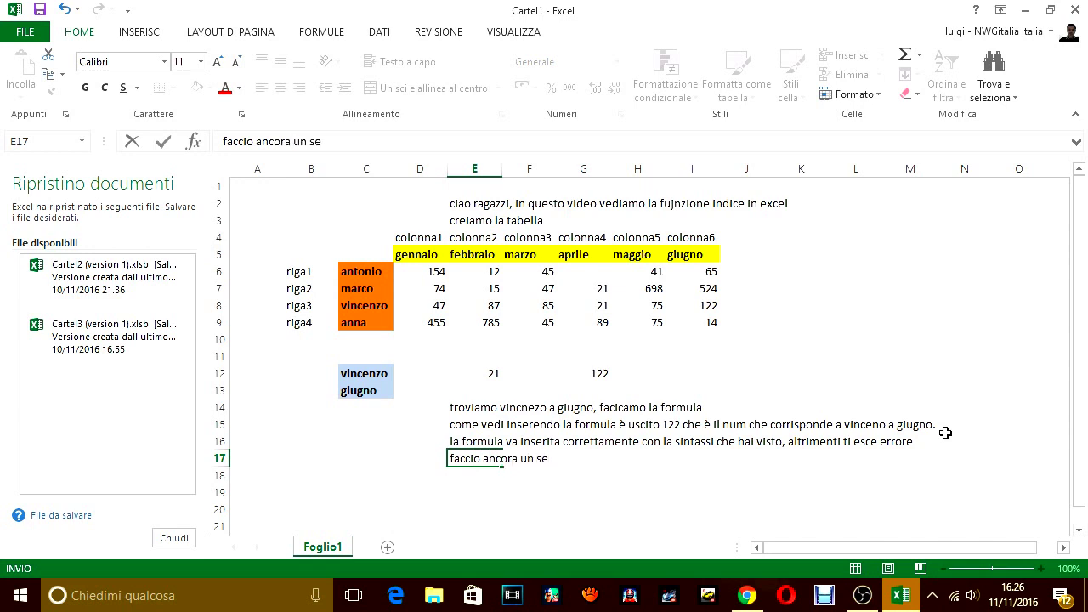
{"action": "key", "text": "BackSpace"}
{"action": "key", "text": "BackSpace"}
{"action": "type", "text": "es"}
{"action": "type", "text": "empio, "}
{"action": "type", "text": "se vogl"}
{"action": "key", "text": "BackSpace"}
{"action": "key", "text": "BackSpace"}
{"action": "type", "text": "gl"}
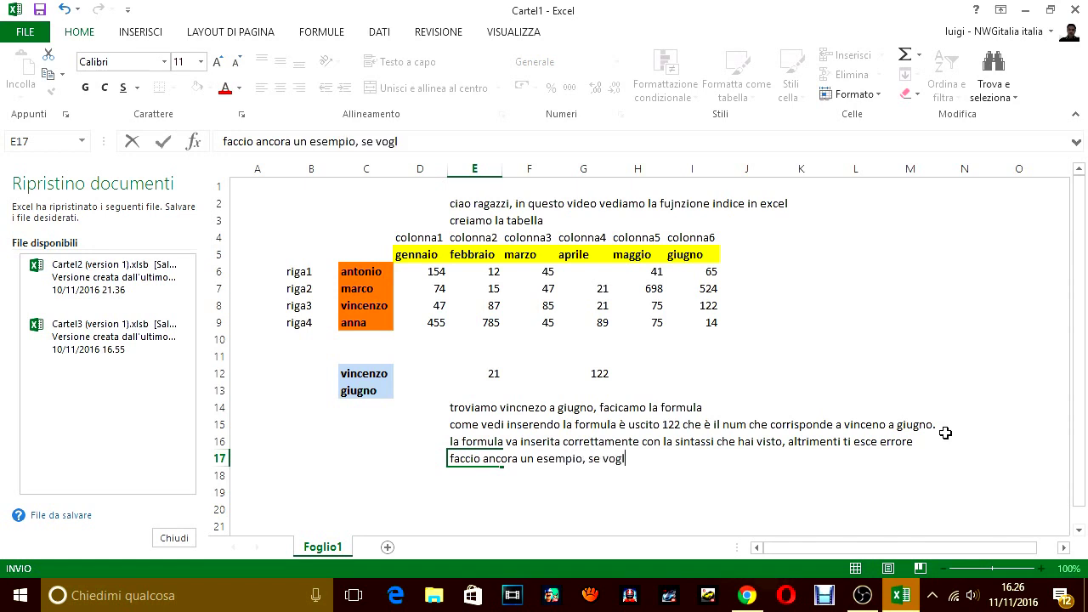
{"action": "type", "text": "io trovare "}
{"action": "type", "text": "a"}
{"action": "type", "text": "nna a"}
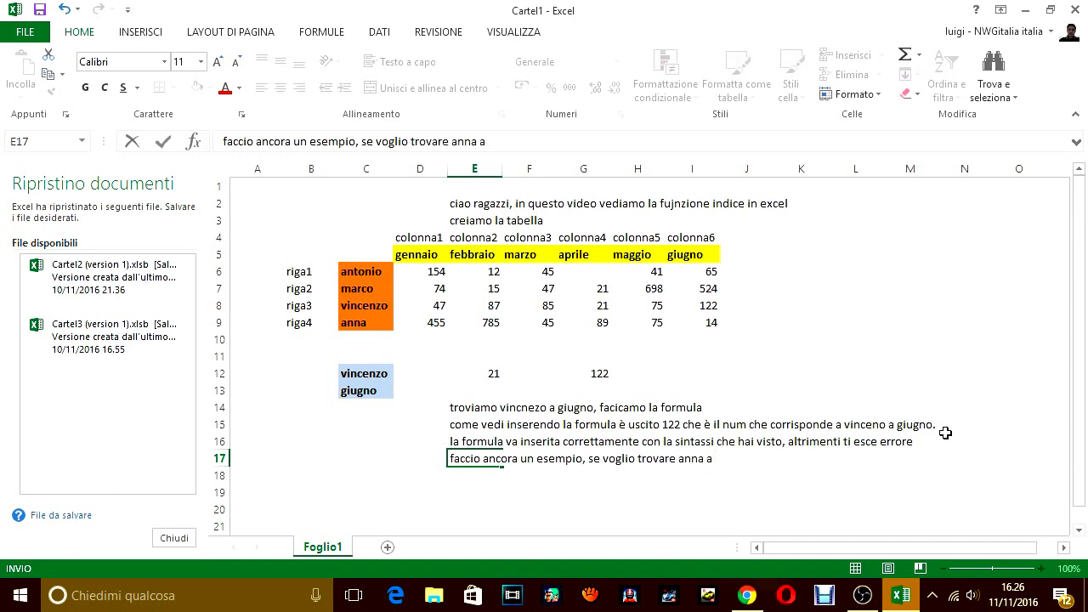
{"action": "type", "text": " apr"}
{"action": "type", "text": "ile"}
- Enter =INDICE(D6:I9;4;4) in I12 and confirm its result 89 matches anna's aprile value in G9
{"action": "left_click", "coordinate": [693, 376]}
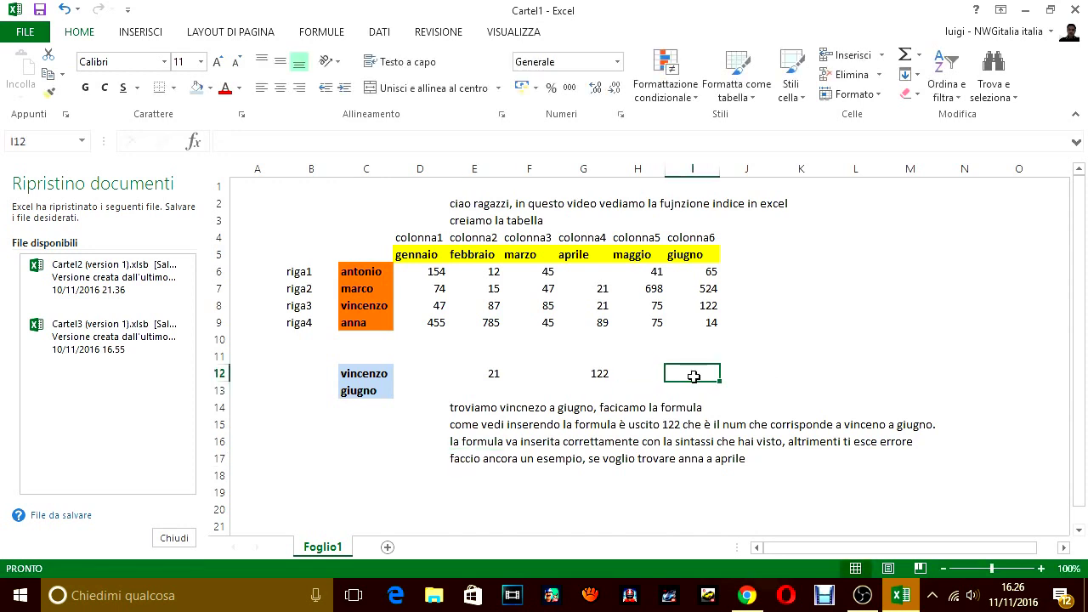
{"action": "type", "text": "=indi"}
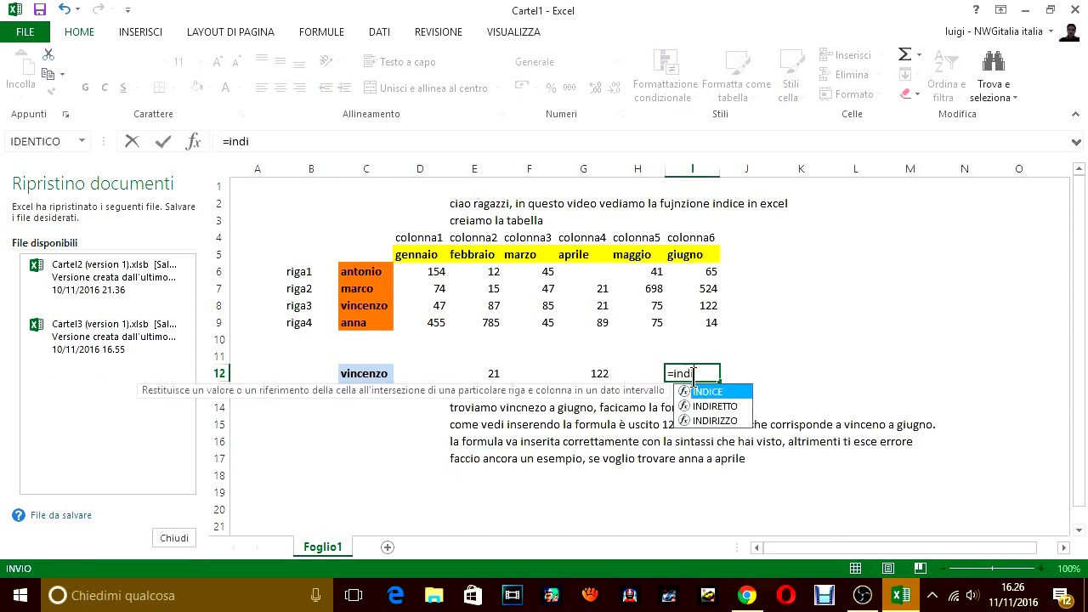
{"action": "key", "text": "Tab"}
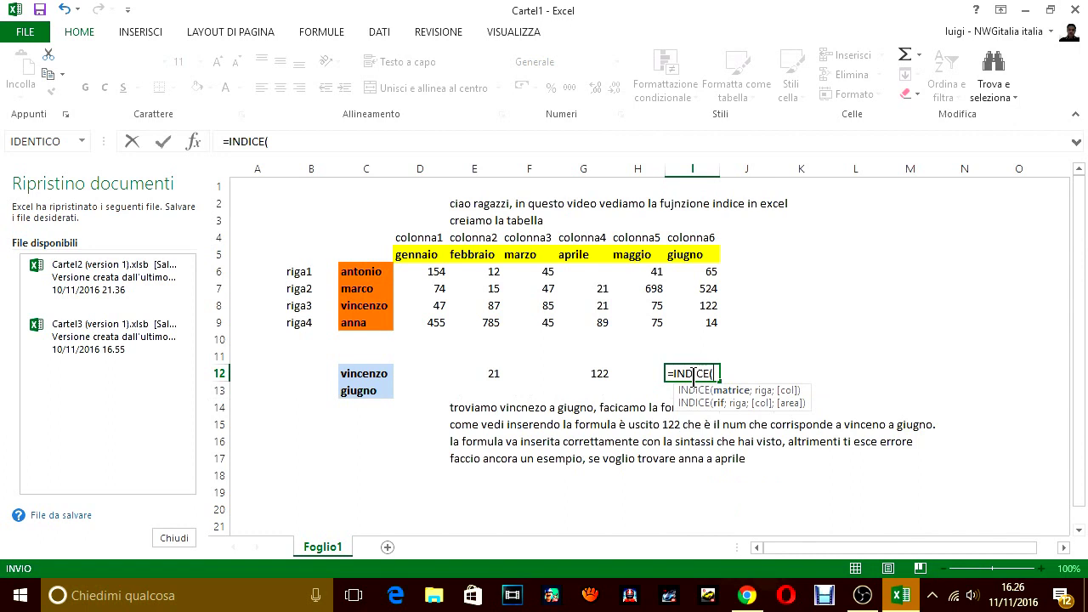
{"action": "mouse_move", "coordinate": [403, 272]}
{"action": "left_mouse_down"}
{"action": "mouse_move", "coordinate": [518, 305]}
{"action": "mouse_move", "coordinate": [689, 322]}
{"action": "left_mouse_up"}
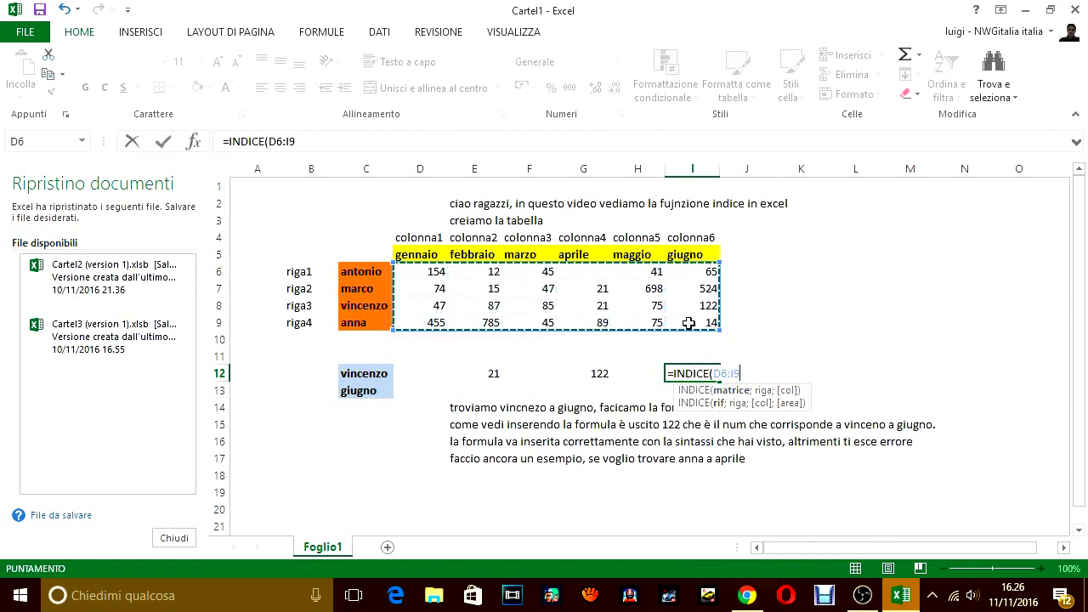
{"action": "type", "text": ";"}
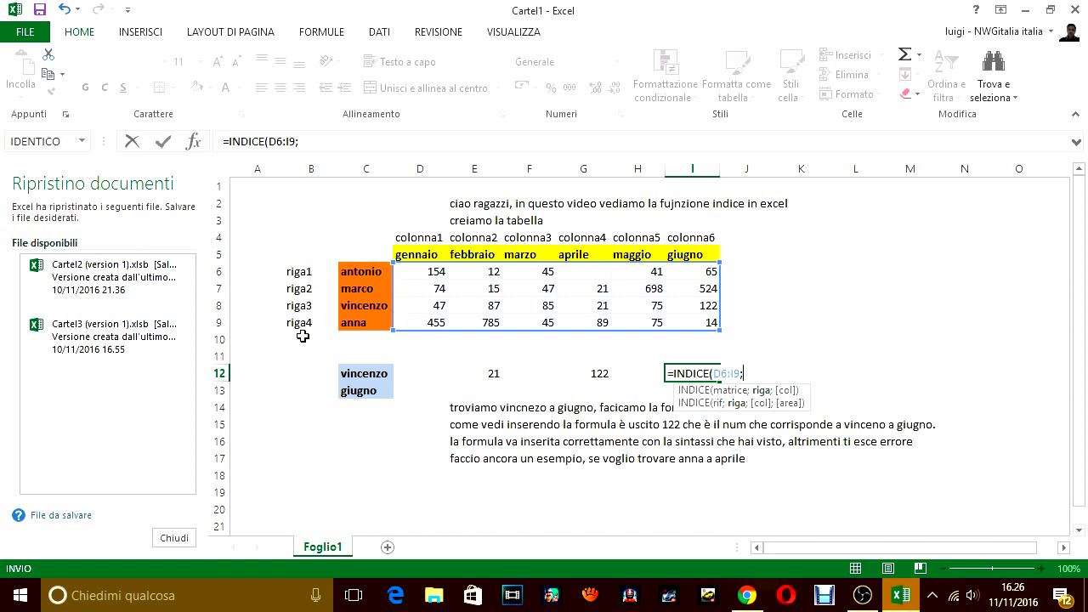
{"action": "type", "text": "4"}
{"action": "type", "text": ";"}
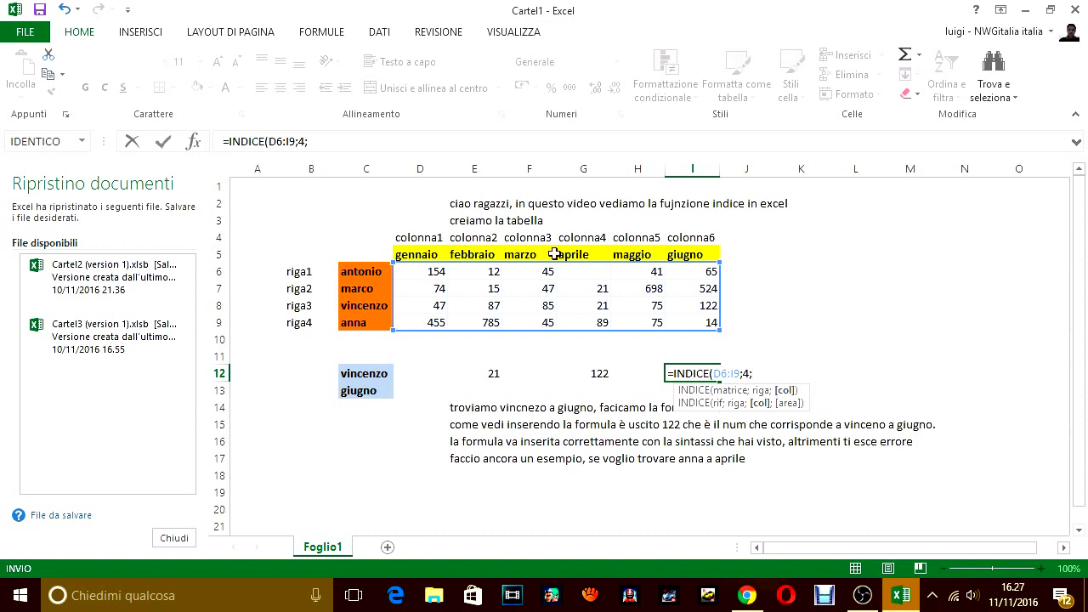
{"action": "type", "text": "4"}
{"action": "key", "text": "Return"}
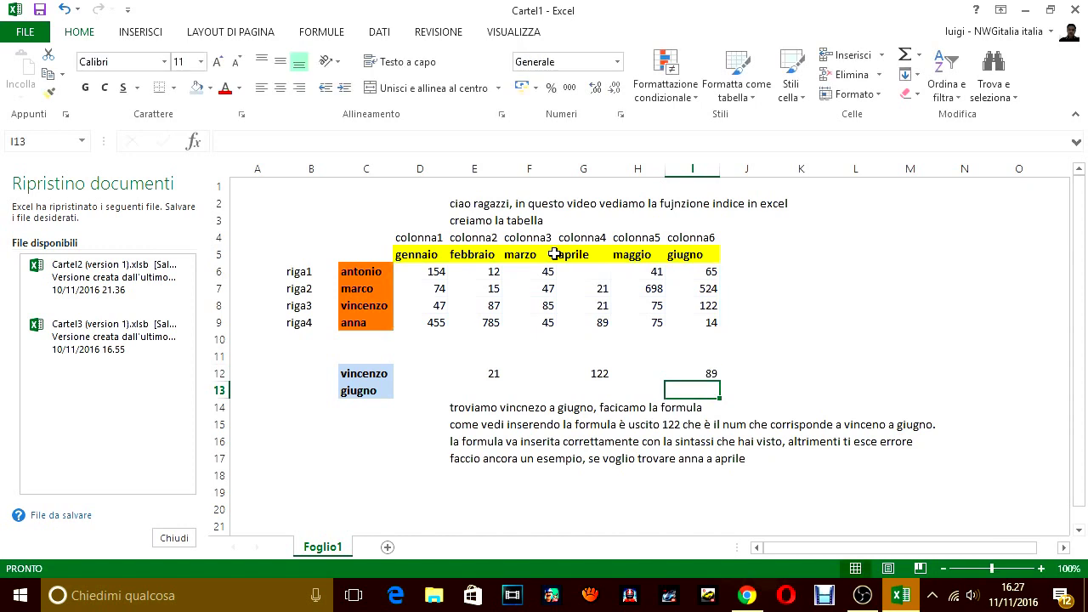
{"action": "left_click", "coordinate": [364, 323]}
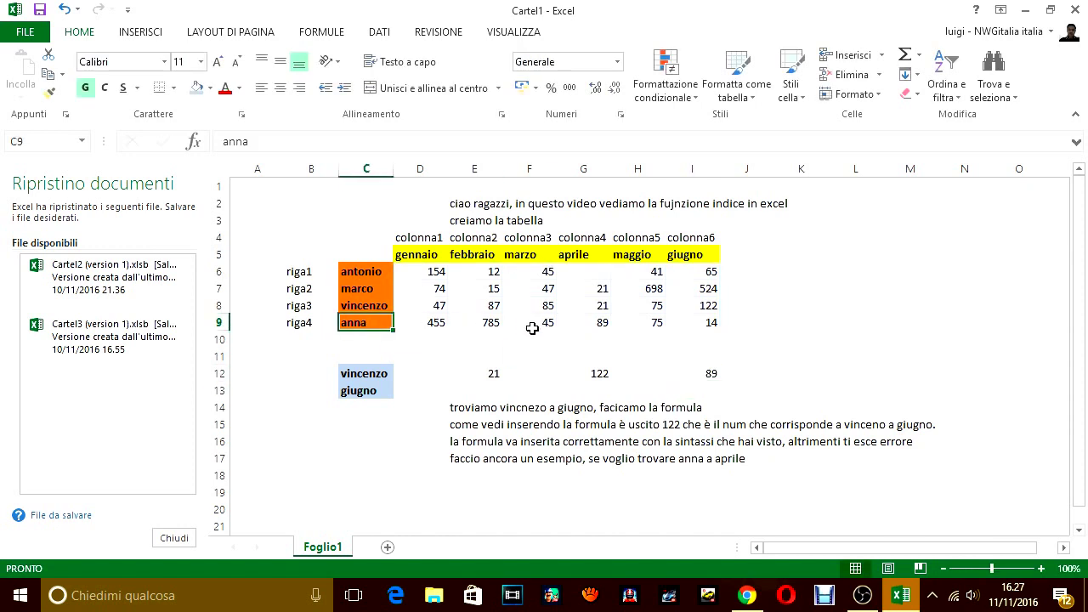
{"action": "left_click", "coordinate": [601, 322]}
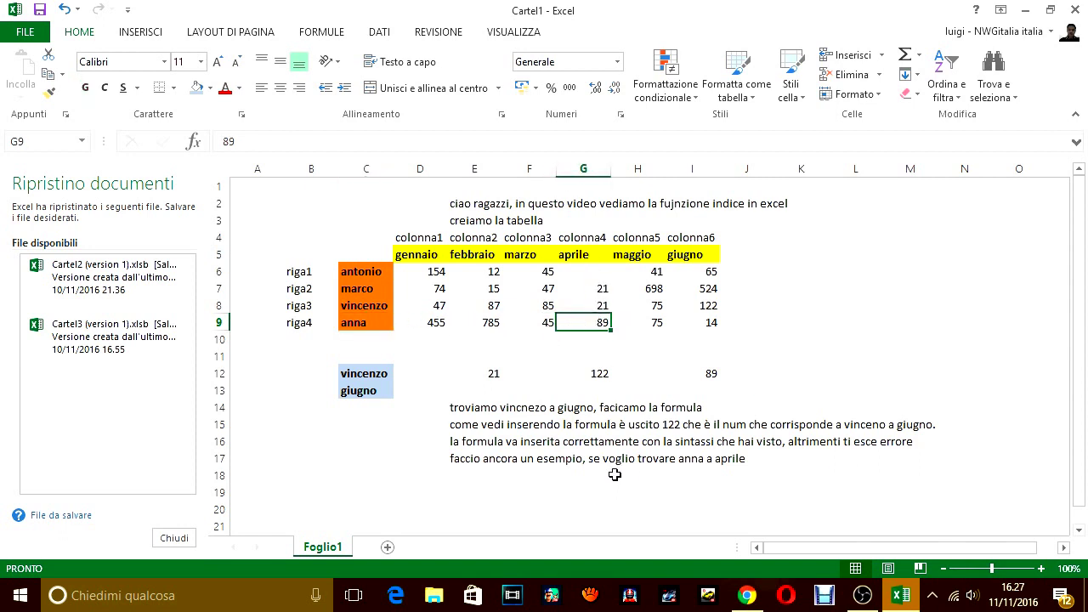
{"action": "left_click", "coordinate": [476, 477]}
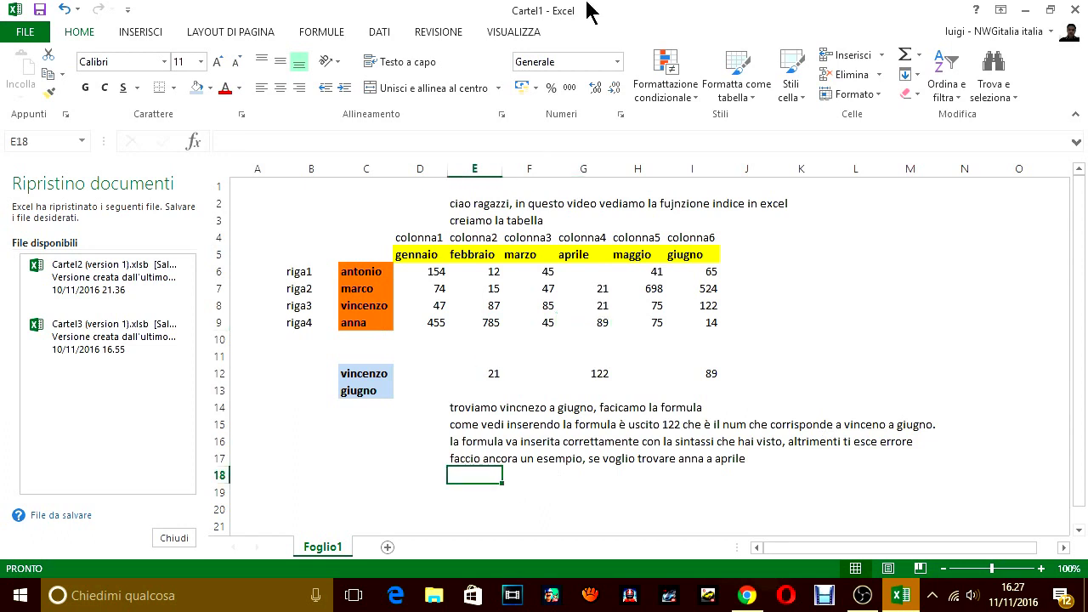
- Write in E18 'come visto ho trovato 89 che è il nmero di anna ad aprile'
{"action": "type", "text": "come"}
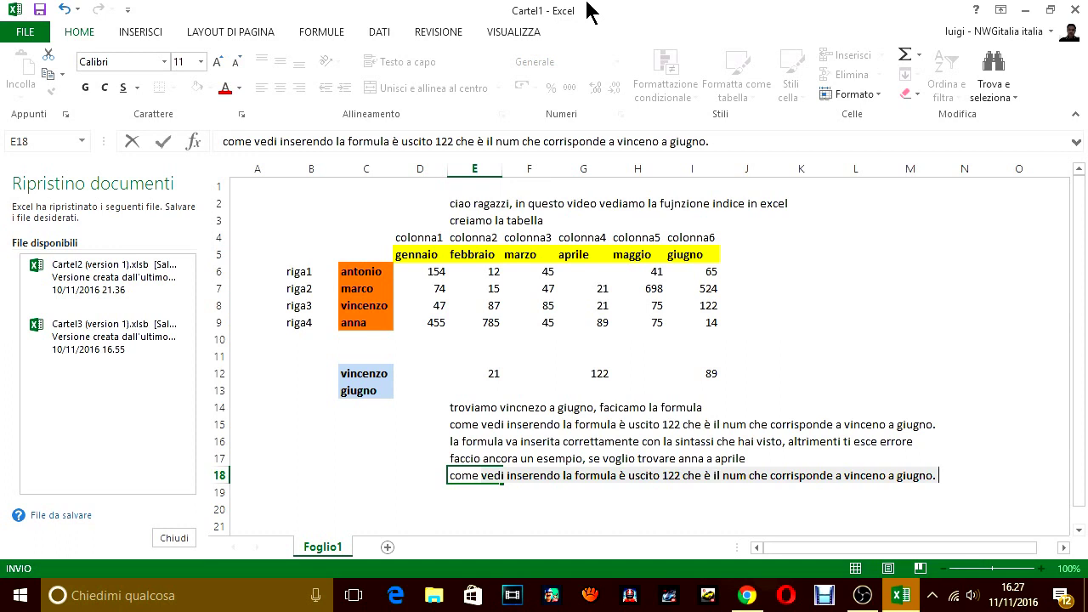
{"action": "type", "text": "ist"}
{"action": "key", "text": "BackSpace"}
{"action": "key", "text": "BackSpace"}
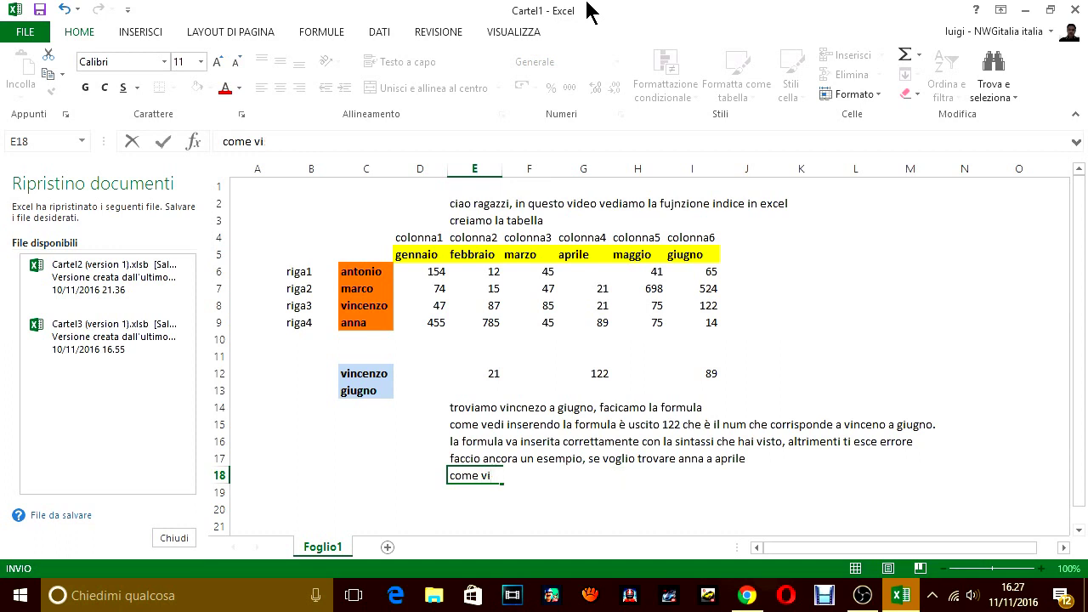
{"action": "type", "text": "sto ho tro"}
{"action": "type", "text": "vato "}
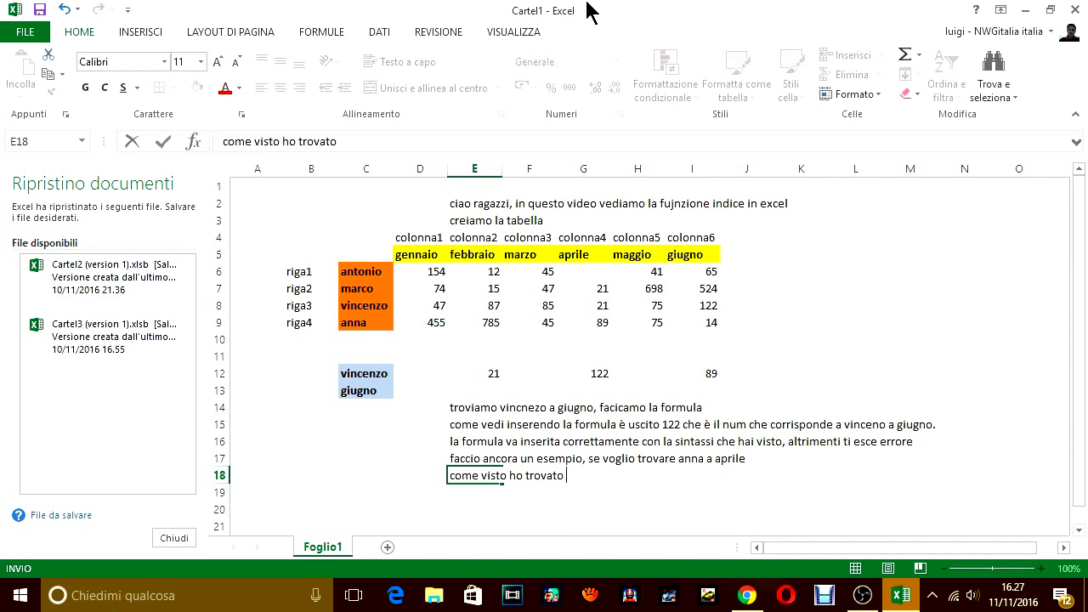
{"action": "type", "text": "89 c"}
{"action": "type", "text": "he è il nm"}
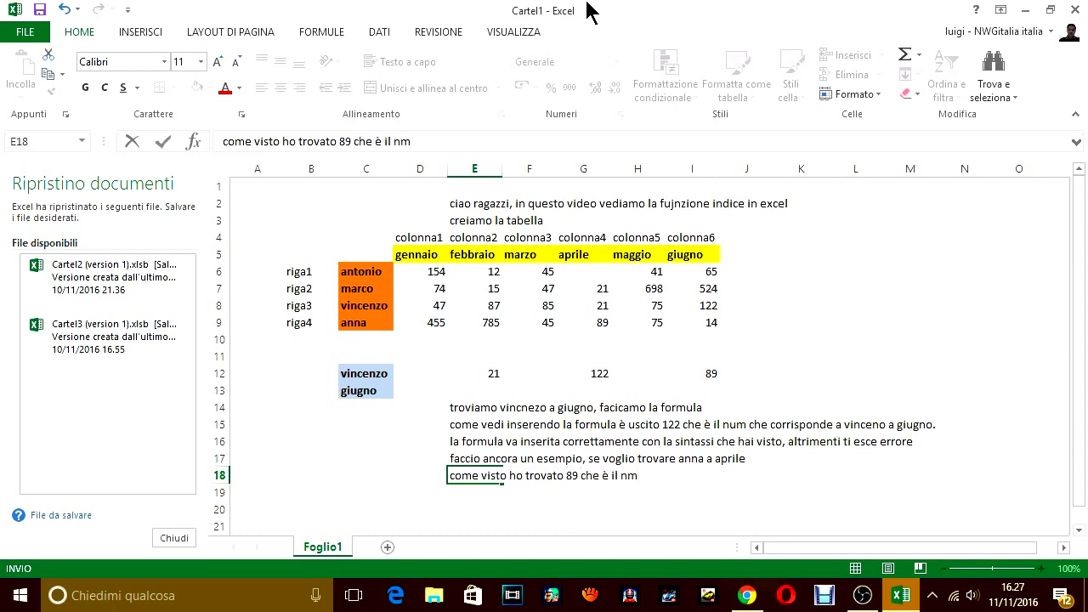
{"action": "type", "text": "ero di anna a"}
{"action": "type", "text": "d apri"}
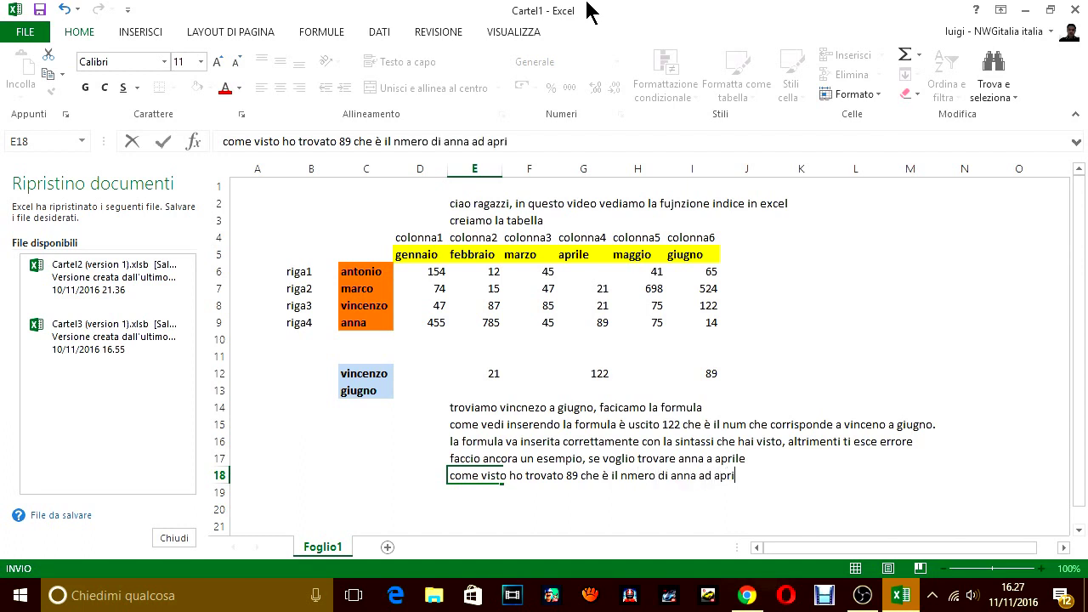
{"action": "type", "text": "le."}
{"action": "key", "text": "Return"}
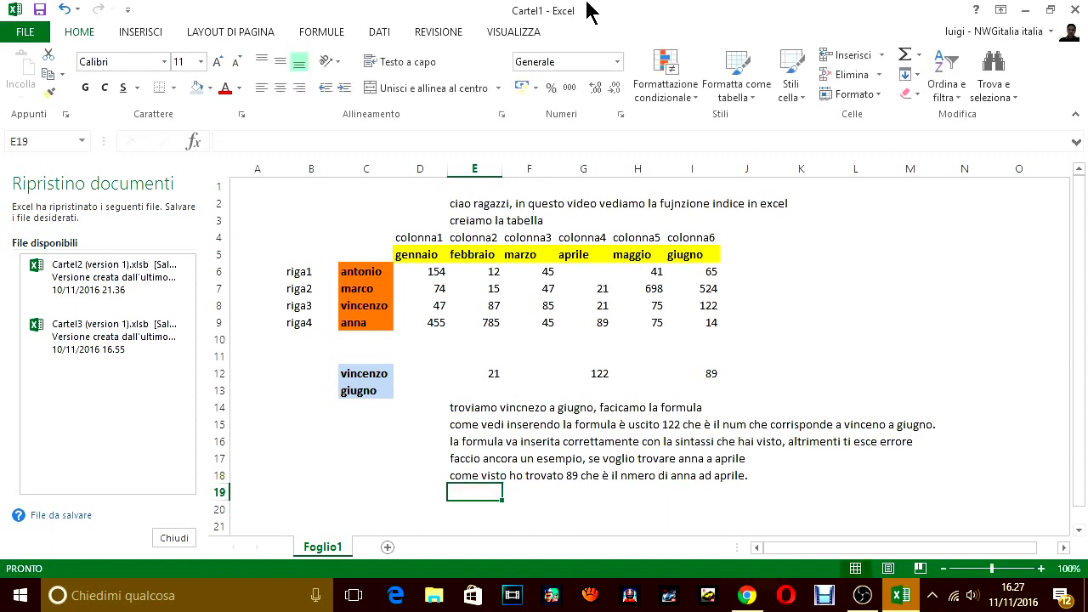
- Add the E19 note that this formula only helps understanding and is scomoda (awkward) to use
{"action": "type", "text": "cquesta"}
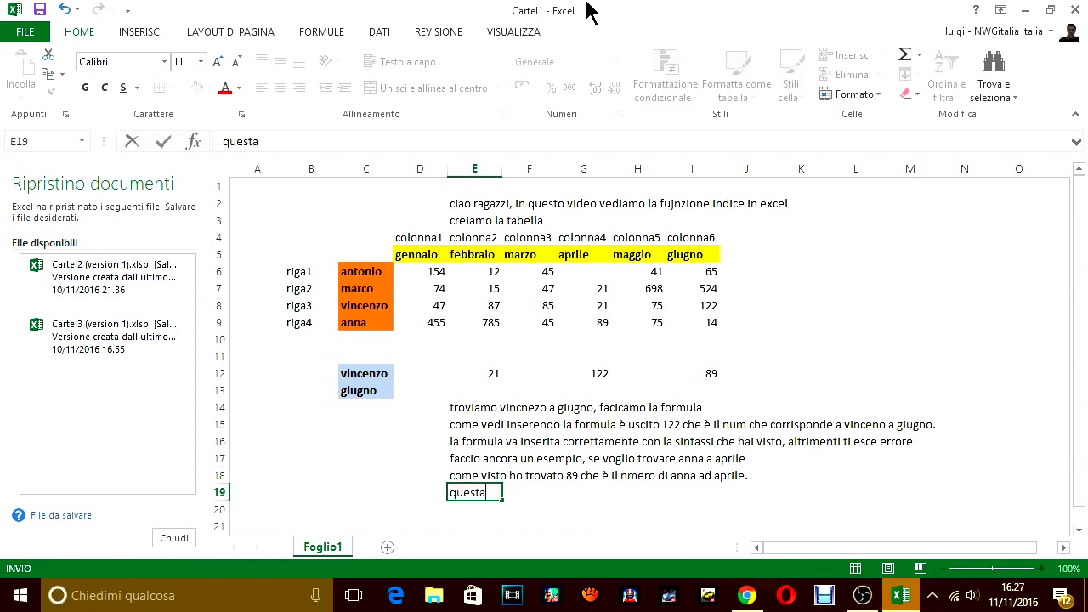
{"action": "type", "text": " formula "}
{"action": "type", "text": "serve sol"}
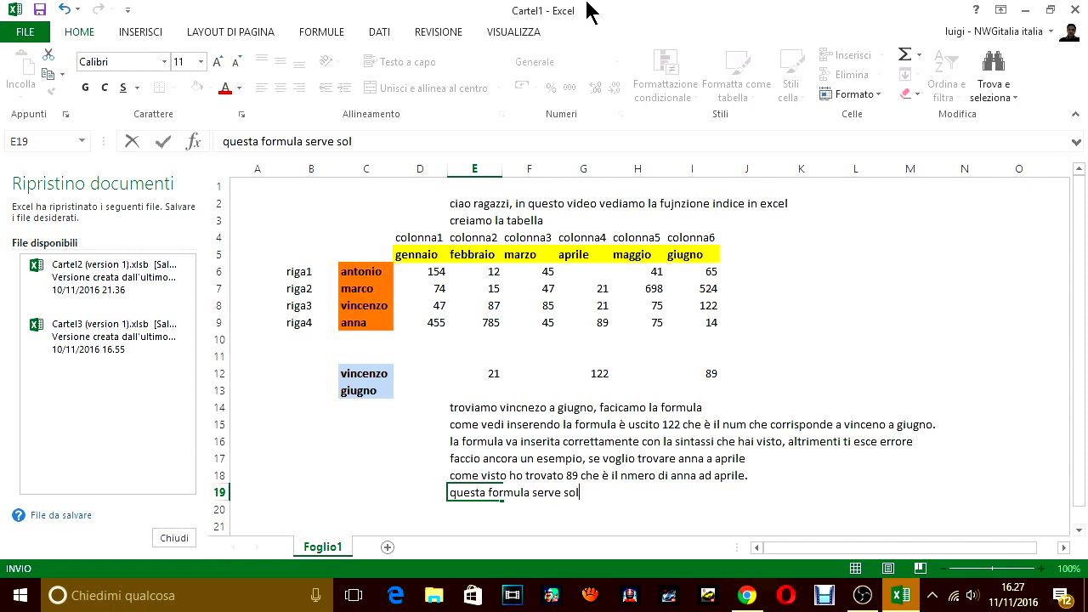
{"action": "type", "text": "o a farti ca"}
{"action": "type", "text": "pire la"}
{"action": "key", "text": "BackSpace"}
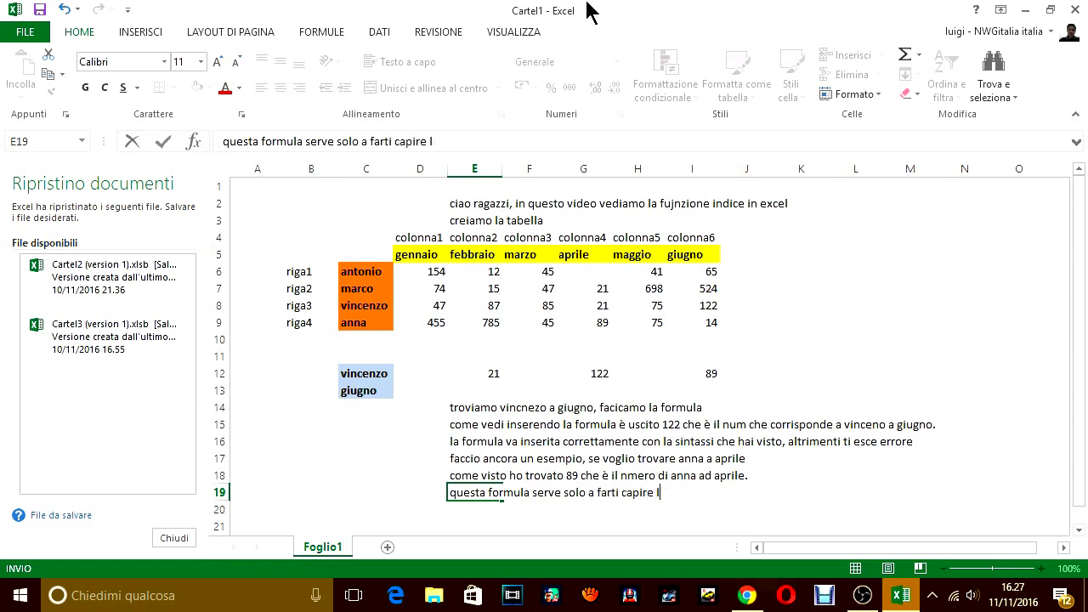
{"action": "type", "text": "a formula, "}
{"action": "type", "text": "perche è"}
{"action": "key", "text": "BackSpace"}
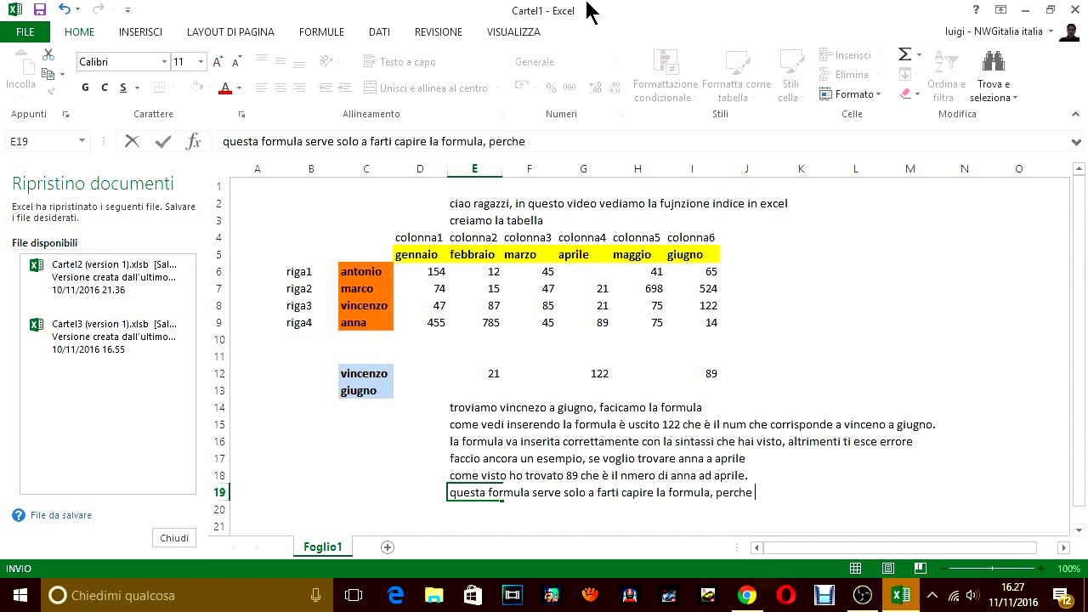
{"action": "type", "text": "in realta"}
{"action": "type", "text": " è scomdo"}
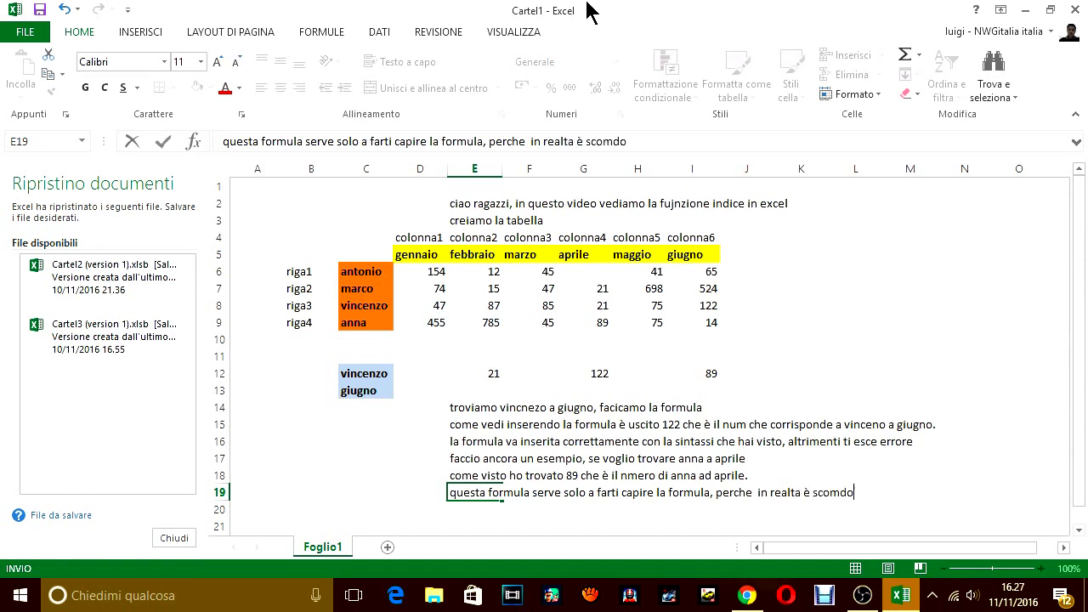
{"action": "type", "text": "a"}
{"action": "key", "text": "BackSpace"}
{"action": "key", "text": "BackSpace"}
{"action": "key", "text": "BackSpace"}
{"action": "type", "text": "doa"}
{"action": "key", "text": "BackSpace"}
{"action": "key", "text": "BackSpace"}
{"action": "key", "text": "BackSpace"}
{"action": "type", "text": "oda"}
{"action": "type", "text": "da"}
{"action": "type", "text": " su"}
{"action": "key", "text": "BackSpace"}
{"action": "key", "text": "BackSpace"}
{"action": "type", "text": "us"}
{"action": "type", "text": "are"}
{"action": "key", "text": "Return"}
- Finish the E20 note ending 'la funzione Confronta che è molto potente'
{"action": "type", "text": "ma "}
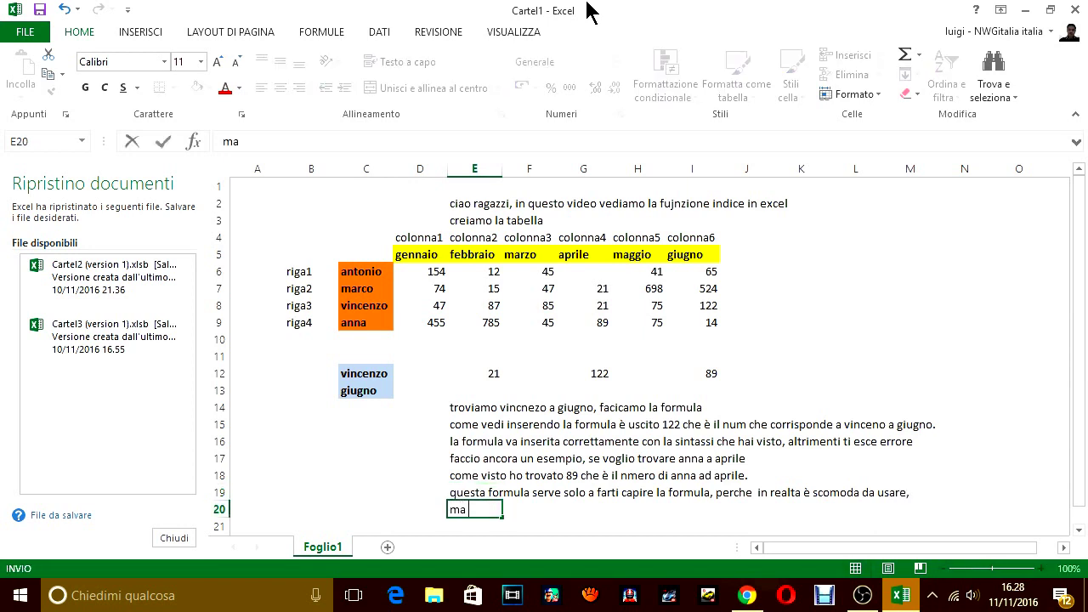
{"action": "type", "text": "que"}
{"action": "type", "text": "sta va "}
{"action": "type", "text": "usata insi"}
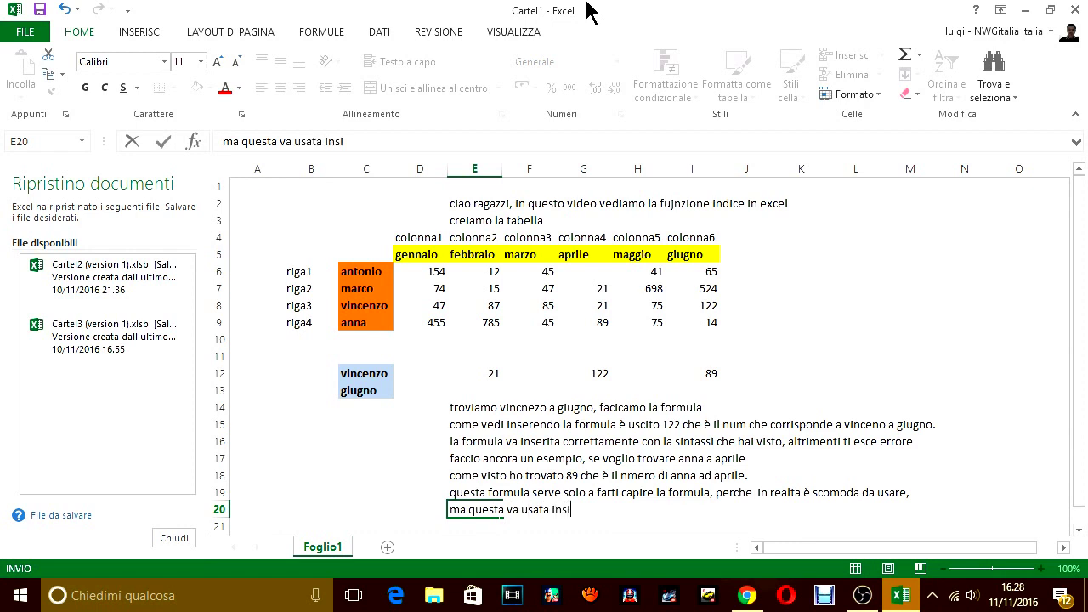
{"action": "type", "text": "eme al con"}
{"action": "type", "text": "fronat"}
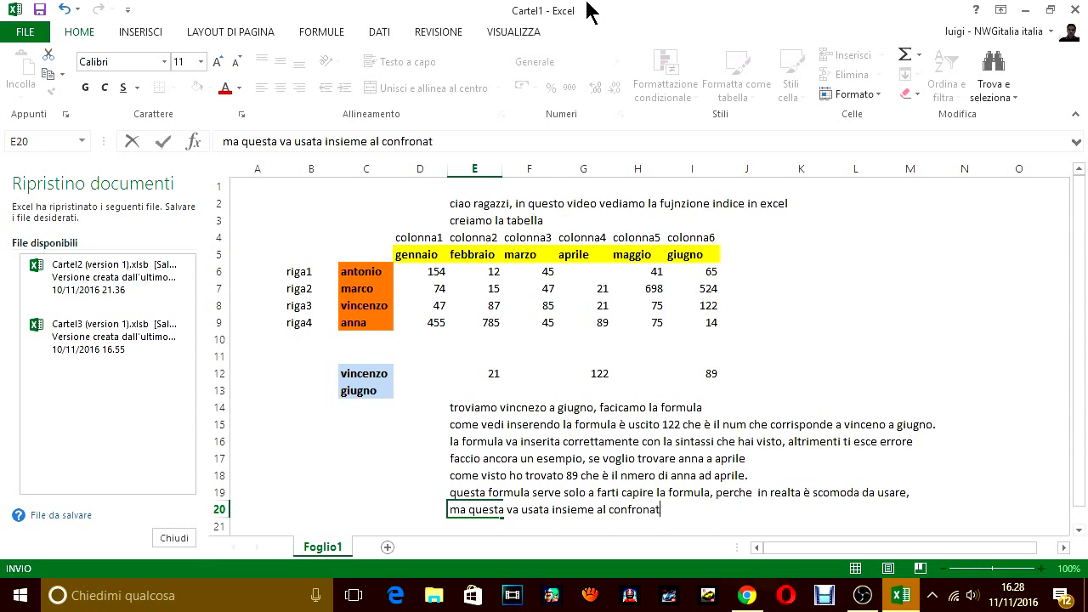
{"action": "key", "text": "BackSpace"}
{"action": "key", "text": "BackSpace"}
{"action": "type", "text": "ta"}
{"action": "key", "text": "BackSpace"}
{"action": "key", "text": "BackSpace"}
{"action": "key", "text": "BackSpace"}
{"action": "key", "text": "BackSpace"}
{"action": "key", "text": "BackSpace"}
{"action": "key", "text": "BackSpace"}
{"action": "key", "text": "BackSpace"}
{"action": "key", "text": "BackSpace"}
{"action": "key", "text": "BackSpace"}
{"action": "key", "text": "BackSpace"}
{"action": "type", "text": "l"}
{"action": "type", "text": "a f"}
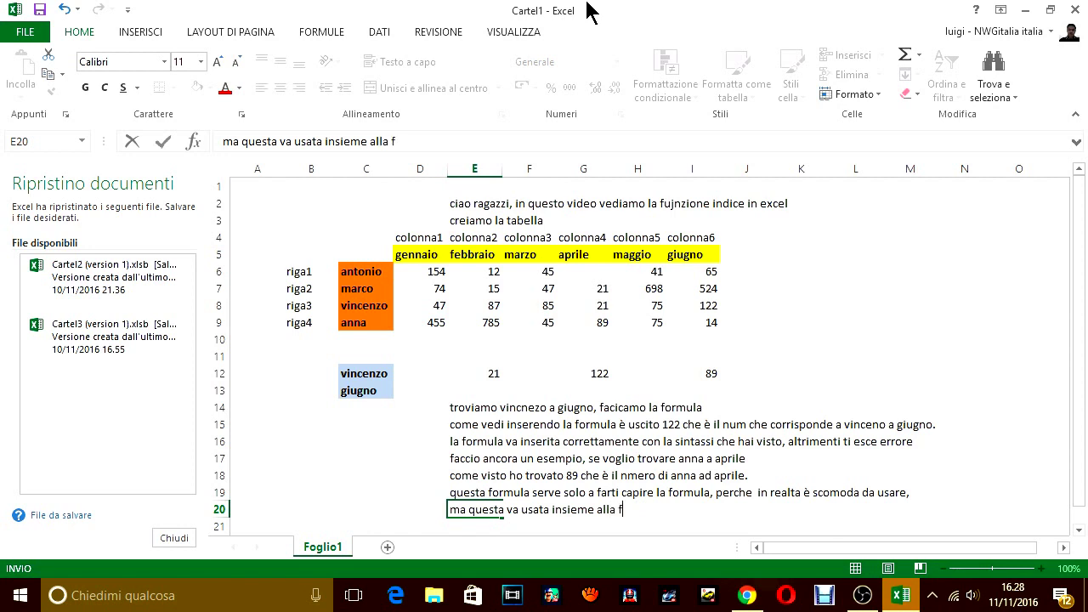
{"action": "type", "text": "unzione C"}
{"action": "type", "text": "onfro"}
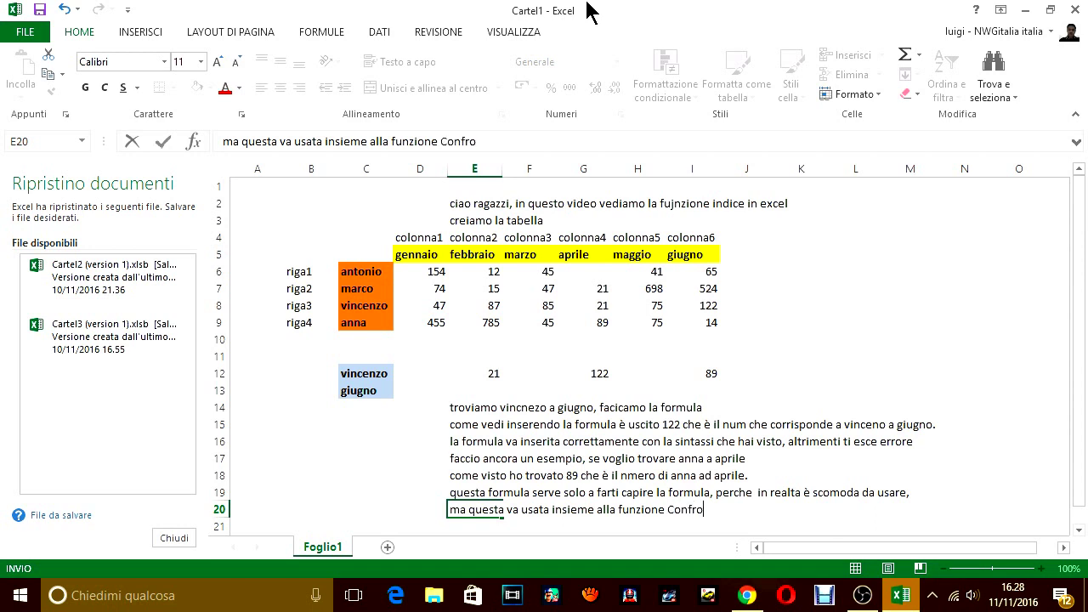
{"action": "type", "text": "nta che "}
{"action": "type", "text": "è molto pot"}
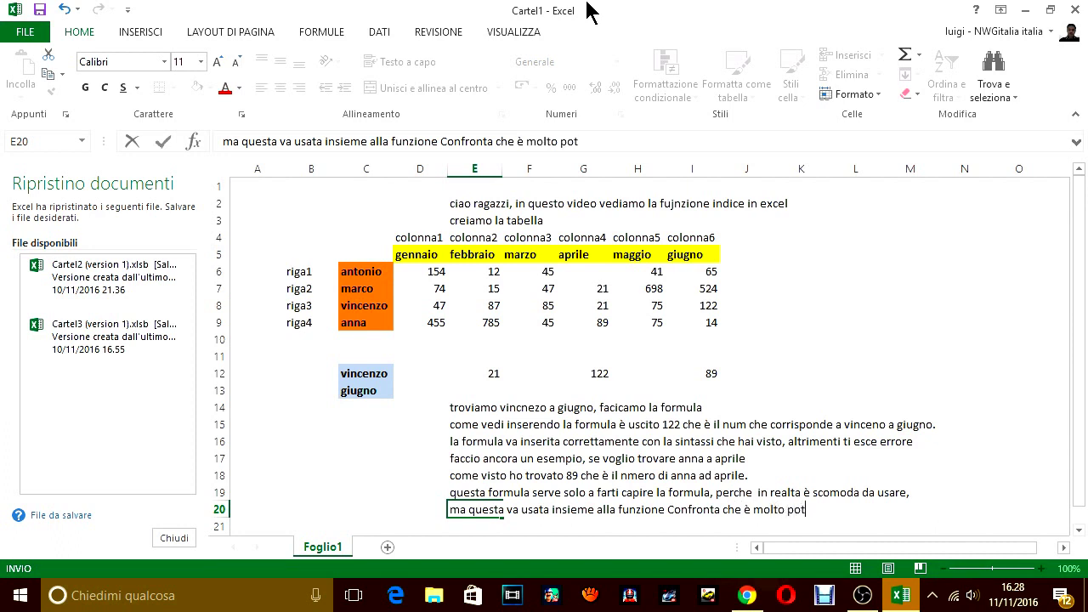
{"action": "type", "text": "ente ."}
{"action": "key", "text": "Return"}
- Type 'INDICE E CONFRONTA' in E21 and 'LA VEDREMO IN UN'ALTRA LEZIONE' in H21
{"action": "type", "text": "I"}
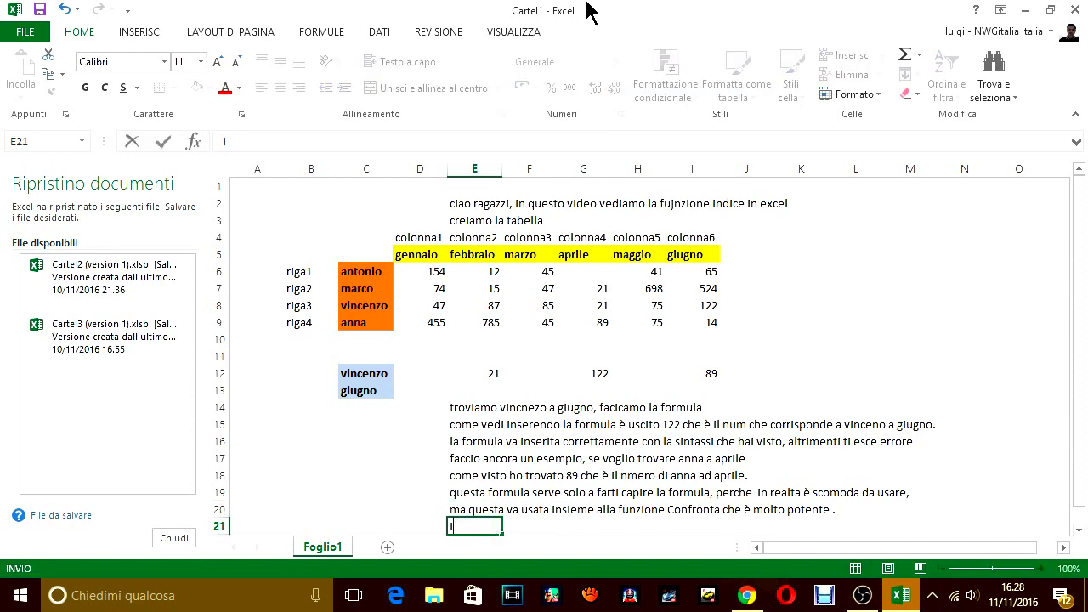
{"action": "type", "text": "NDICE E "}
{"action": "type", "text": "CONFR"}
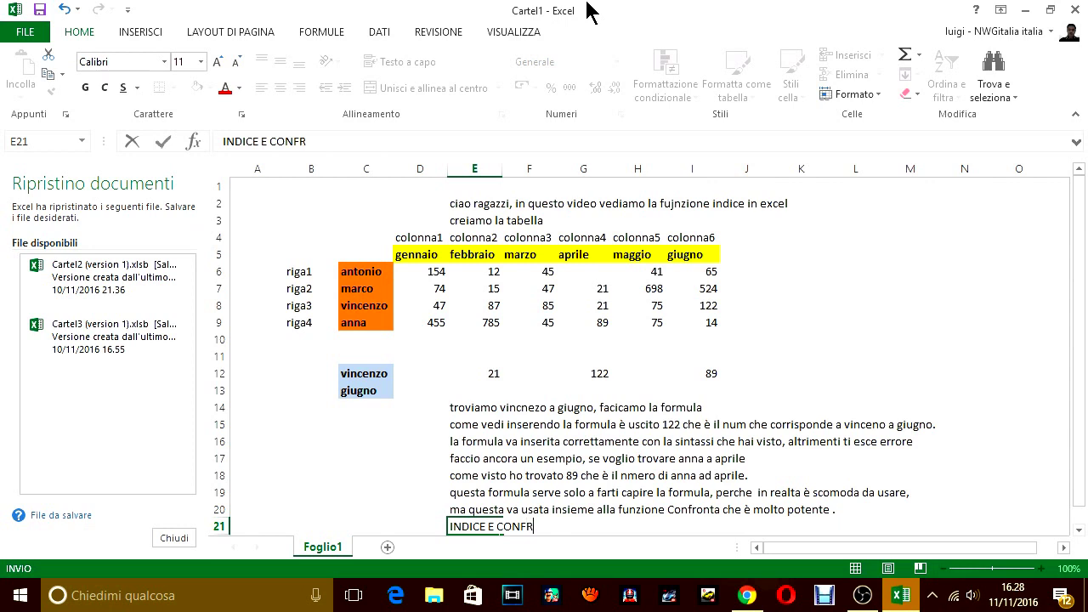
{"action": "type", "text": "ONTA"}
{"action": "key", "text": "Tab"}
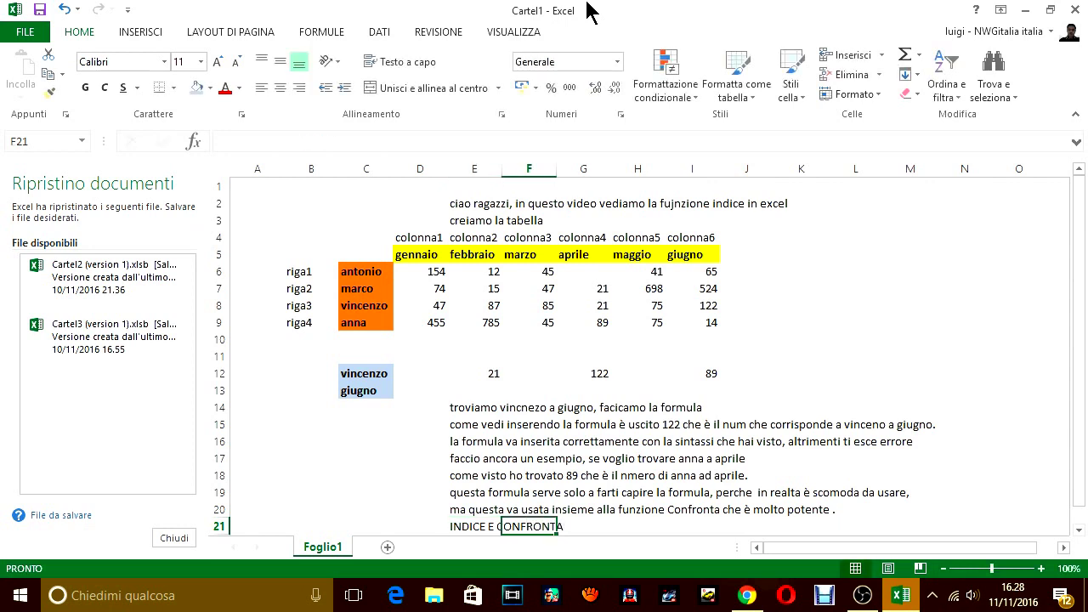
{"action": "key", "text": "Right"}
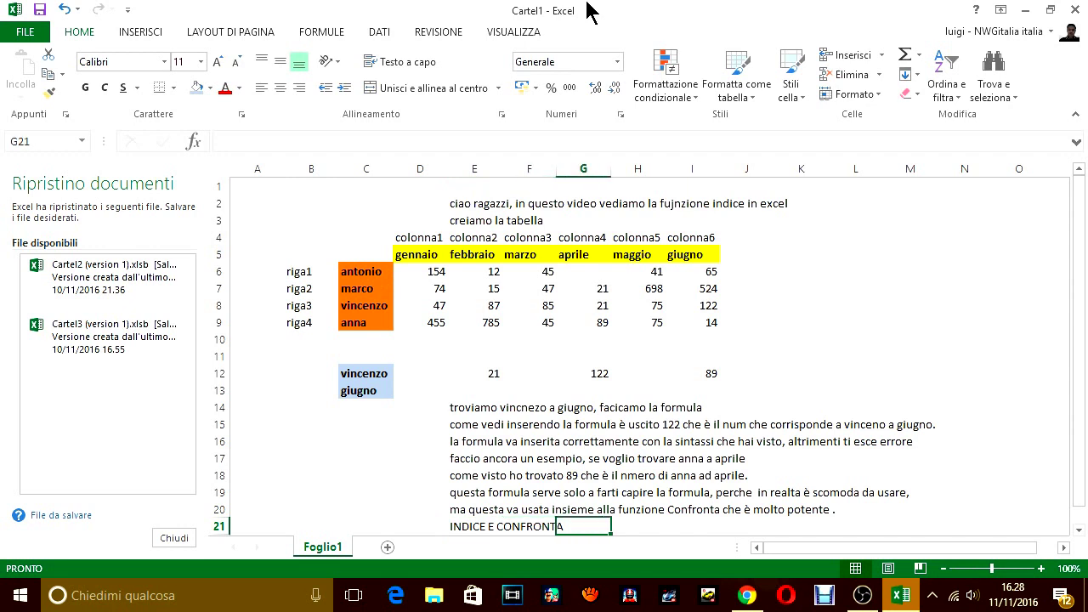
{"action": "key", "text": "Right"}
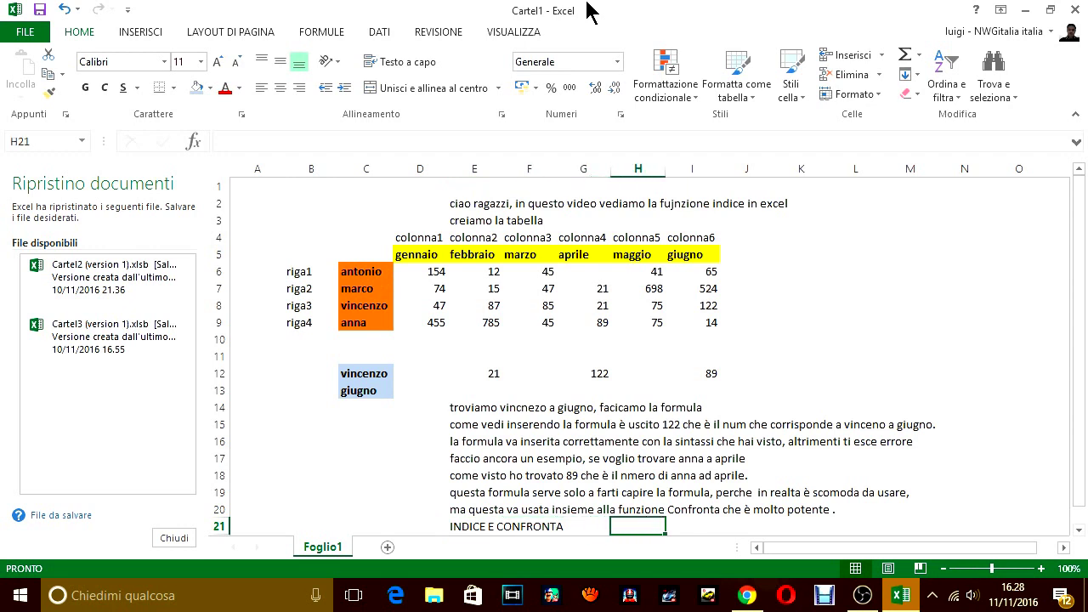
{"action": "type", "text": "LA VEDE"}
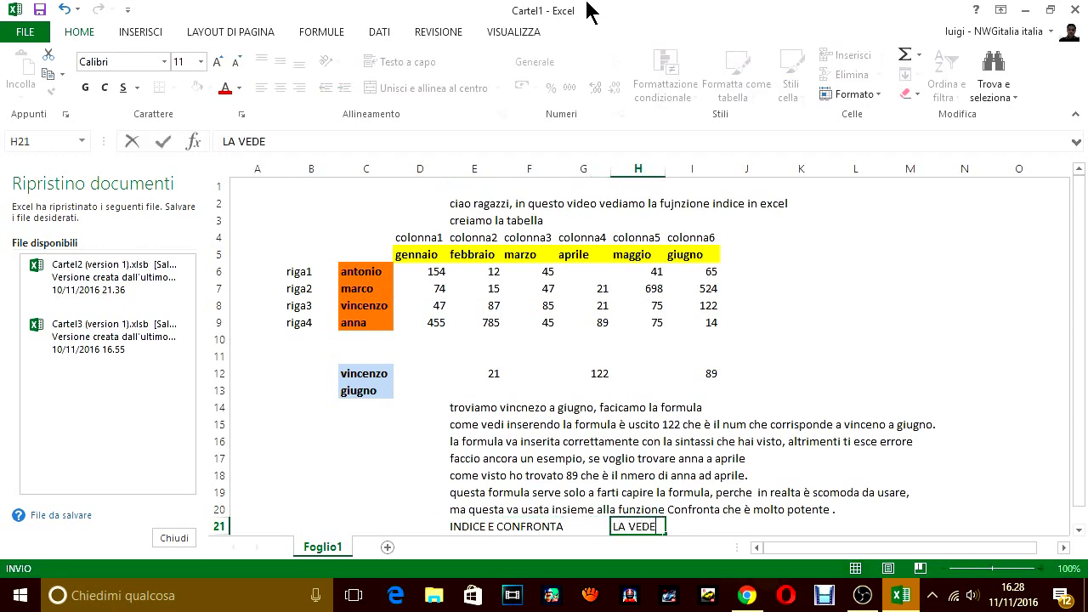
{"action": "type", "text": "REMO IN"}
{"action": "type", "text": " UNAL"}
{"action": "key", "text": "BackSpace"}
{"action": "key", "text": "BackSpace"}
{"action": "type", "text": "UN'AL"}
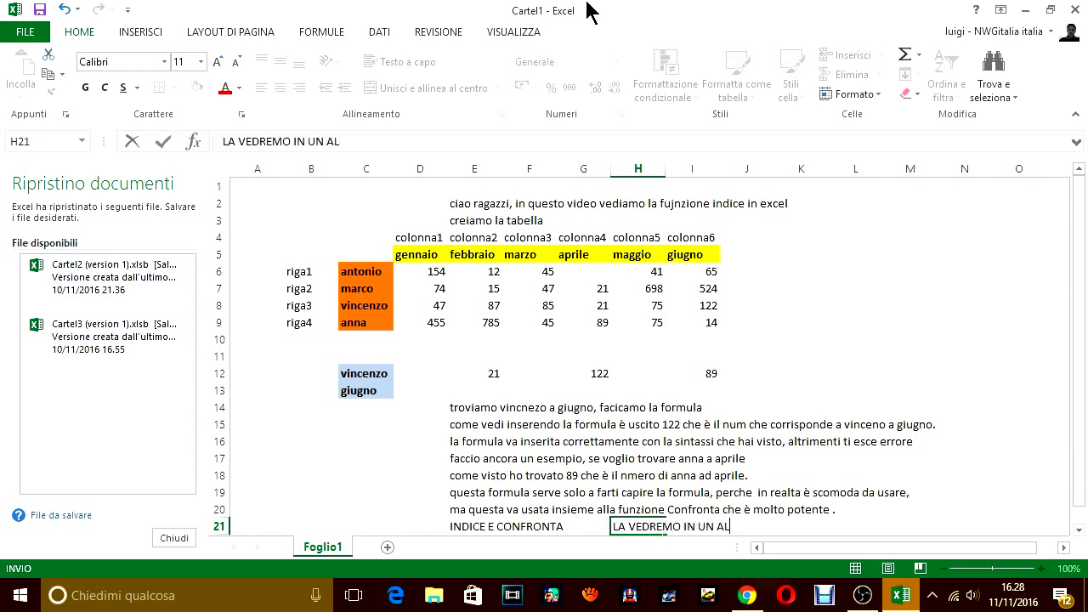
{"action": "type", "text": "TRA LEZIONE."}
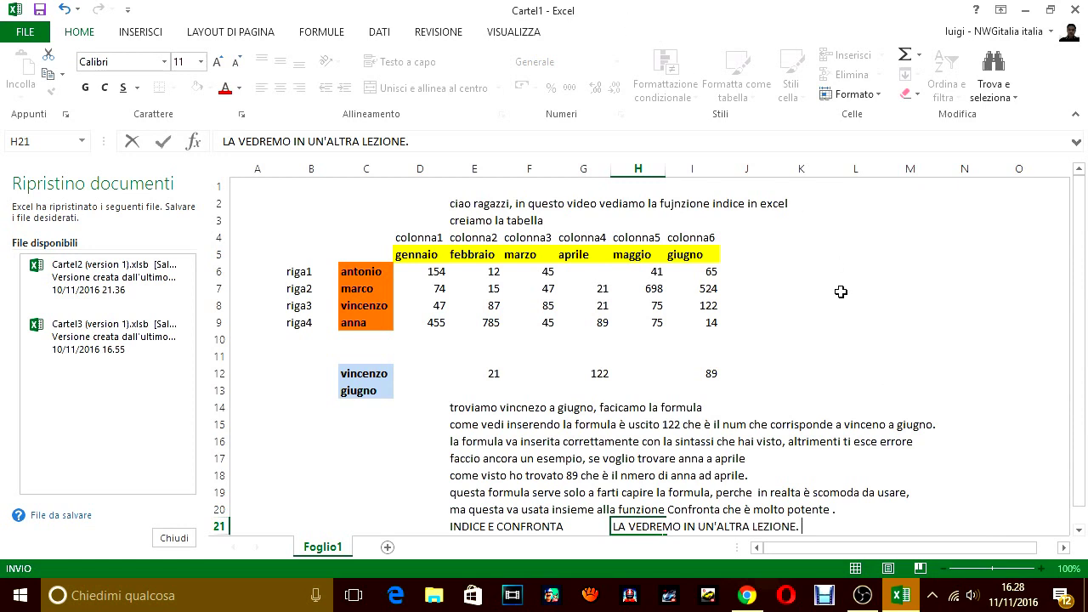
- Commit the H21 message, then clear all the old notes in E14:M21
{"action": "left_click", "coordinate": [858, 526]}
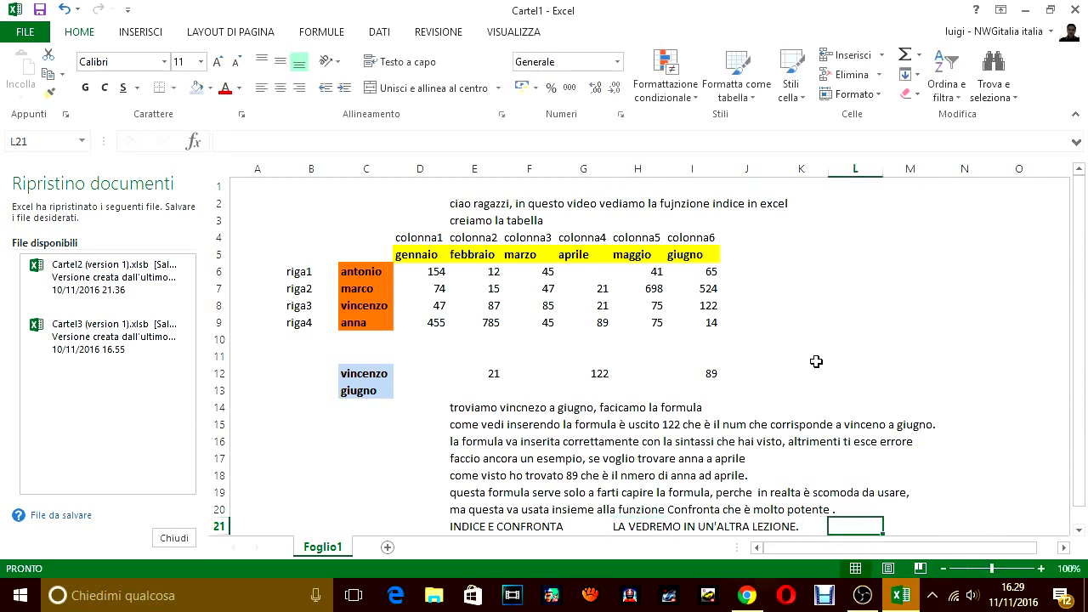
{"action": "left_click_drag", "start_coordinate": [451, 401], "coordinate": [891, 534]}
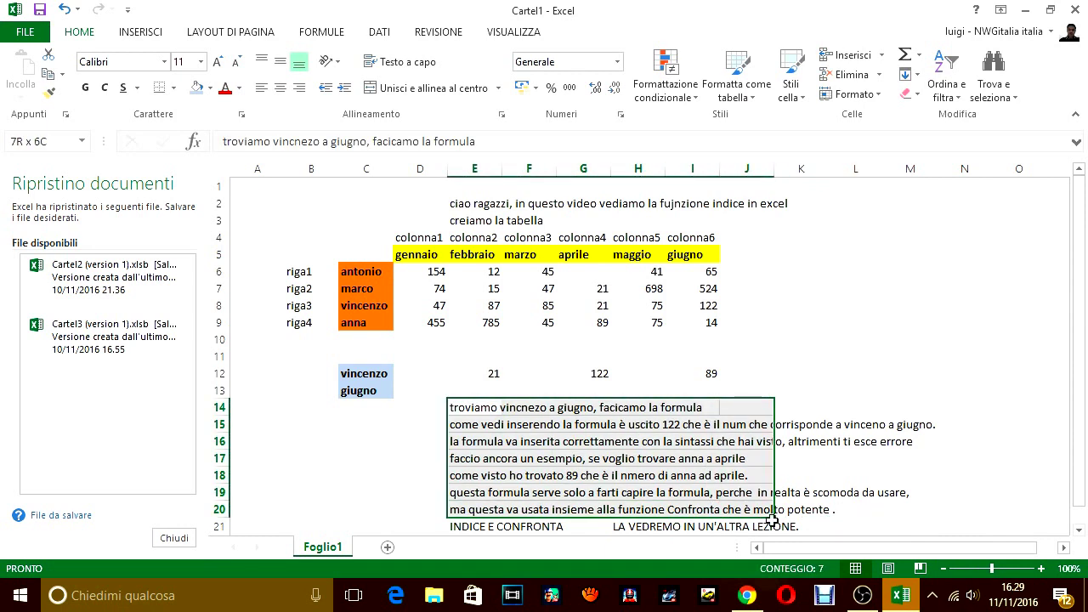
{"action": "key", "text": "Delete"}
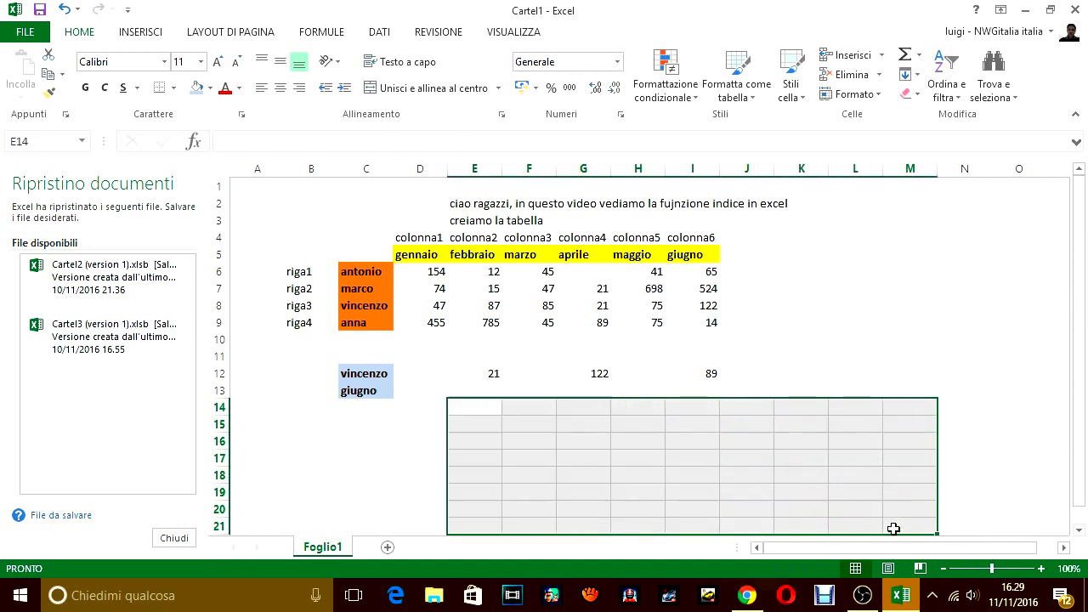
- Write 'ANCOA UNA PROVA TI FACCIO VEDERE ANCORA UNA VOLTA LA FORMULA' in E15
{"action": "left_click", "coordinate": [479, 428]}
{"action": "type", "text": "ANCOA"}
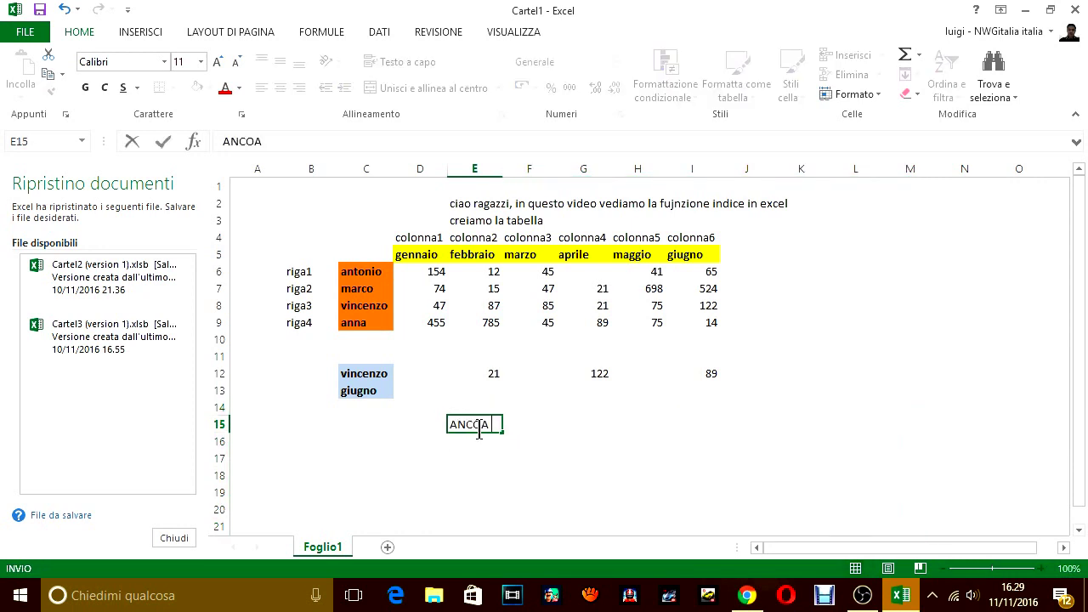
{"action": "type", "text": " UNA PROVA ,"}
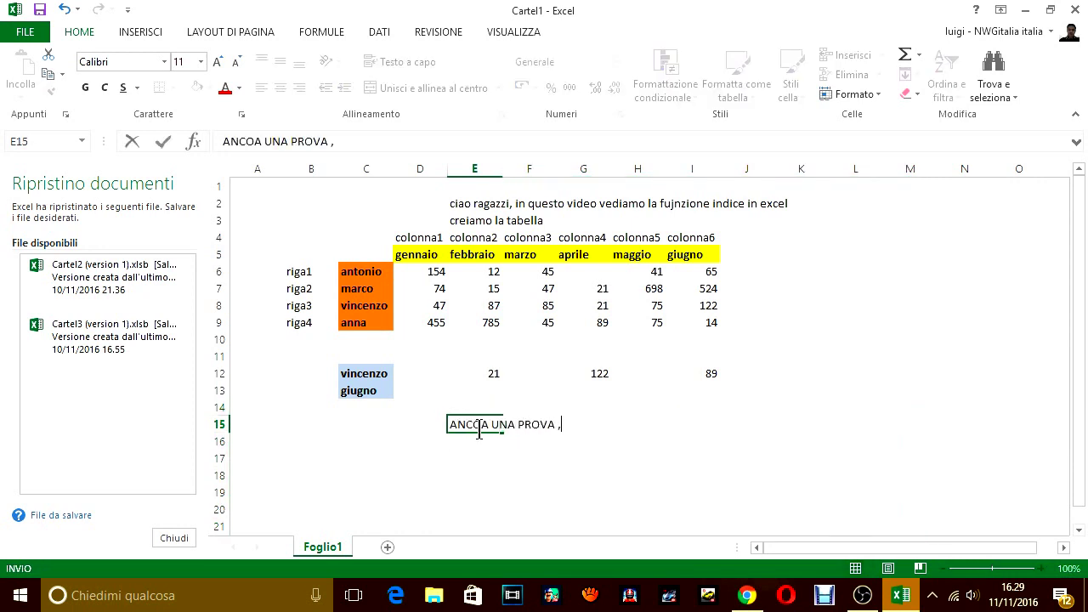
{"action": "type", "text": " TI FACCIO VED"}
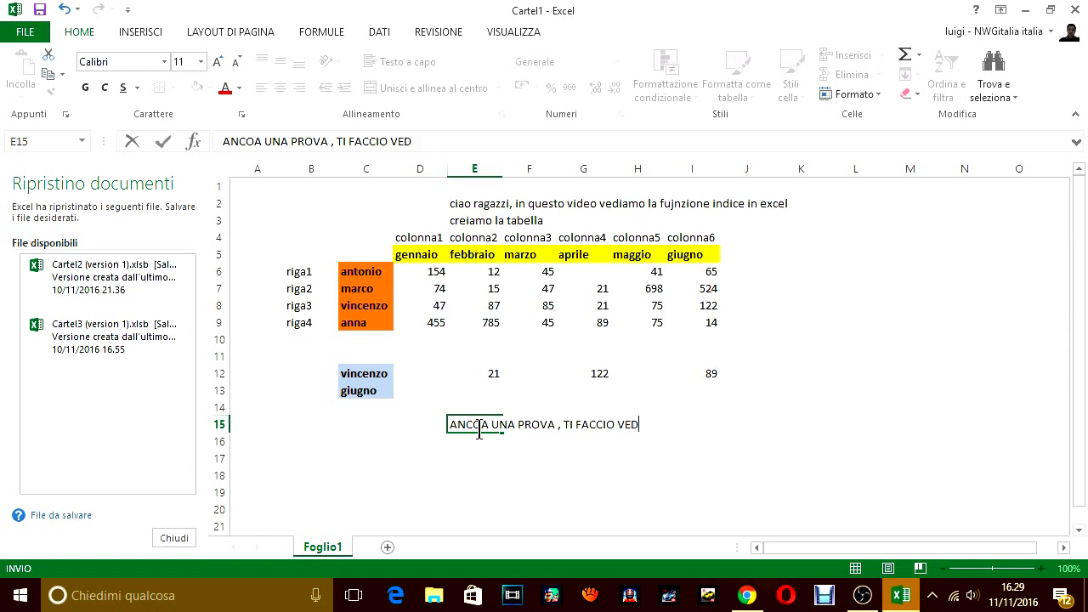
{"action": "type", "text": "ERE ANCORA UNA VOL"}
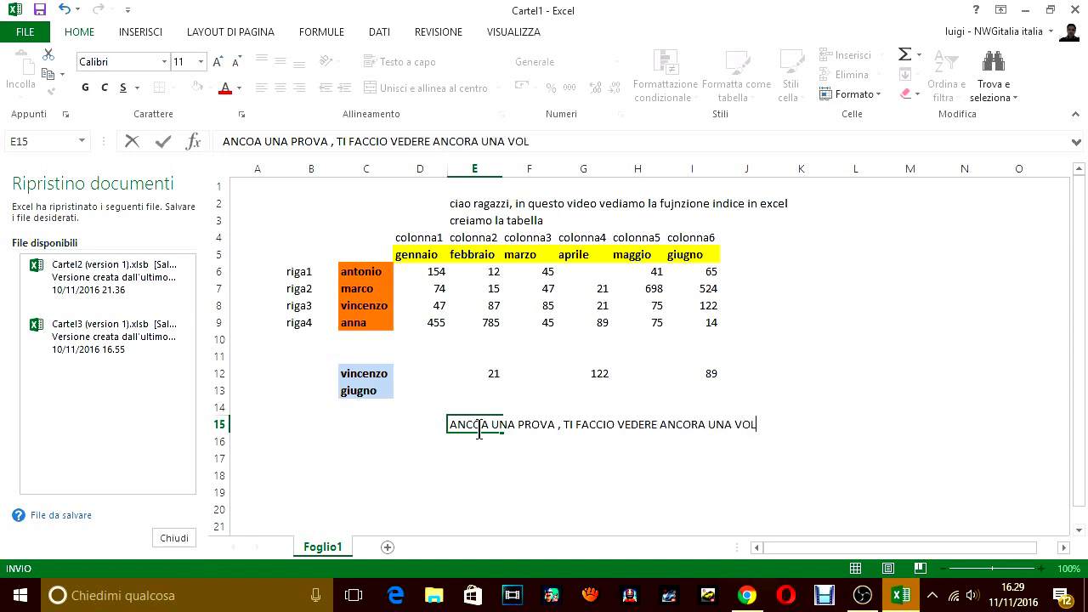
{"action": "type", "text": "TA LA FORMAL"}
{"action": "key", "text": "BackSpace"}
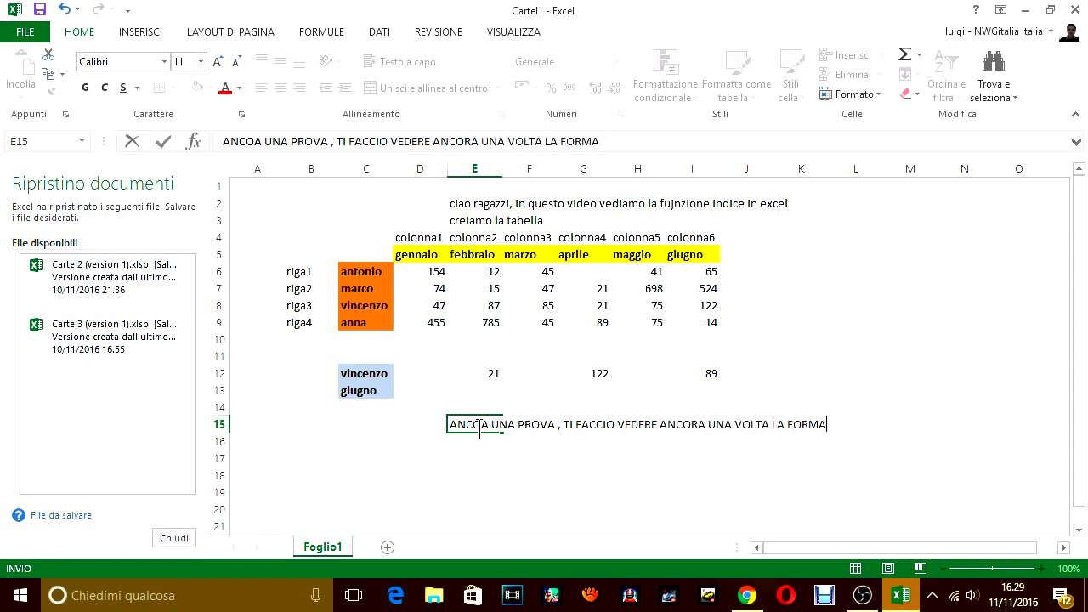
{"action": "key", "text": "BackSpace"}
{"action": "type", "text": "ULA."}
{"action": "key", "text": "Return"}
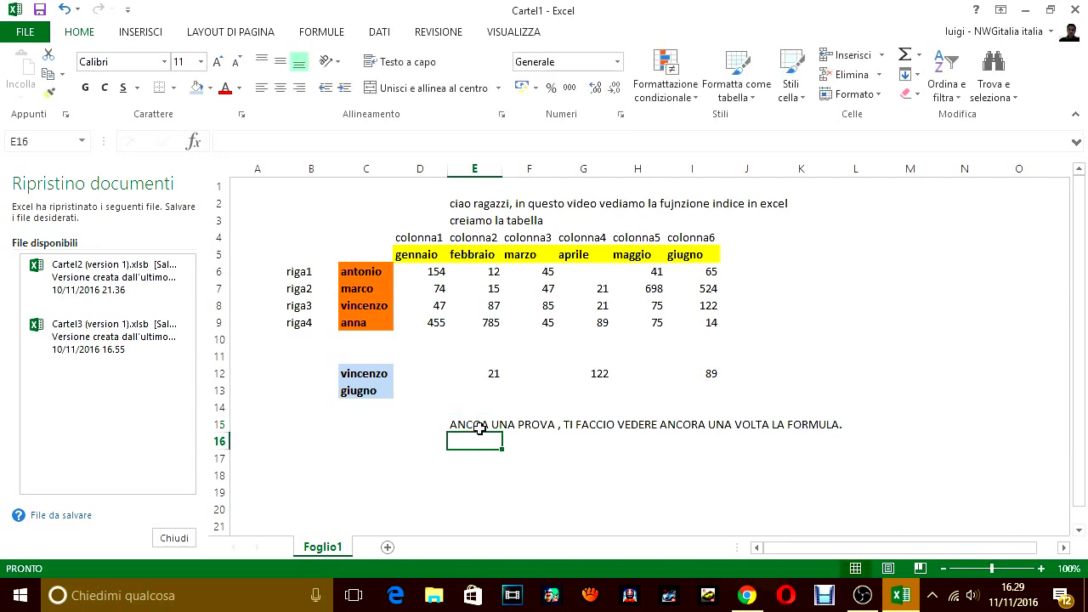
- Add the E16 note about pausing or rewinding the video, and 'PER STUDIARTI MEGLIO LA FORMULA.' in E17
{"action": "type", "text": "POI P"}
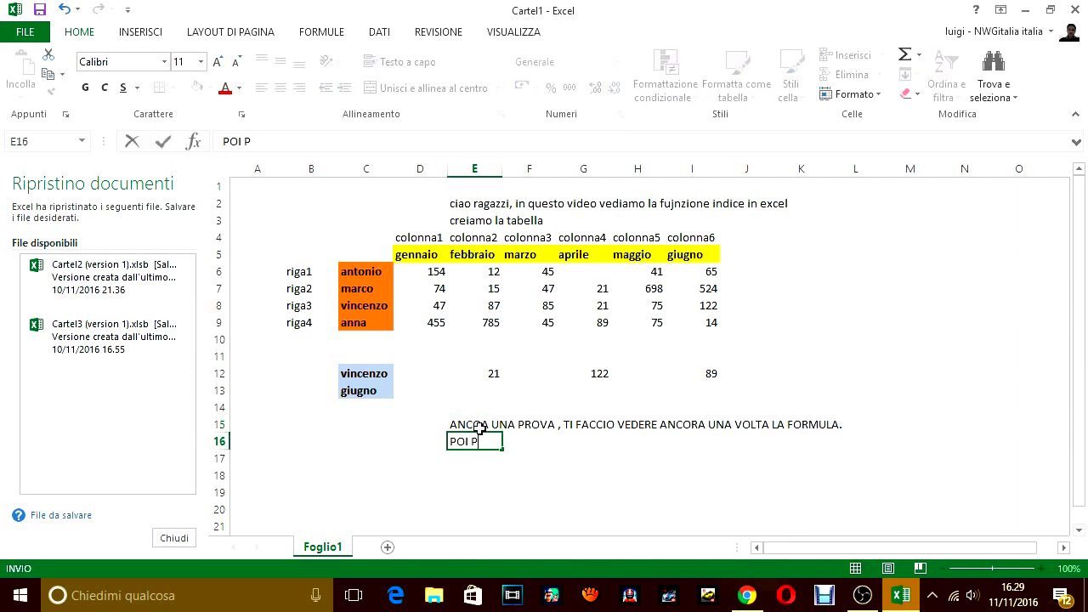
{"action": "type", "text": "RE"}
{"action": "key", "text": "BackSpace"}
{"action": "key", "text": "BackSpace"}
{"action": "key", "text": "BackSpace"}
{"action": "type", "text": "PER CA"}
{"action": "type", "text": "PIRE MEGLIO P"}
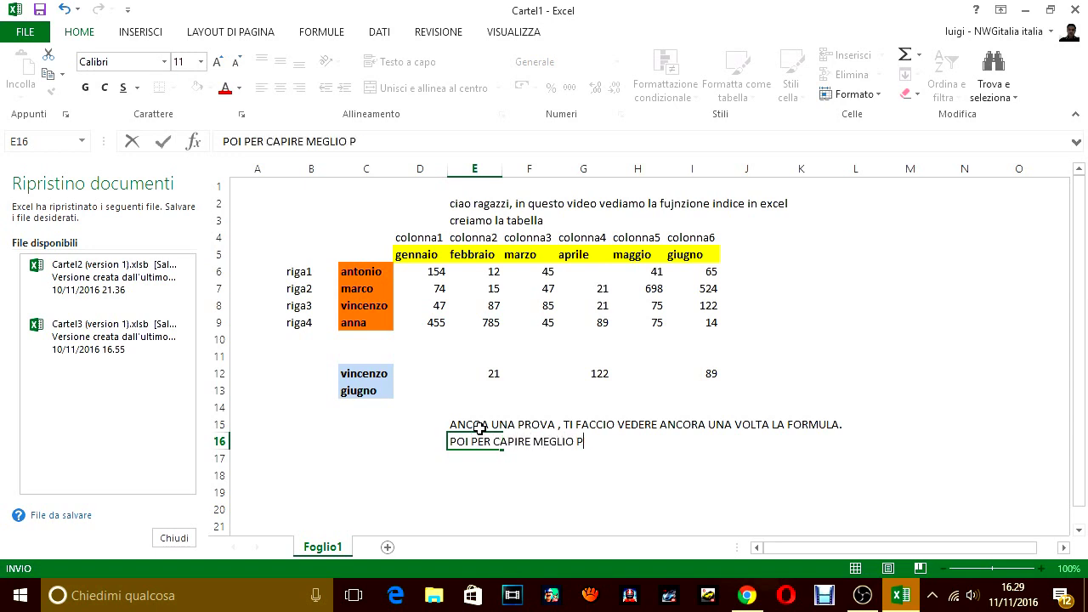
{"action": "type", "text": "UOI FERM"}
{"action": "type", "text": "ARE IL VI"}
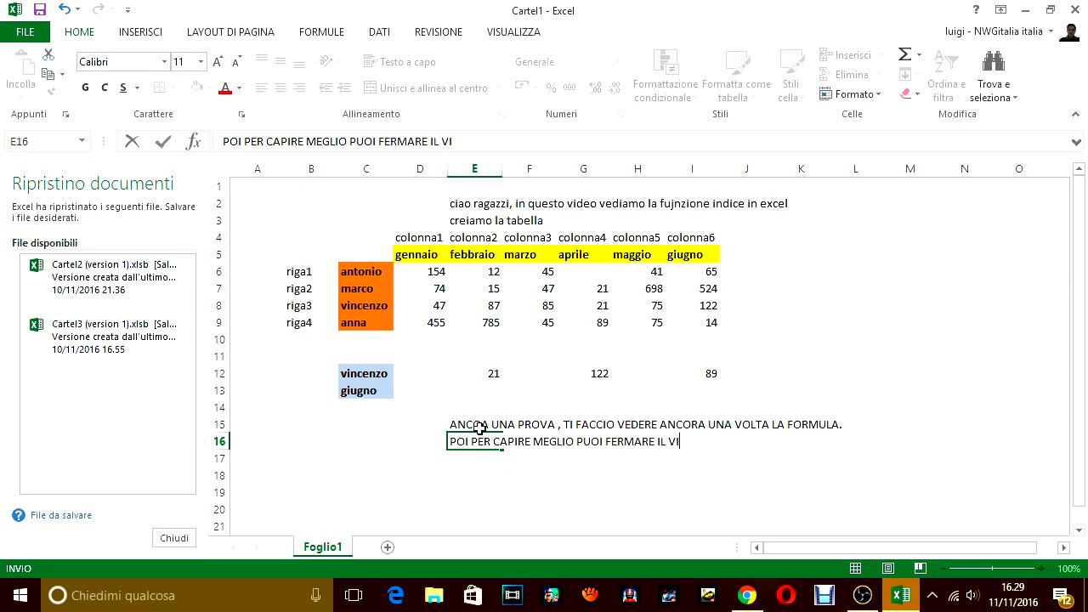
{"action": "type", "text": "DEO"}
{"action": "type", "text": " O "}
{"action": "type", "text": "ANDARE INDI"}
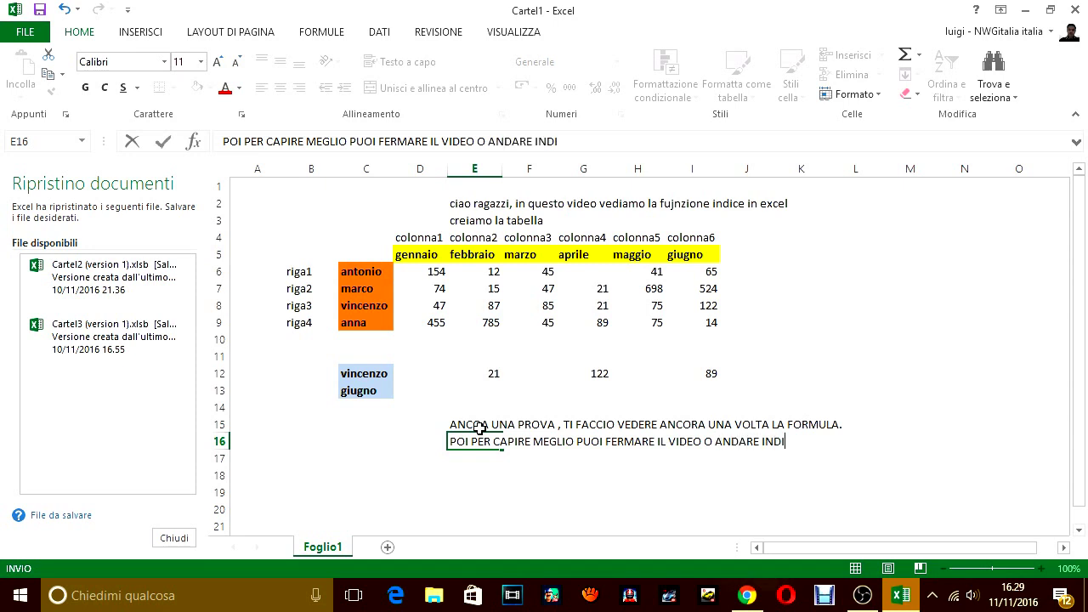
{"action": "type", "text": "ETRO O ALT"}
{"action": "type", "text": "RO"}
{"action": "key", "text": "Return"}
{"action": "type", "text": "PER ST"}
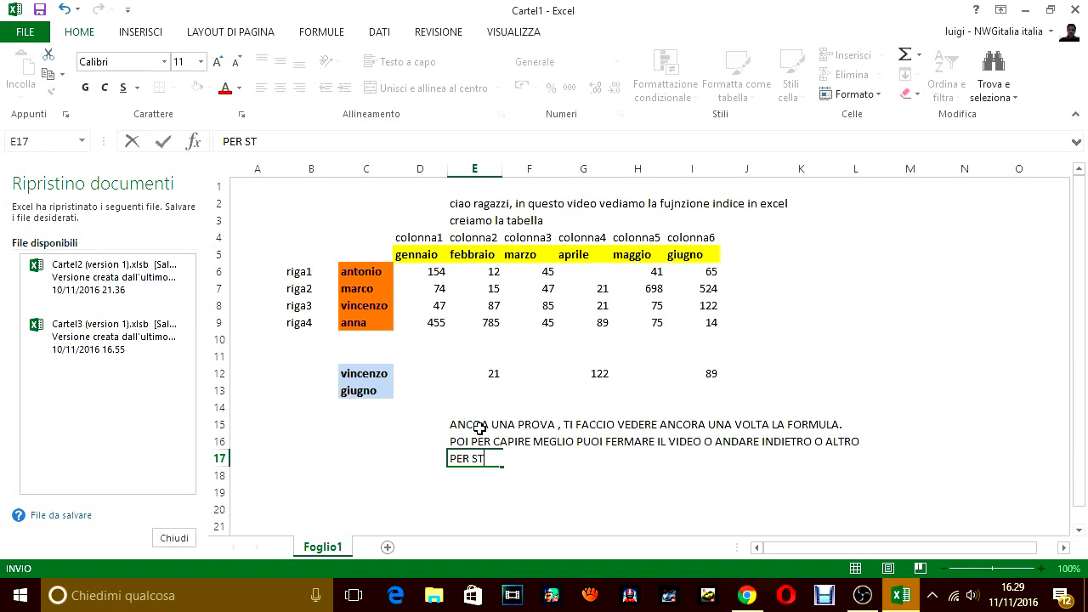
{"action": "type", "text": "UDIARTI "}
{"action": "type", "text": "MEGLIO L"}
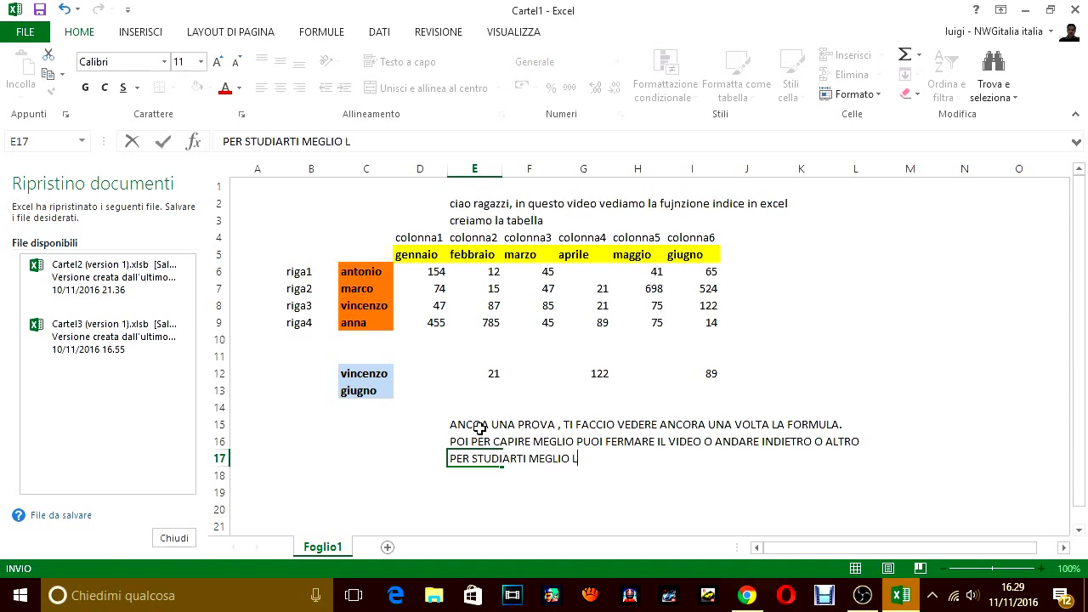
{"action": "type", "text": "A FORMULA."}
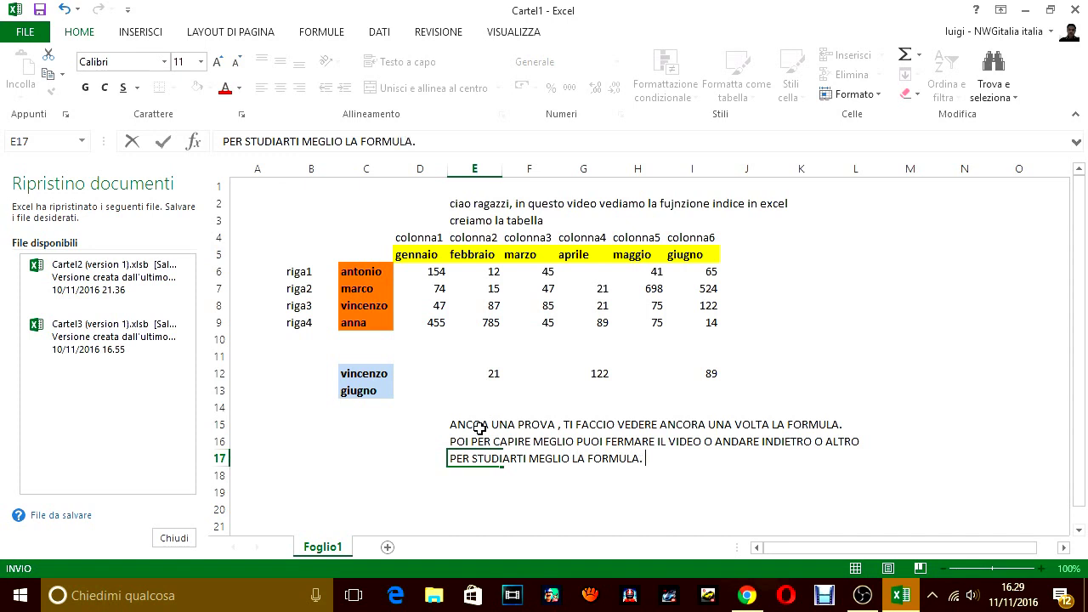
{"action": "key", "text": "Return"}
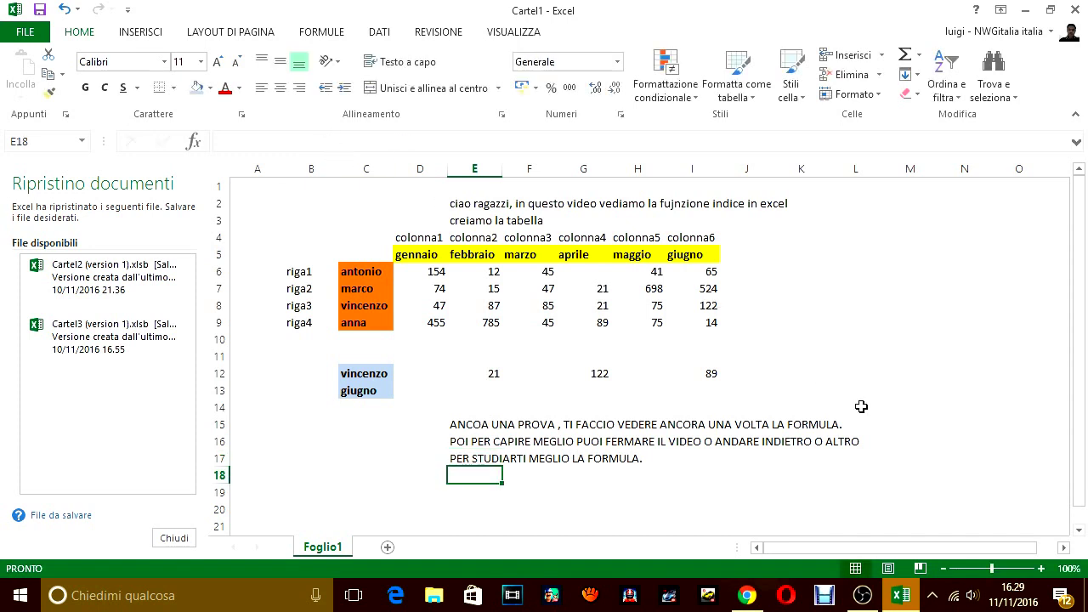
- Enter =INDICE(D6:I9;1;5) in K12 so it returns 41 for antonio in maggio
{"action": "left_click", "coordinate": [817, 376]}
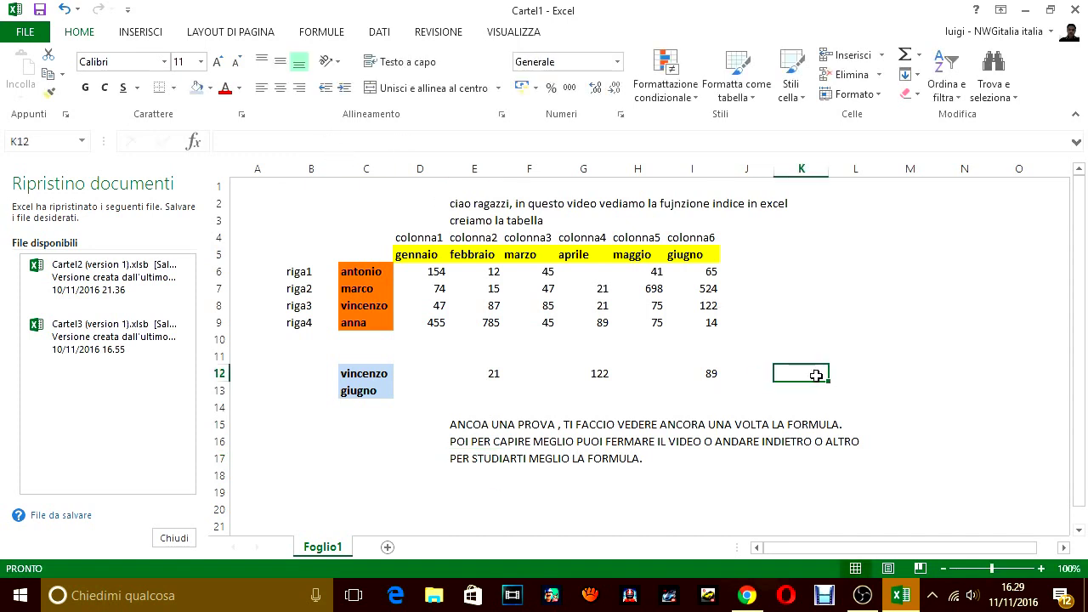
{"action": "type", "text": "=INDI"}
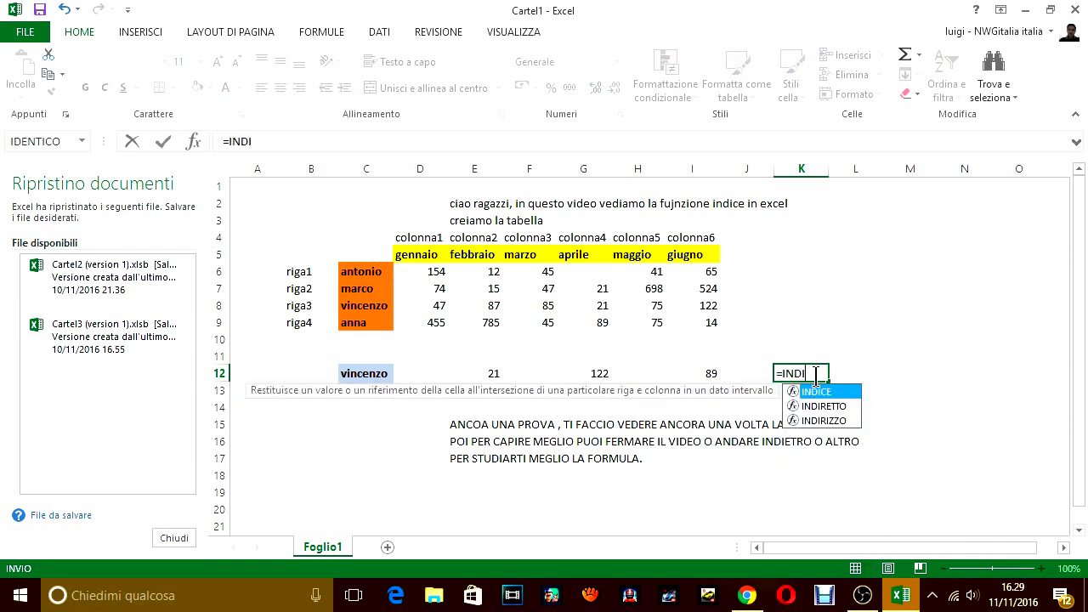
{"action": "type", "text": "CE("}
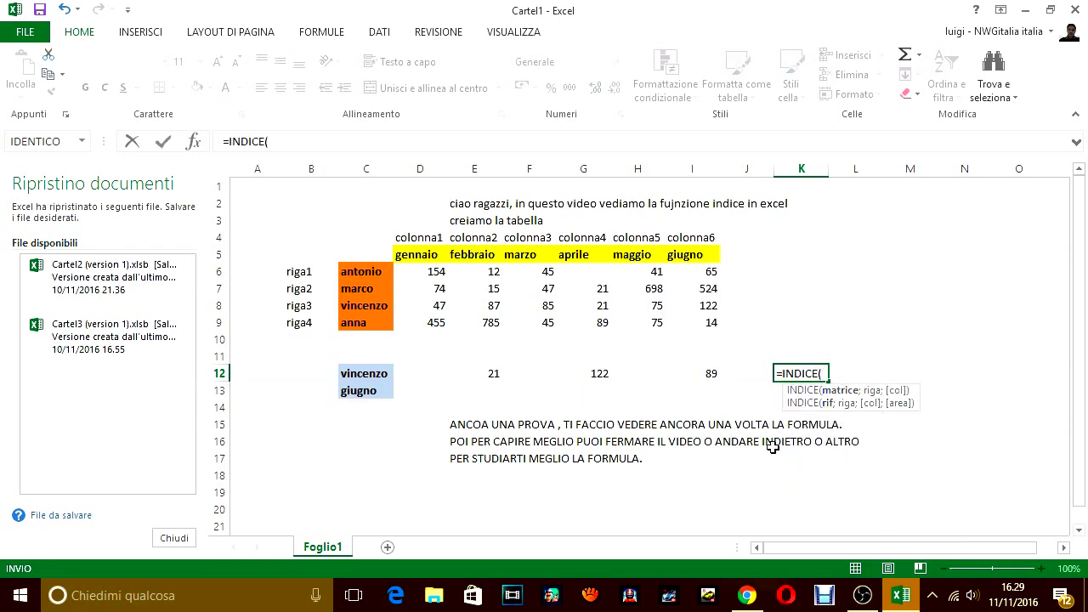
{"action": "left_click_drag", "start_coordinate": [425, 272], "coordinate": [690, 320]}
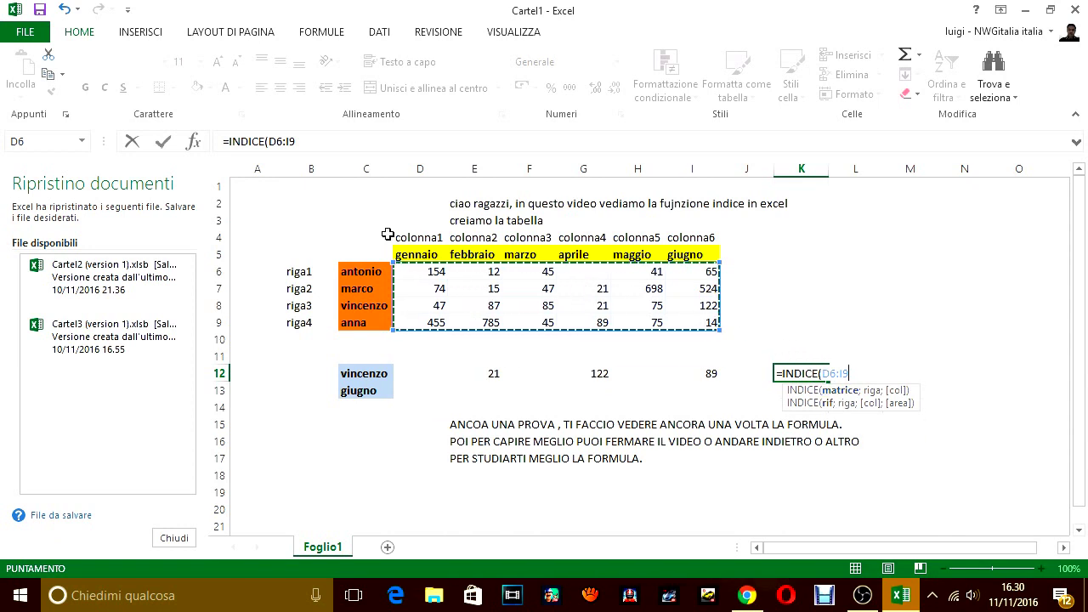
{"action": "type", "text": ";1"}
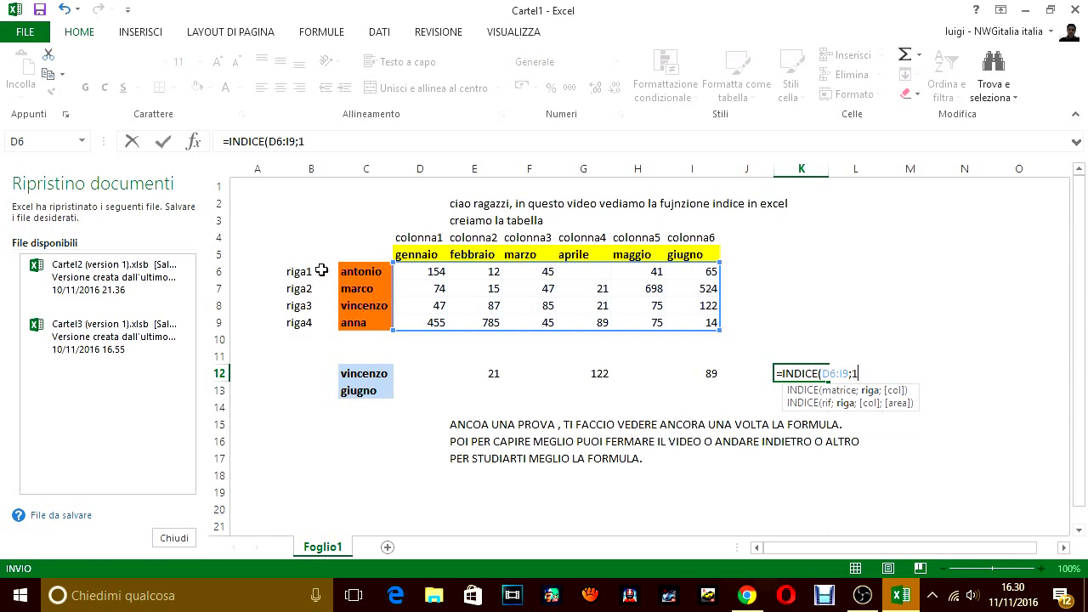
{"action": "type", "text": ";"}
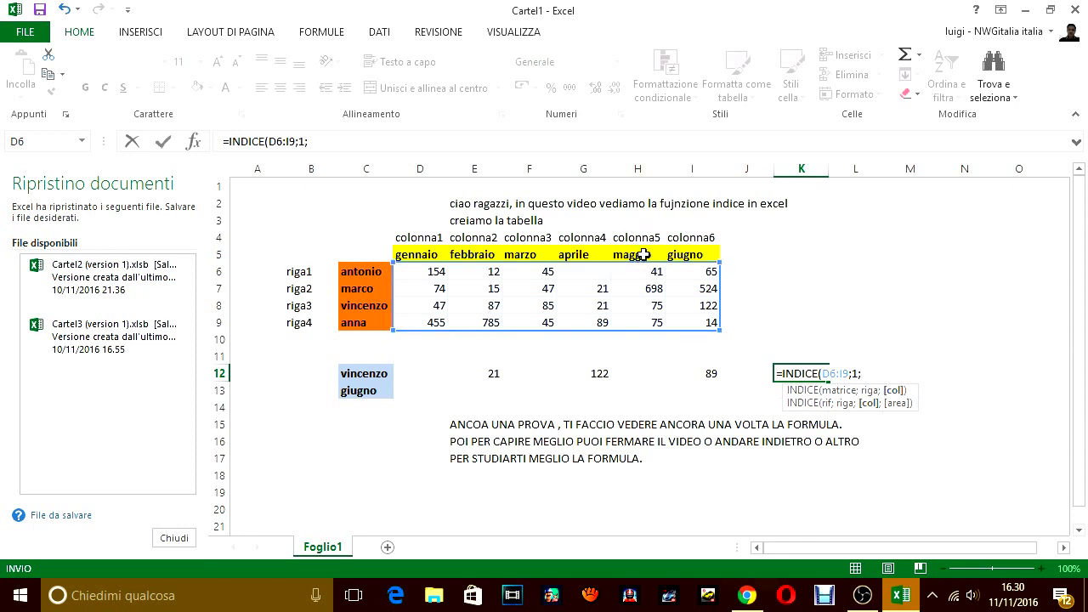
{"action": "type", "text": "5"}
{"action": "key", "text": "Return"}
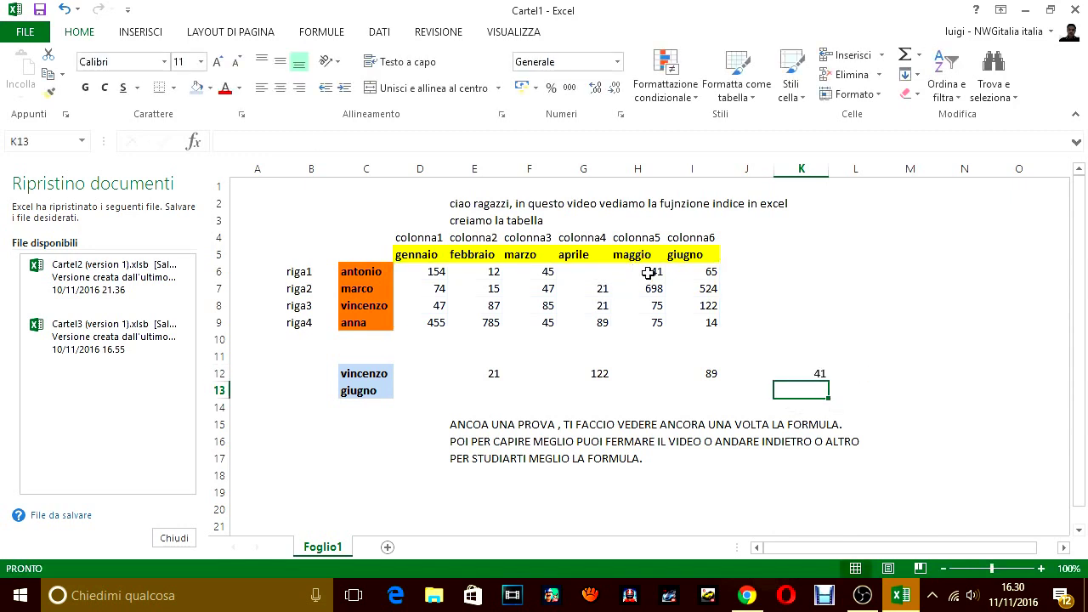
{"action": "left_click", "coordinate": [473, 473]}
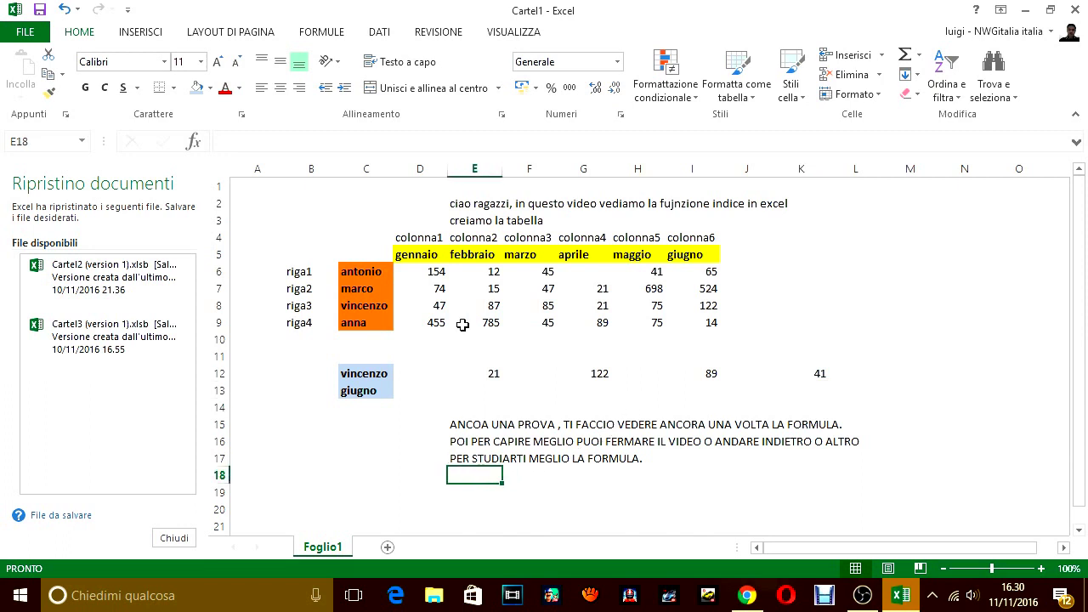
- Write in E18 that antonio in maggio came out as 41
{"action": "type", "text": "EC"}
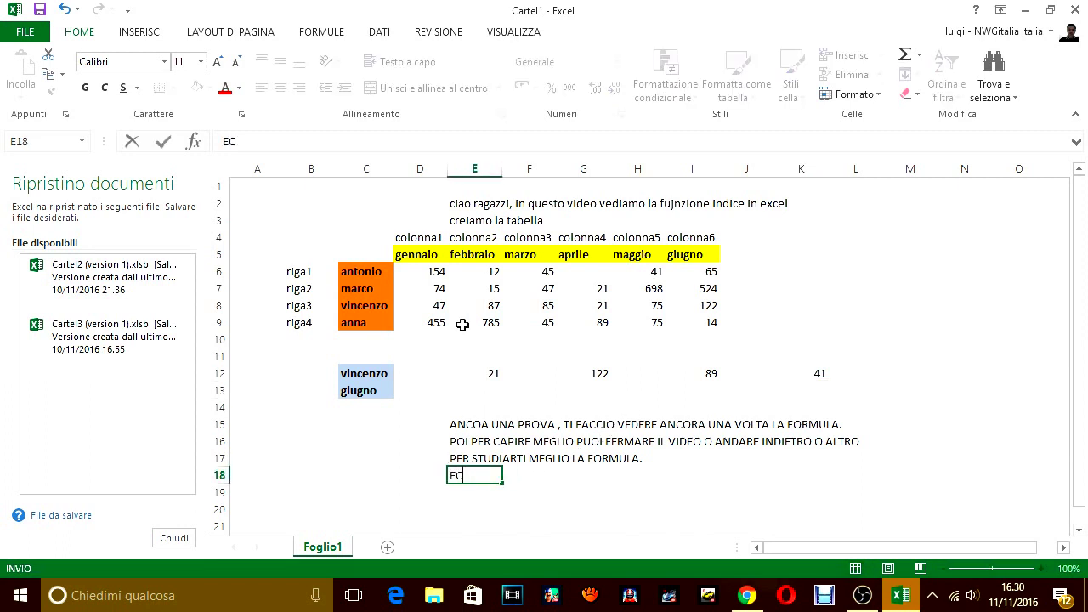
{"action": "type", "text": "CO,"}
{"action": "type", "text": " VOLEVO AN"}
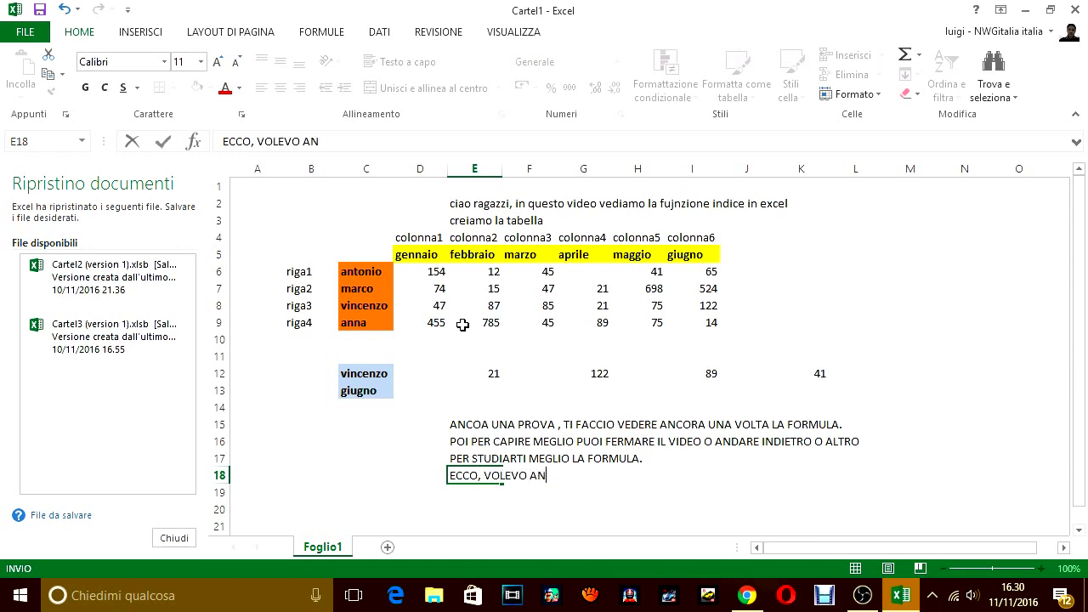
{"action": "type", "text": "D"}
{"action": "type", "text": "ONIO "}
{"action": "type", "text": "A MAGGIO"}
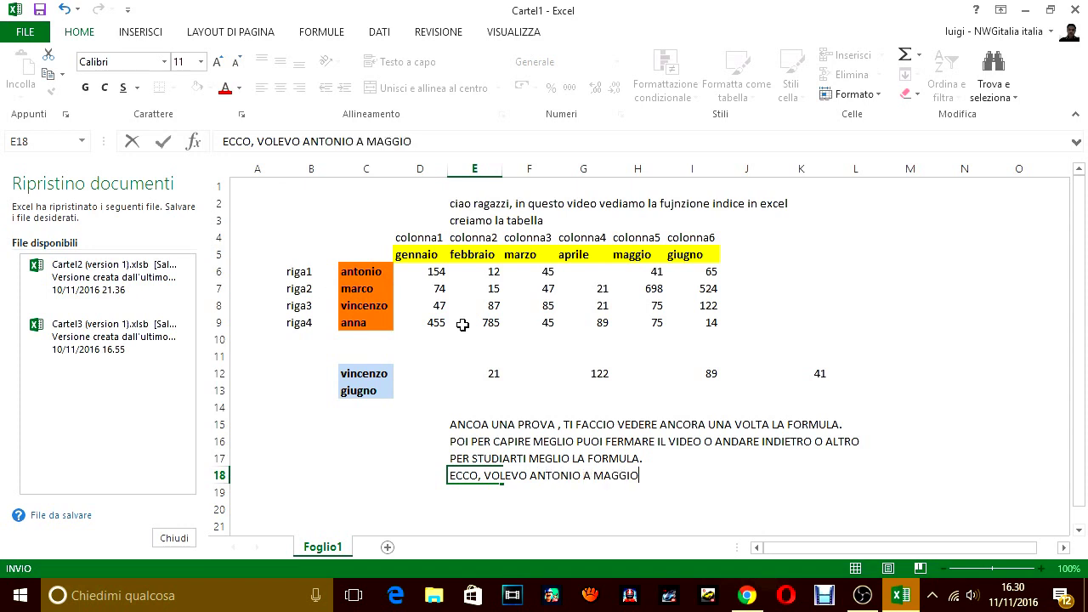
{"action": "type", "text": ", ED è USCITO 4"}
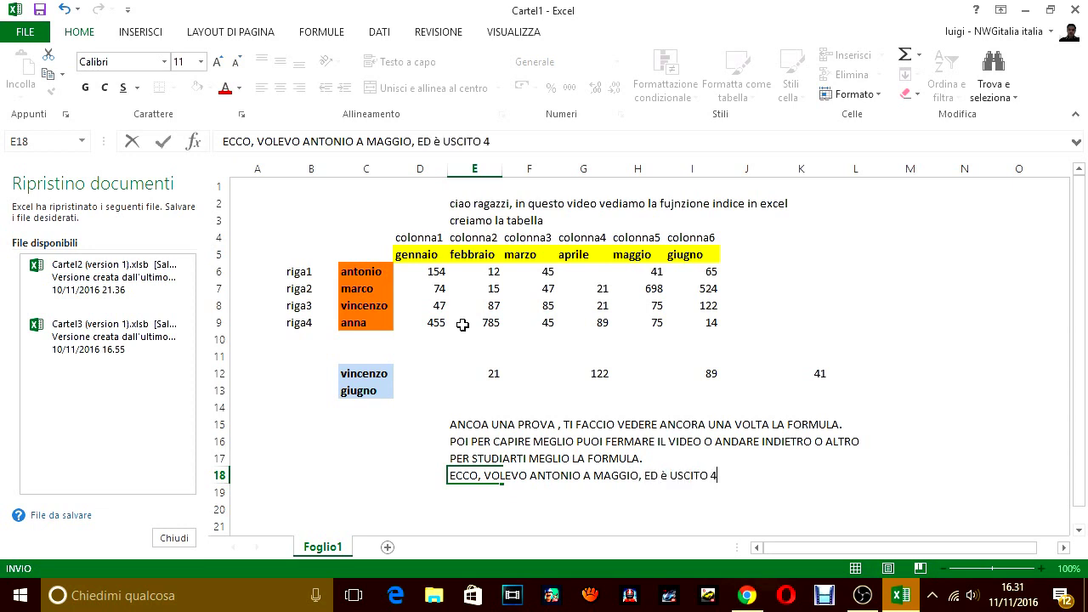
{"action": "type", "text": "2"}
{"action": "key", "text": "Return"}
- Add the E19 note encouraging practice, and 'RICORDA CHE LA SINTASSI è IMPORTANTE' in E20
{"action": "type", "text": "FATE"}
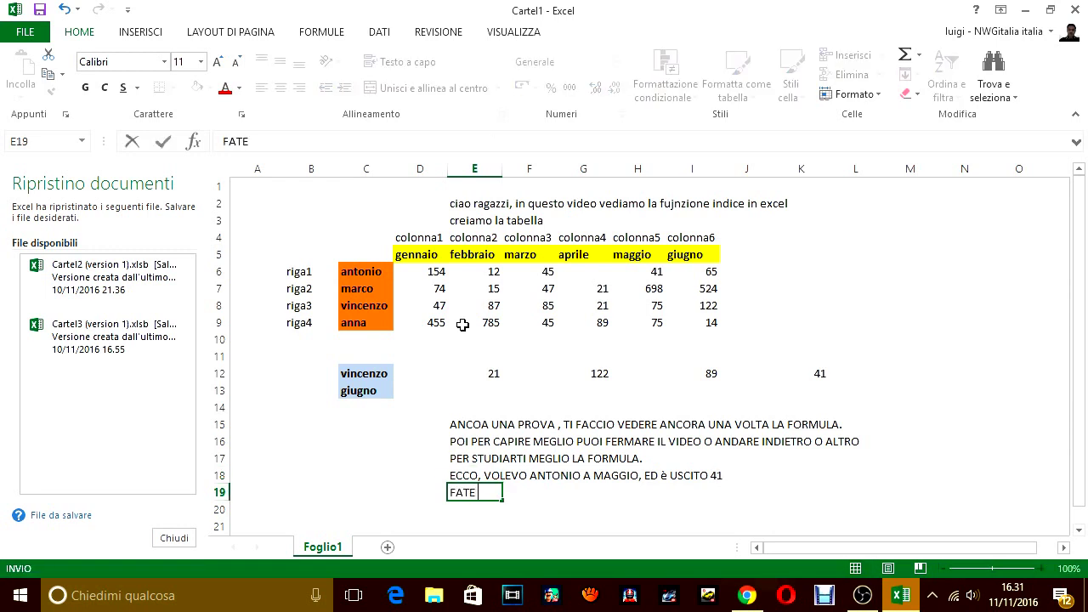
{"action": "type", "text": " QUALCHE PROA "}
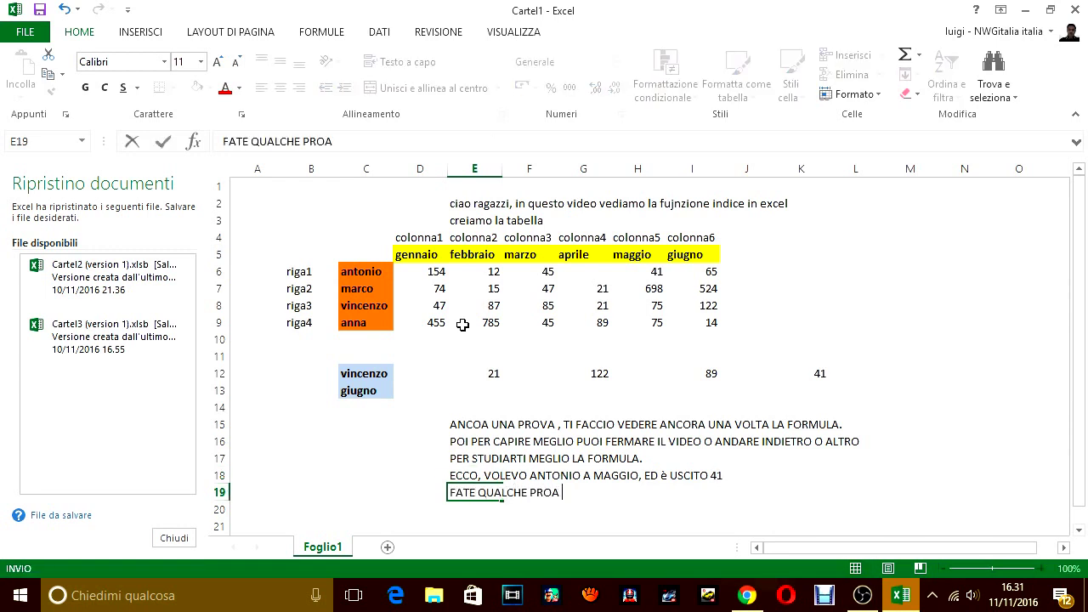
{"action": "key", "text": "BackSpace"}
{"action": "key", "text": "BackSpace"}
{"action": "type", "text": "VA PER IMP"}
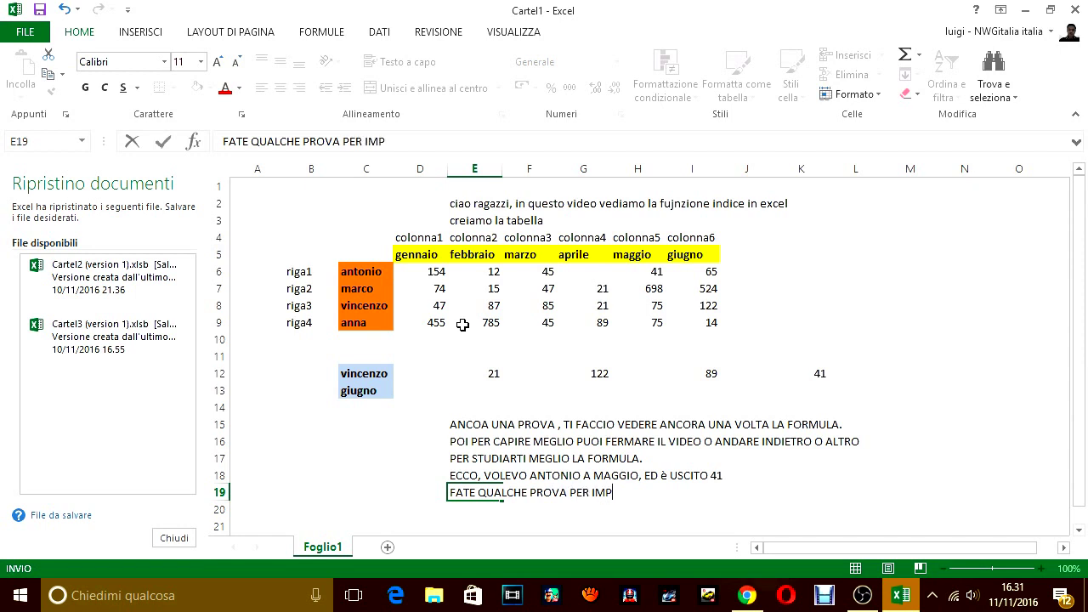
{"action": "type", "text": "ARARLA, "}
{"action": "type", "text": "ACH"}
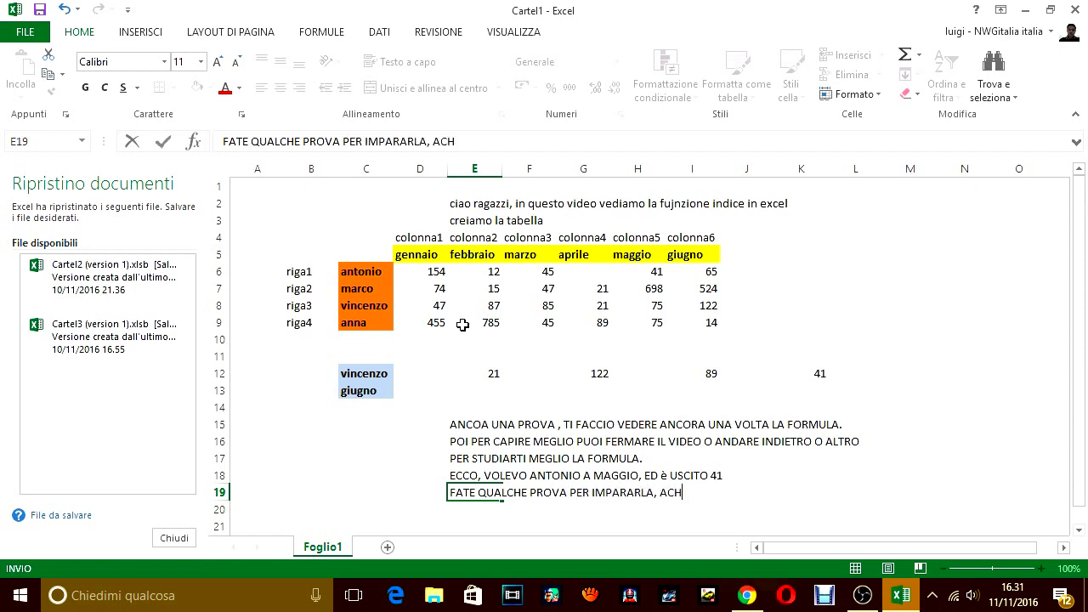
{"action": "key", "text": "BackSpace"}
{"action": "key", "text": "BackSpace"}
{"action": "key", "text": "BackSpace"}
{"action": "type", "text": "NCH"}
{"action": "type", "text": "SE è SMEP"}
{"action": "key", "text": "BackSpace"}
{"action": "key", "text": "BackSpace"}
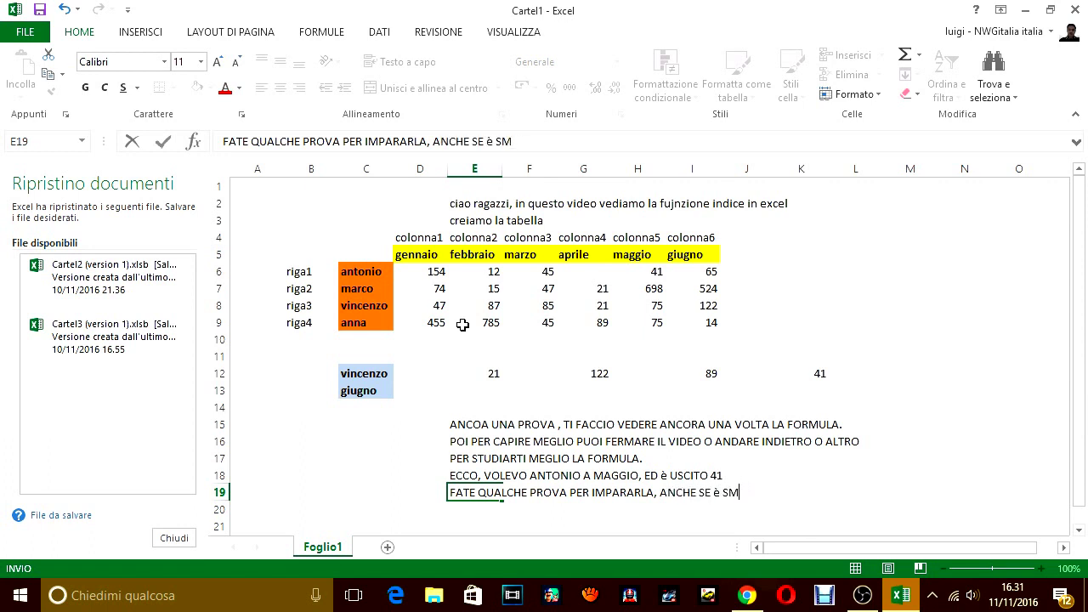
{"action": "key", "text": "BackSpace"}
{"action": "type", "text": "EMPLICE."}
{"action": "key", "text": "Return"}
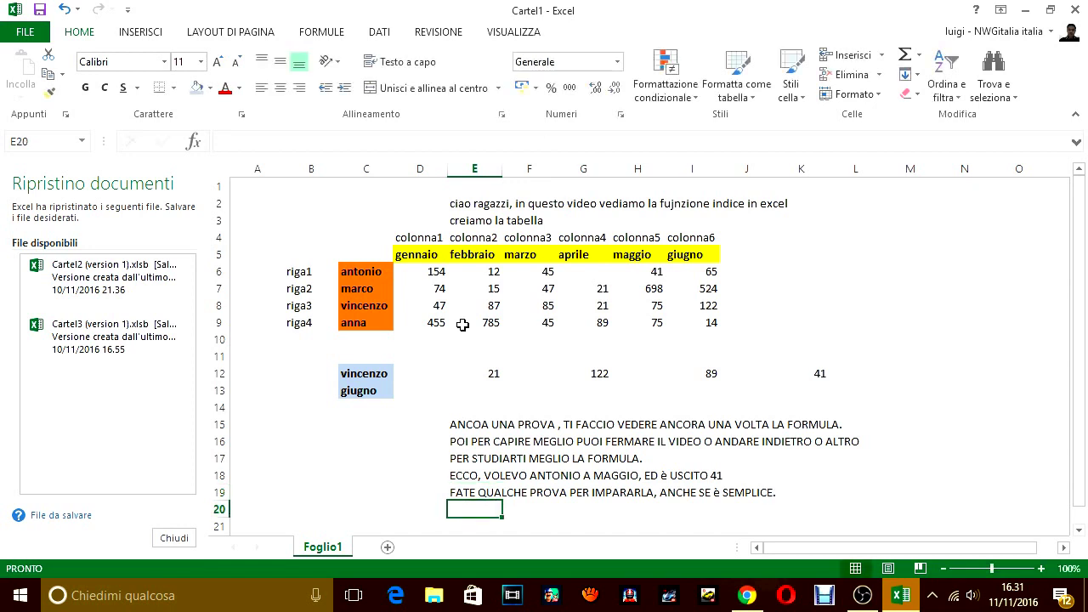
{"action": "type", "text": "RIC"}
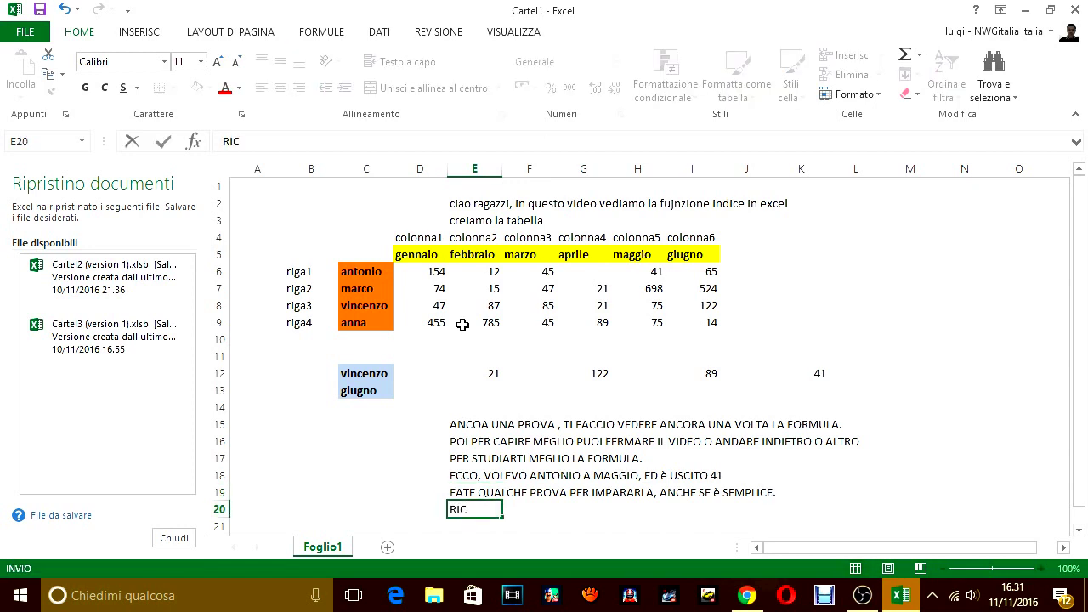
{"action": "type", "text": "ORDA CHE LA SIN"}
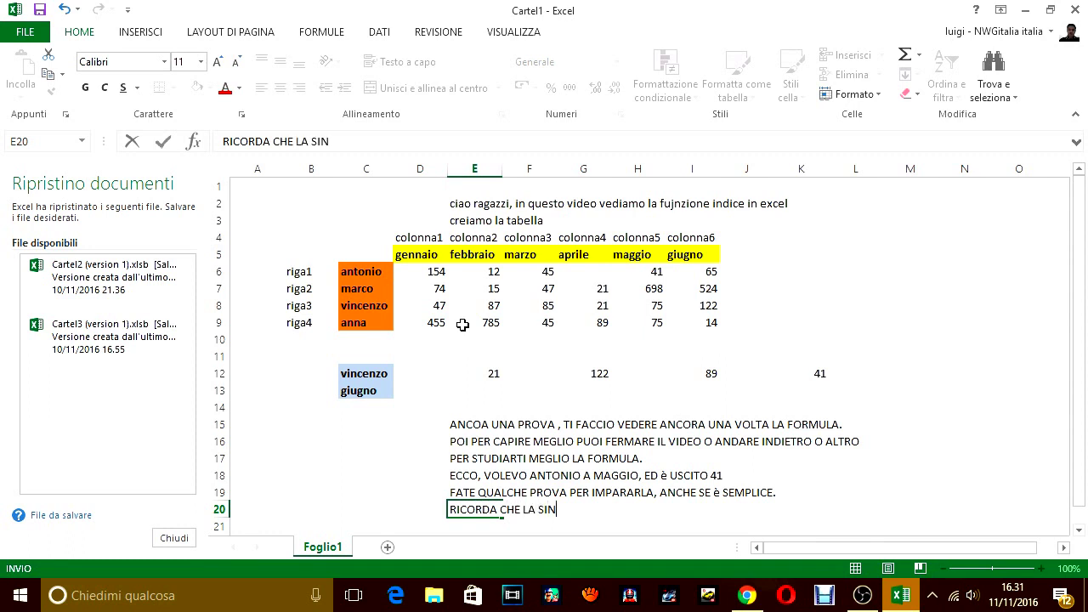
{"action": "type", "text": "TASSI è IMPOR"}
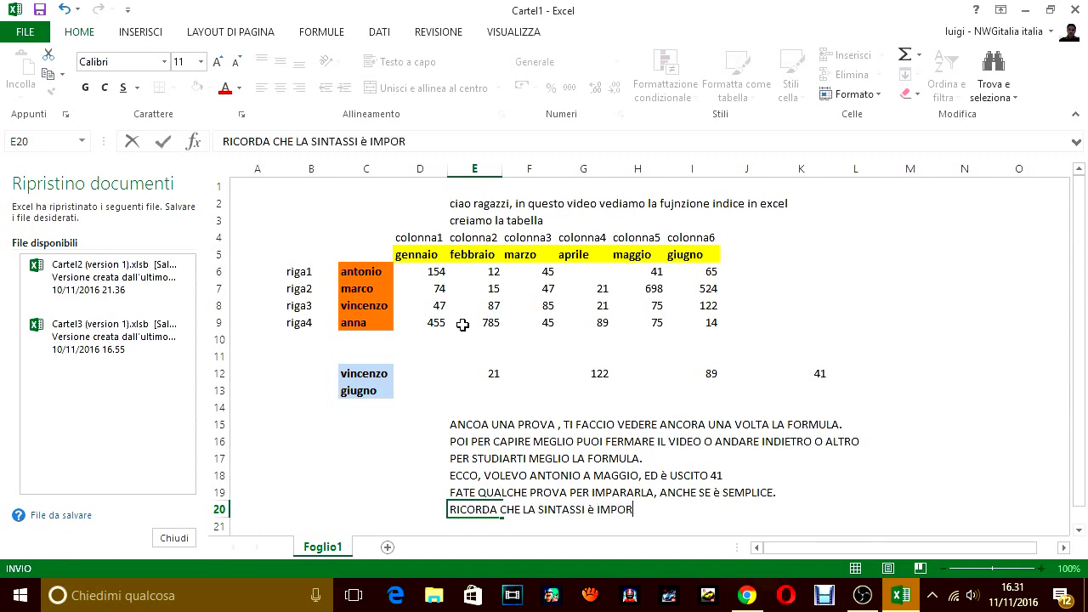
{"action": "type", "text": "TANTE."}
{"action": "key", "text": "Return"}
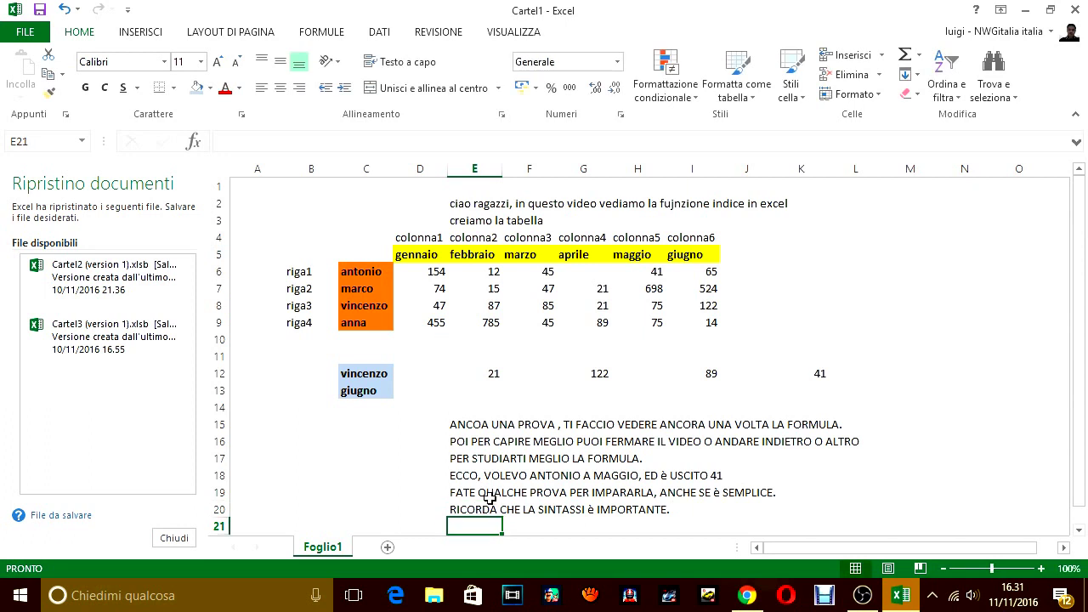
- Select the notes block D14:L21 and delete all its contents
{"action": "mouse_move", "coordinate": [421, 408]}
{"action": "left_mouse_down"}
{"action": "mouse_move", "coordinate": [714, 532]}
{"action": "mouse_move", "coordinate": [870, 522]}
{"action": "left_mouse_up"}
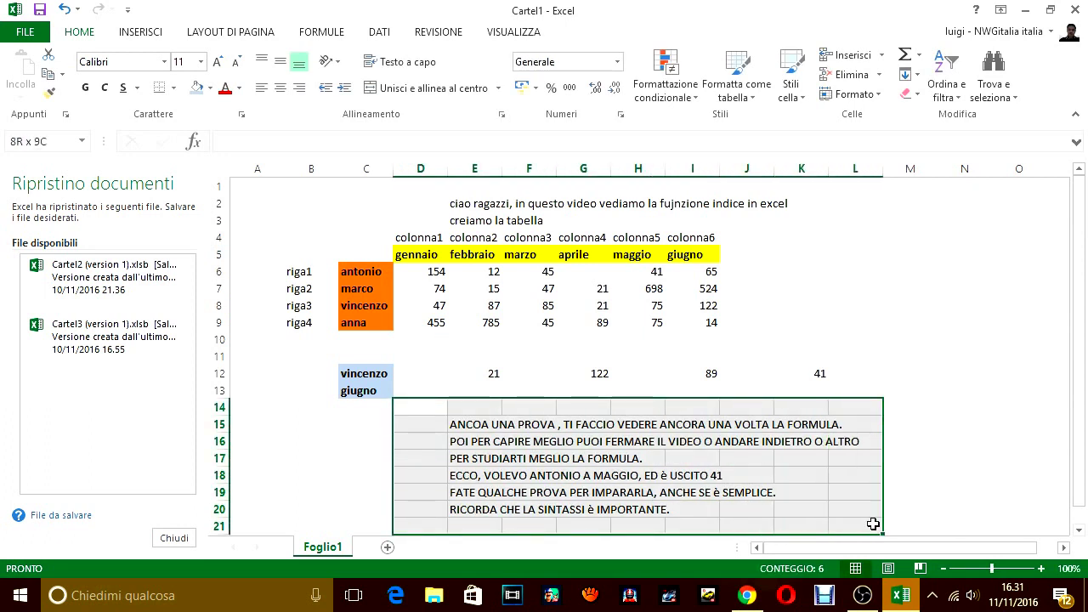
{"action": "left_click", "coordinate": [870, 522]}
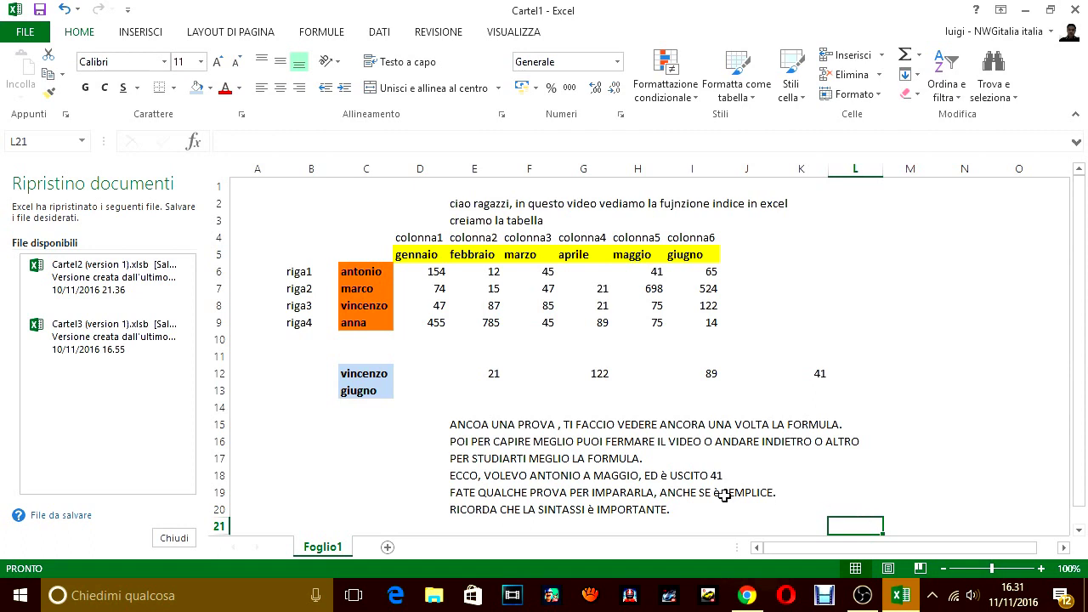
{"action": "mouse_move", "coordinate": [429, 408]}
{"action": "left_mouse_down"}
{"action": "mouse_move", "coordinate": [675, 505]}
{"action": "mouse_move", "coordinate": [863, 523]}
{"action": "left_mouse_up"}
{"action": "key", "text": "Delete"}
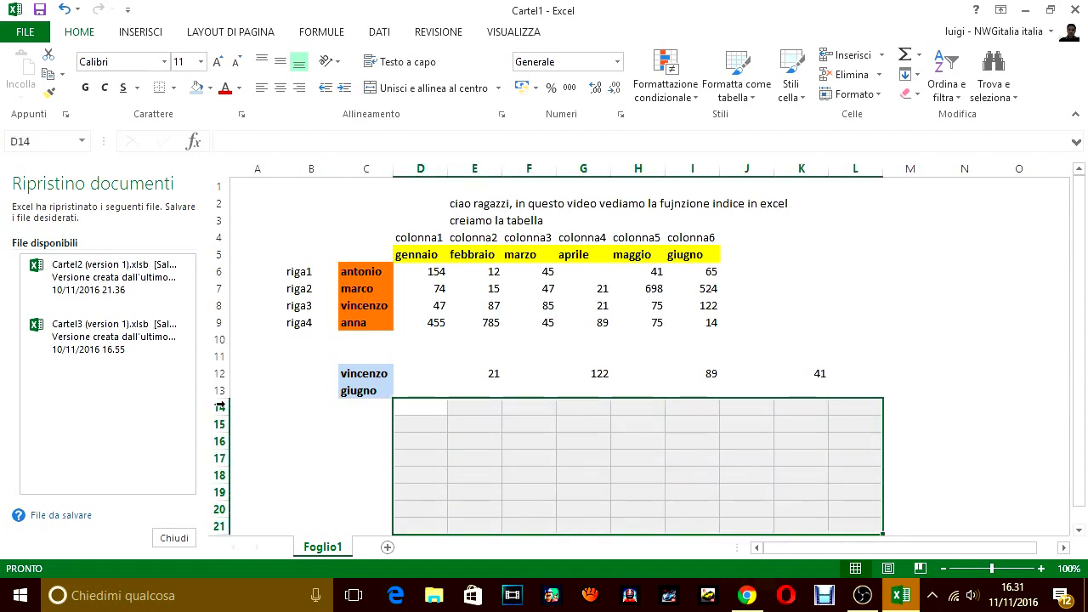
{"action": "left_click", "coordinate": [953, 311]}
- Copy the INDICE formula from E12 into cell L7
{"action": "left_click", "coordinate": [490, 375]}
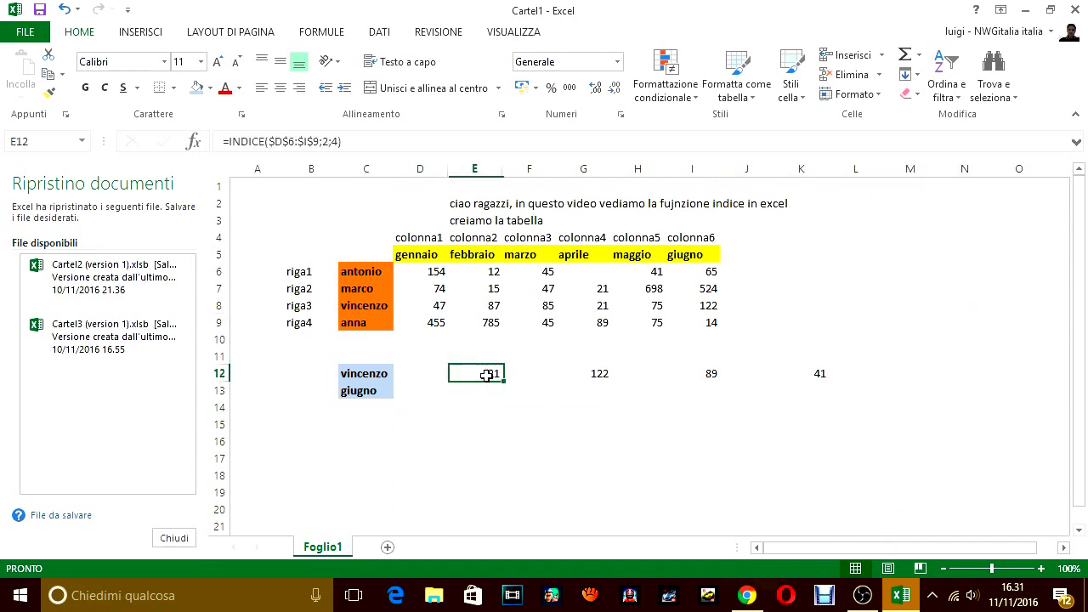
{"action": "left_click", "coordinate": [352, 141]}
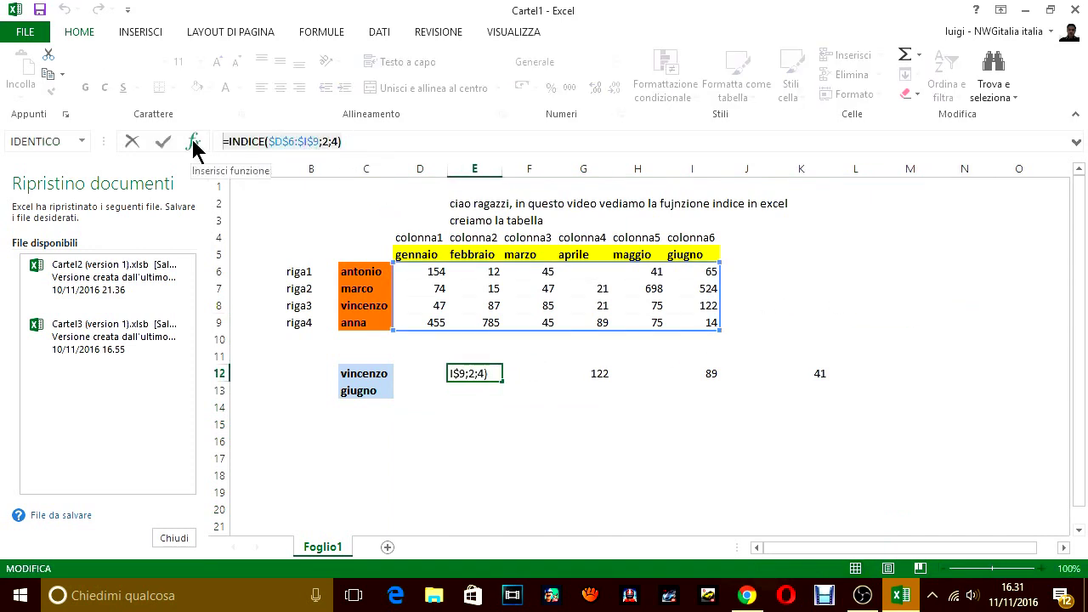
{"action": "key", "text": "ctrl+c"}
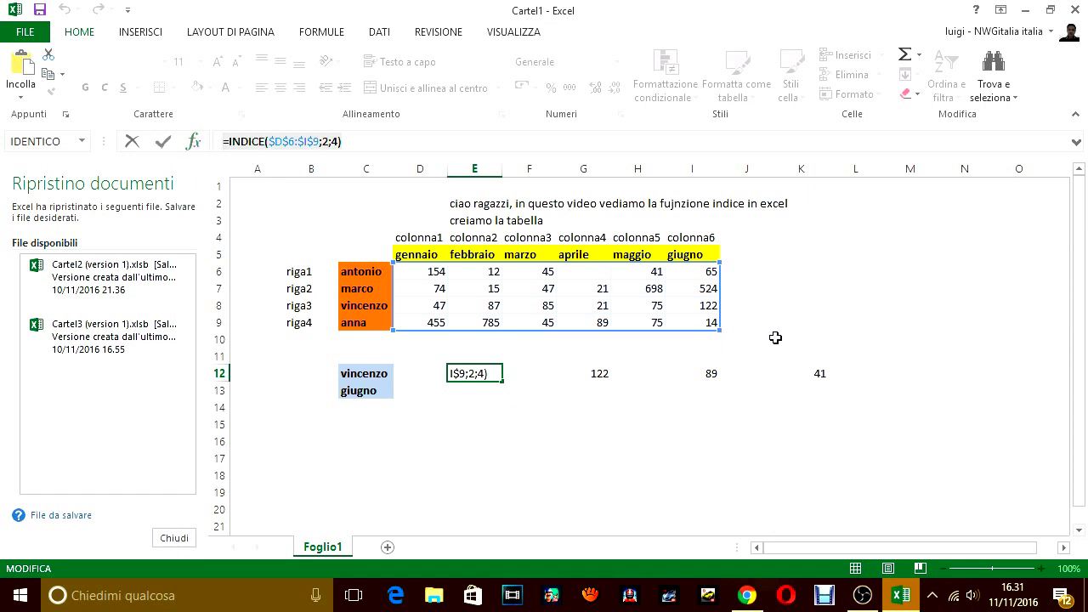
{"action": "key", "text": "Escape"}
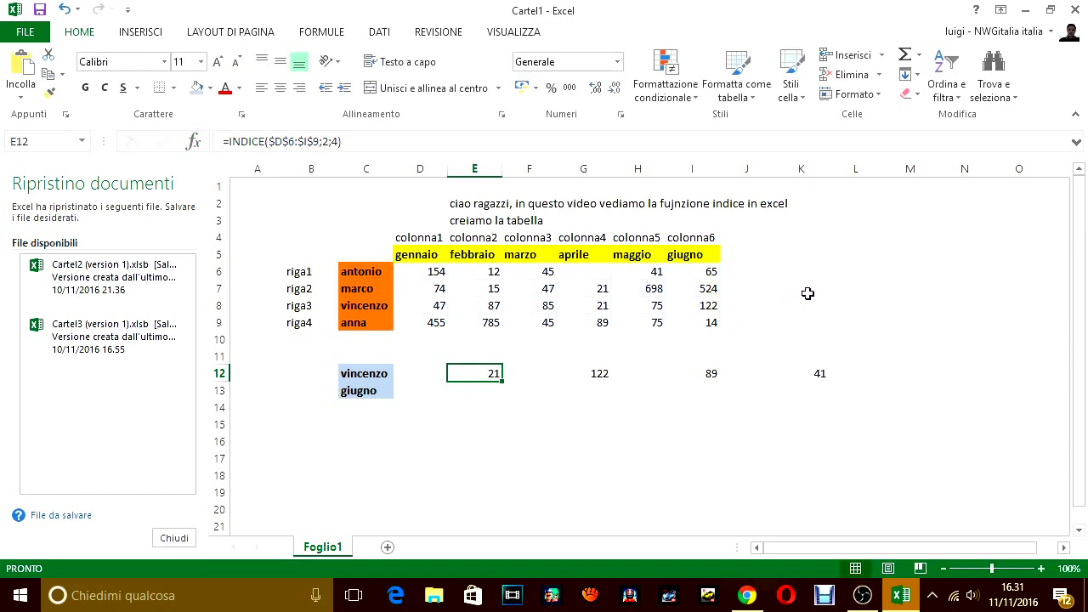
{"action": "left_click", "coordinate": [850, 283]}
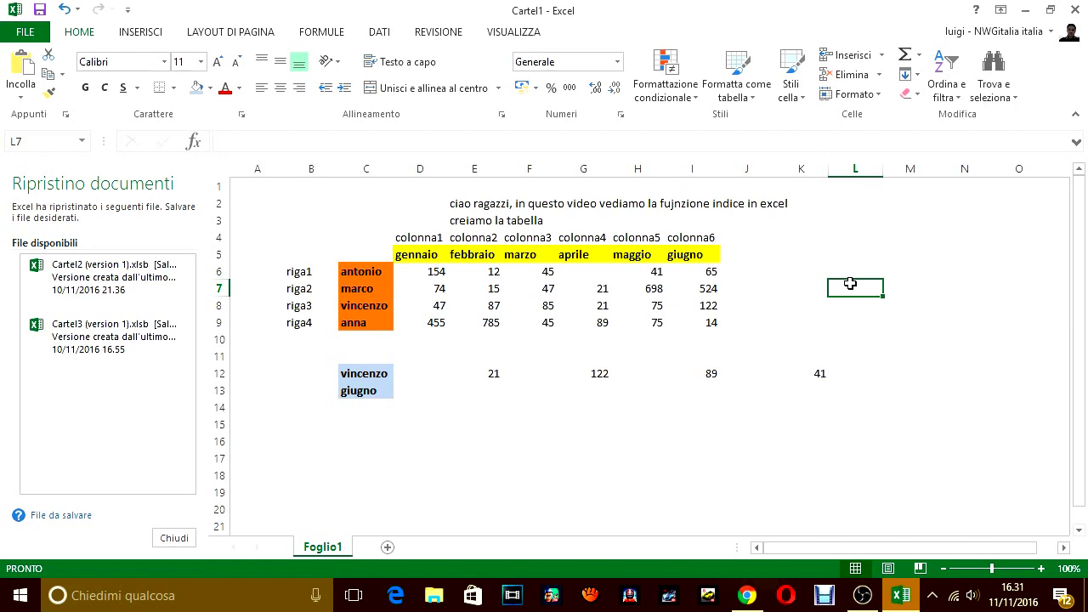
{"action": "key", "text": "ctrl+v"}
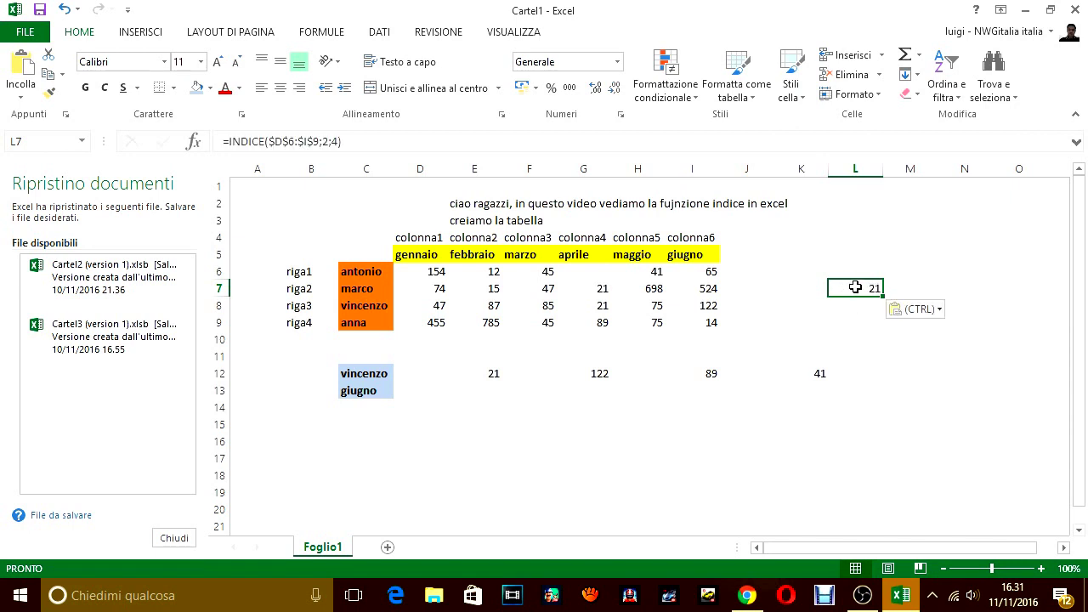
{"action": "key", "text": "Escape"}
- Remove the leading equals sign so L7 shows INDICE($D$6:$I$9;2;4) as text
{"action": "left_click", "coordinate": [230, 141]}
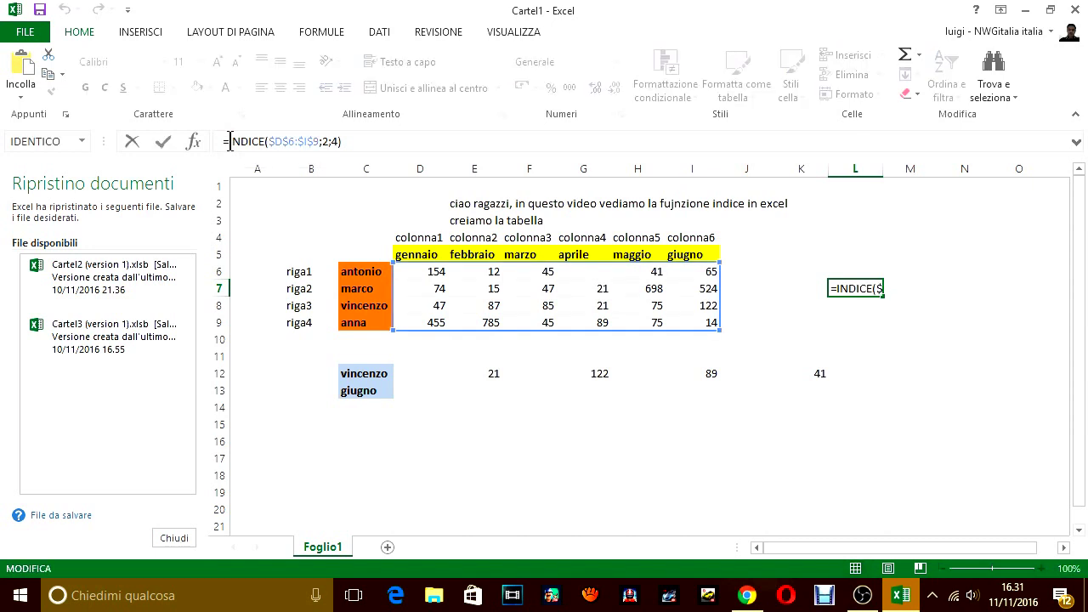
{"action": "key", "text": "BackSpace"}
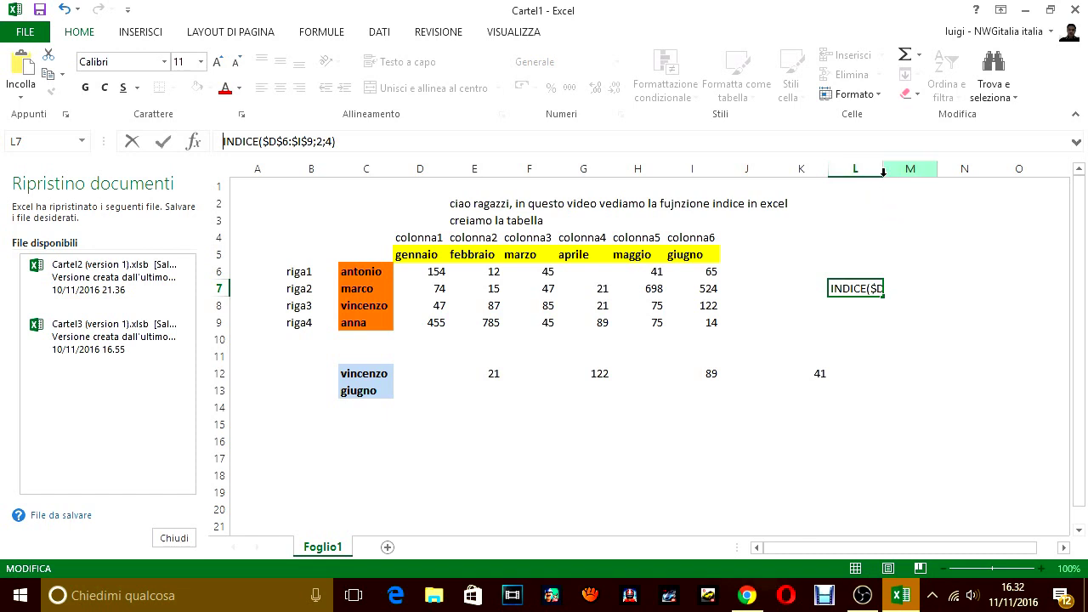
{"action": "left_click", "coordinate": [867, 287]}
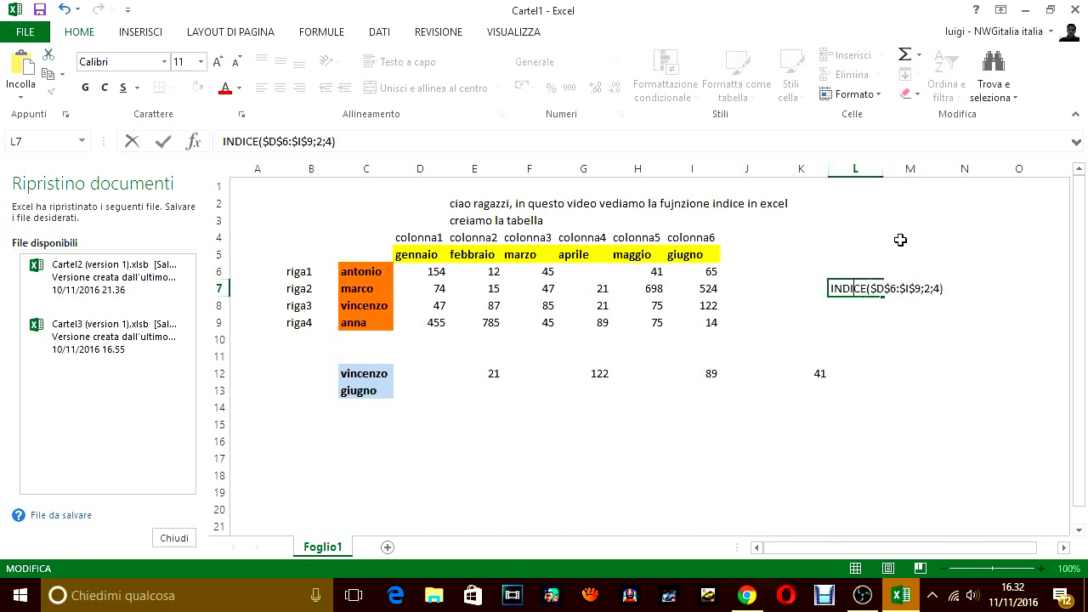
{"action": "left_click", "coordinate": [970, 289]}
{"action": "left_click", "coordinate": [949, 323]}
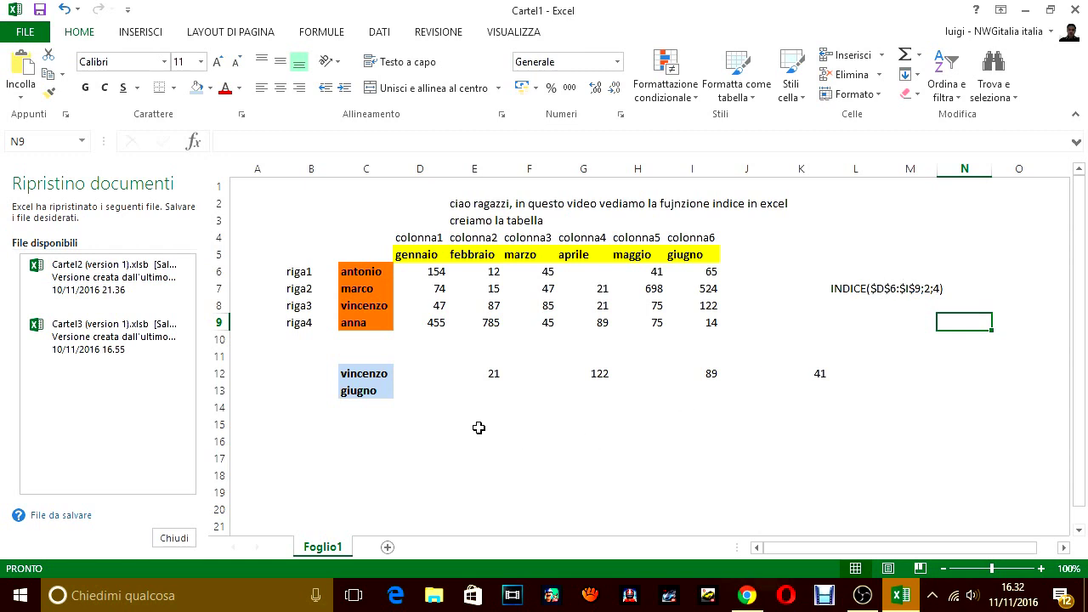
- Copy the INDICE formula text from L7 into E14
{"action": "left_click", "coordinate": [848, 289]}
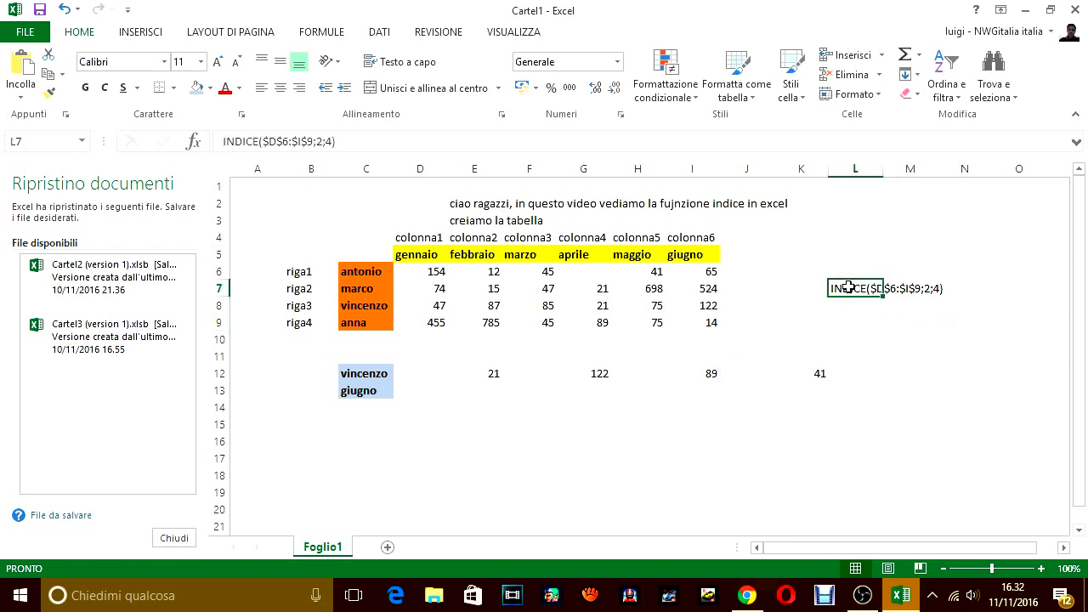
{"action": "key", "text": "ctrl+c"}
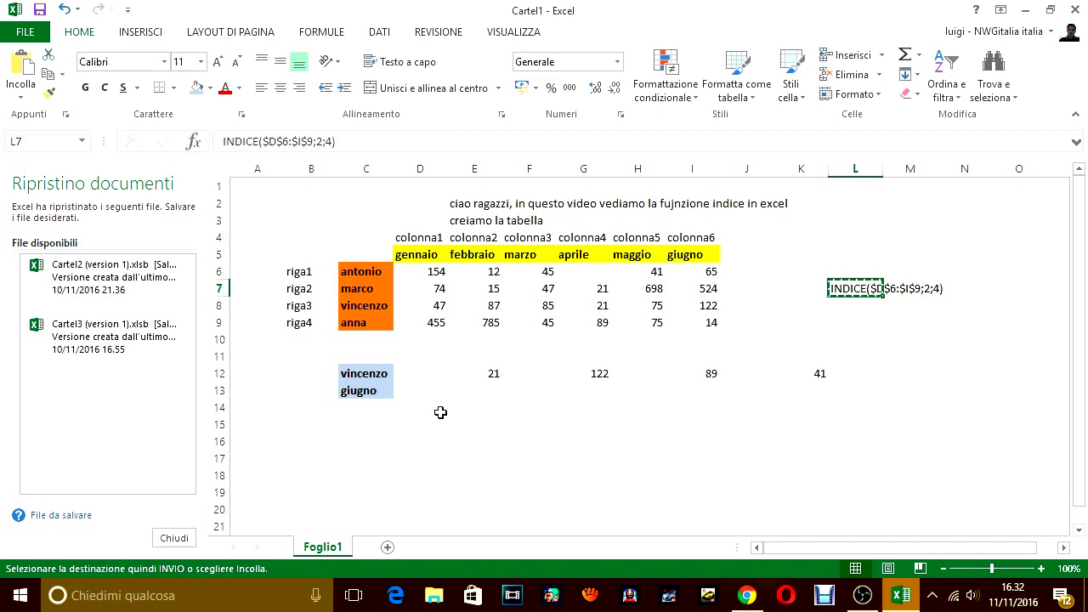
{"action": "left_click", "coordinate": [475, 408]}
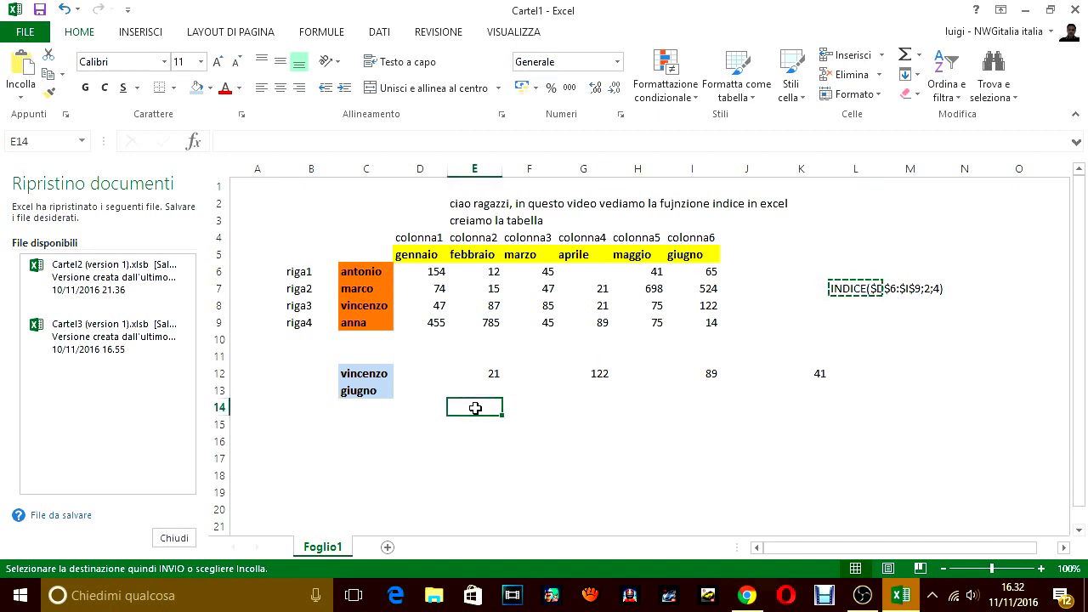
{"action": "key", "text": "ctrl+v"}
- Type the note 'VOGLIO FARTI NOTARE CHE SI METTE L 'UGUALE SEMPRE' in E16
{"action": "left_click", "coordinate": [469, 439]}
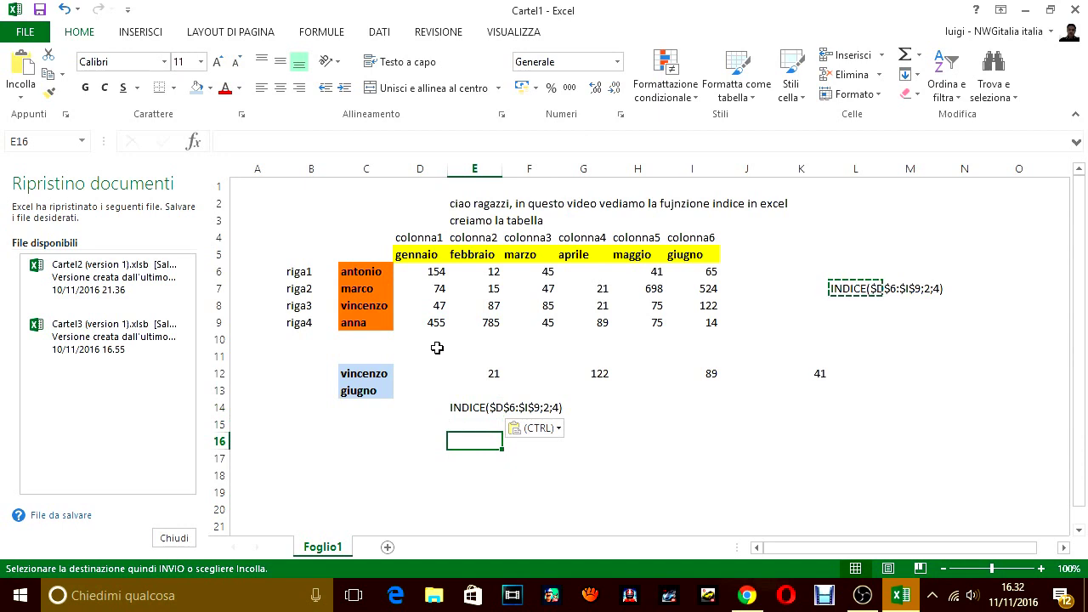
{"action": "type", "text": "VIOG"}
{"action": "key", "text": "BackSpace"}
{"action": "key", "text": "BackSpace"}
{"action": "key", "text": "BackSpace"}
{"action": "type", "text": "OG"}
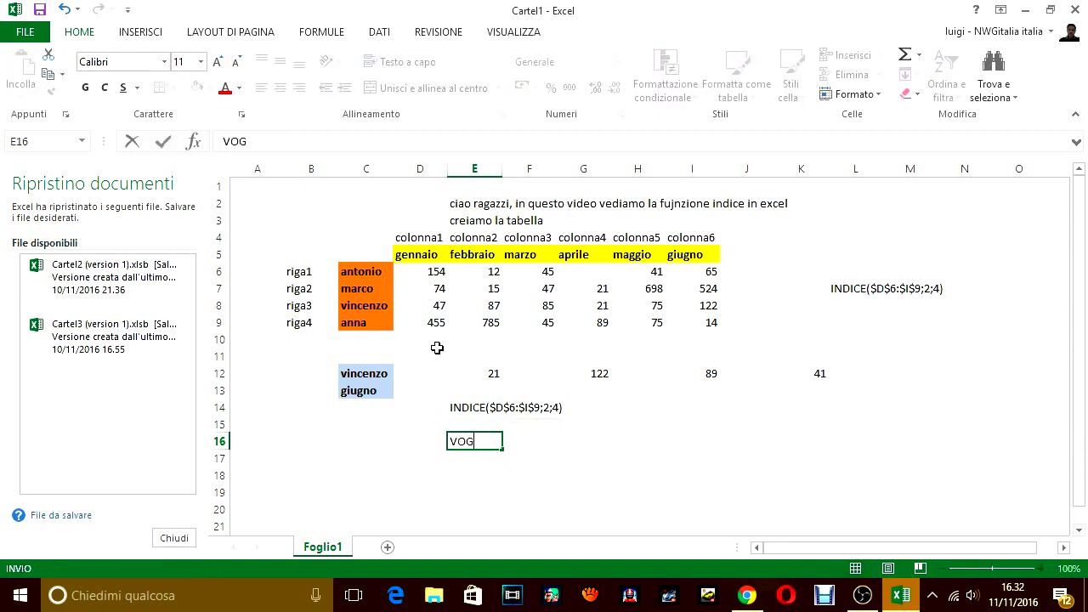
{"action": "type", "text": "LIO FARTI NOT"}
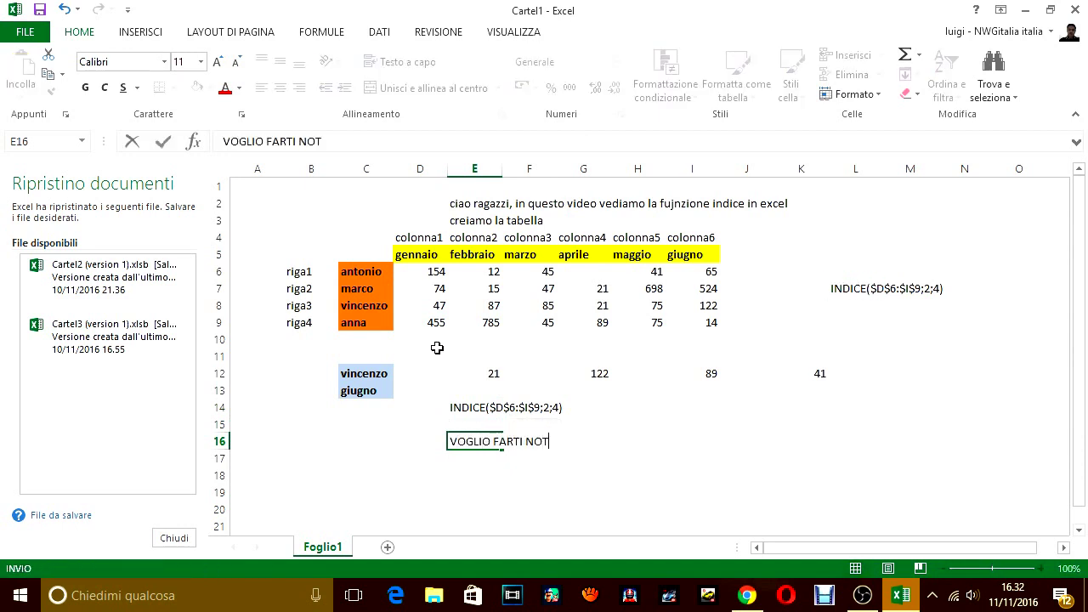
{"action": "type", "text": "ARE CHE SI "}
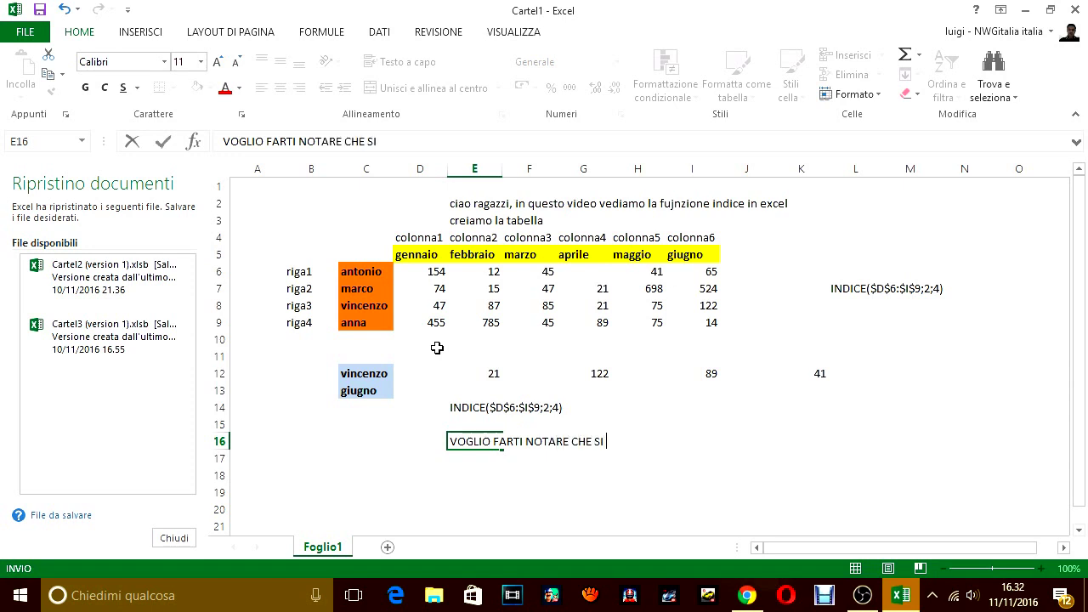
{"action": "type", "text": "METE"}
{"action": "key", "text": "BackSpace"}
{"action": "type", "text": "TE L 'U"}
{"action": "type", "text": "G"}
{"action": "key", "text": "BackSpace"}
{"action": "type", "text": "GUAL"}
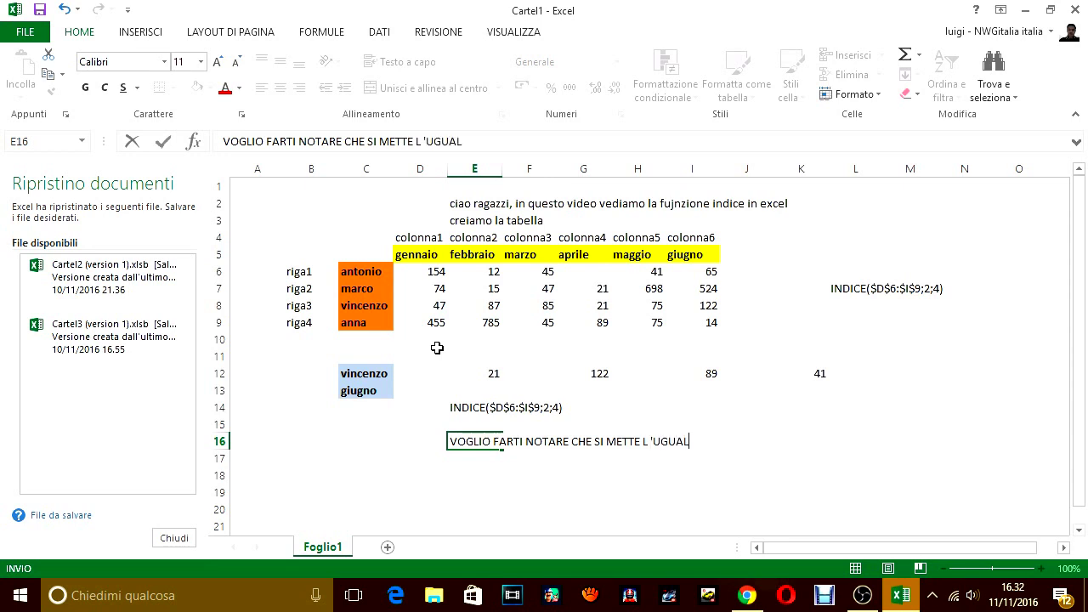
{"action": "type", "text": "E SEMPRE,"}
{"action": "type", "text": " POI "}
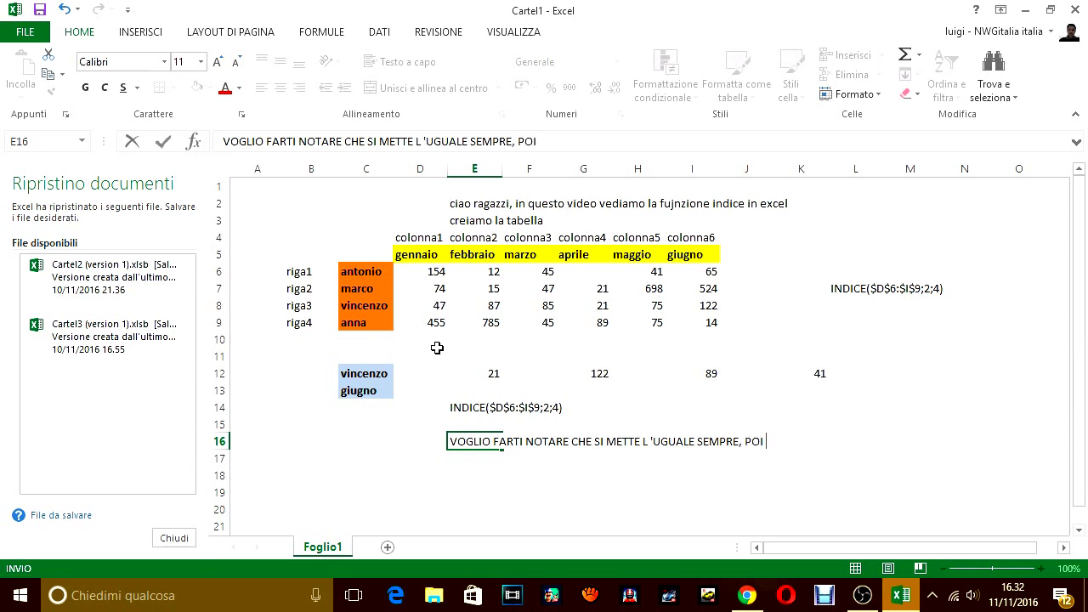
{"action": "type", "text": "PER BL"}
{"action": "key", "text": "BackSpace"}
{"action": "key", "text": "BackSpace"}
{"action": "key", "text": "BackSpace"}
{"action": "key", "text": "BackSpace"}
{"action": "key", "text": "BackSpace"}
{"action": "key", "text": "BackSpace"}
{"action": "key", "text": "BackSpace"}
{"action": "key", "text": "BackSpace"}
{"action": "key", "text": "BackSpace"}
{"action": "key", "text": "BackSpace"}
{"action": "type", "text": "PER"}
- Write 'PER QUALSIASI COSA SCRIVIMI NEI COMMENTI.' in D18 and type the like-and-subscribe message in D20
{"action": "left_click", "coordinate": [476, 494]}
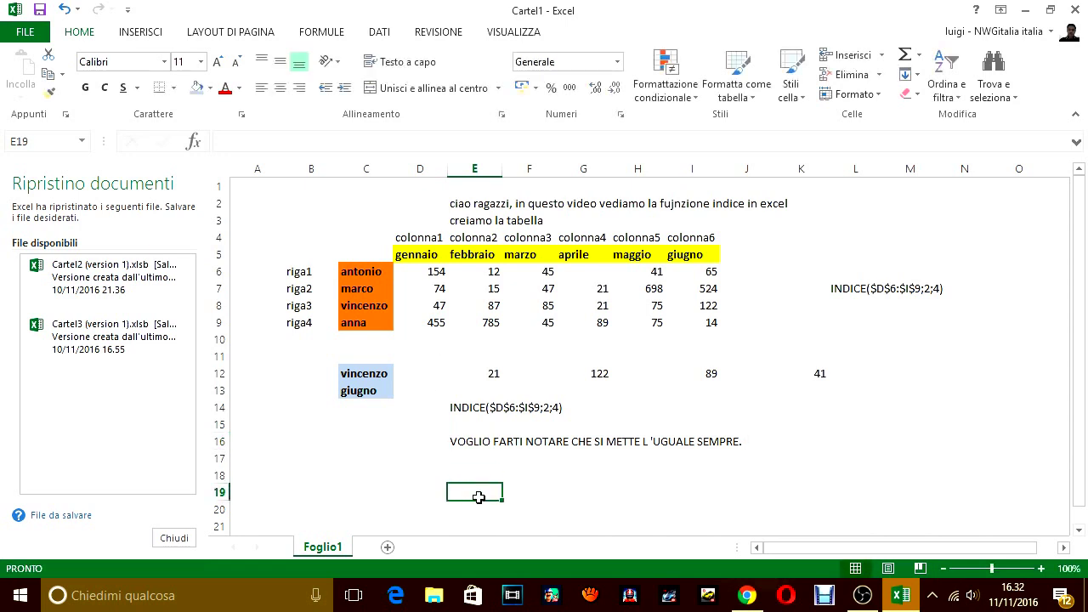
{"action": "left_click", "coordinate": [415, 478]}
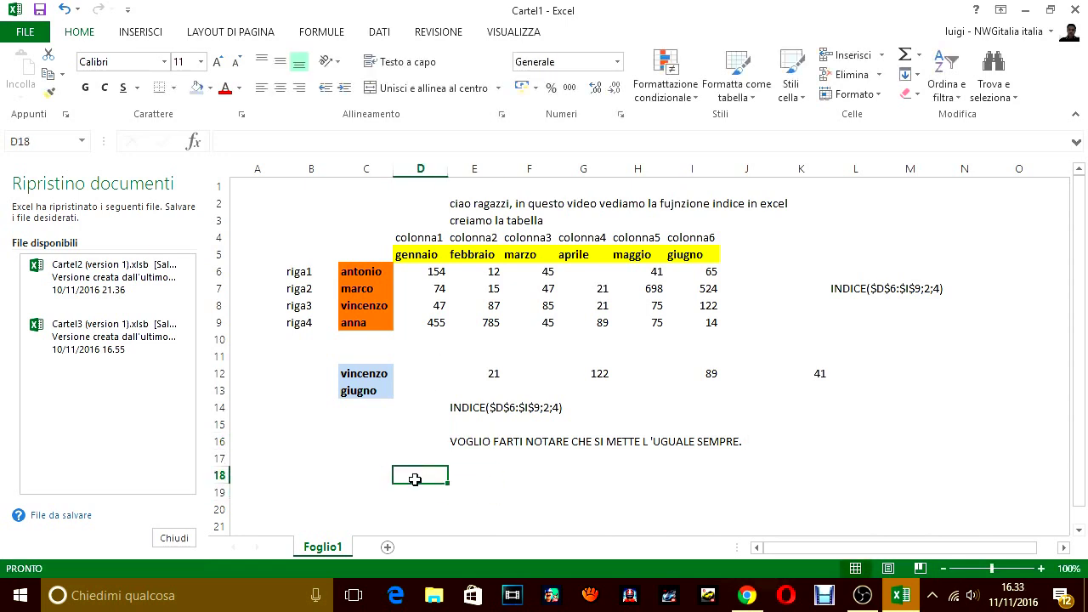
{"action": "type", "text": "PER"}
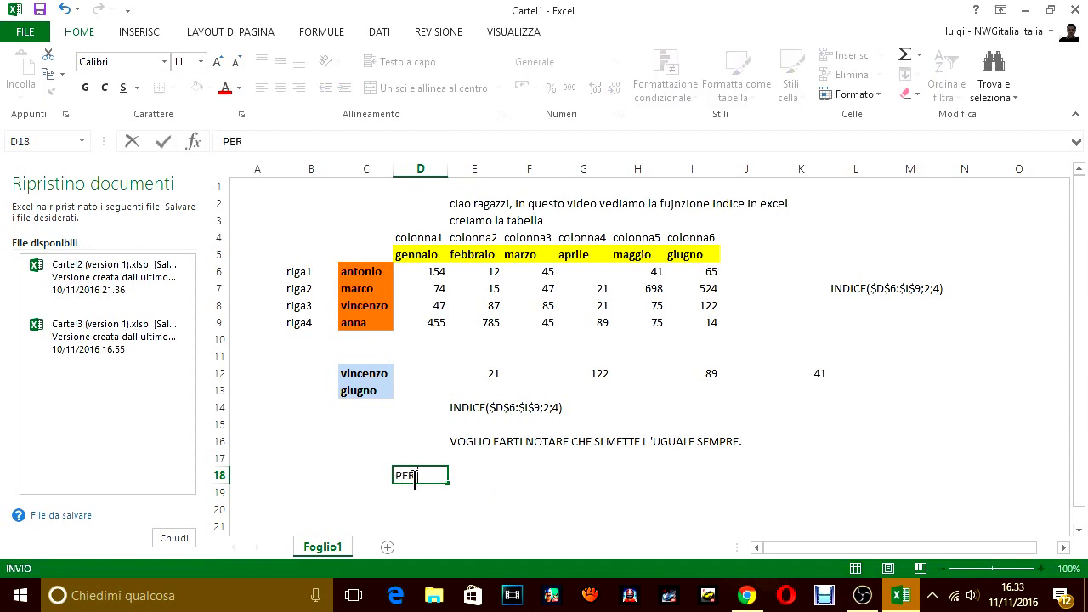
{"action": "type", "text": " QUALSI"}
{"action": "type", "text": "ASIC"}
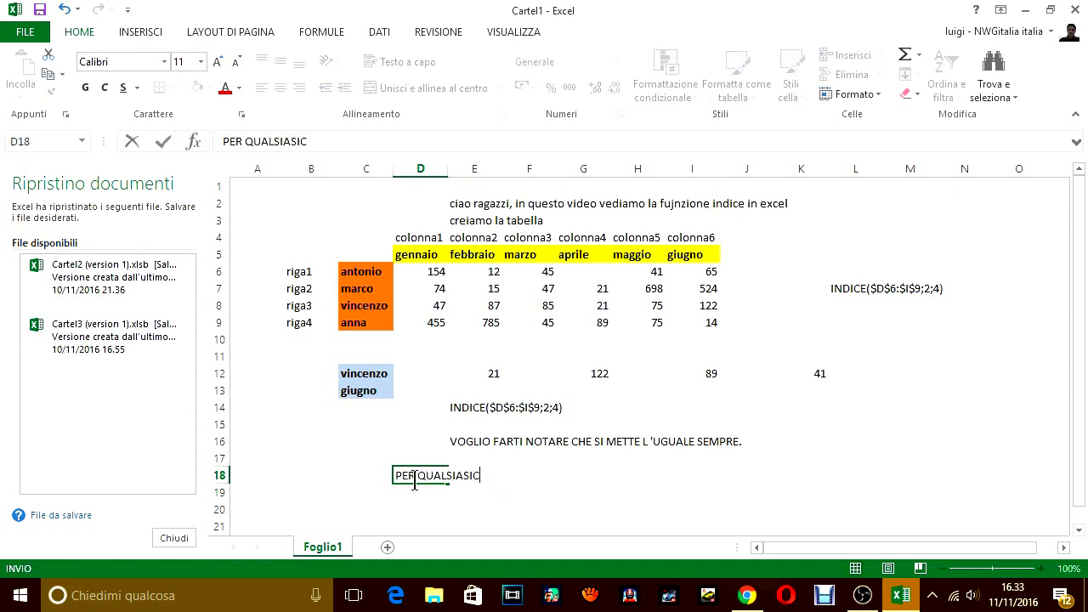
{"action": "type", "text": " COSA SCRI"}
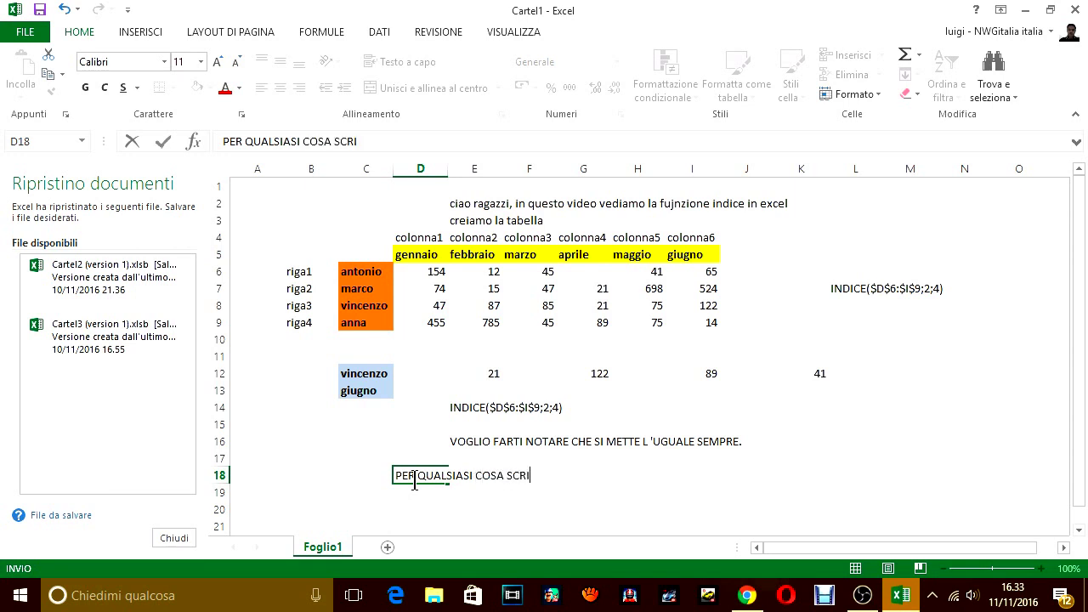
{"action": "type", "text": "VIM"}
{"action": "type", "text": " N"}
{"action": "type", "text": "EI M"}
{"action": "key", "text": "BackSpace"}
{"action": "type", "text": "COMME"}
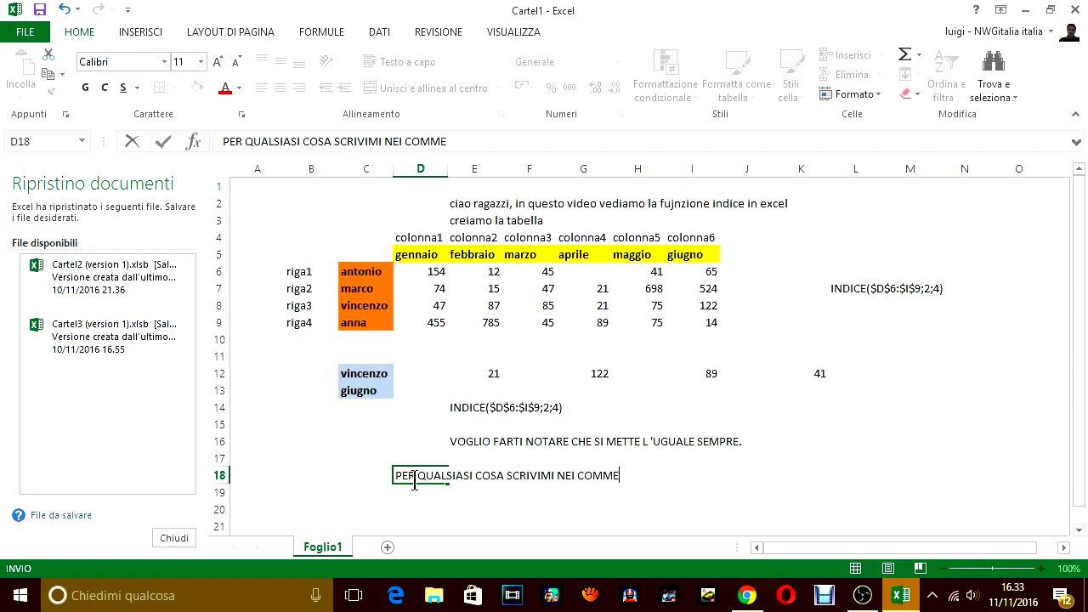
{"action": "type", "text": "NTI."}
{"action": "key", "text": "Return"}
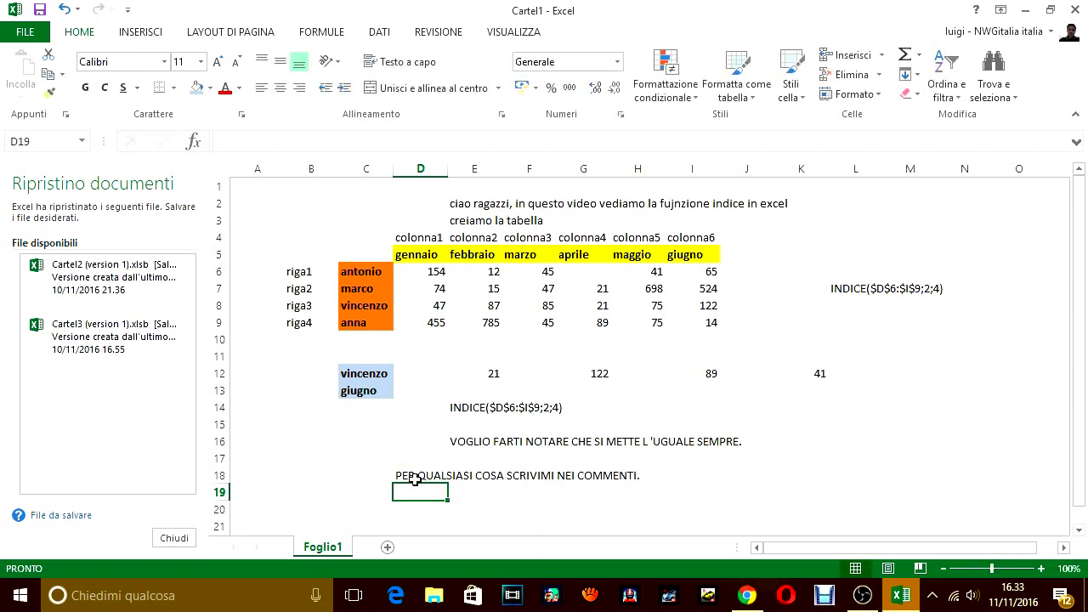
{"action": "key", "text": "Return"}
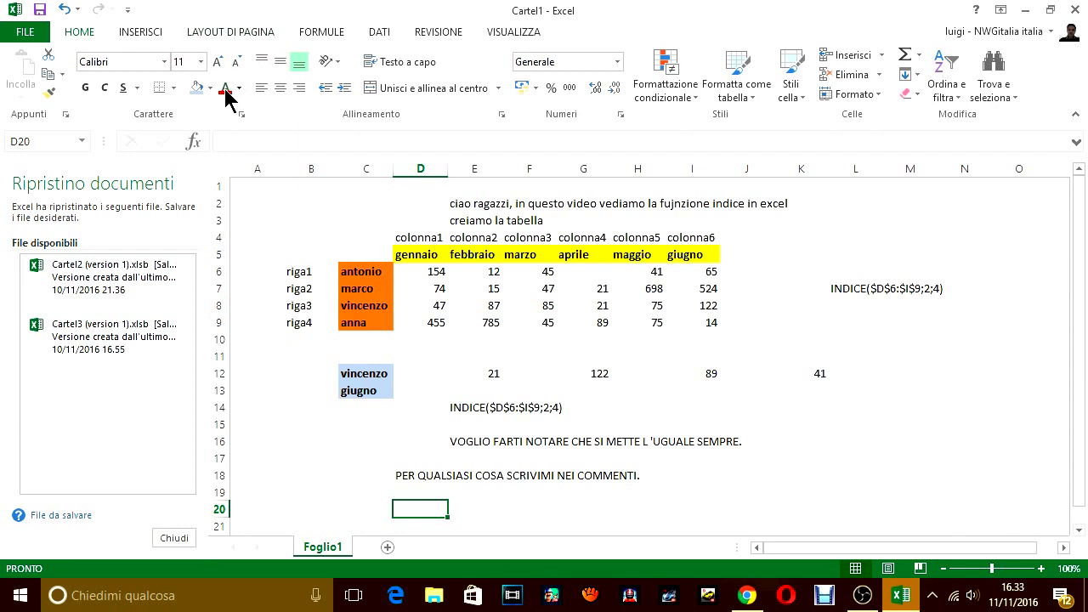
{"action": "type", "text": "SE IL"}
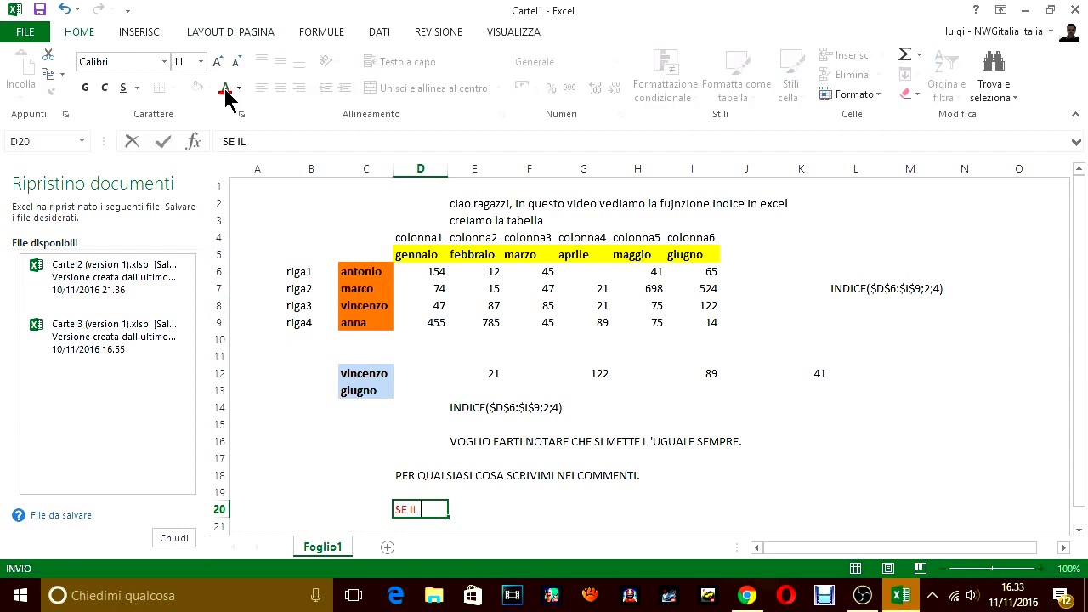
{"action": "type", "text": "VIDEO TI è"}
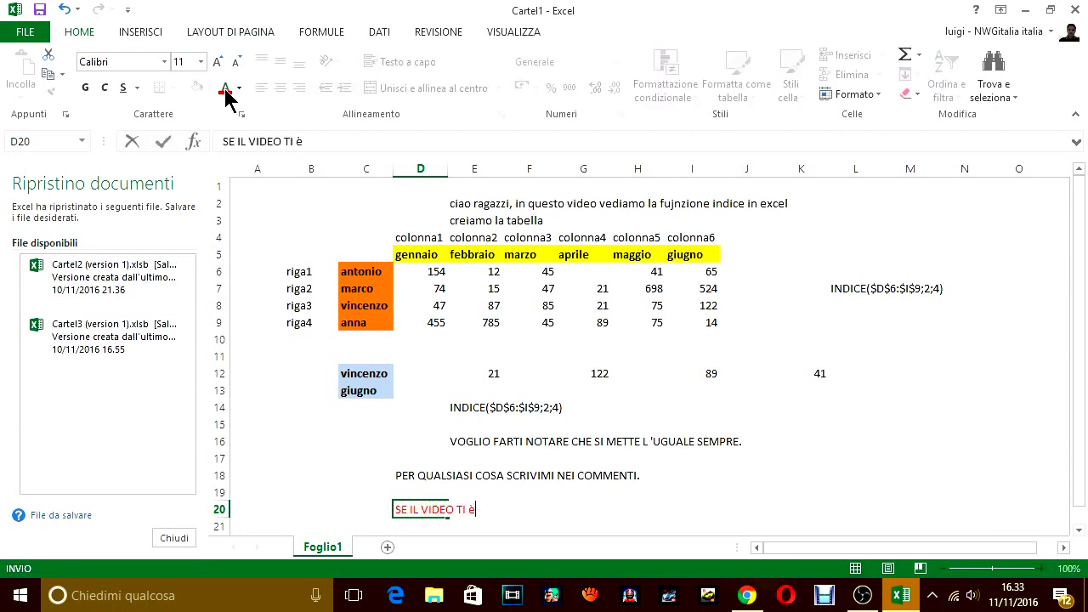
{"action": "type", "text": " PIACIUTO"}
{"action": "type", "text": " METTI MI "}
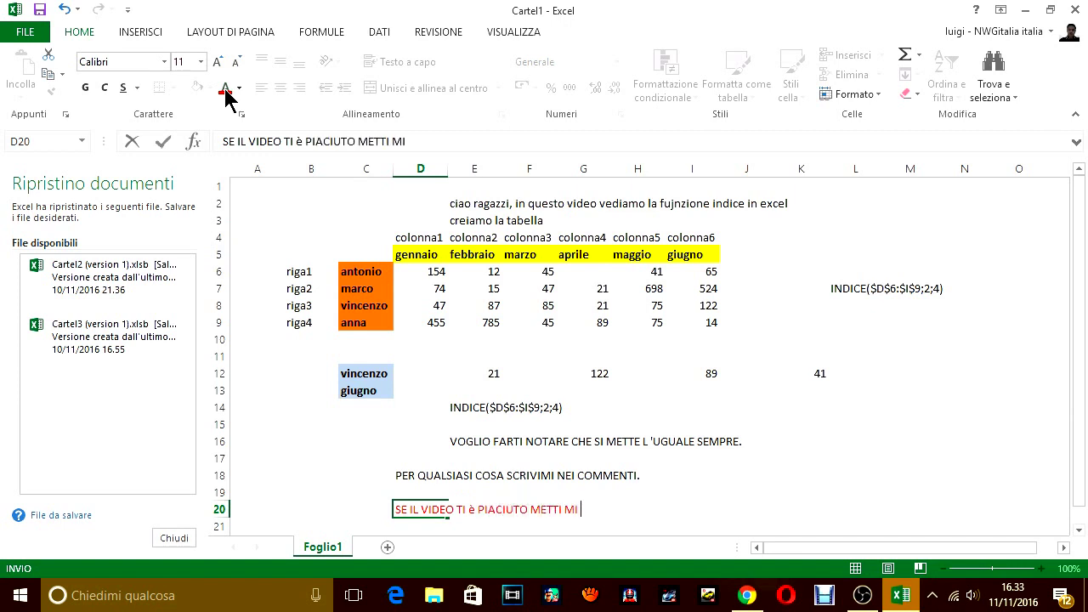
{"action": "type", "text": "PIACE E"}
{"action": "type", "text": " SIC"}
{"action": "type", "text": "SCRI"}
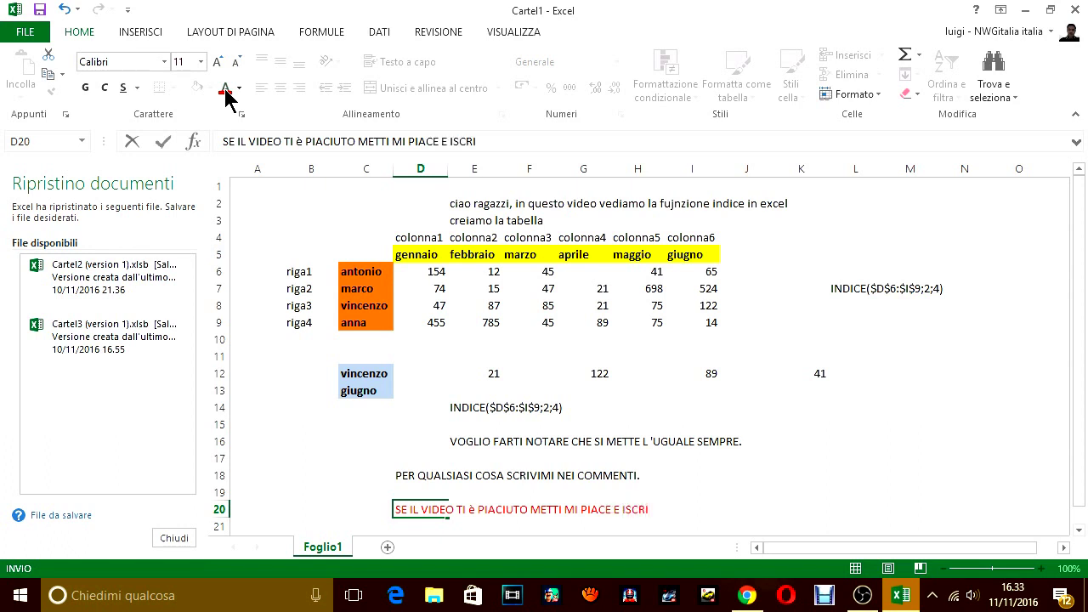
{"action": "type", "text": "VITI AL CAN"}
{"action": "type", "text": "ALE"}
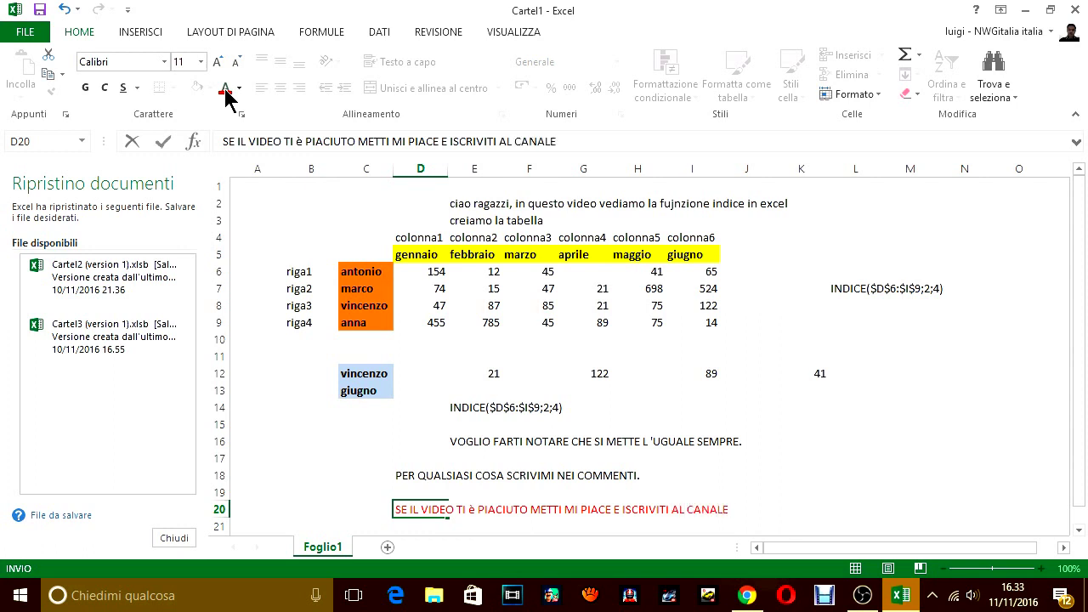
- Confirm the red D20 message and add 'MI FA PIACERE ANCHE SE LO CONDIVIDI.' in D21
{"action": "key", "text": "Return"}
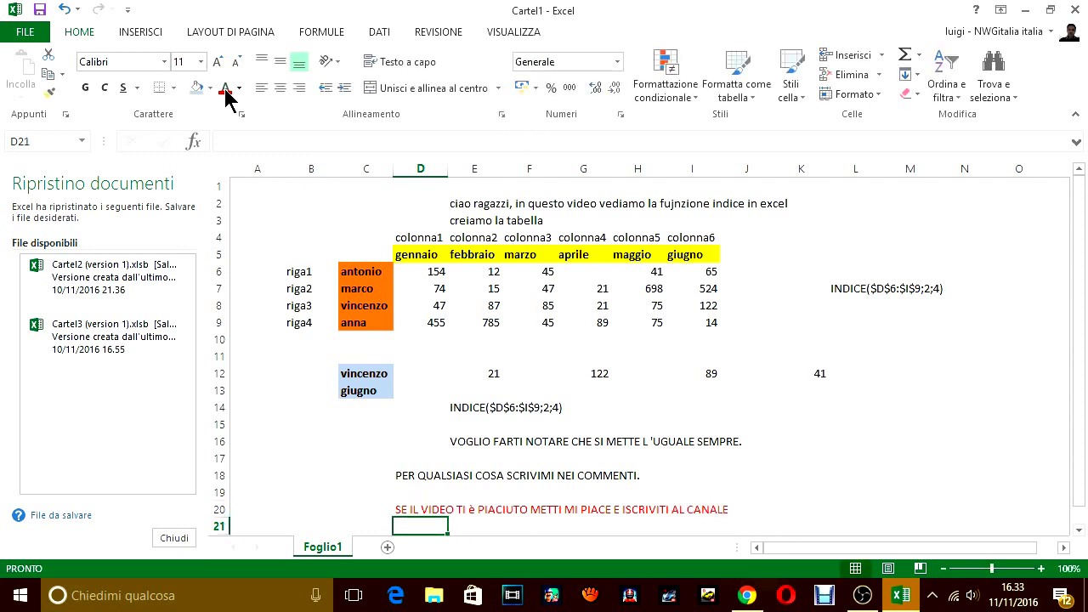
{"action": "type", "text": "MI FA "}
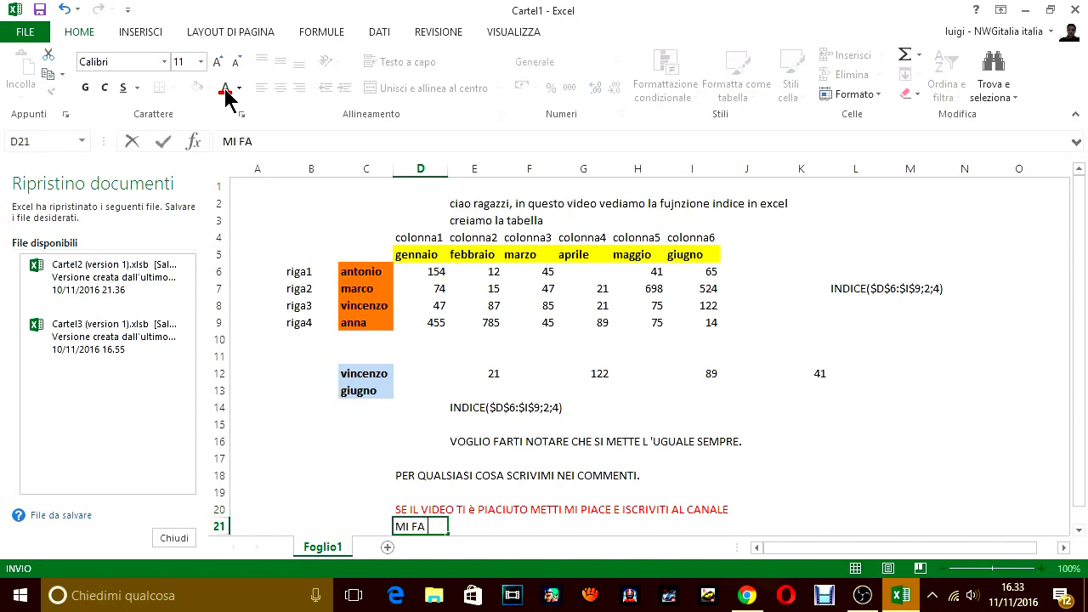
{"action": "type", "text": "PIACERE ANCH"}
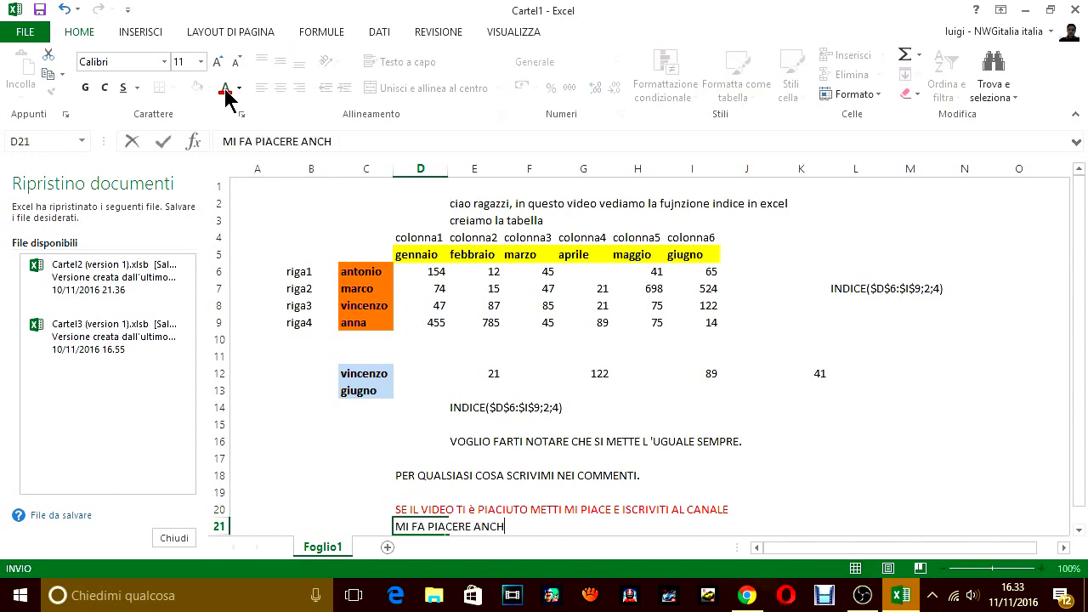
{"action": "type", "text": "E SE LO CONDI"}
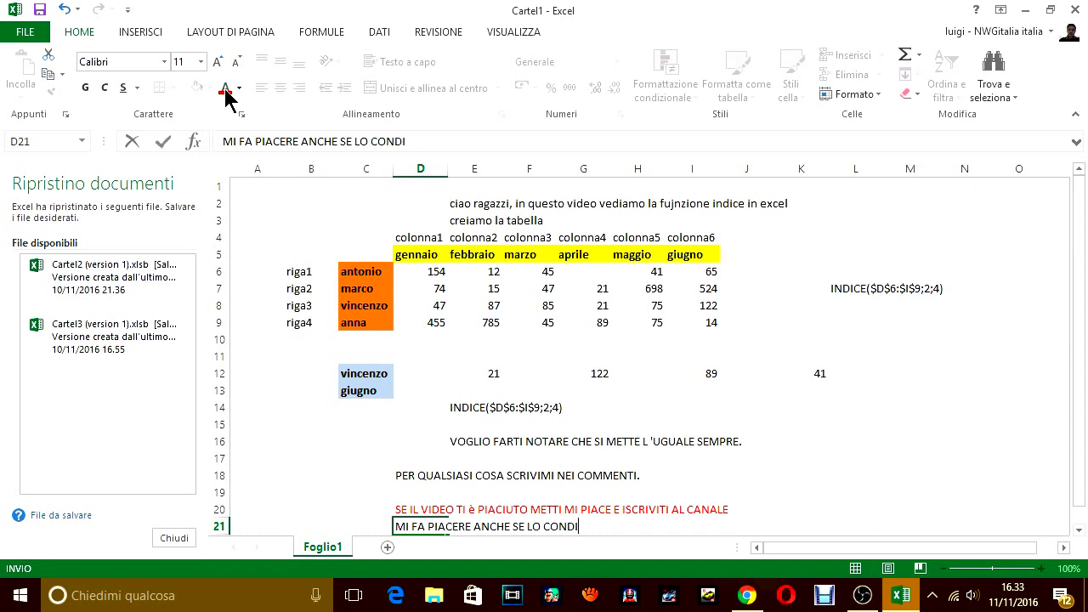
{"action": "type", "text": "VIDI."}
{"action": "left_click", "coordinate": [906, 405]}
- Select L9:N14 and preview larger font sizes, leaving them unchanged
{"action": "left_click_drag", "start_coordinate": [865, 326], "coordinate": [948, 399]}
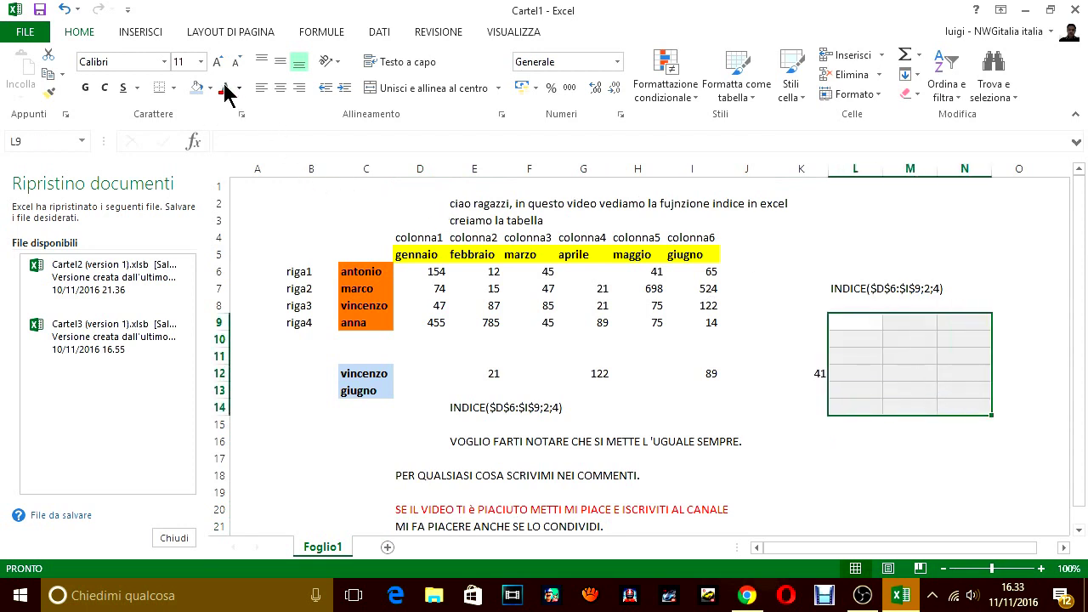
{"action": "left_click", "coordinate": [200, 61]}
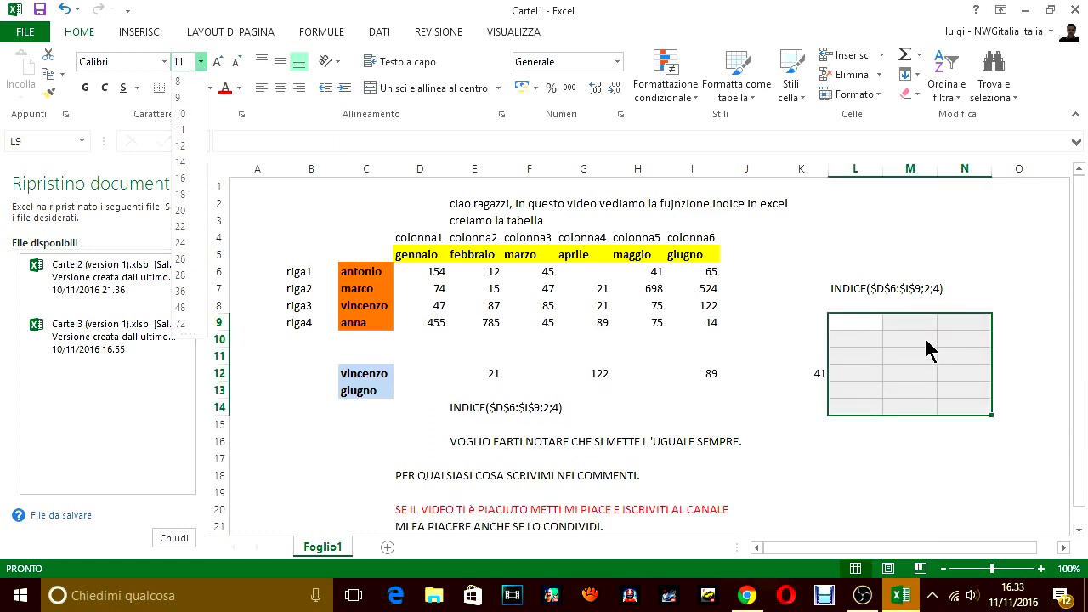
{"action": "left_click", "coordinate": [857, 321]}
- Type a long 'GRAZIEEEE…' thank-you in M17, then bring up the screen recorder's menu to stop recording
{"action": "left_click", "coordinate": [899, 456]}
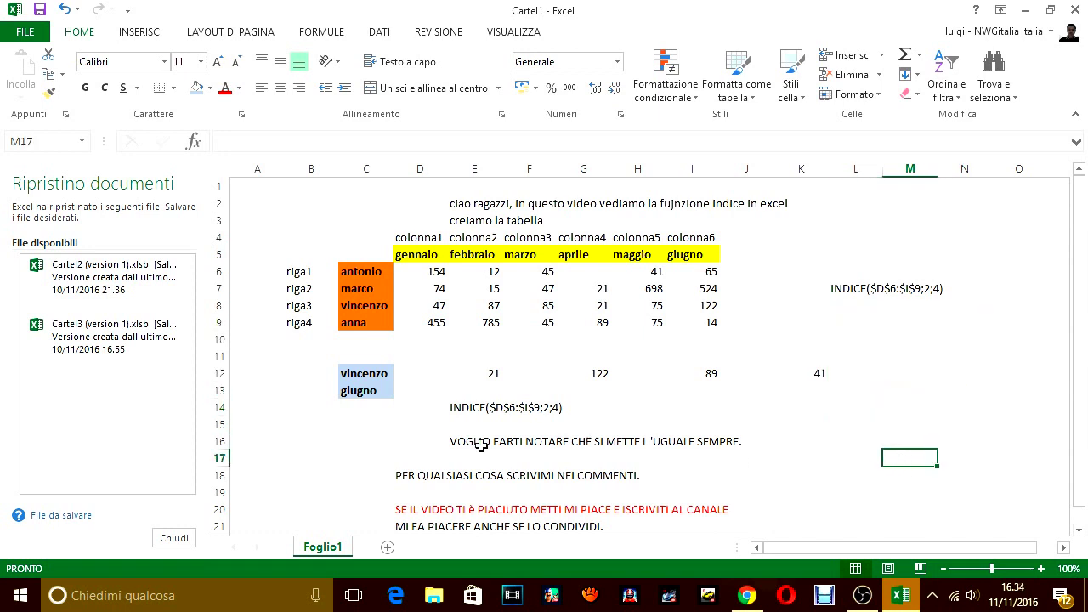
{"action": "left_click", "coordinate": [305, 139]}
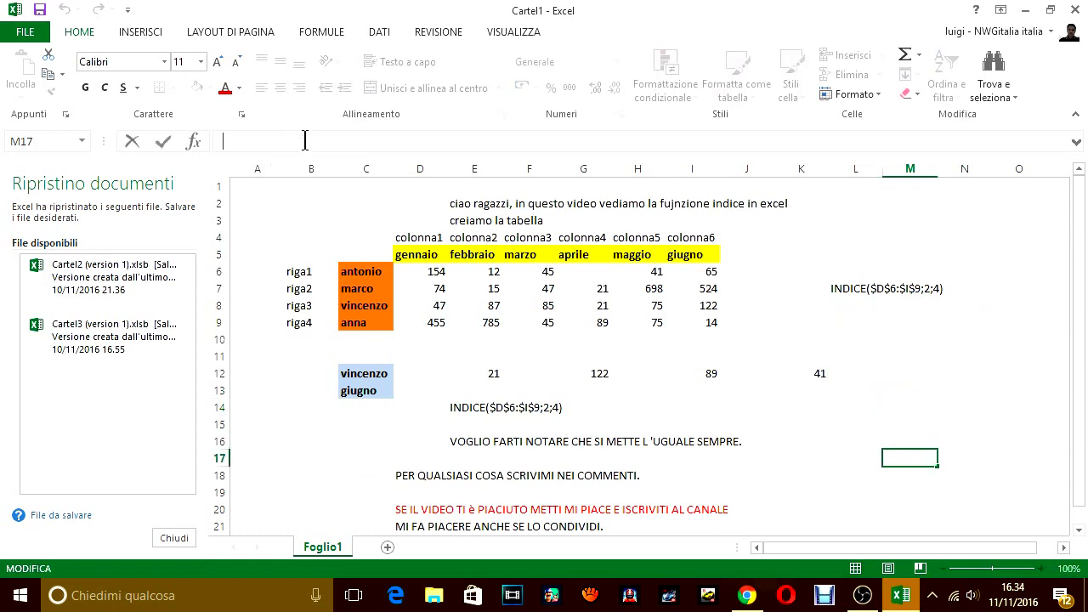
{"action": "type", "text": "GRAZ"}
{"action": "type", "text": "IEEEEEEEEEEEEEEEEEEEEE"}
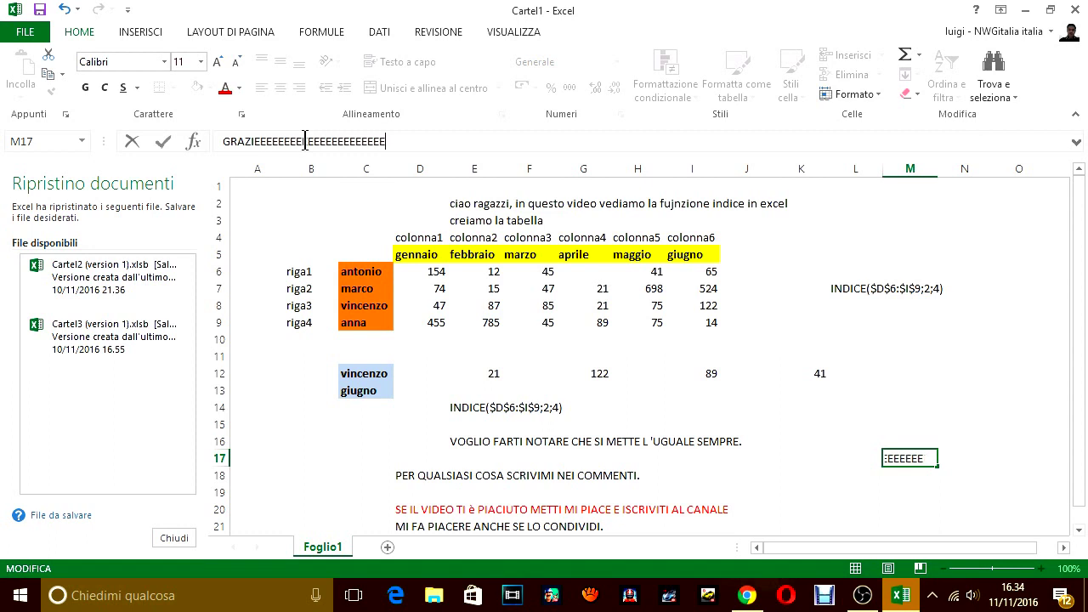
{"action": "type", "text": "EEEEEEEEEEEEEEEEEEEEEEEEEEEEEEE"}
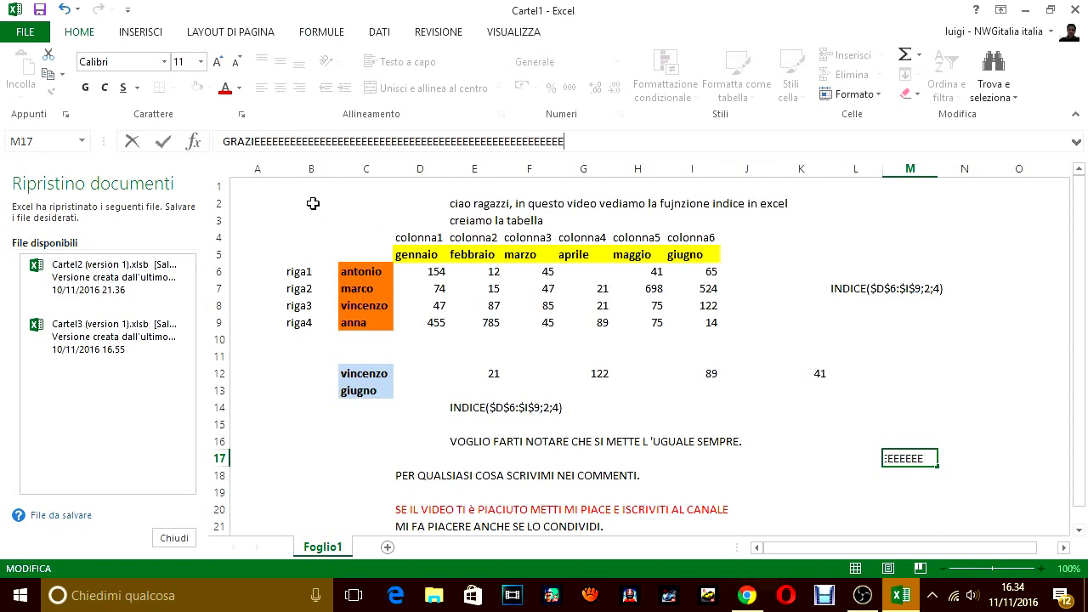
{"action": "left_click", "coordinate": [934, 595]}
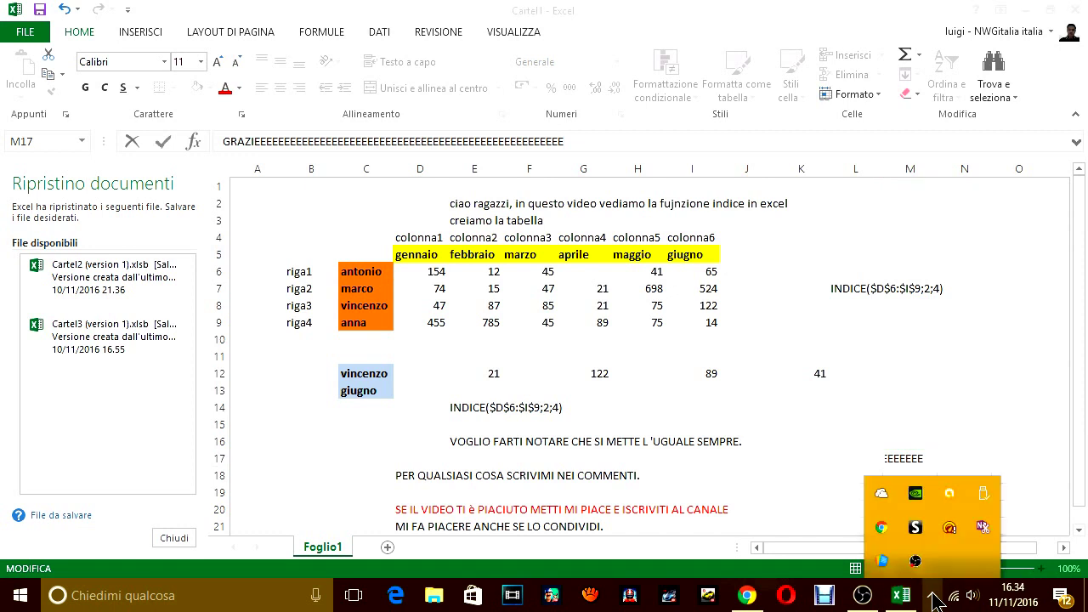
{"action": "right_click", "coordinate": [915, 563]}
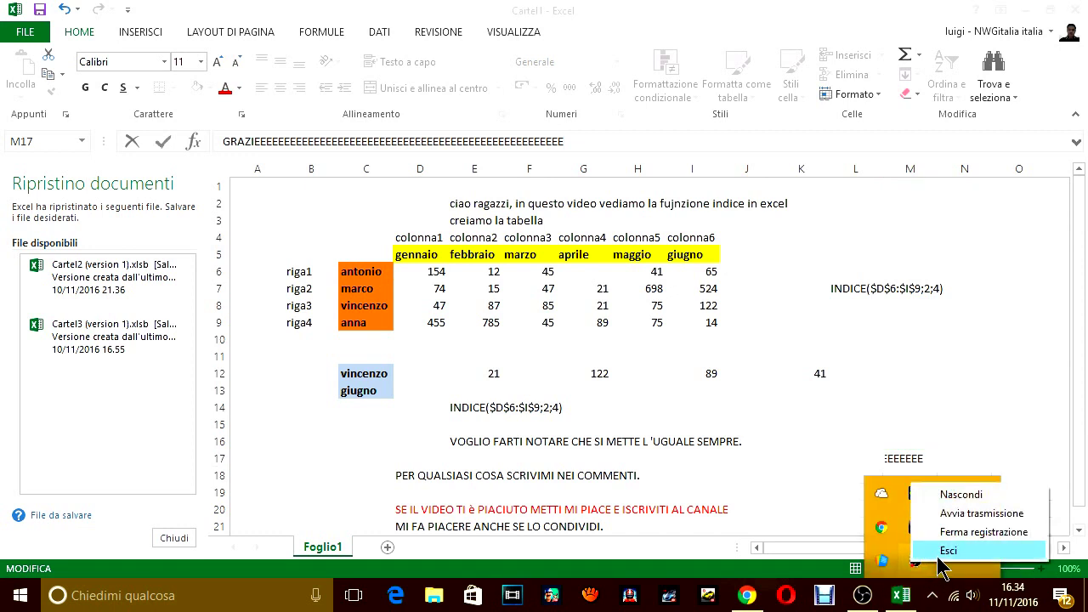